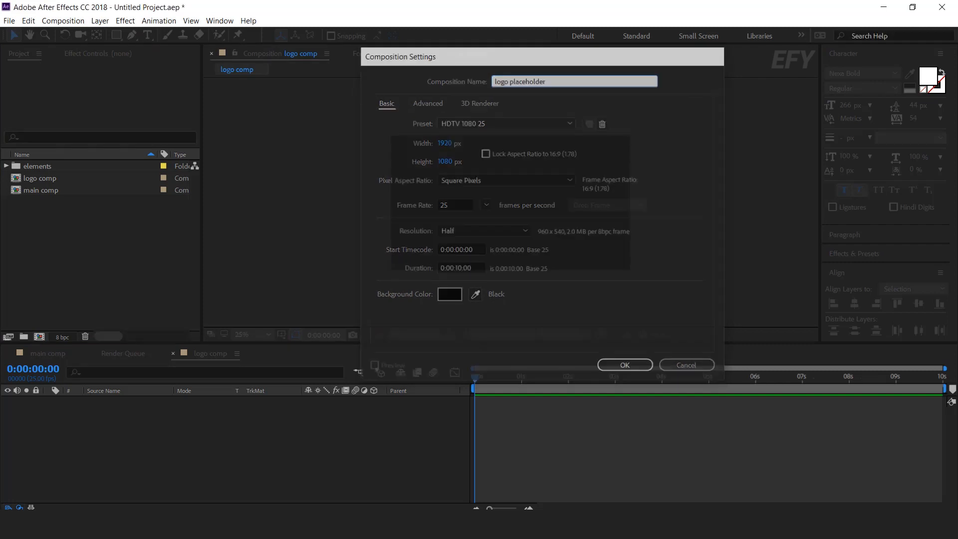
Step: Add logo.png from the elements folder to the logo placeholder composition and set its scale to 50%
{"action": "left_click", "coordinate": [47, 166]}
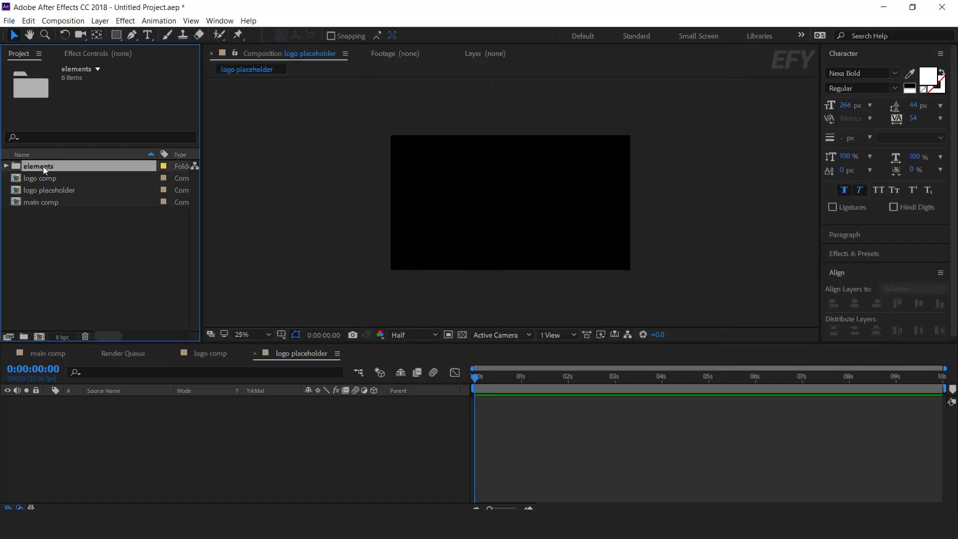
{"action": "left_click", "coordinate": [6, 166]}
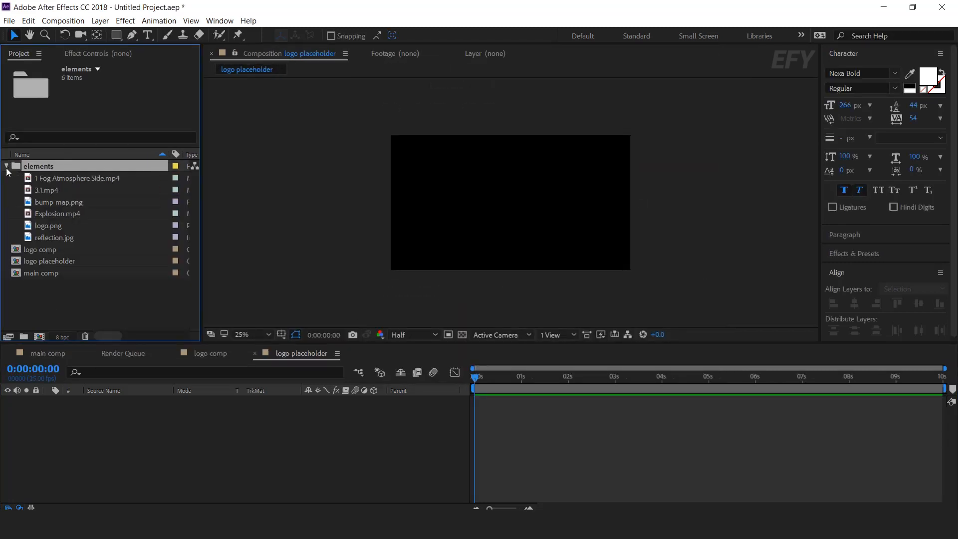
{"action": "left_click_drag", "start_coordinate": [50, 225], "coordinate": [141, 430]}
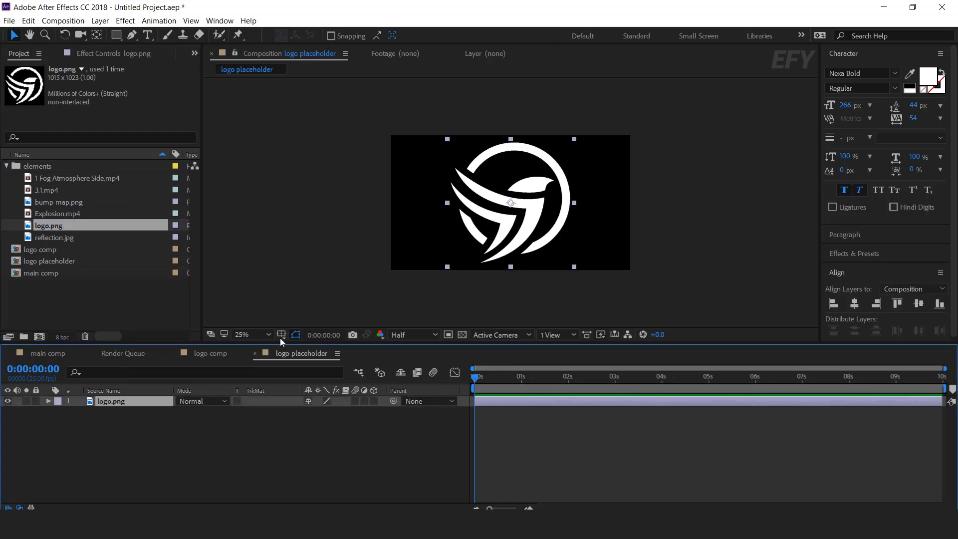
{"action": "key", "text": "s"}
{"action": "type", "text": "50"}
{"action": "left_click", "coordinate": [364, 421]}
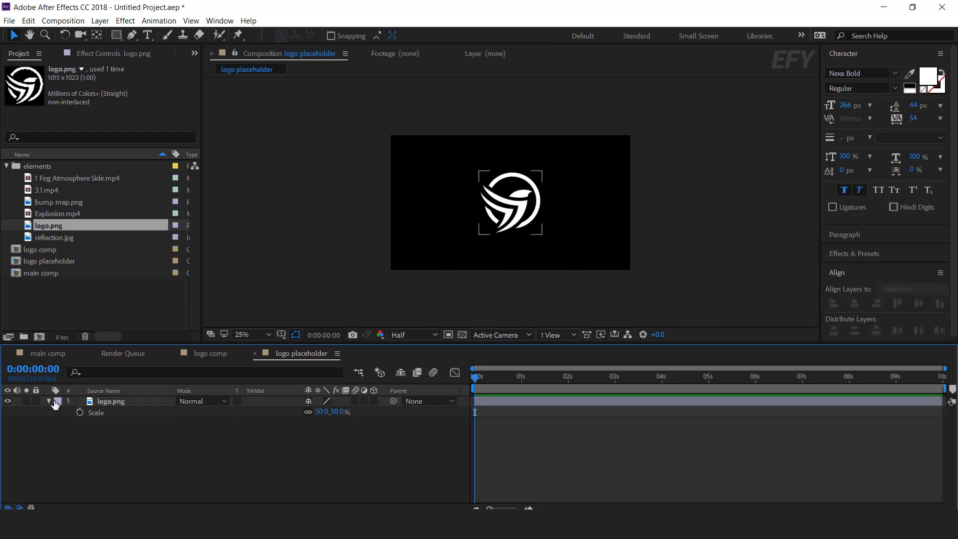
{"action": "left_click", "coordinate": [48, 402]}
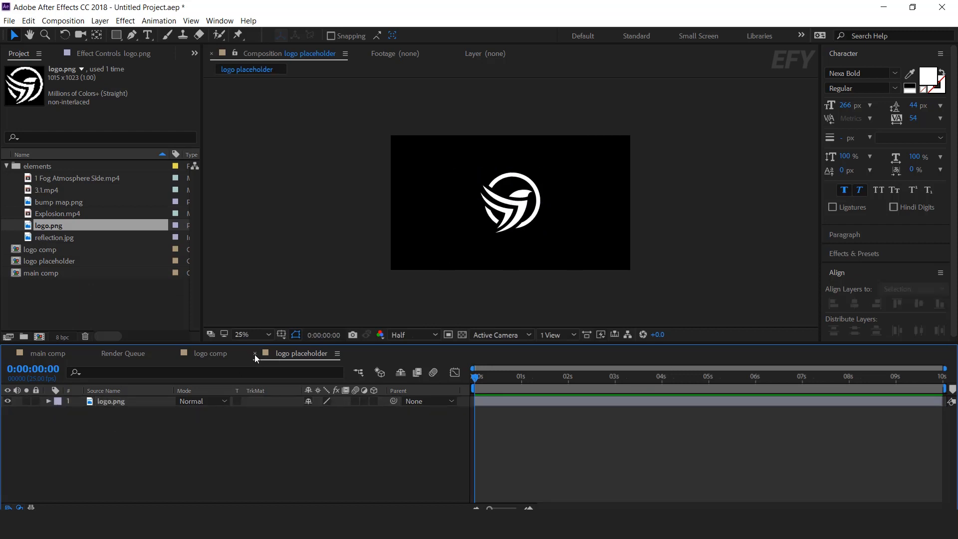
Step: Close the logo placeholder timeline and place the logo placeholder composition as a layer in logo comp
{"action": "left_click", "coordinate": [254, 353]}
{"action": "left_click_drag", "start_coordinate": [34, 260], "coordinate": [137, 427]}
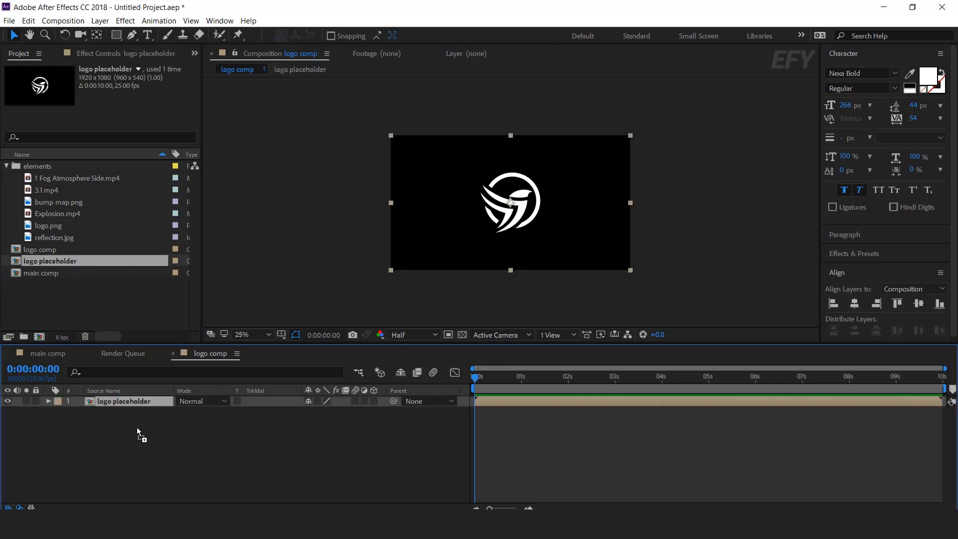
{"action": "left_click", "coordinate": [77, 282]}
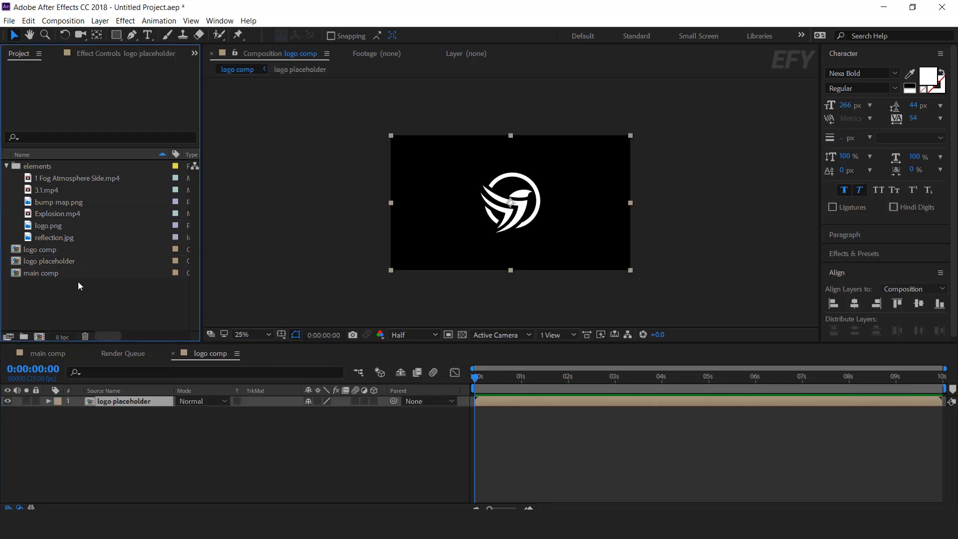
Step: Create a new composition named "bump map" and place bump map.png in it
{"action": "left_click", "coordinate": [39, 336]}
{"action": "type", "text": "bump map"}
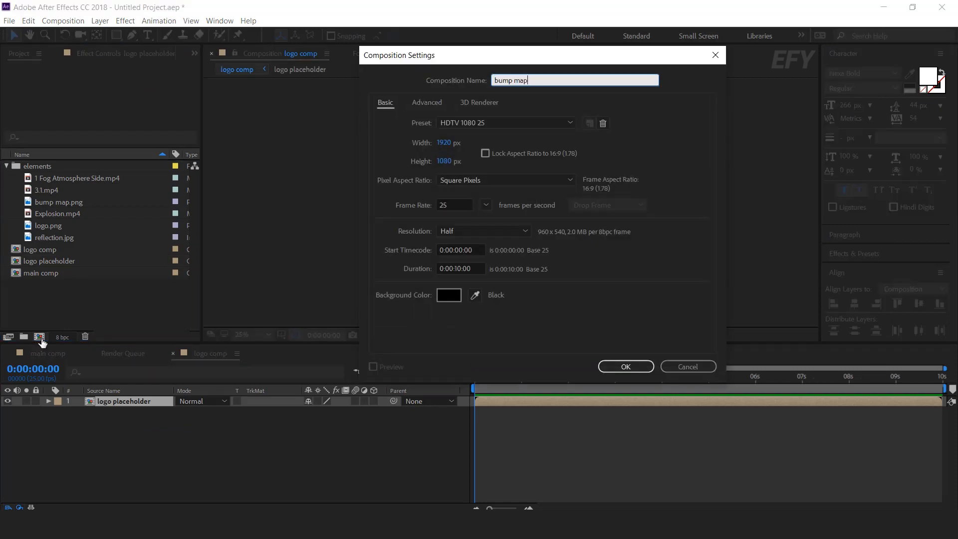
{"action": "key", "text": "Return"}
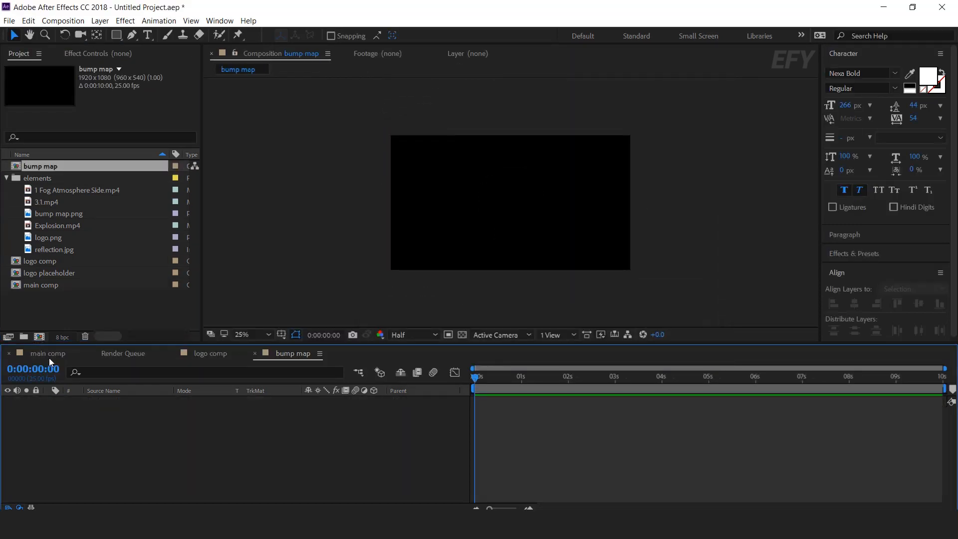
{"action": "left_click", "coordinate": [63, 214]}
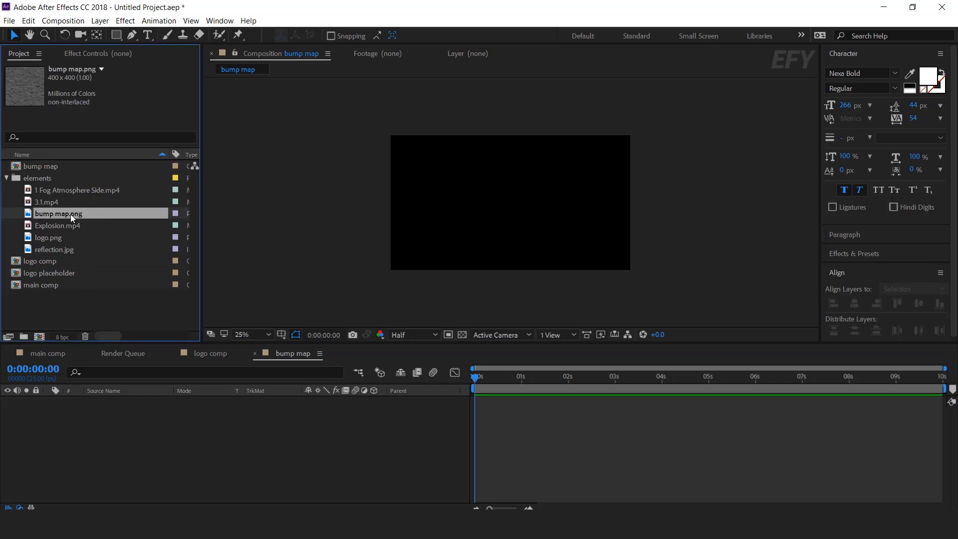
{"action": "left_click_drag", "start_coordinate": [47, 214], "coordinate": [146, 430]}
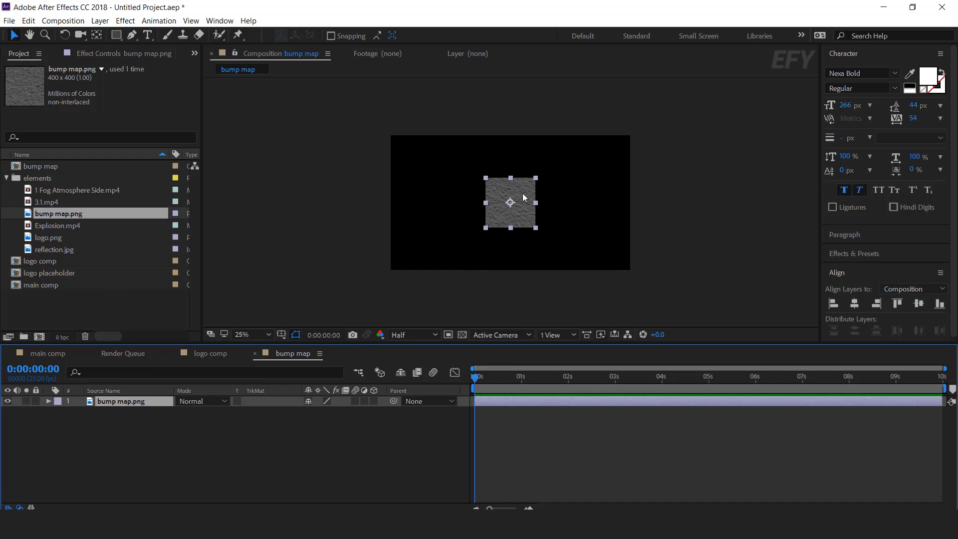
Step: Apply the Motion Tile effect to the bump map.png layer
{"action": "scroll", "coordinate": [522, 202], "scroll_direction": "up", "scroll_amount": 1}
{"action": "key", "text": "ctrl+space"}
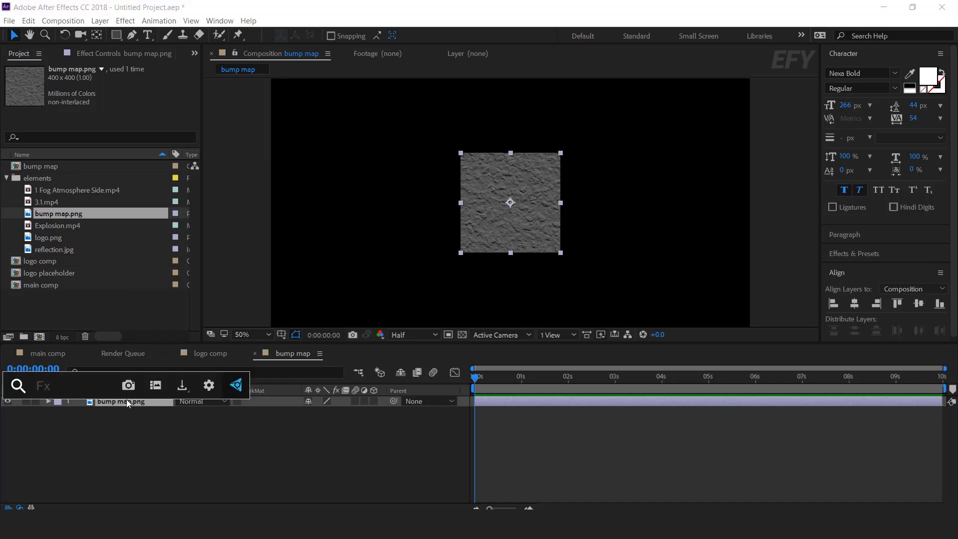
{"action": "type", "text": "motio"}
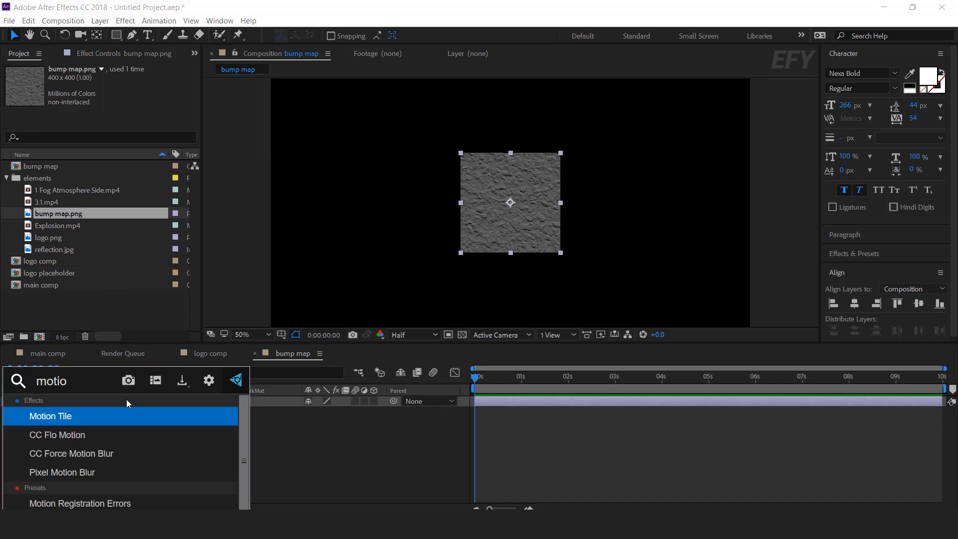
{"action": "key", "text": "Return"}
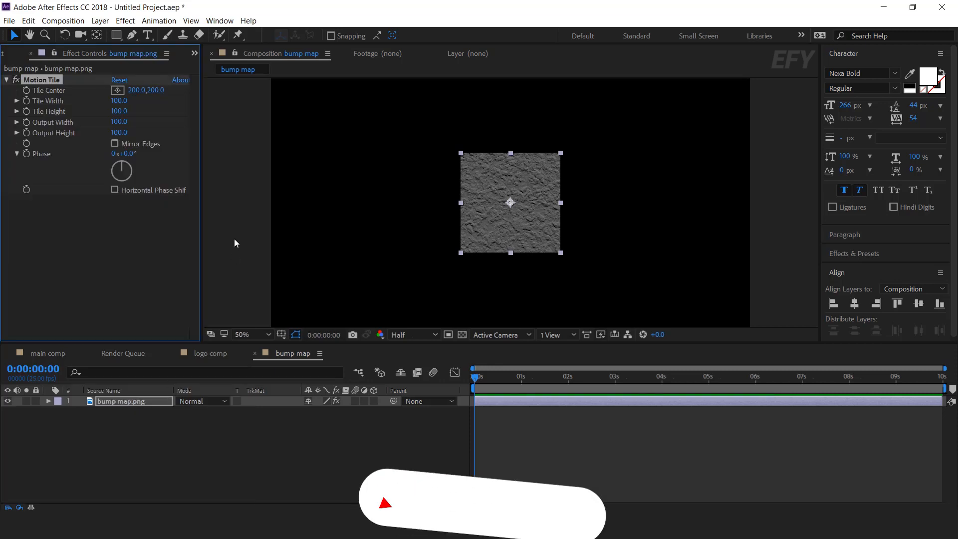
Step: Set the Motion Tile output height to 300 and output width to 500
{"action": "left_click", "coordinate": [119, 133]}
{"action": "type", "text": "300"}
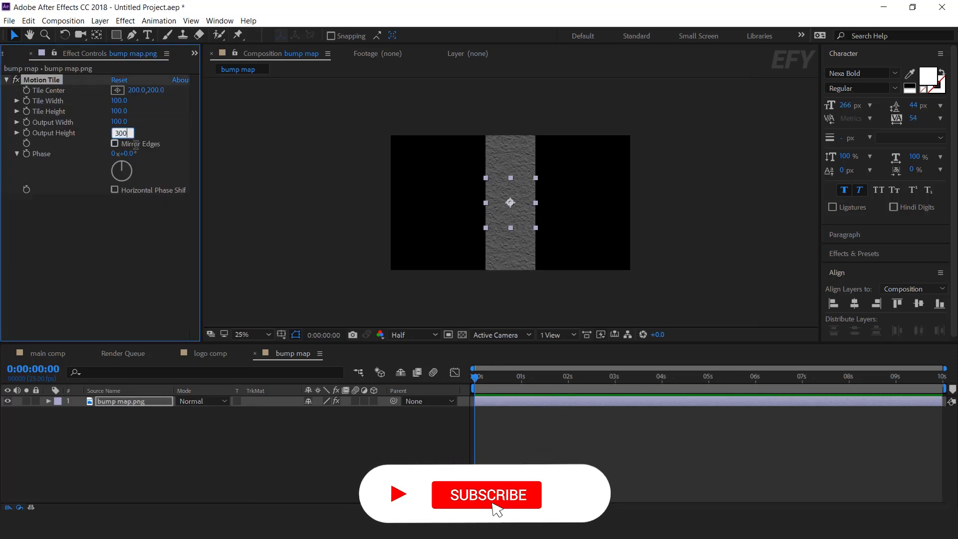
{"action": "key", "text": "Return"}
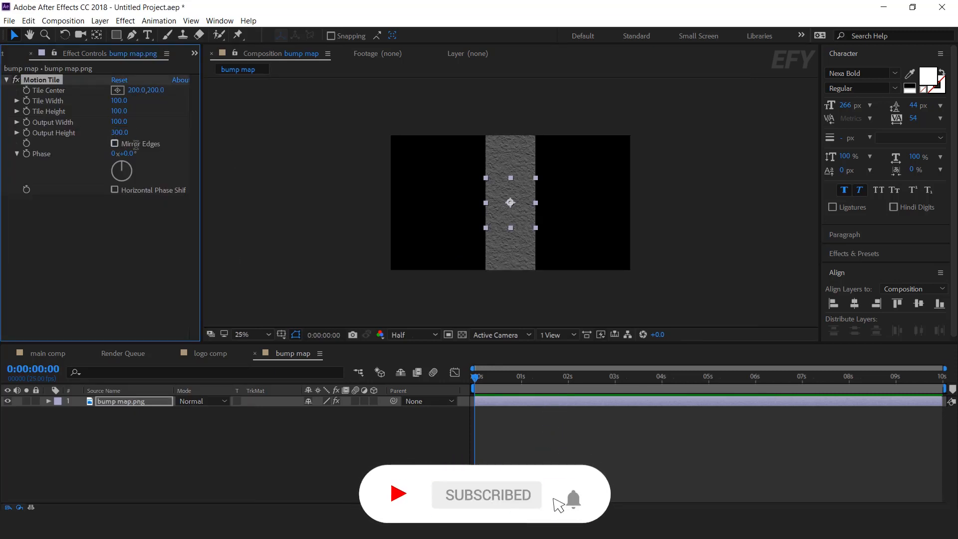
{"action": "left_click", "coordinate": [118, 122]}
{"action": "type", "text": "500"}
{"action": "key", "text": "Return"}
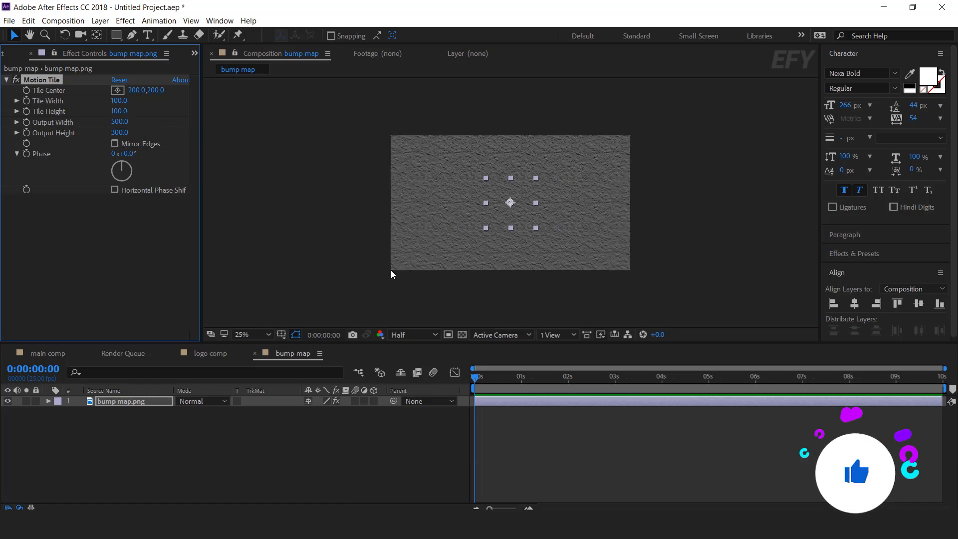
Step: Close the bump map timeline, place the bump map composition below the logo placeholder layer in logo comp, and hide it
{"action": "left_click", "coordinate": [270, 353]}
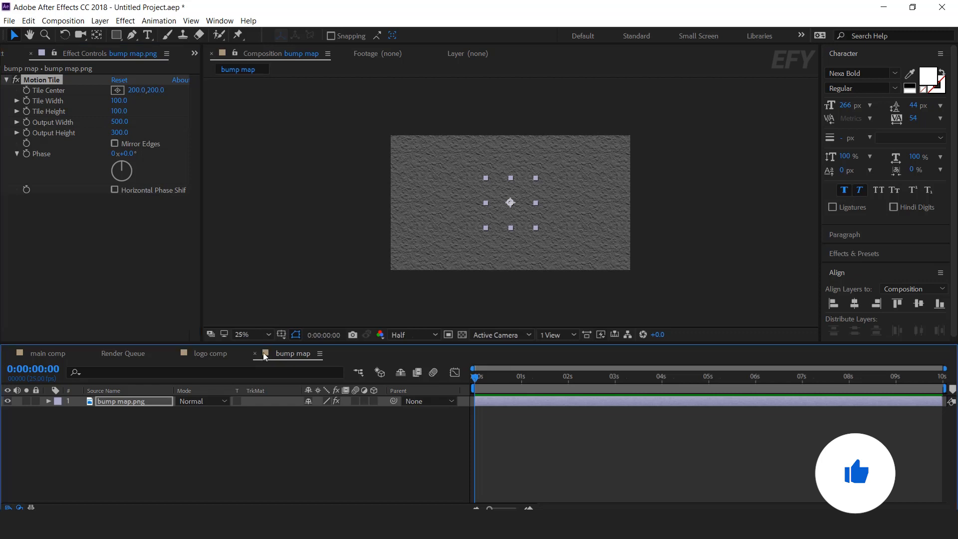
{"action": "left_click", "coordinate": [255, 353]}
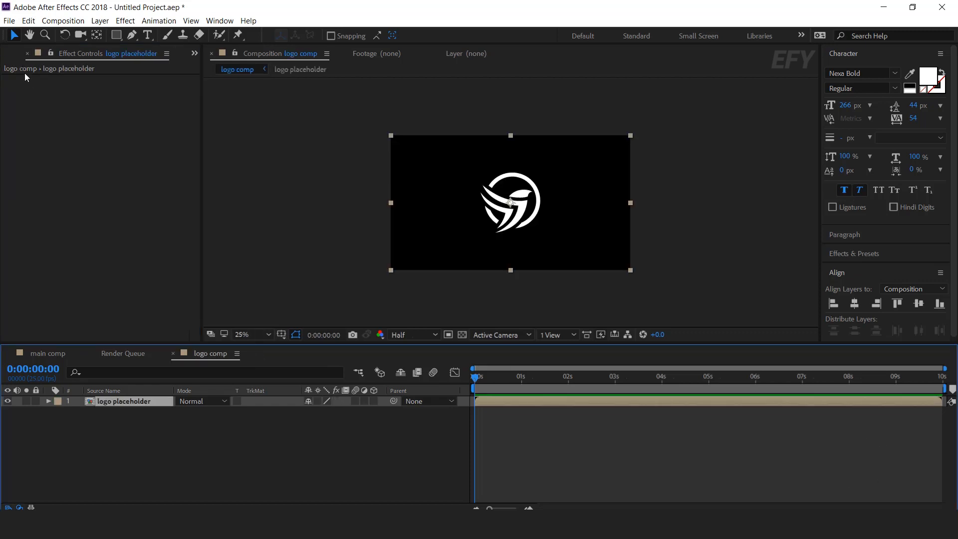
{"action": "left_click", "coordinate": [15, 55]}
{"action": "left_click", "coordinate": [36, 167]}
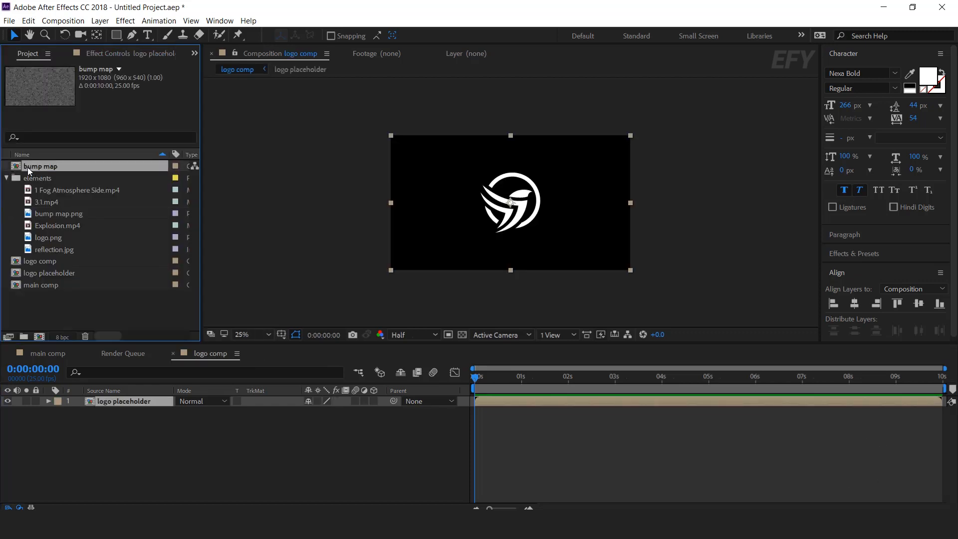
{"action": "left_click_drag", "start_coordinate": [35, 167], "coordinate": [132, 415]}
{"action": "left_click", "coordinate": [7, 412]}
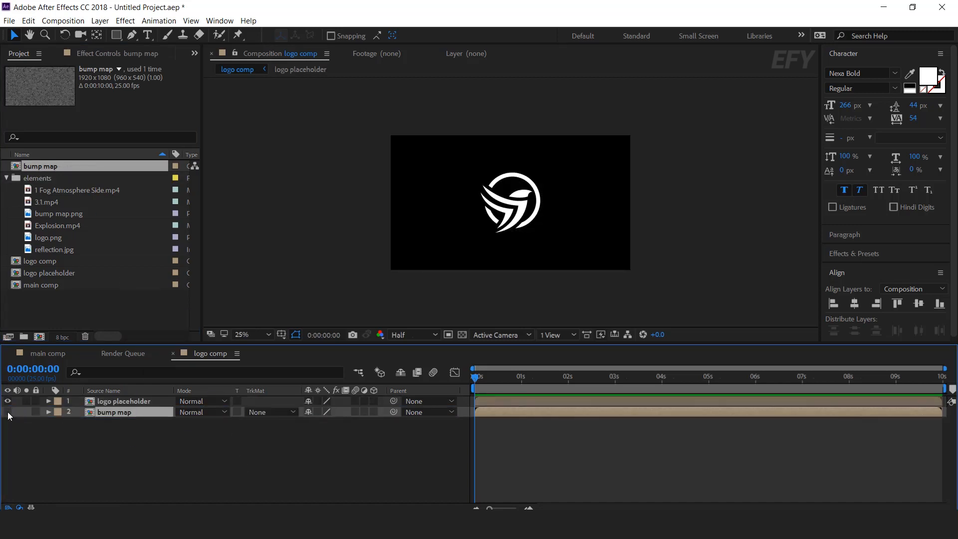
{"action": "left_click", "coordinate": [155, 420]}
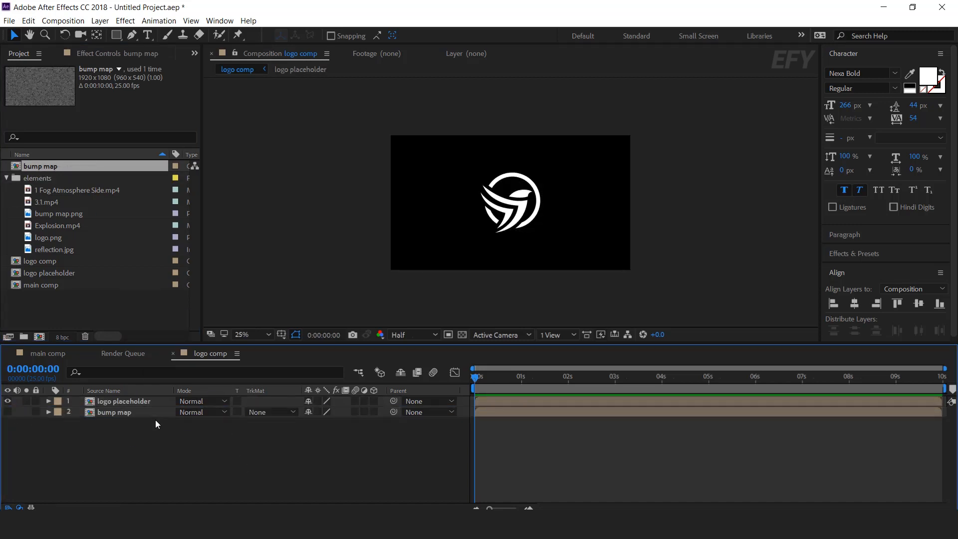
Step: Duplicate the logo placeholder layer and rename the lower copy "logo placeholder1"
{"action": "left_click", "coordinate": [133, 403]}
{"action": "key", "text": "ctrl+d"}
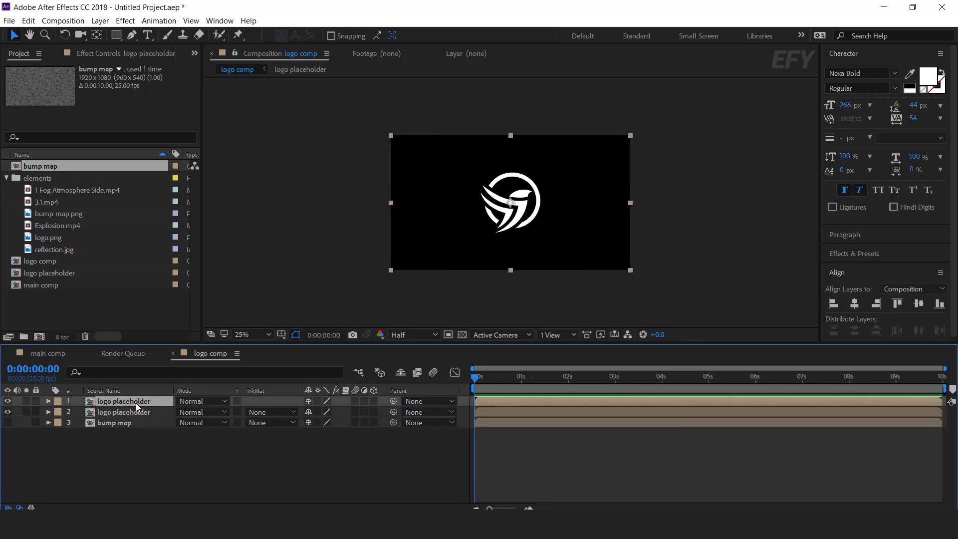
{"action": "left_click", "coordinate": [146, 413]}
{"action": "key", "text": "Return"}
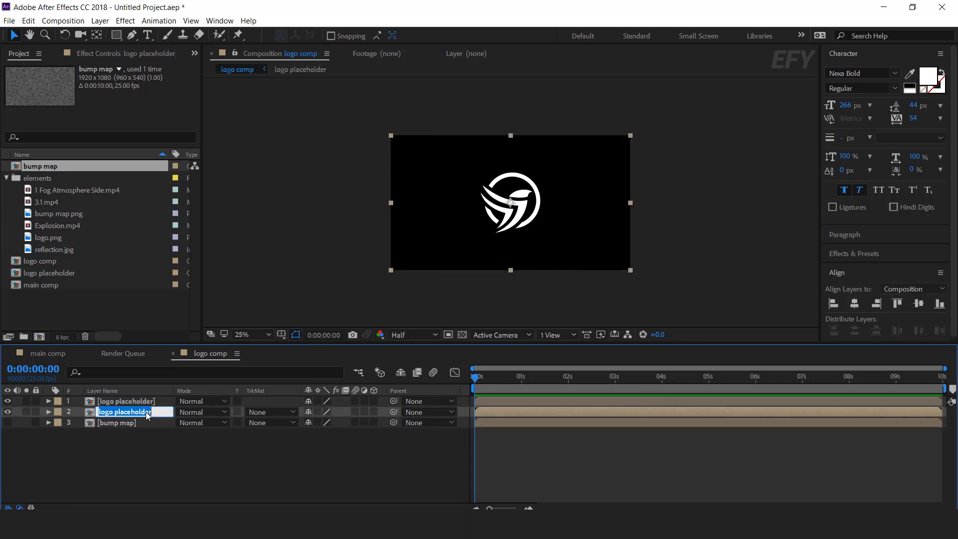
{"action": "key", "text": "Right"}
{"action": "type", "text": "1"}
{"action": "key", "text": "Return"}
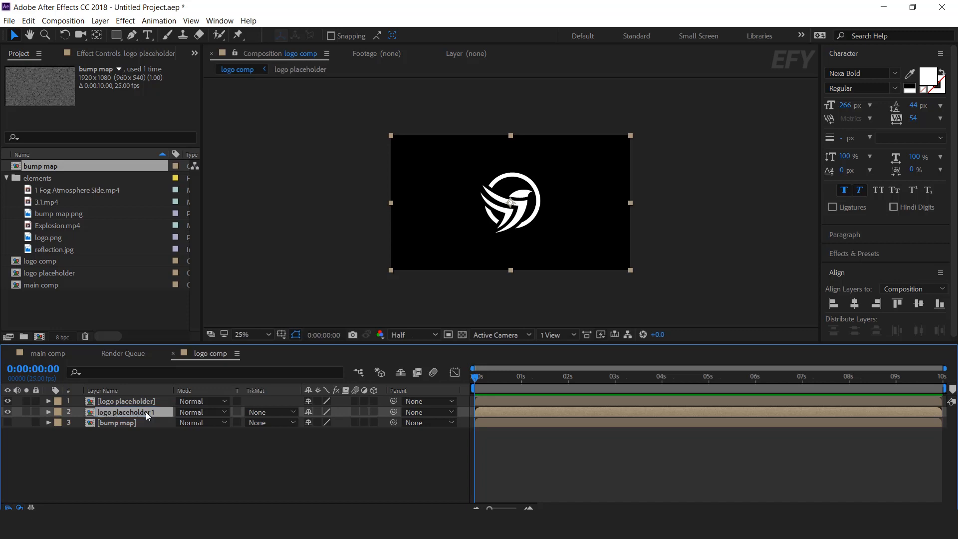
{"action": "left_click", "coordinate": [145, 439]}
Step: Apply the Fill effect to the topmost logo placeholder layer
{"action": "scroll", "coordinate": [500, 204], "scroll_direction": "up", "scroll_amount": 2}
{"action": "left_click", "coordinate": [132, 402]}
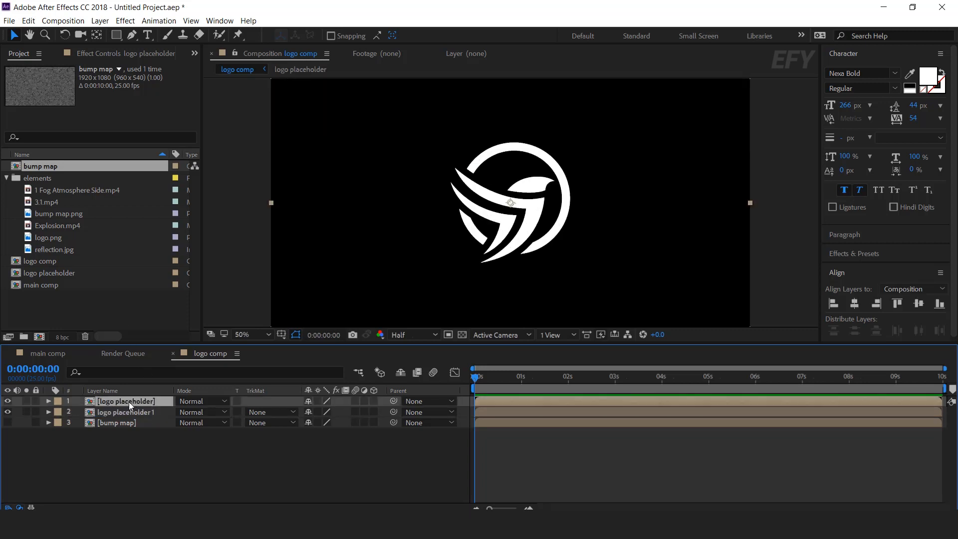
{"action": "left_click", "coordinate": [123, 55]}
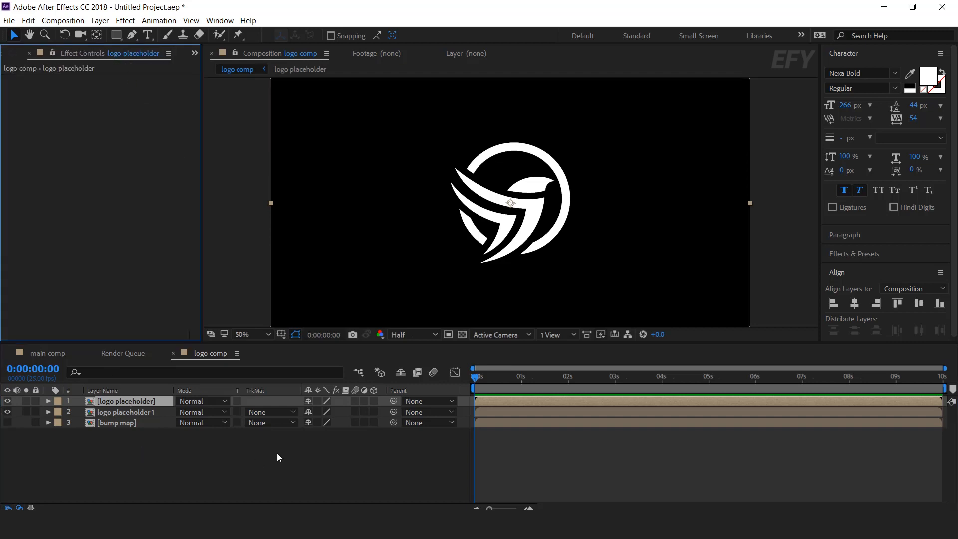
{"action": "key", "text": "ctrl+space"}
{"action": "type", "text": "fi"}
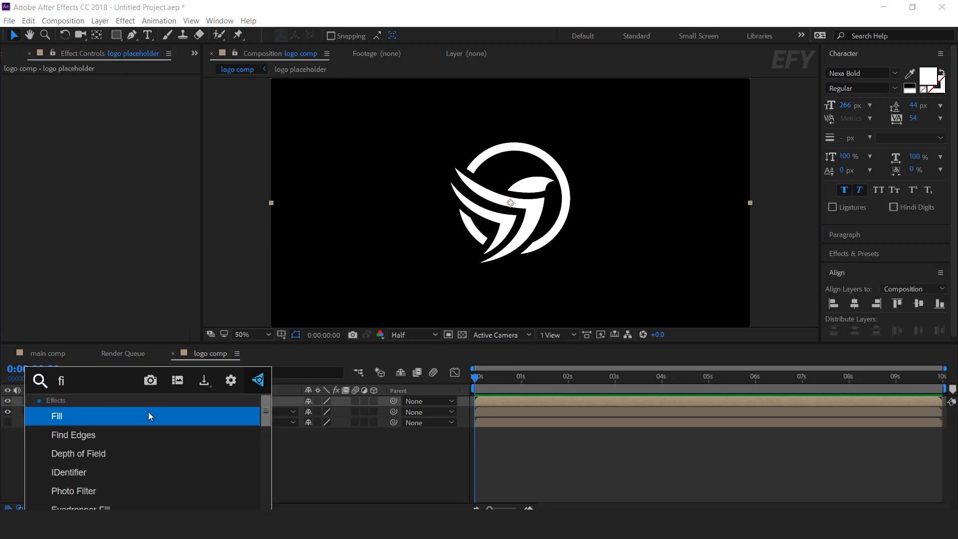
{"action": "type", "text": "ll"}
{"action": "key", "text": "Return"}
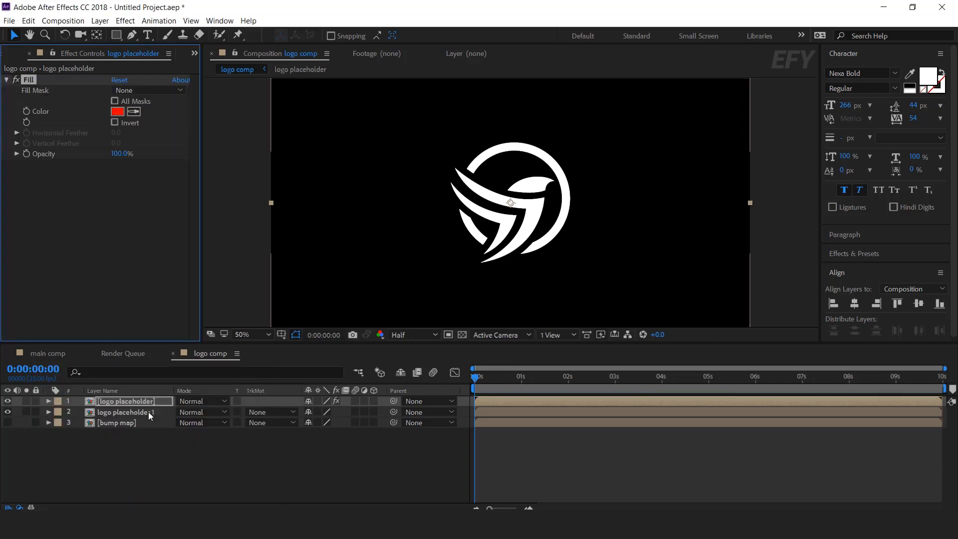
Step: Set the Fill effect's color to black
{"action": "left_click", "coordinate": [115, 111]}
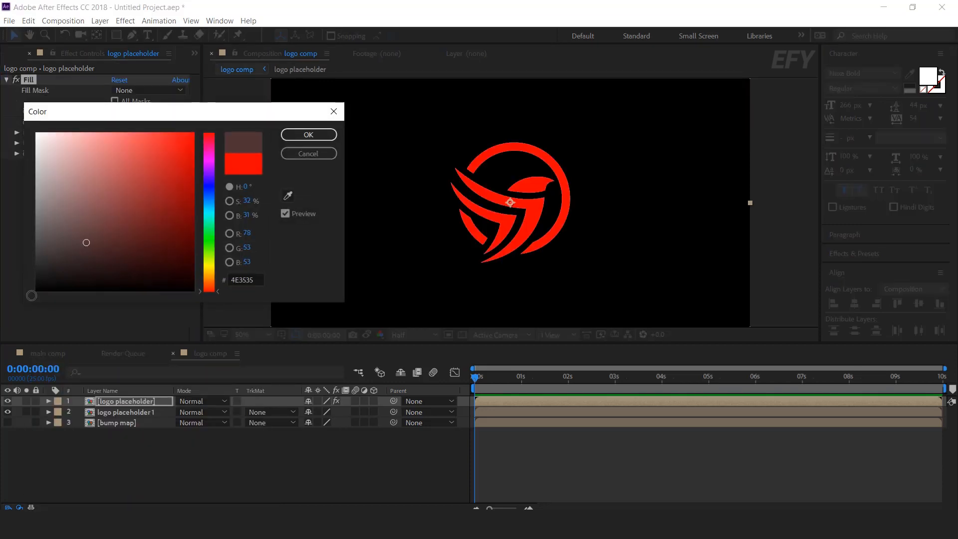
{"action": "left_click", "coordinate": [36, 290]}
{"action": "left_click", "coordinate": [308, 135]}
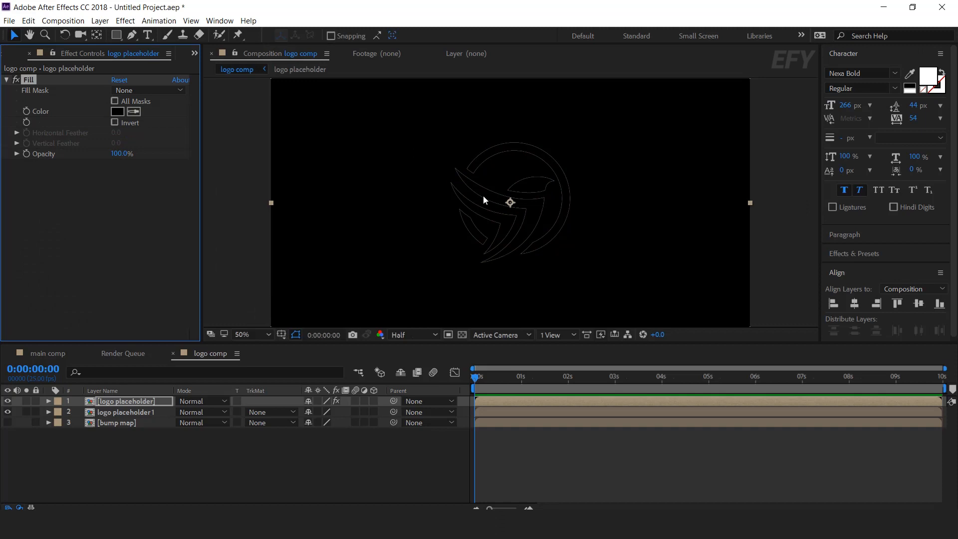
Step: Apply the Bevel Alpha effect to the topmost logo placeholder layer
{"action": "left_click", "coordinate": [129, 400]}
{"action": "key", "text": "ctrl+space"}
{"action": "type", "text": "beve"}
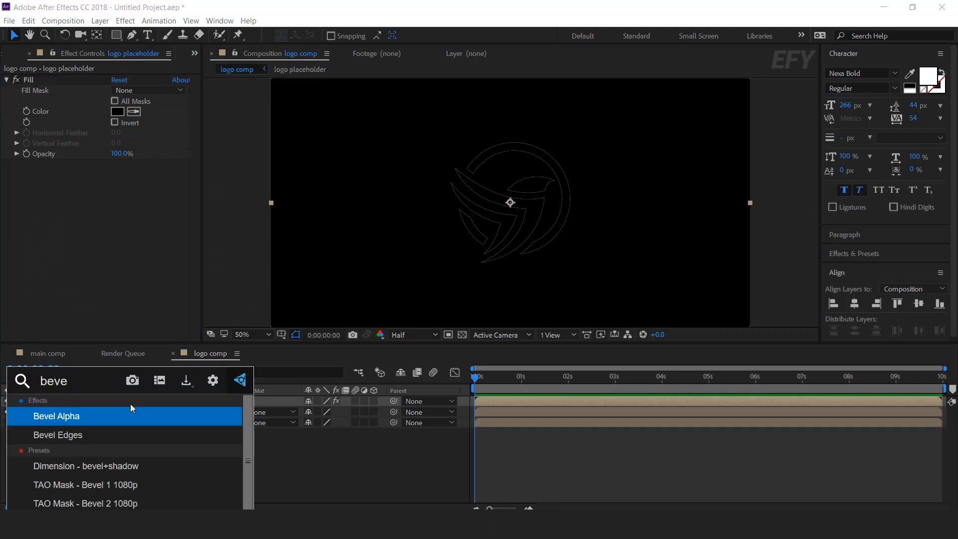
{"action": "key", "text": "Return"}
{"action": "scroll", "coordinate": [532, 196], "scroll_direction": "up", "scroll_amount": 2}
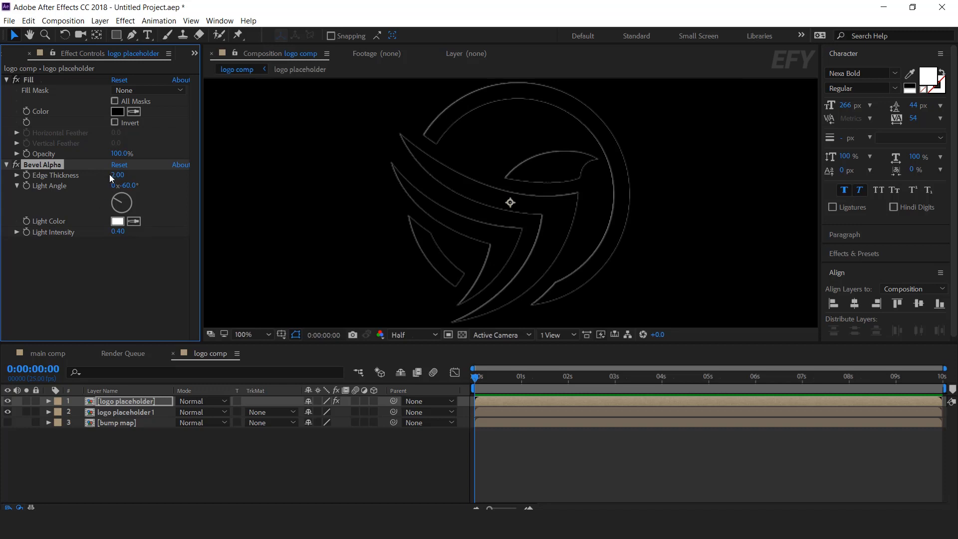
Step: Set the Bevel Alpha light angle to -20° and light intensity to 1
{"action": "left_click", "coordinate": [128, 185]}
{"action": "type", "text": "-20"}
{"action": "key", "text": "Return"}
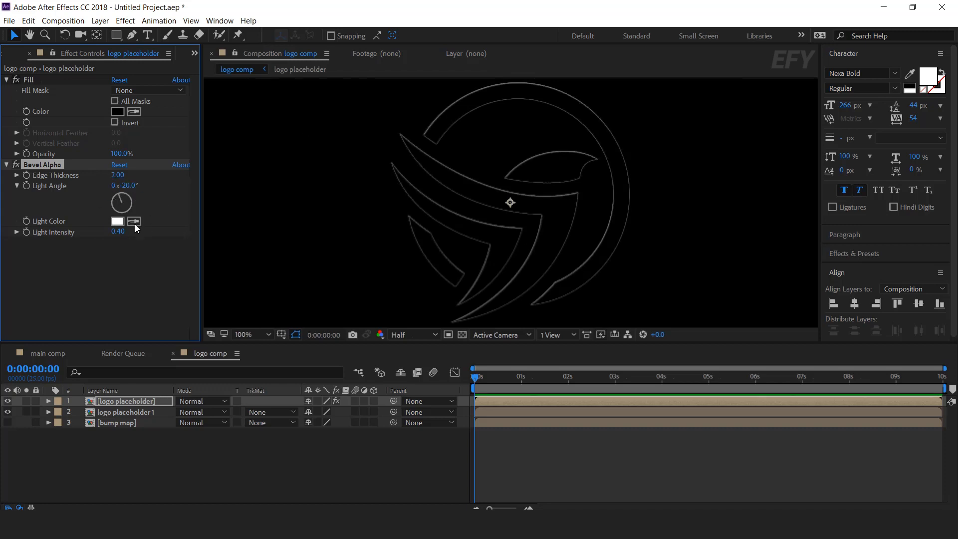
{"action": "left_click", "coordinate": [121, 232]}
{"action": "type", "text": "1"}
{"action": "key", "text": "Return"}
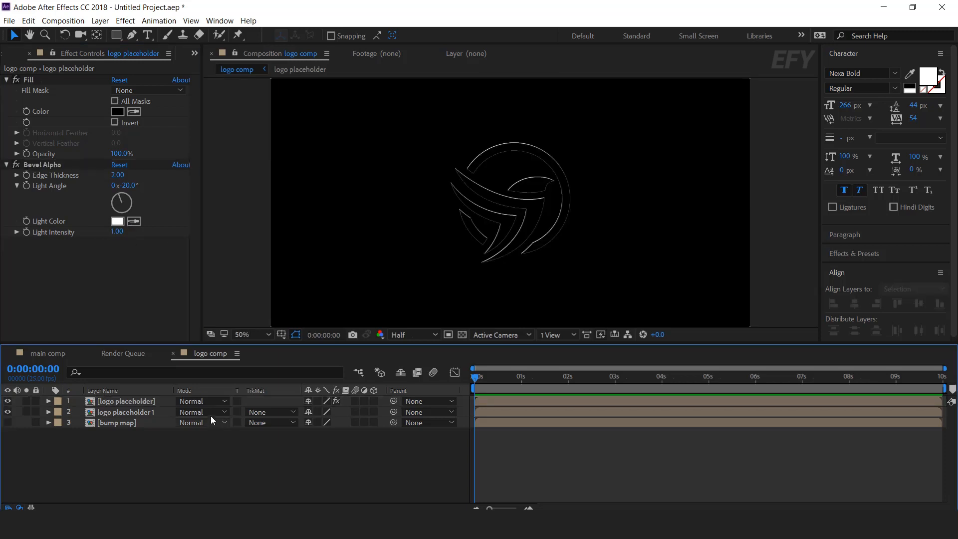
Step: Set the blending mode of the topmost logo placeholder layer to Add
{"action": "left_click", "coordinate": [207, 401]}
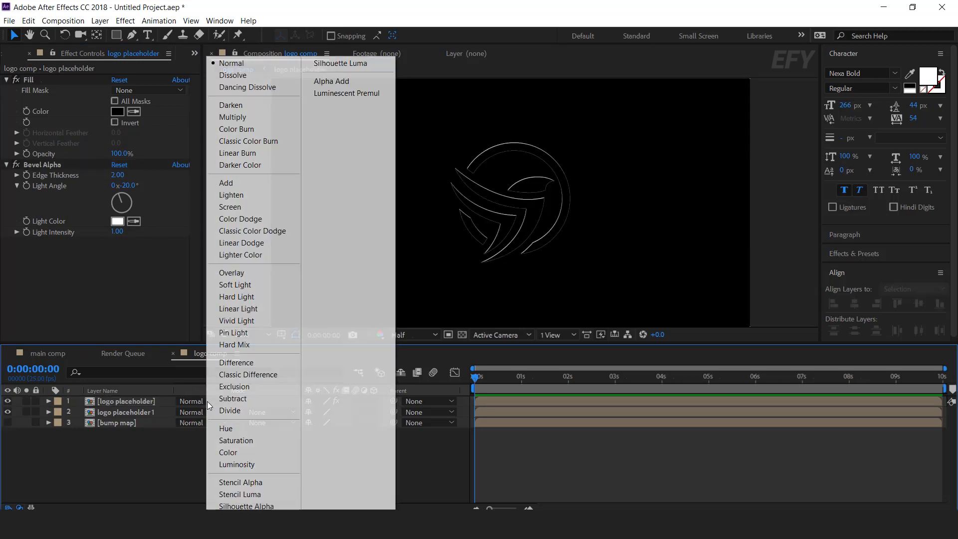
{"action": "left_click", "coordinate": [238, 183]}
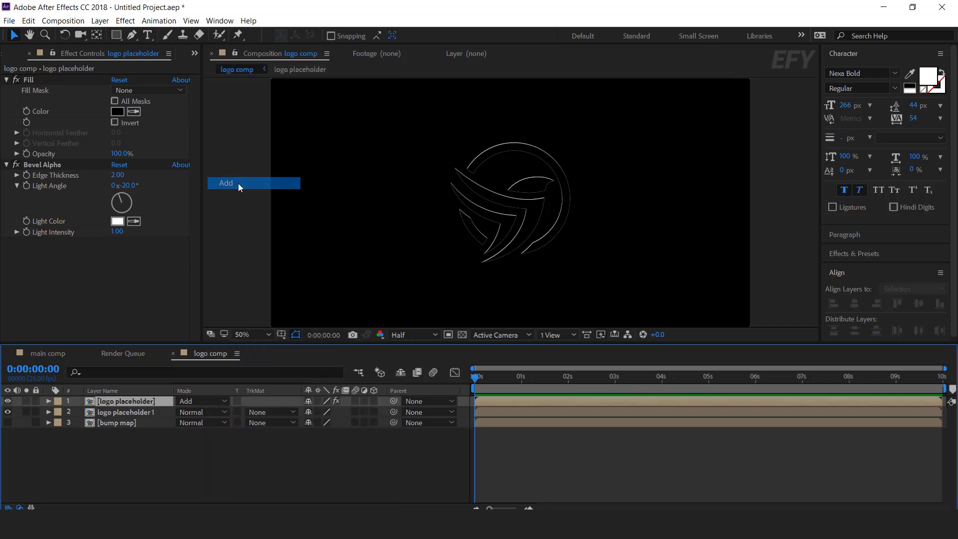
{"action": "left_click", "coordinate": [230, 460]}
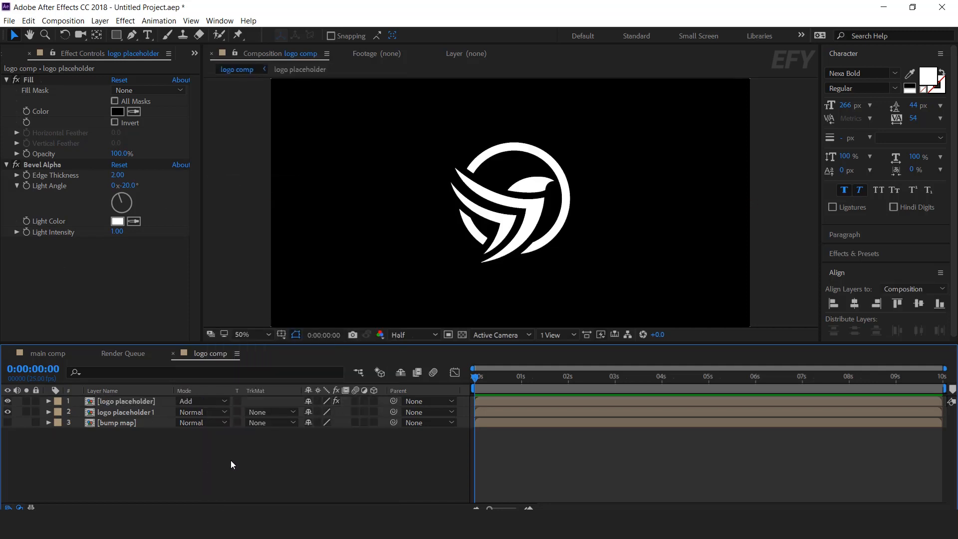
Step: Create a new composition named reflection
{"action": "left_click", "coordinate": [21, 53]}
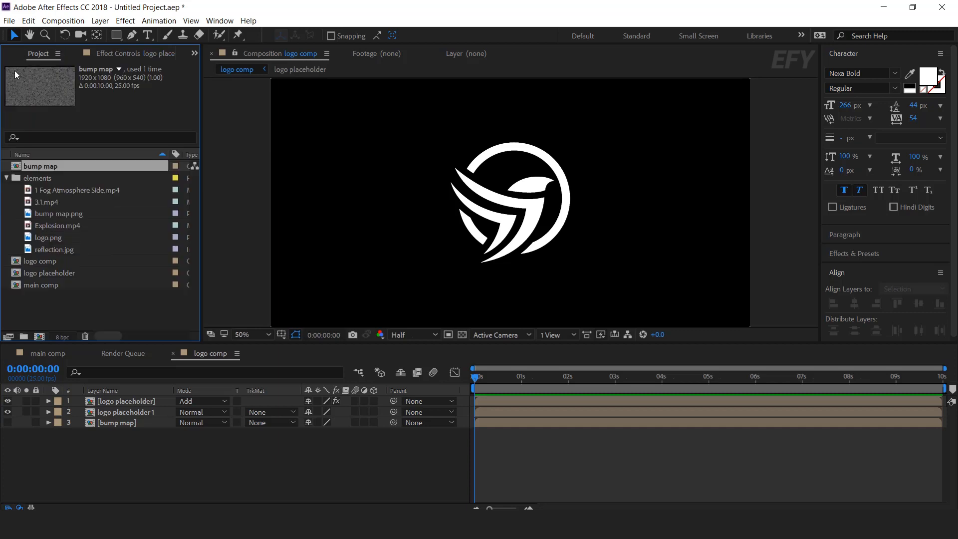
{"action": "left_click", "coordinate": [49, 294]}
{"action": "left_click", "coordinate": [39, 337]}
{"action": "type", "text": "reflection"}
{"action": "key", "text": "Return"}
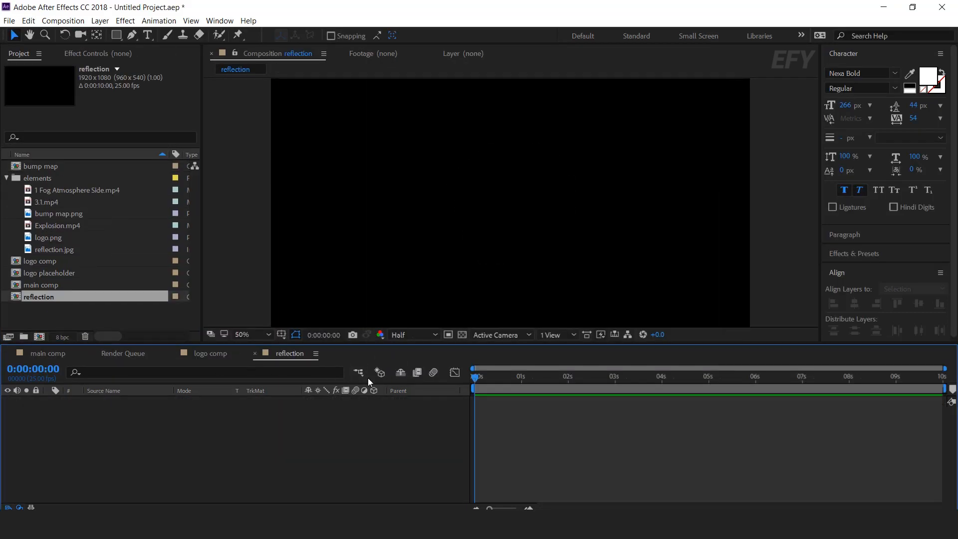
Step: Add a black solid layer to the reflection composition
{"action": "right_click", "coordinate": [351, 414]}
{"action": "mouse_move", "coordinate": [388, 299]}
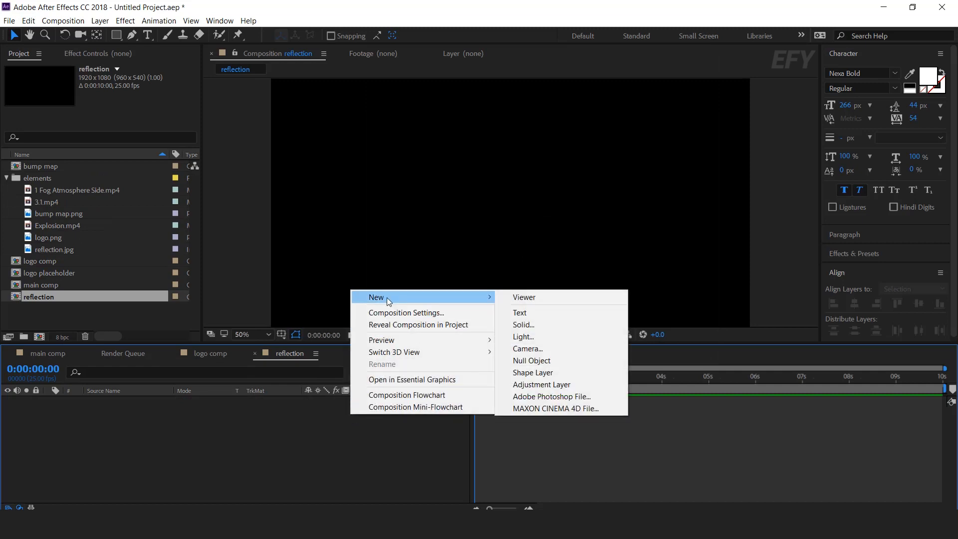
{"action": "left_click", "coordinate": [549, 323]}
{"action": "left_click", "coordinate": [519, 374]}
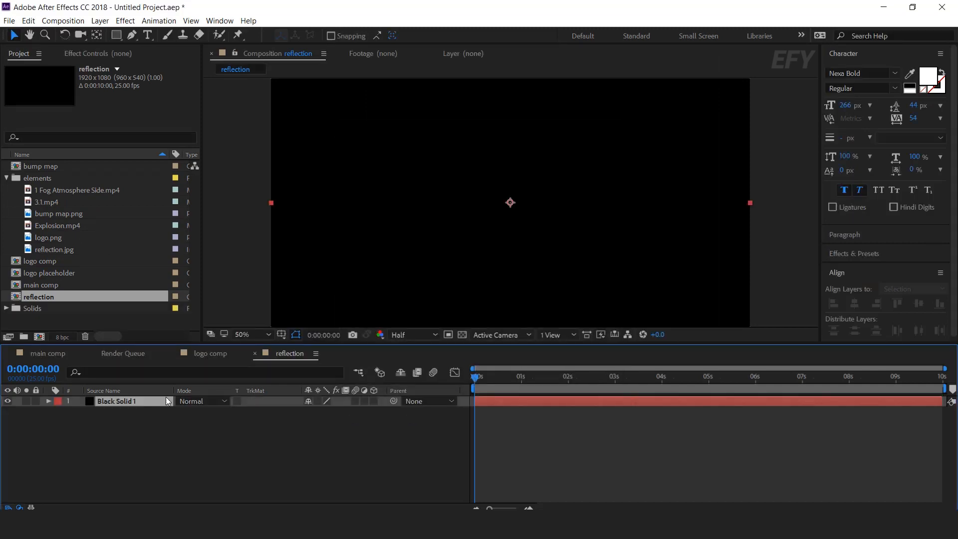
Step: Apply the Fractal Noise effect to the black solid layer
{"action": "key", "text": "ctrl+space"}
{"action": "type", "text": "fra"}
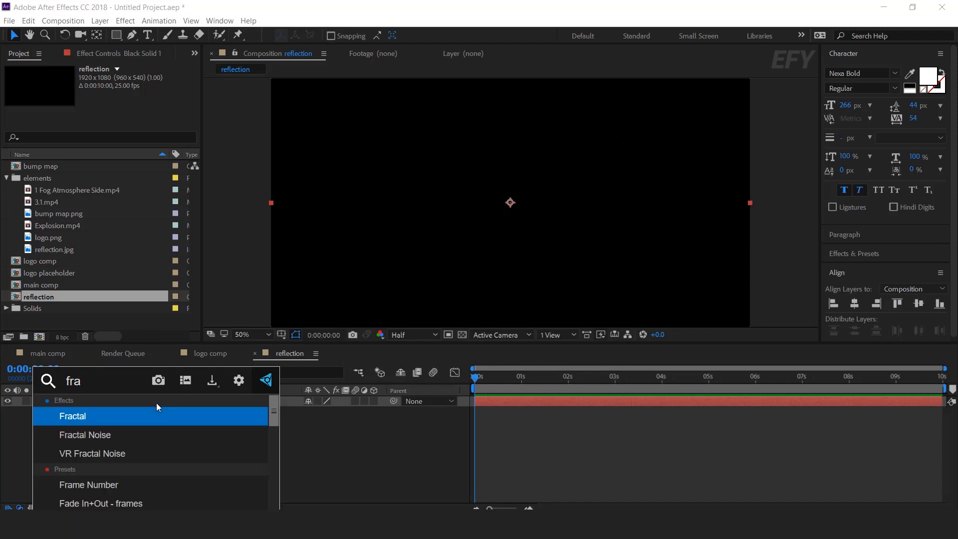
{"action": "key", "text": "Return"}
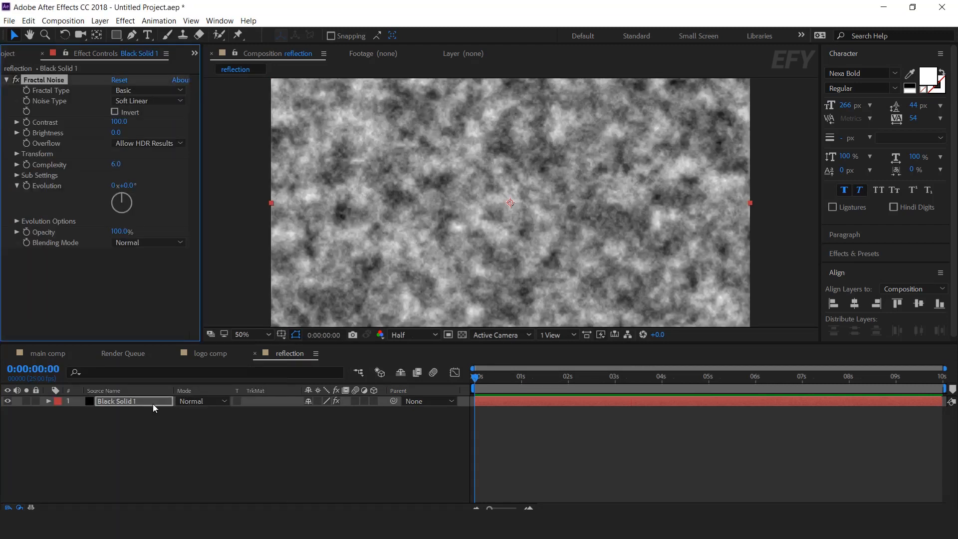
Step: Set the Fractal Noise contrast to 50, brightness to -45 and complexity to 3
{"action": "left_click", "coordinate": [118, 122]}
{"action": "type", "text": "50"}
{"action": "key", "text": "Return"}
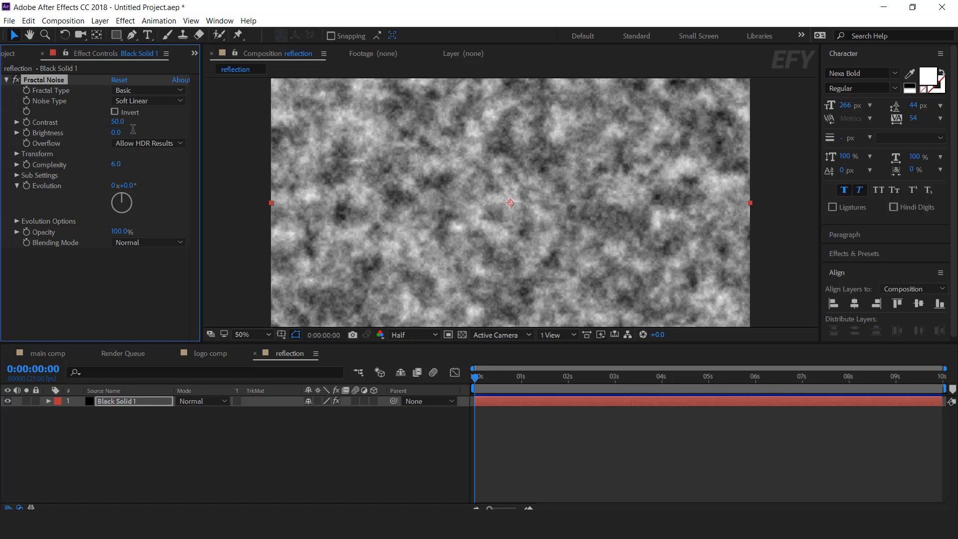
{"action": "left_click", "coordinate": [116, 133]}
{"action": "type", "text": "-45"}
{"action": "key", "text": "Return"}
{"action": "left_click", "coordinate": [119, 164]}
{"action": "type", "text": "3"}
{"action": "key", "text": "Return"}
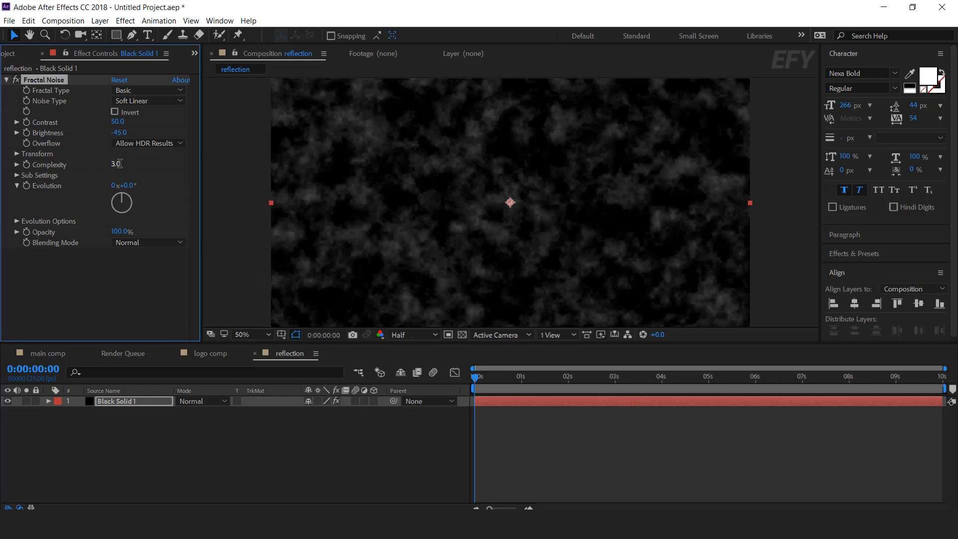
{"action": "scroll", "coordinate": [576, 227], "scroll_direction": "down", "scroll_amount": 2}
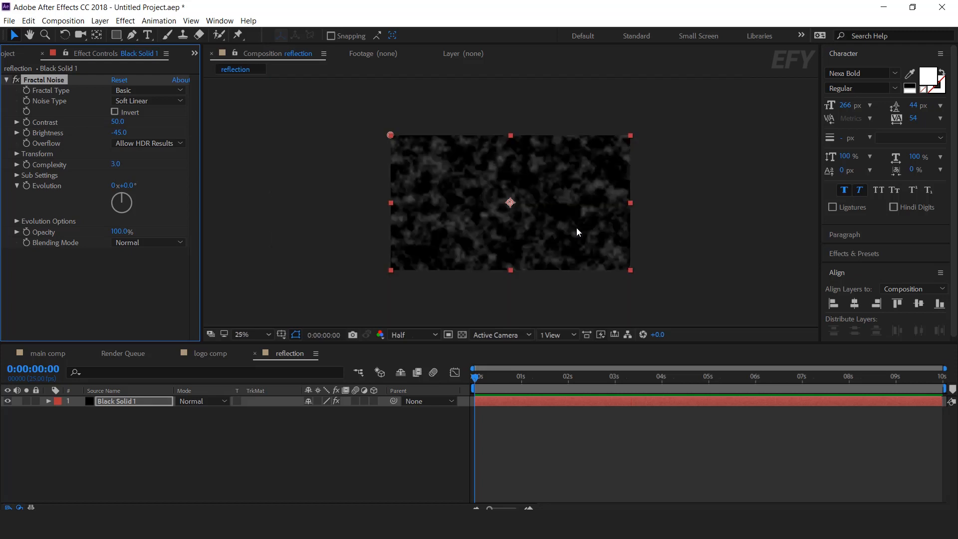
{"action": "scroll", "coordinate": [576, 227], "scroll_direction": "up", "scroll_amount": 2}
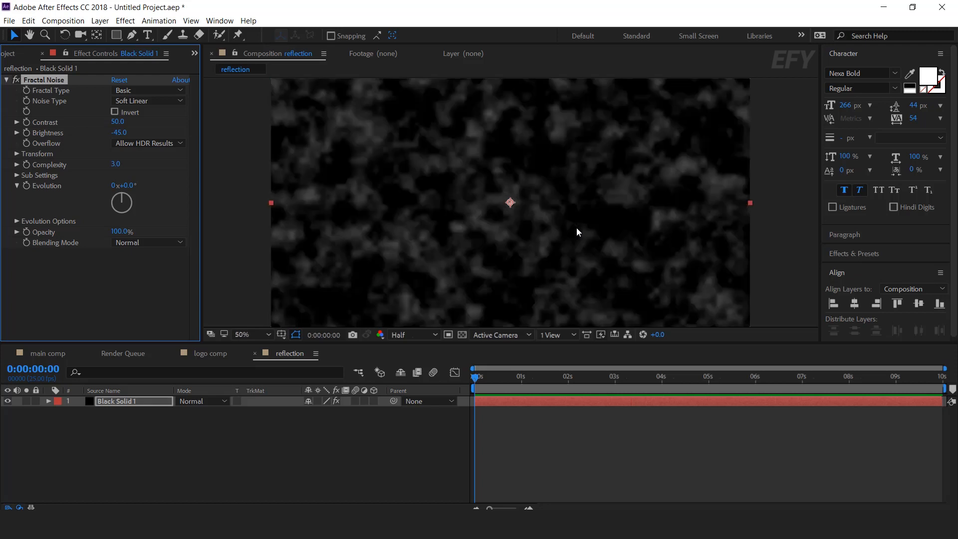
Step: Apply Fast Box Blur to the black solid with a blur radius of 5
{"action": "left_click", "coordinate": [119, 402]}
{"action": "key", "text": "ctrl+space"}
{"action": "type", "text": "fa"}
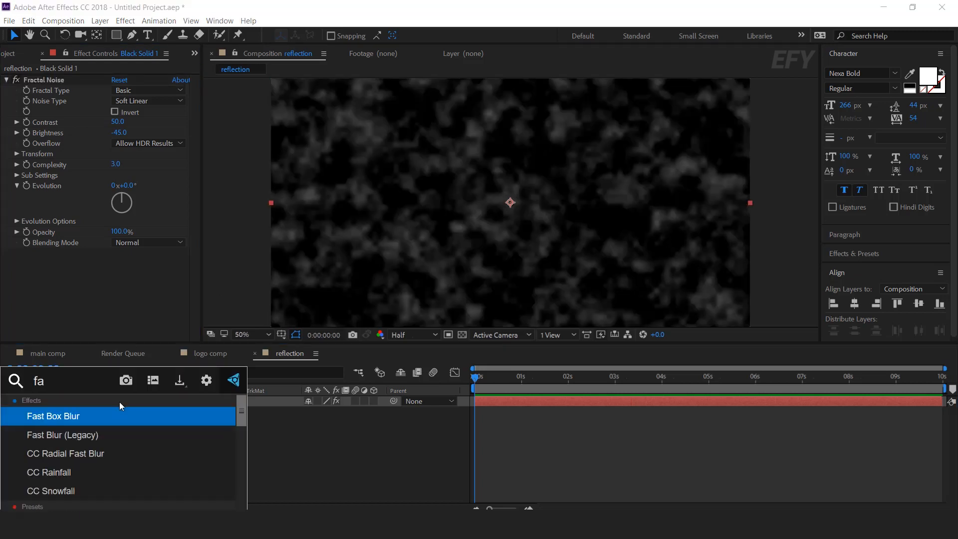
{"action": "type", "text": "st"}
{"action": "key", "text": "Return"}
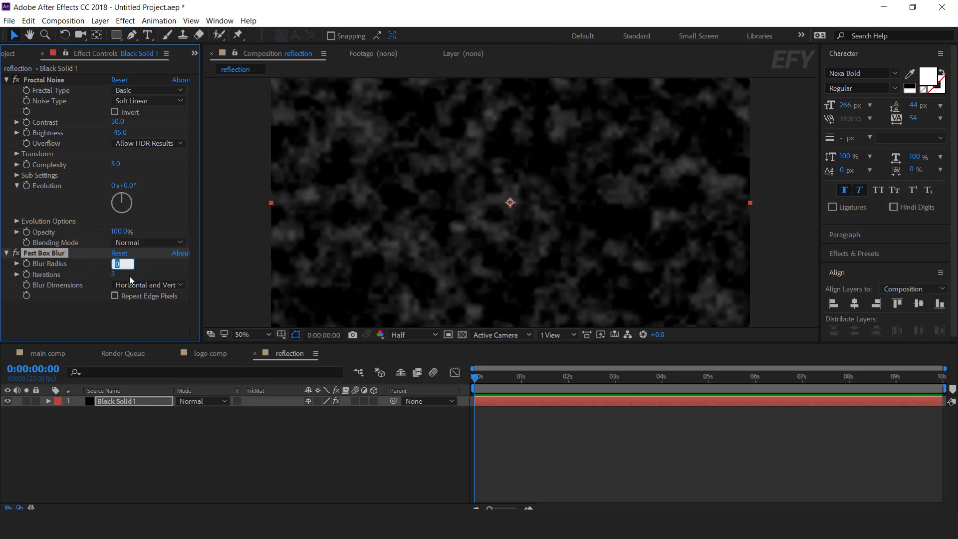
{"action": "key", "text": "Return"}
{"action": "scroll", "coordinate": [416, 259], "scroll_direction": "down", "scroll_amount": 1}
{"action": "left_click", "coordinate": [277, 418]}
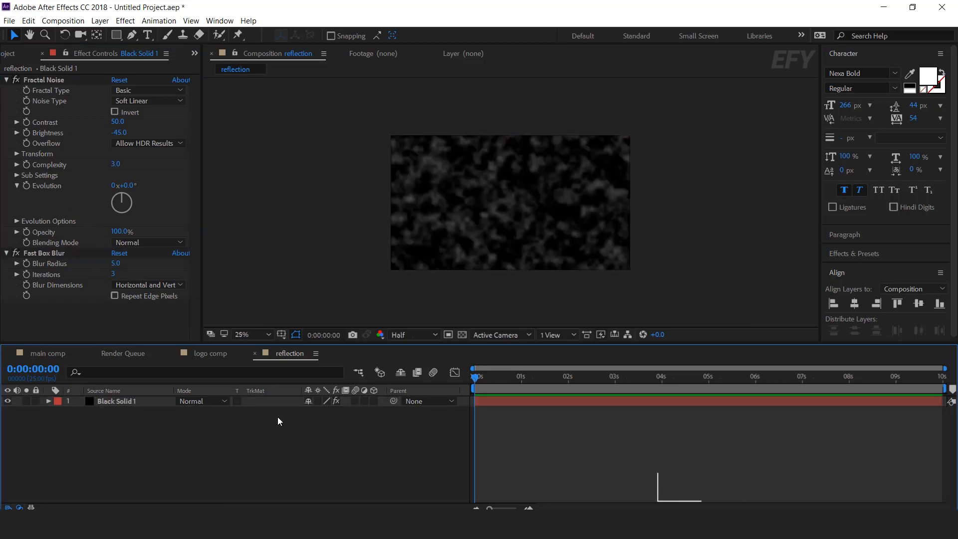
Step: Add the reflection.jpg image to the reflection composition above the black solid
{"action": "left_click", "coordinate": [13, 54]}
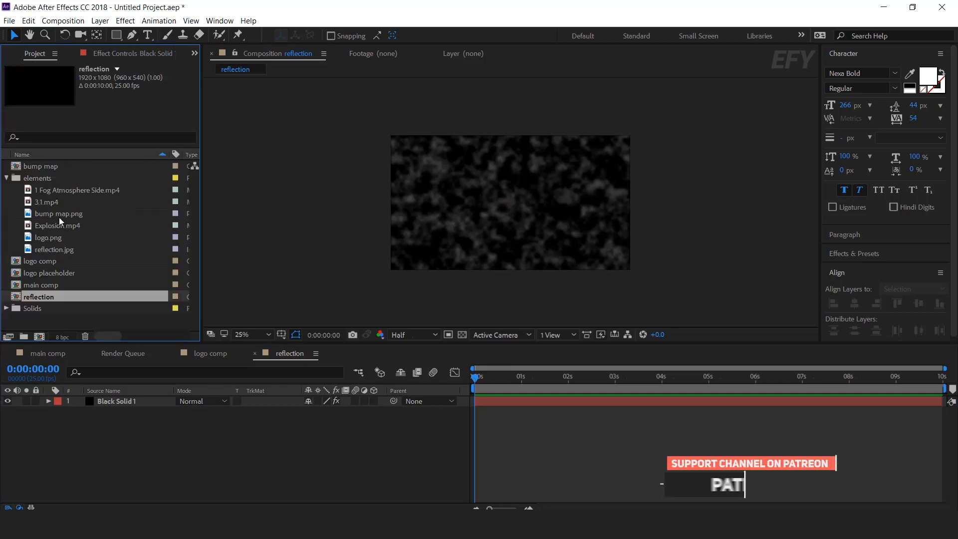
{"action": "left_click", "coordinate": [59, 249]}
{"action": "left_click_drag", "start_coordinate": [49, 253], "coordinate": [136, 398]}
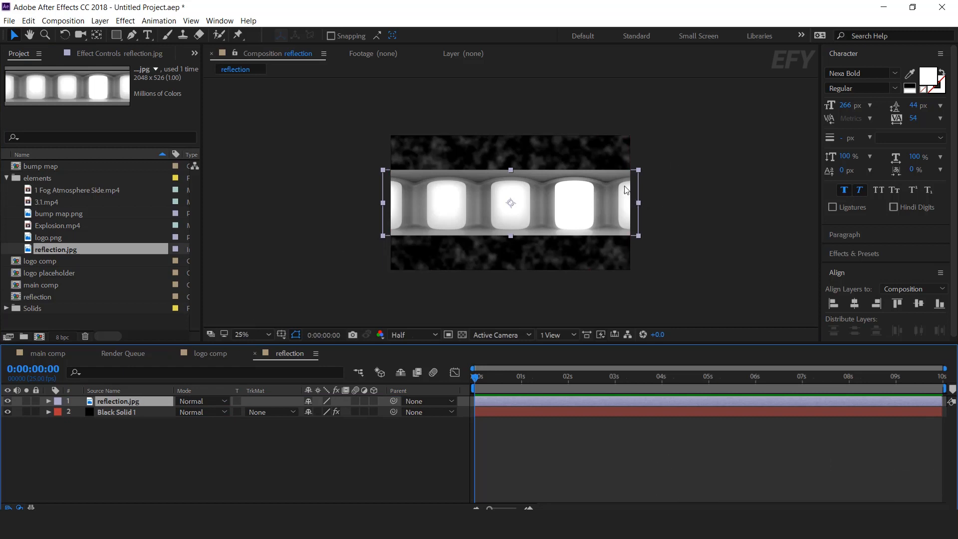
Step: Scale the reflection.jpg layer down in width and height to a small block centered in the frame
{"action": "left_click_drag", "start_coordinate": [640, 205], "coordinate": [561, 202]}
{"action": "left_click_drag", "start_coordinate": [510, 171], "coordinate": [510, 181]}
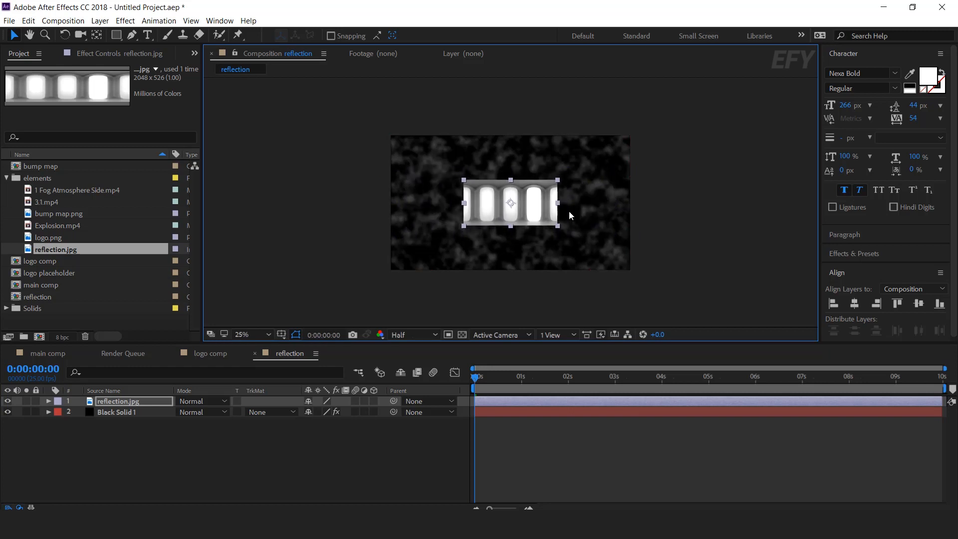
{"action": "left_click_drag", "start_coordinate": [560, 203], "coordinate": [555, 203]}
Step: Apply the Motion Tile effect to the reflection.jpg layer
{"action": "left_click", "coordinate": [122, 402]}
{"action": "key", "text": "ctrl+space"}
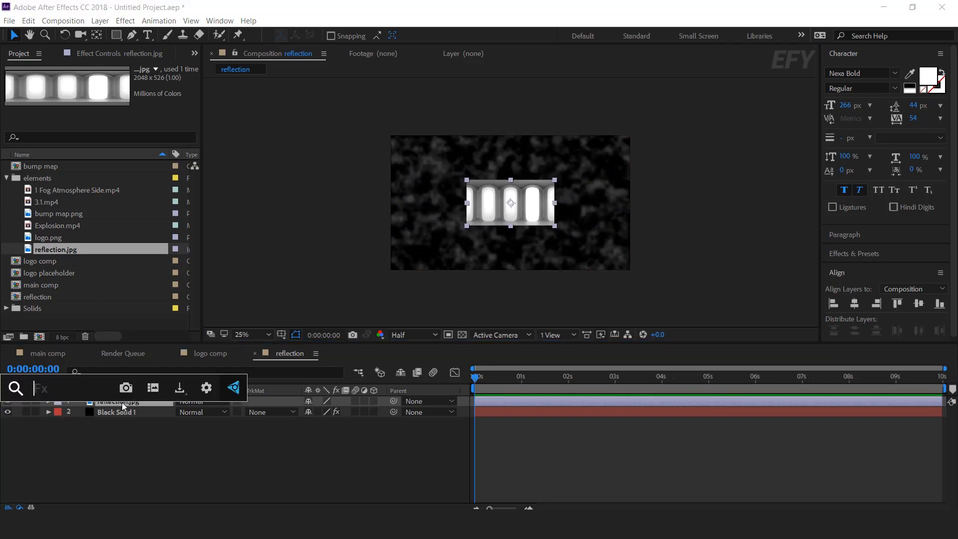
{"action": "type", "text": "moti"}
{"action": "key", "text": "Return"}
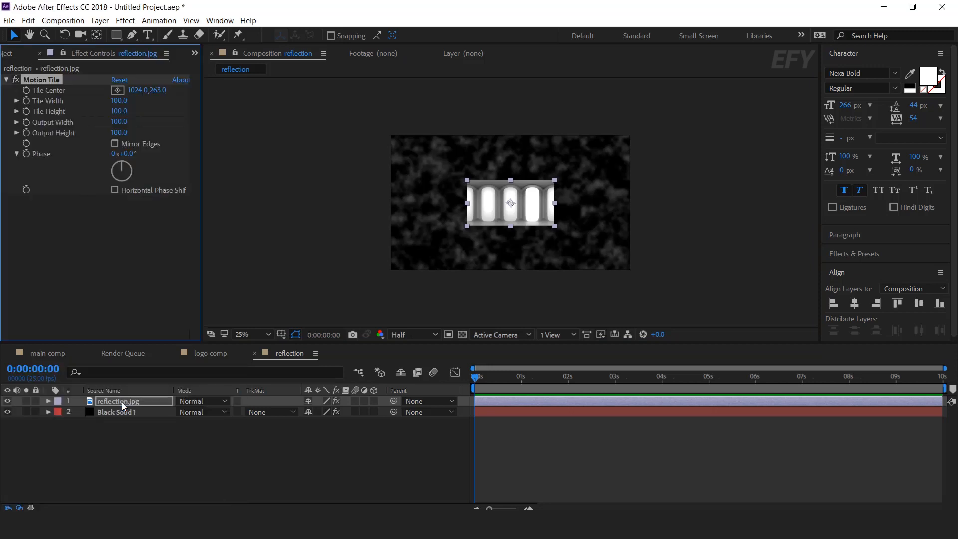
Step: Set the Motion Tile output height to 300 and output width to 500, and enable Mirror Edges
{"action": "left_click", "coordinate": [124, 132]}
{"action": "type", "text": "300"}
{"action": "key", "text": "Return"}
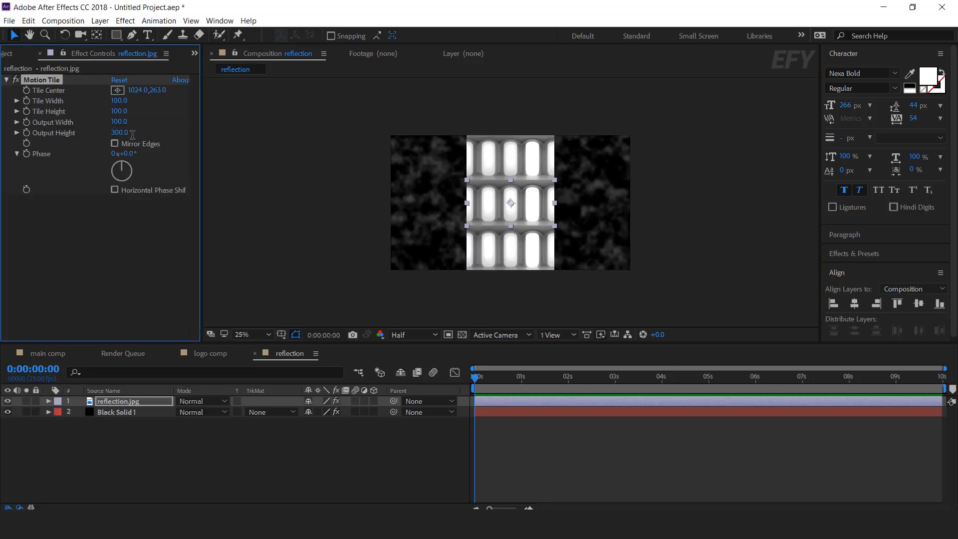
{"action": "left_click", "coordinate": [124, 121]}
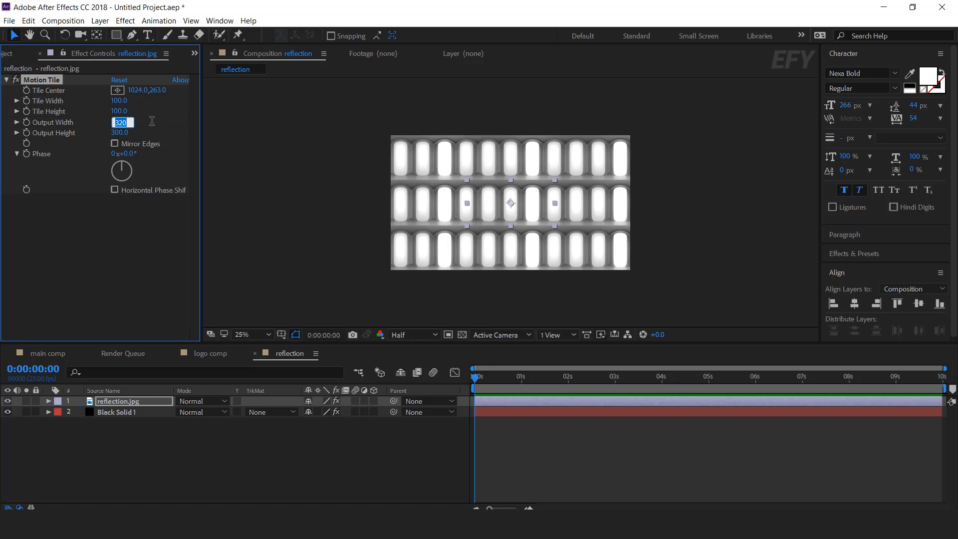
{"action": "type", "text": "500"}
{"action": "key", "text": "Return"}
{"action": "left_click", "coordinate": [115, 143]}
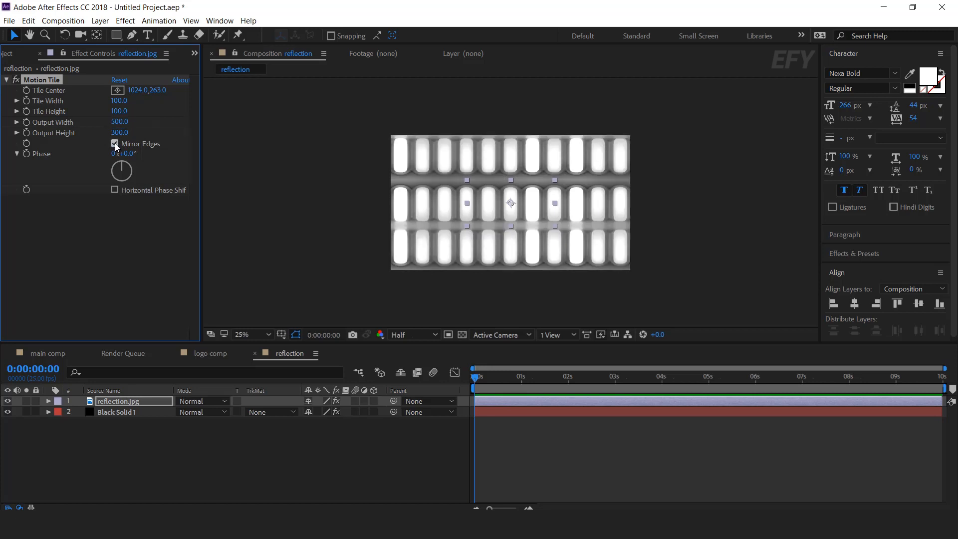
Step: Keyframe the reflection.jpg layer's horizontal position from 495 at the start to a point farther right at the composition's end
{"action": "left_click", "coordinate": [146, 401]}
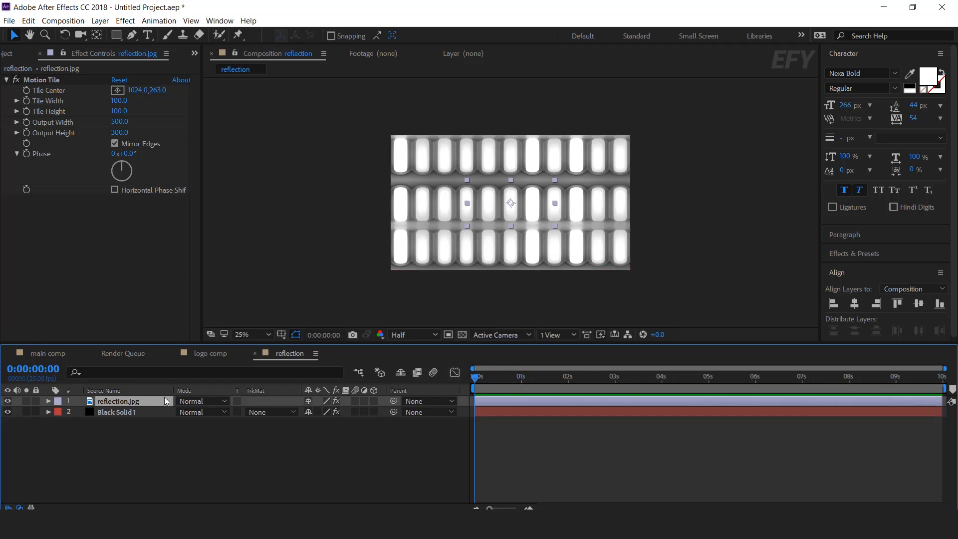
{"action": "key", "text": "p"}
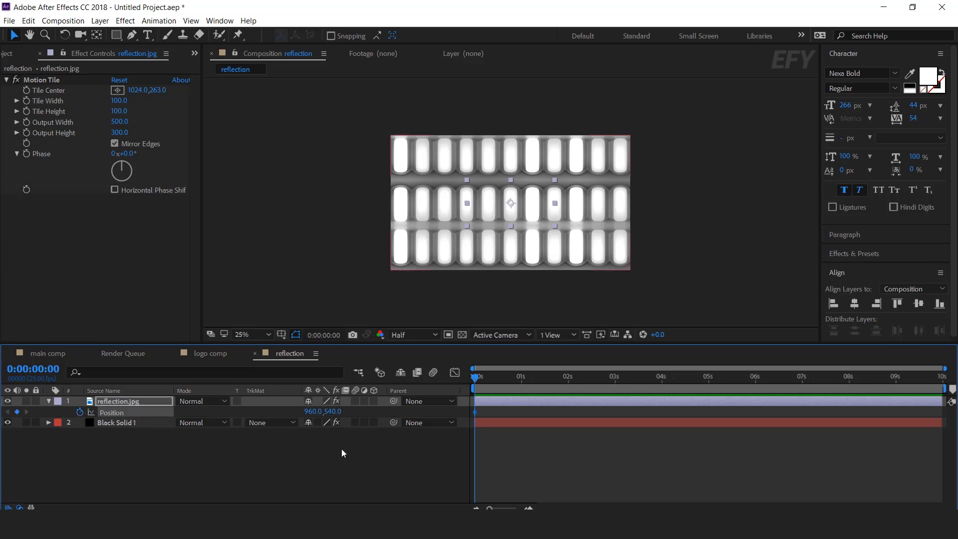
{"action": "left_click_drag", "start_coordinate": [311, 413], "coordinate": [11, 407]}
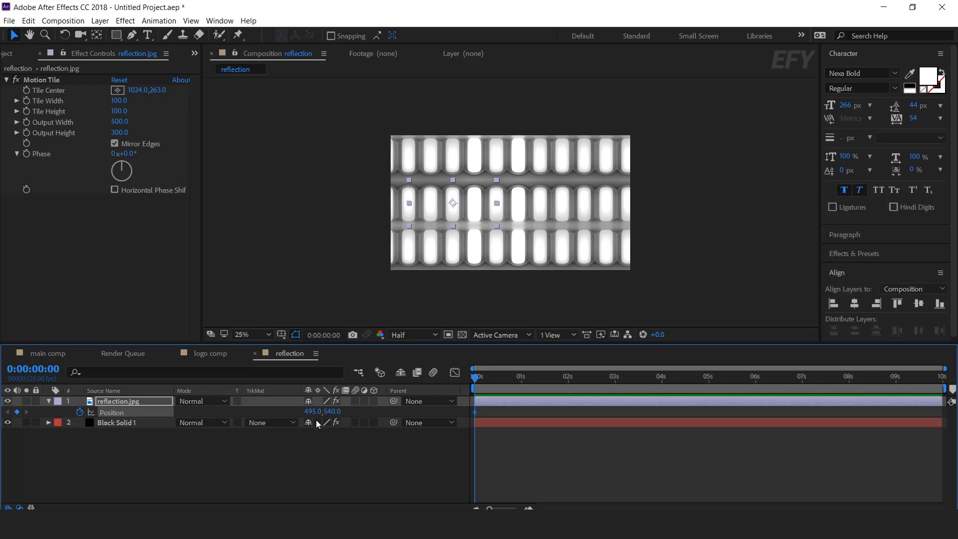
{"action": "left_click_drag", "start_coordinate": [500, 377], "coordinate": [941, 378]}
{"action": "left_click_drag", "start_coordinate": [310, 412], "coordinate": [541, 422]}
{"action": "key", "text": "Home"}
Step: Set the reflection.jpg layer's blending mode to Screen and collapse its properties
{"action": "left_click", "coordinate": [225, 402]}
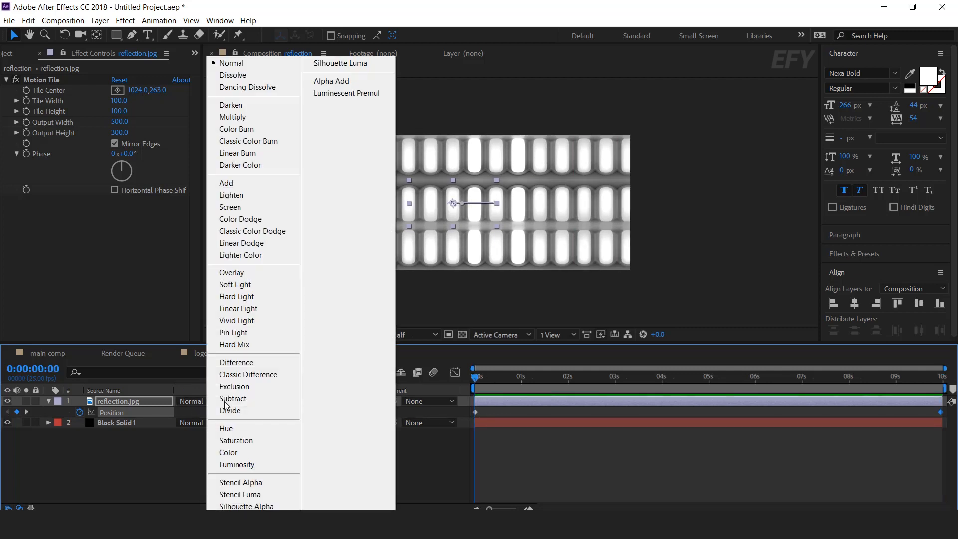
{"action": "left_click", "coordinate": [231, 207]}
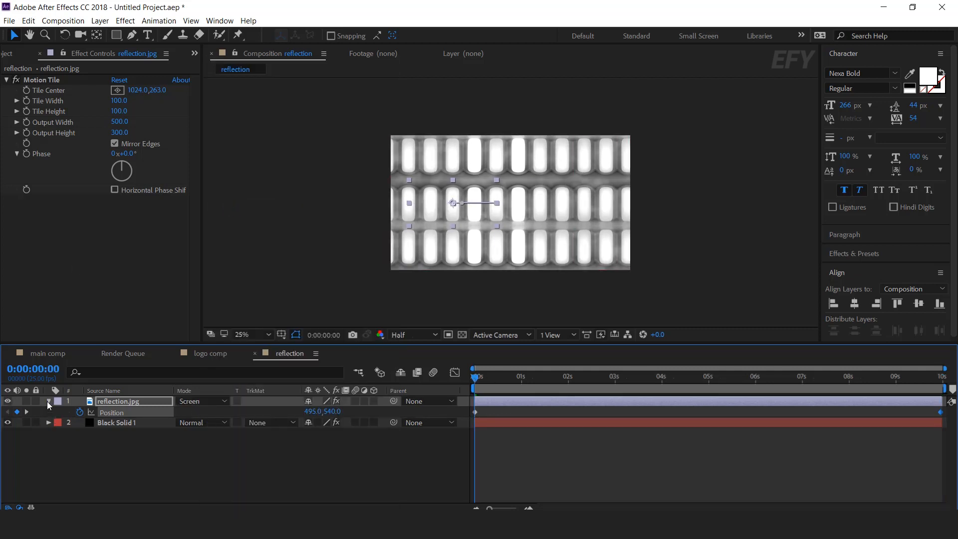
{"action": "left_click", "coordinate": [48, 401]}
{"action": "left_click", "coordinate": [120, 451]}
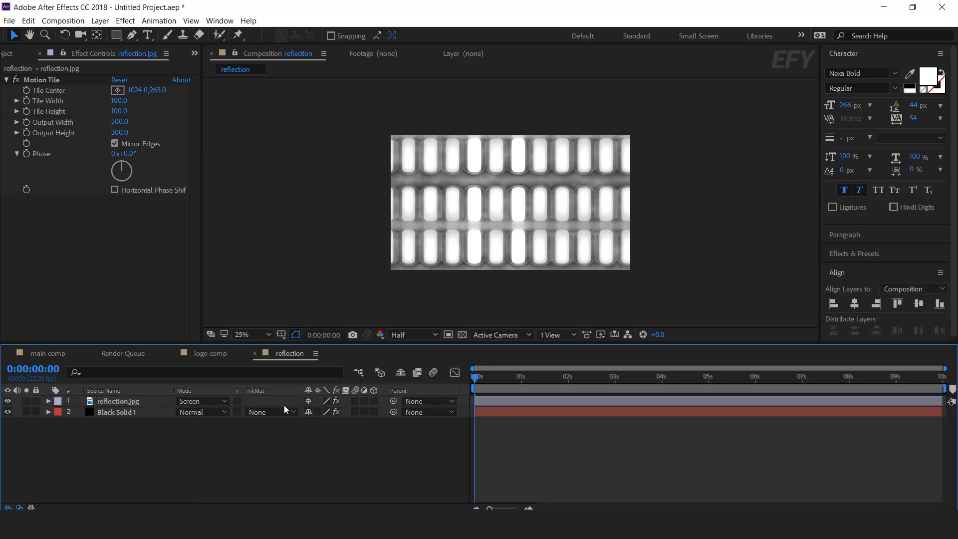
Step: Place the reflection composition in the logo comp between the logo placeholder 1 and bump map layers
{"action": "left_click", "coordinate": [255, 354]}
{"action": "left_click", "coordinate": [10, 54]}
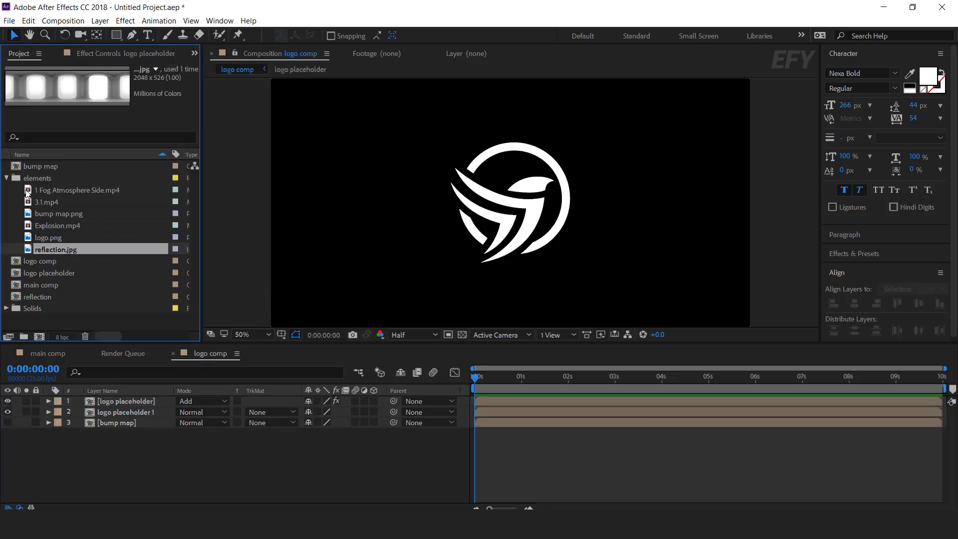
{"action": "left_click_drag", "start_coordinate": [32, 297], "coordinate": [114, 417]}
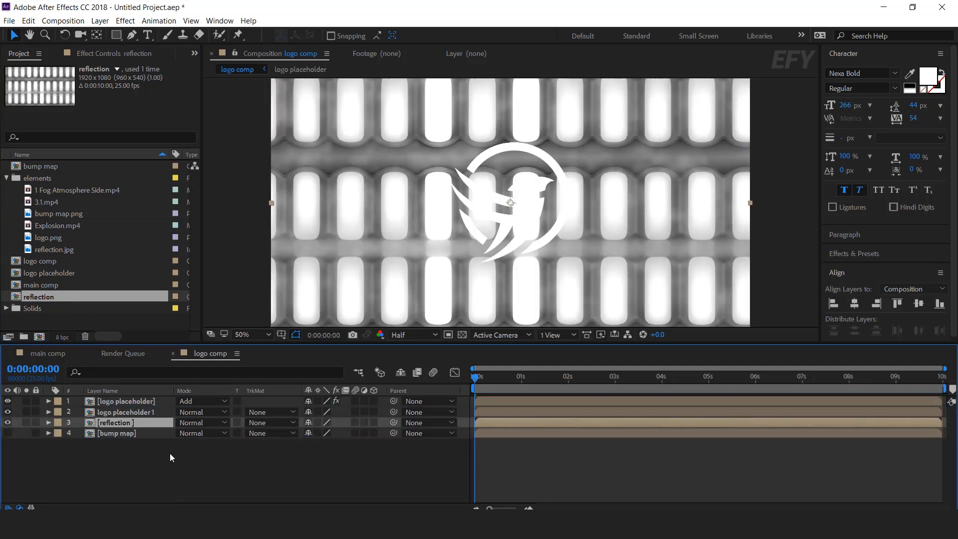
Step: Apply the CC Glass effect to the reflection layer and expand its Surface settings
{"action": "key", "text": "ctrl+space"}
{"action": "type", "text": "cc gl"}
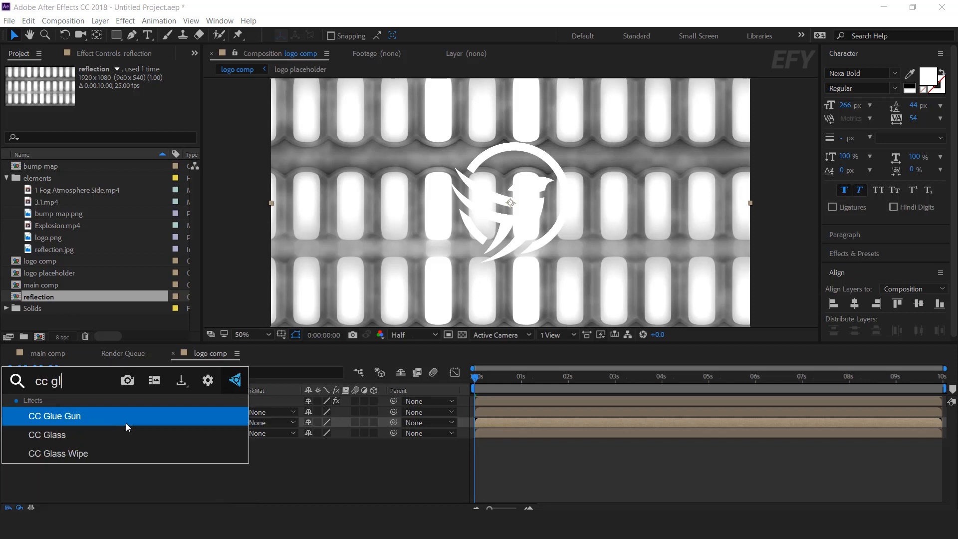
{"action": "type", "text": "a"}
{"action": "key", "text": "Return"}
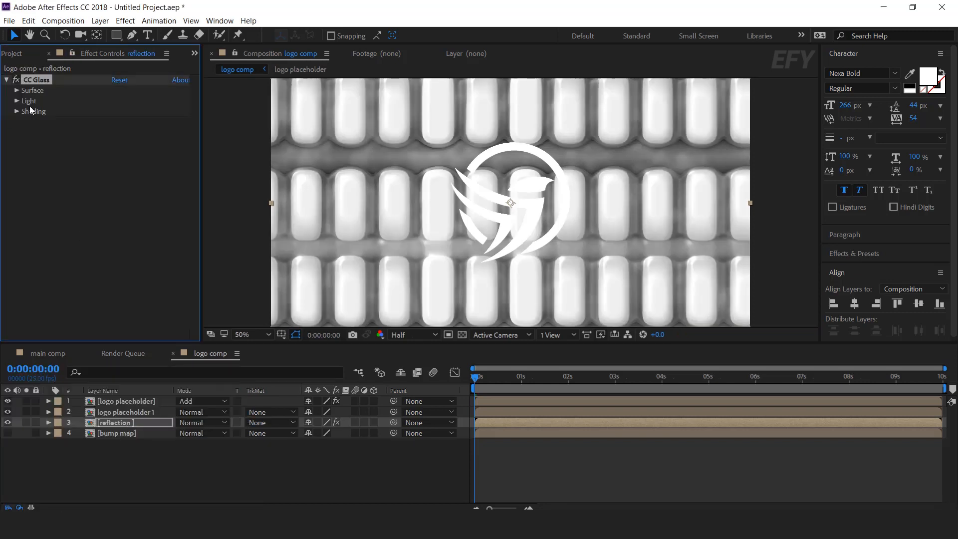
{"action": "left_click", "coordinate": [16, 91]}
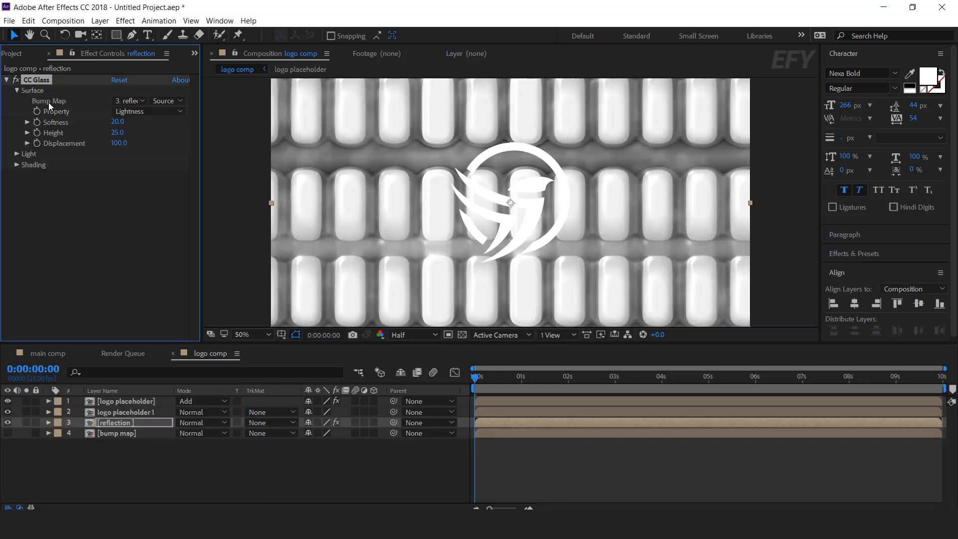
Step: Set the reflection layer's CC Glass Bump Map to the bump map layer, with Softness 1, Height -5 and Displacement -500
{"action": "left_click", "coordinate": [141, 104]}
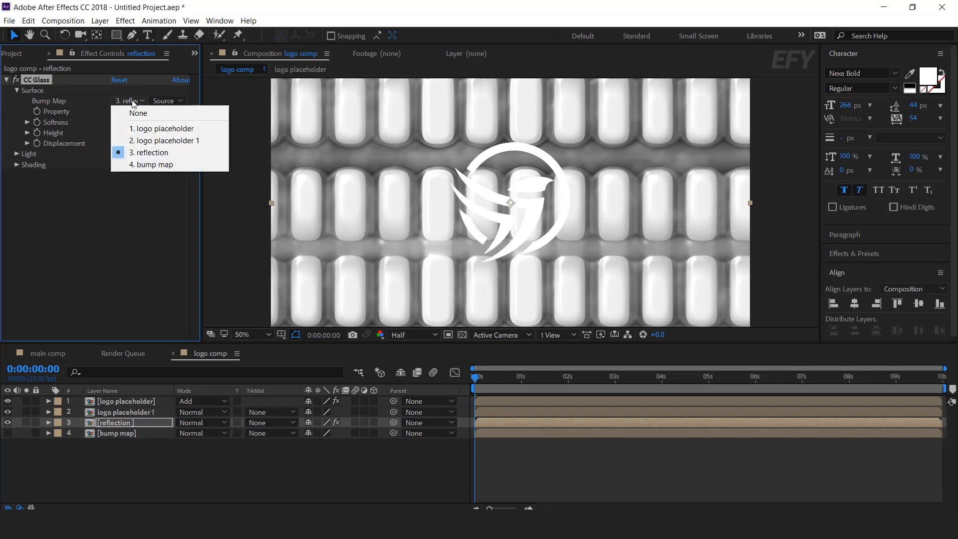
{"action": "left_click", "coordinate": [159, 167]}
{"action": "left_click", "coordinate": [118, 121]}
{"action": "type", "text": "1"}
{"action": "key", "text": "Return"}
{"action": "left_click", "coordinate": [117, 132]}
{"action": "type", "text": "-5"}
{"action": "key", "text": "Return"}
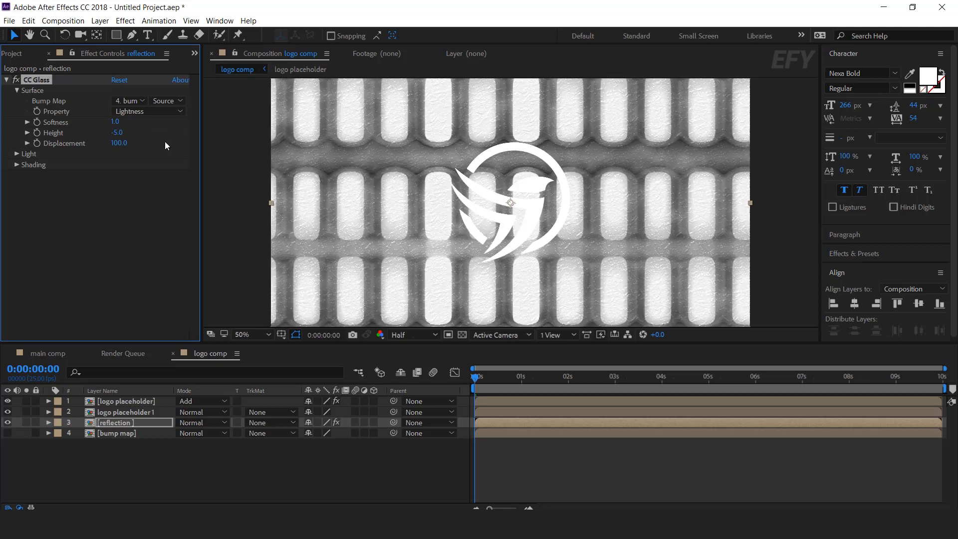
{"action": "left_click", "coordinate": [120, 143]}
{"action": "type", "text": "-500"}
{"action": "key", "text": "Return"}
Step: Apply CC Blobbylize to the reflection layer and use logo placeholder 1 as its Blob Layer
{"action": "key", "text": "ctrl+space"}
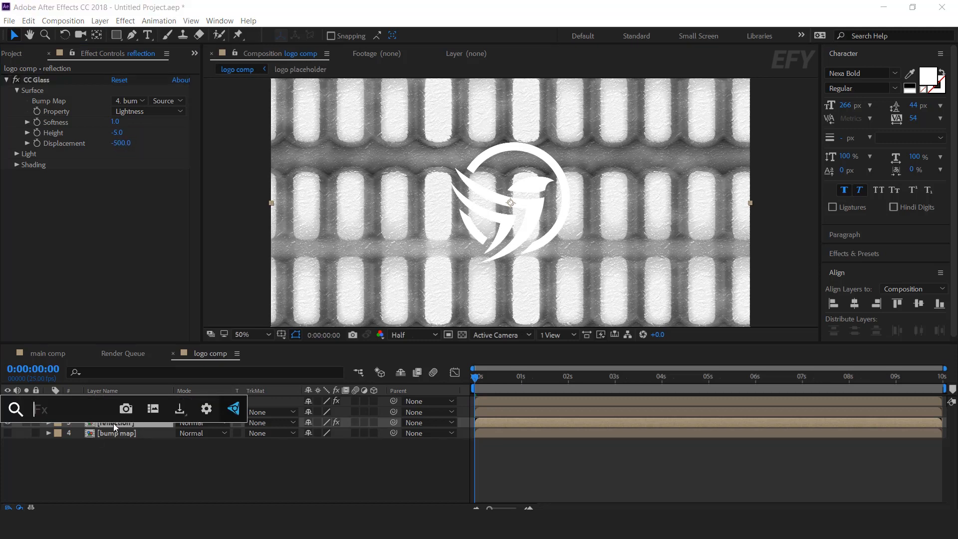
{"action": "type", "text": "cc blo"}
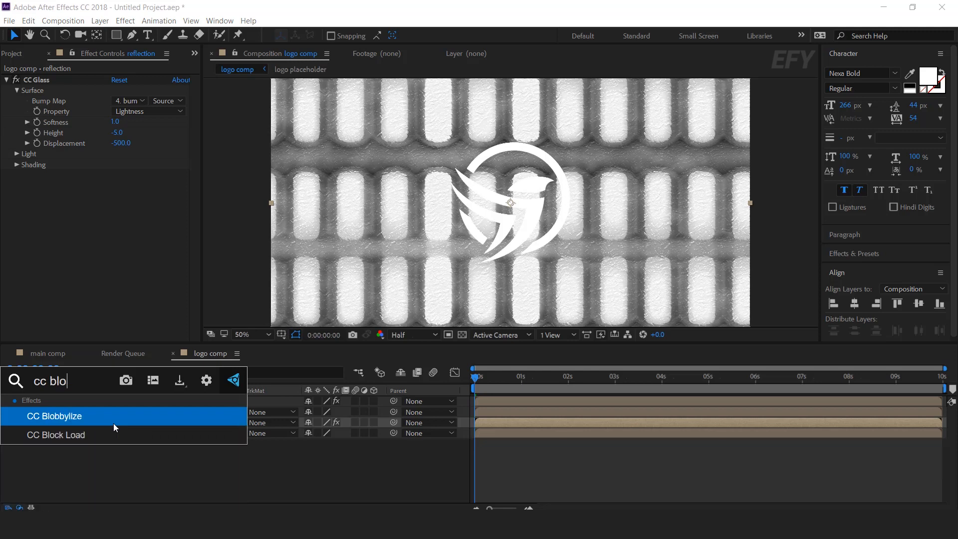
{"action": "key", "text": "Return"}
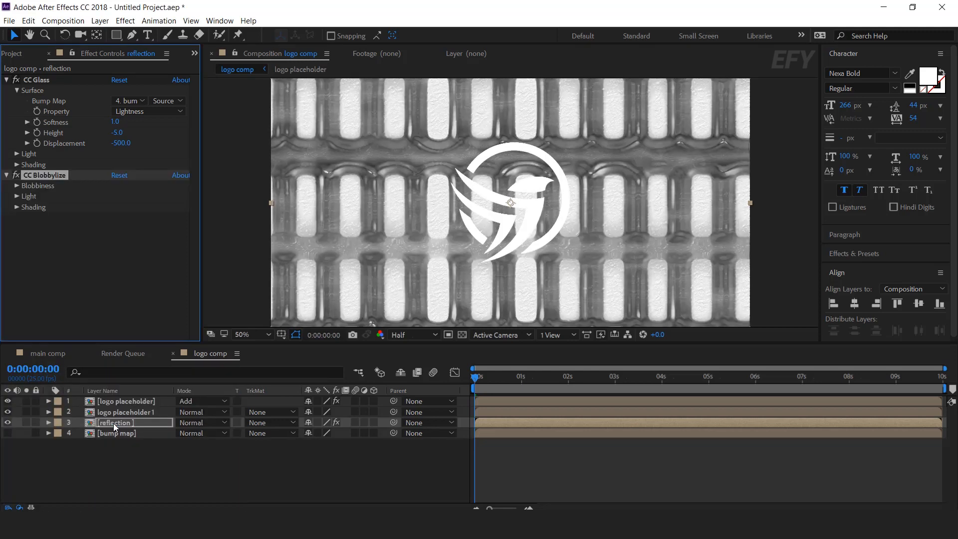
{"action": "left_click", "coordinate": [17, 186]}
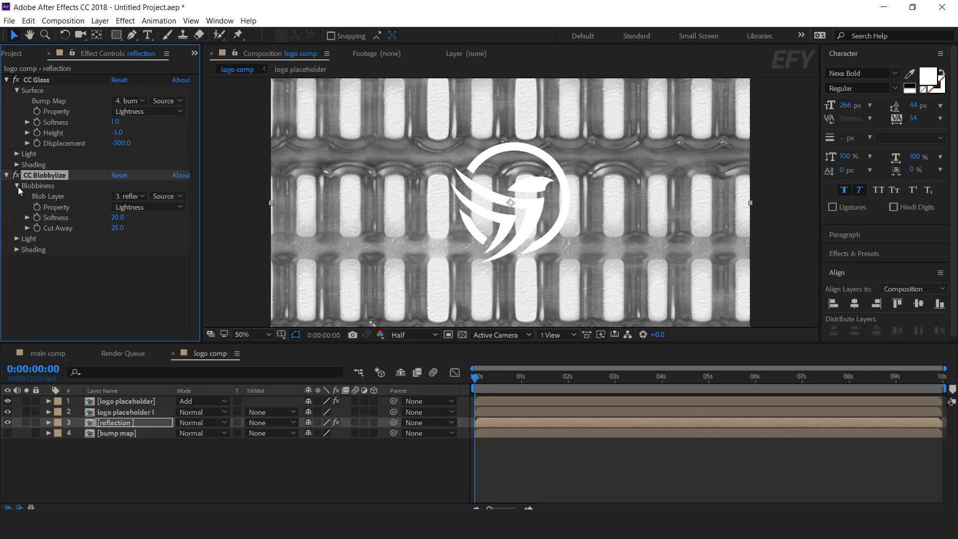
{"action": "left_click", "coordinate": [132, 198]}
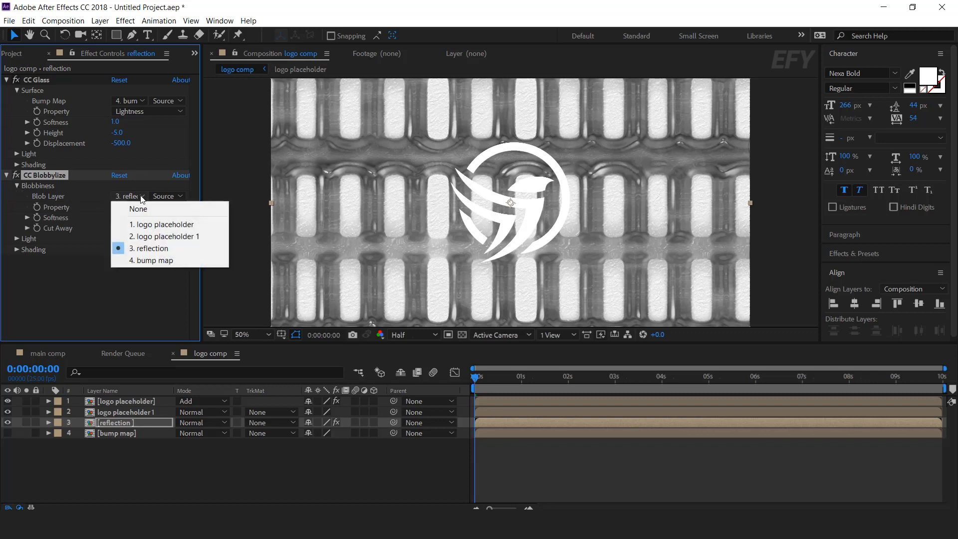
{"action": "left_click", "coordinate": [205, 236]}
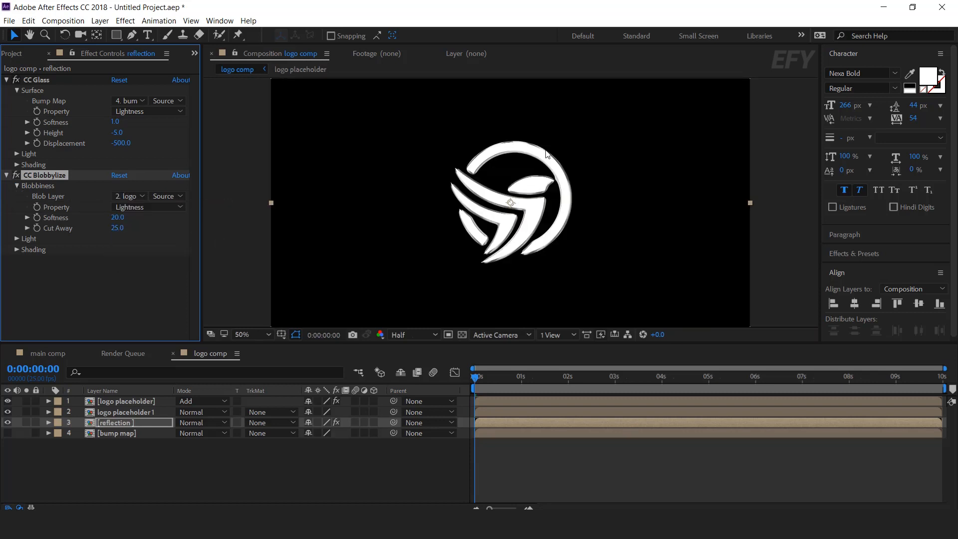
Step: Hide the logo placeholder 1 layer
{"action": "key", "text": "period"}
{"action": "key", "text": "period"}
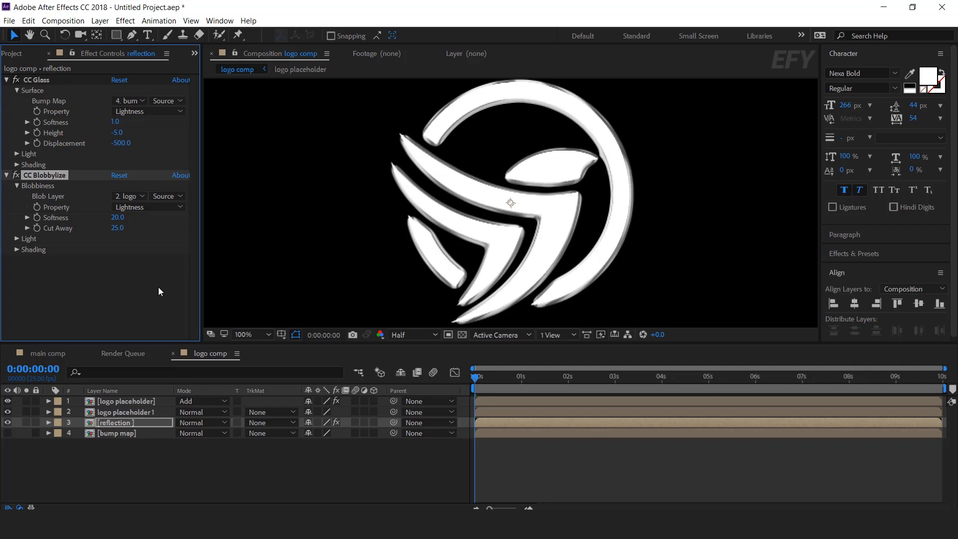
{"action": "left_click", "coordinate": [128, 413]}
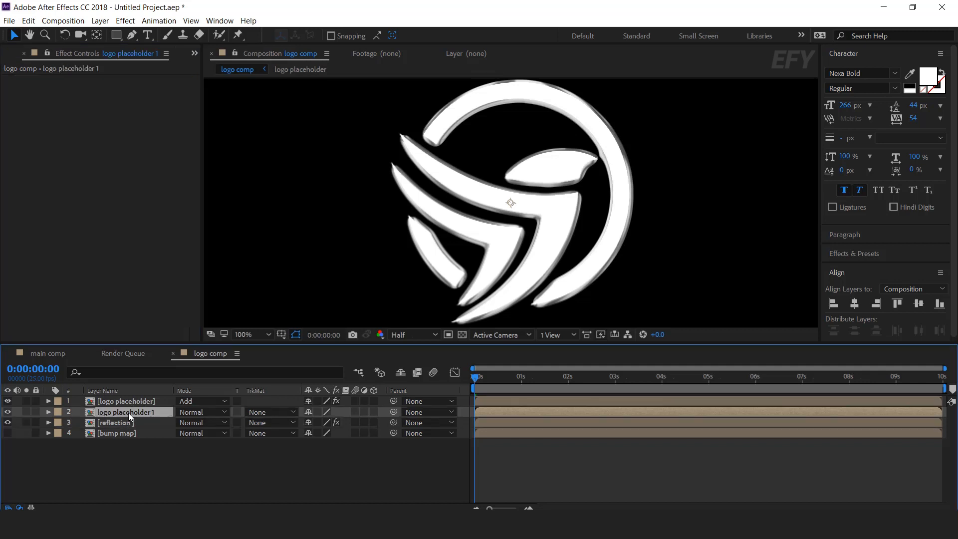
{"action": "left_click", "coordinate": [8, 412]}
Step: Set the reflection layer's CC Blobbylize Cut Away to 0 and Softness to 5
{"action": "left_click", "coordinate": [121, 422]}
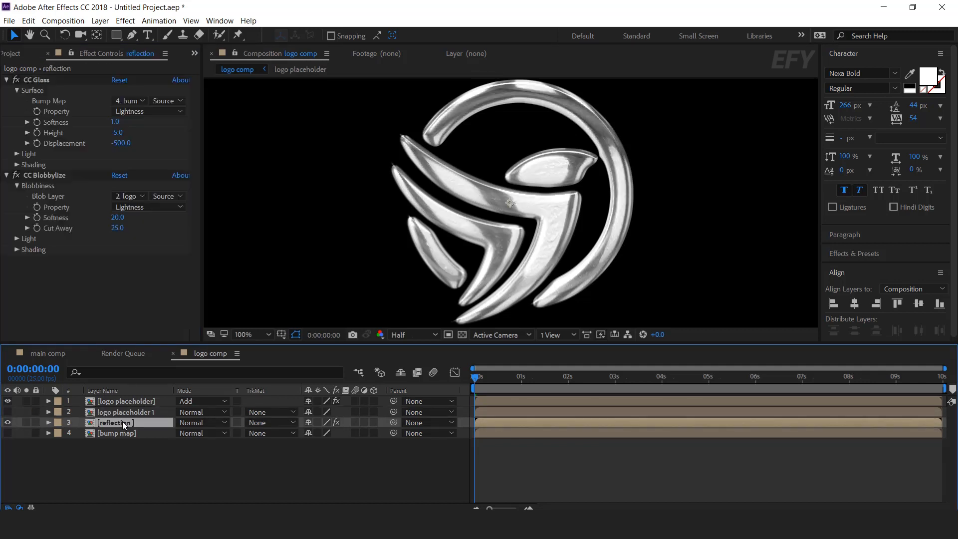
{"action": "key", "text": "period"}
{"action": "left_click", "coordinate": [118, 228]}
{"action": "type", "text": "0"}
{"action": "key", "text": "Return"}
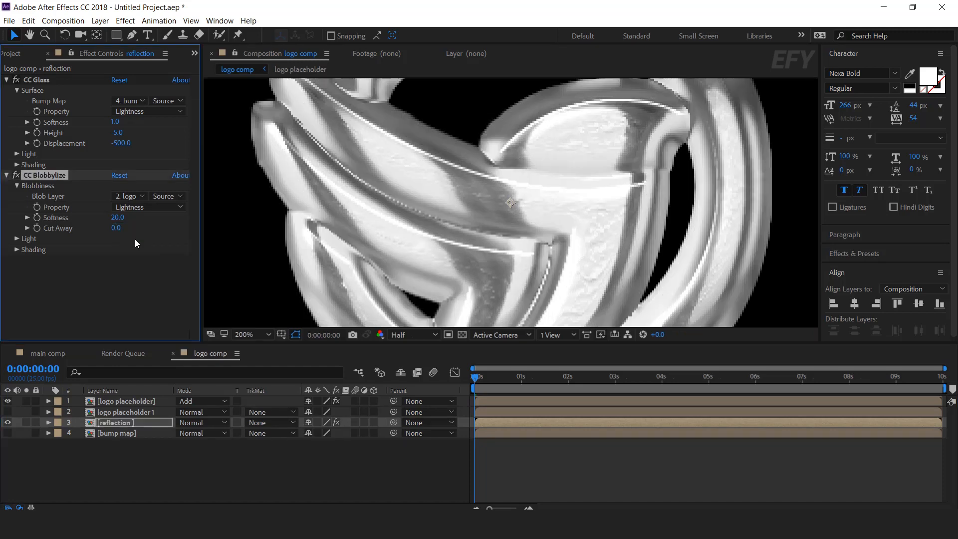
{"action": "left_click", "coordinate": [118, 217]}
{"action": "type", "text": "5"}
{"action": "key", "text": "Return"}
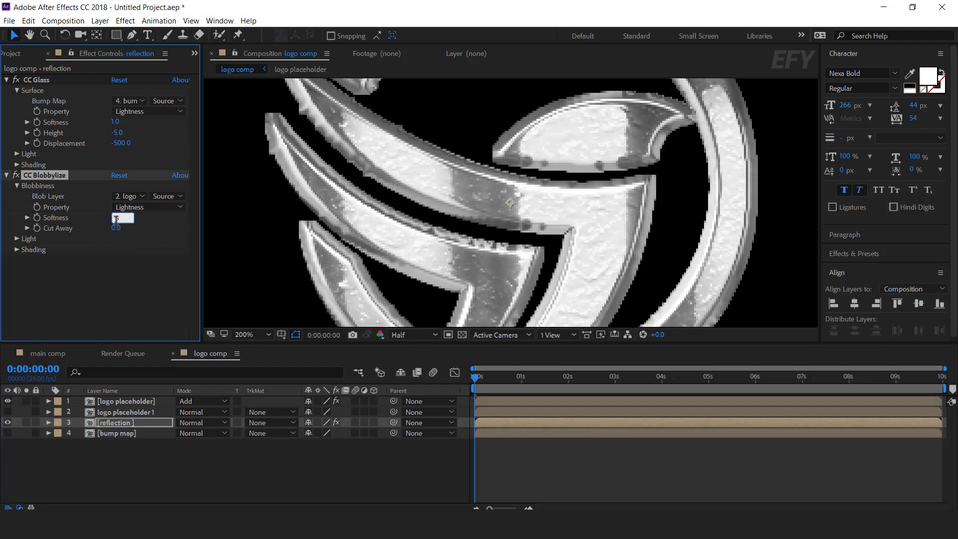
{"action": "key", "text": "comma"}
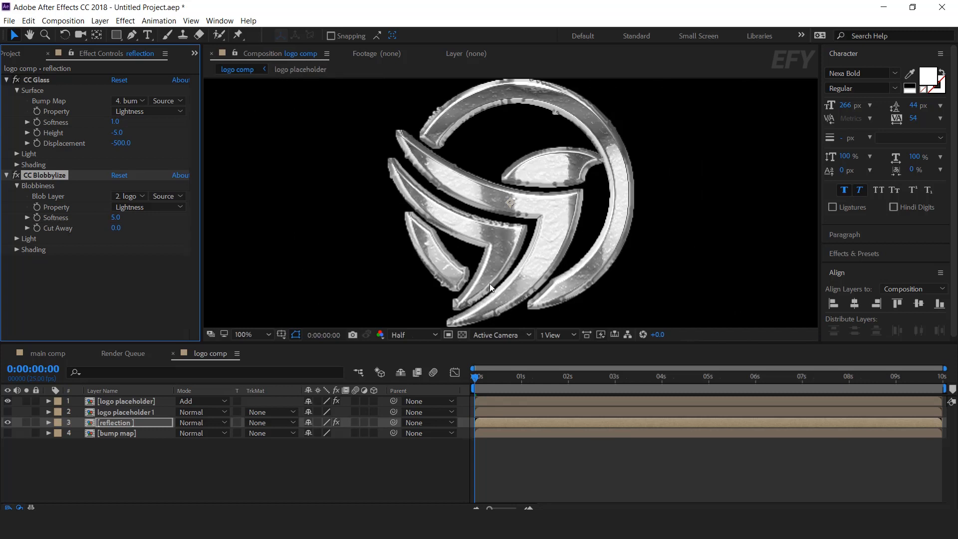
Step: Apply Set Matte to the reflection layer and take its matte from logo placeholder 1
{"action": "left_click", "coordinate": [114, 425]}
{"action": "key", "text": "ctrl+space"}
{"action": "type", "text": "set"}
{"action": "key", "text": "Down"}
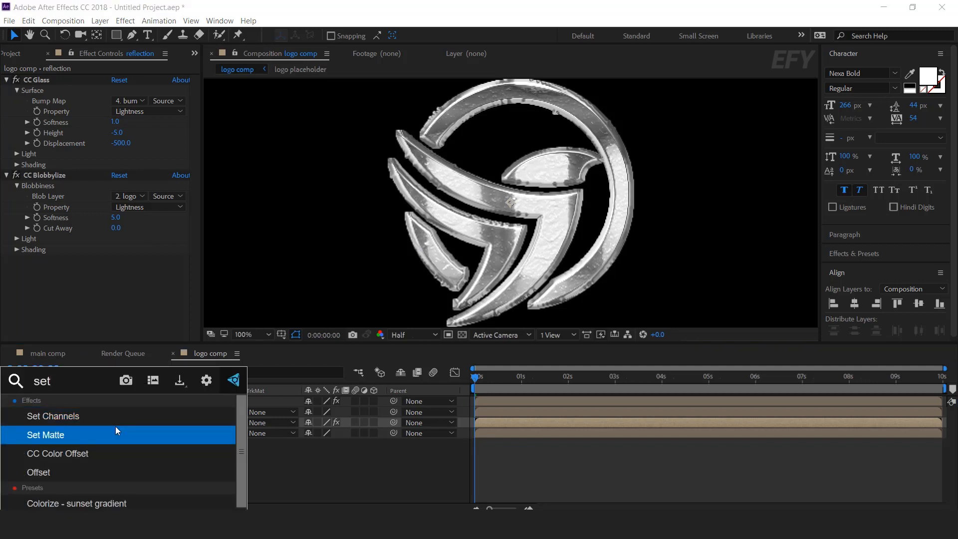
{"action": "key", "text": "Return"}
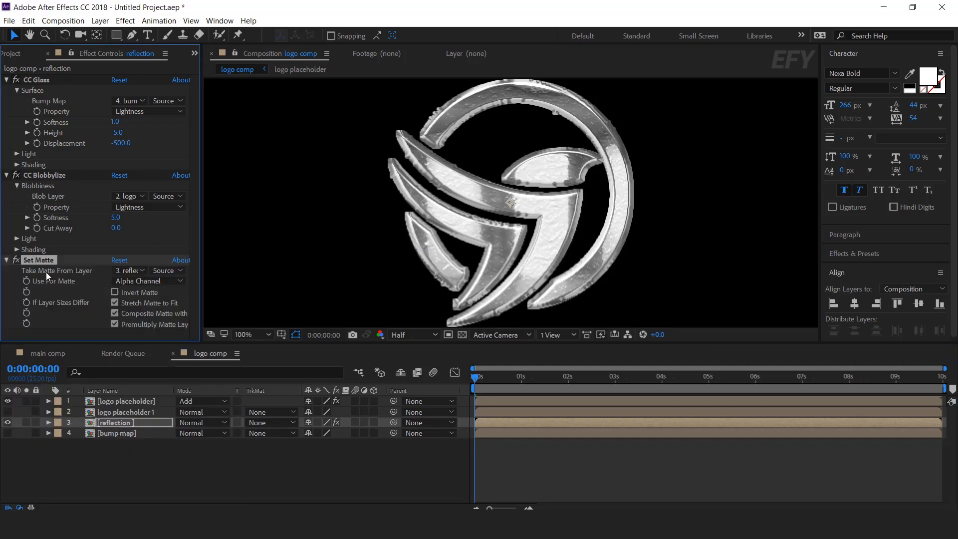
{"action": "left_click", "coordinate": [141, 271]}
{"action": "left_click", "coordinate": [195, 310]}
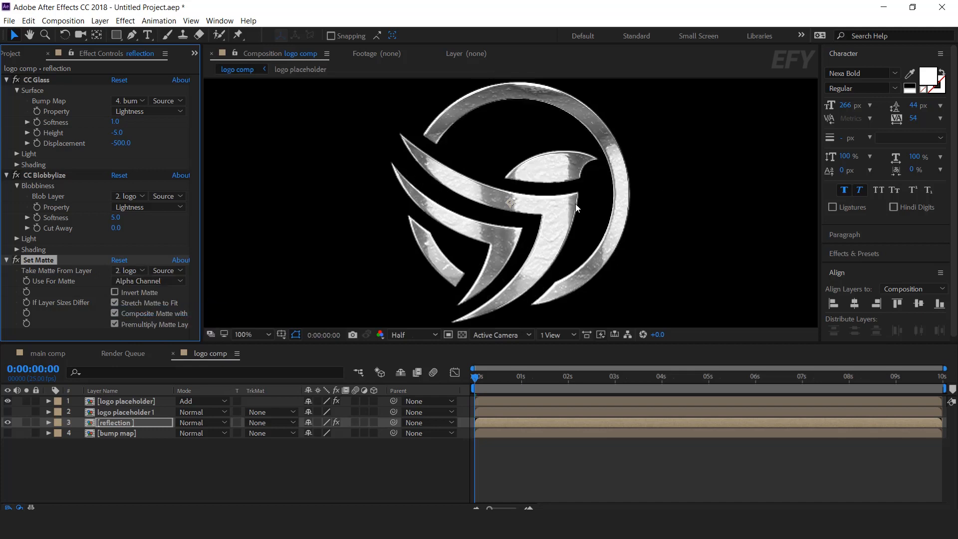
{"action": "key", "text": "period"}
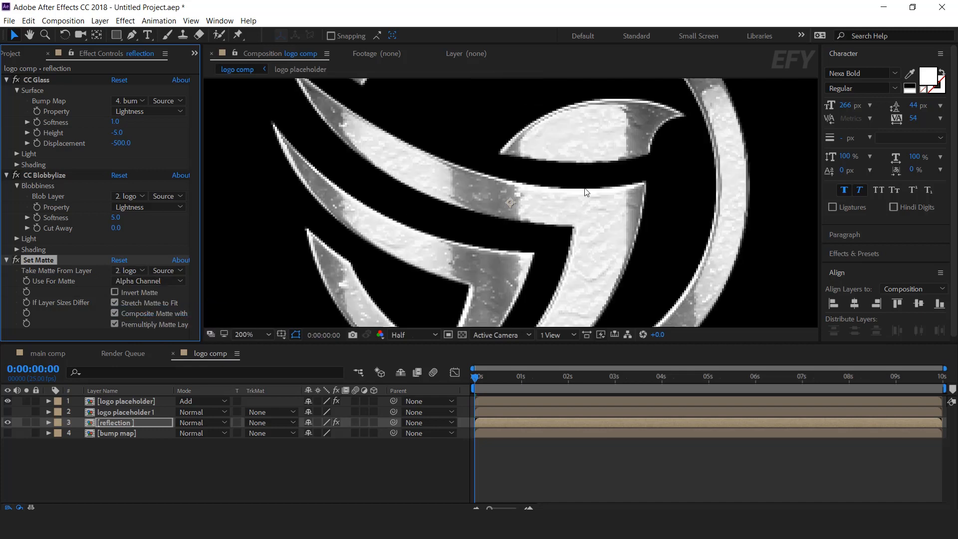
{"action": "key", "text": "comma"}
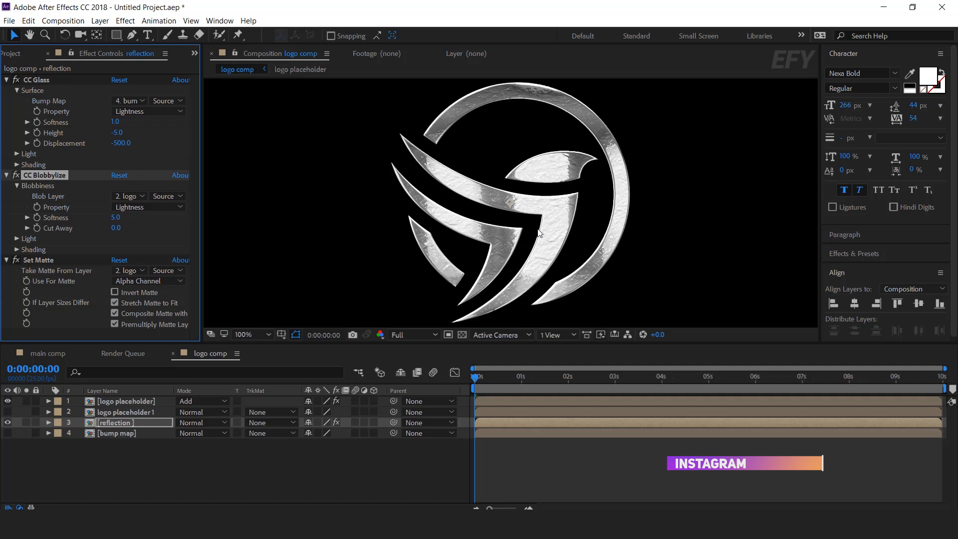
{"action": "key", "text": "comma"}
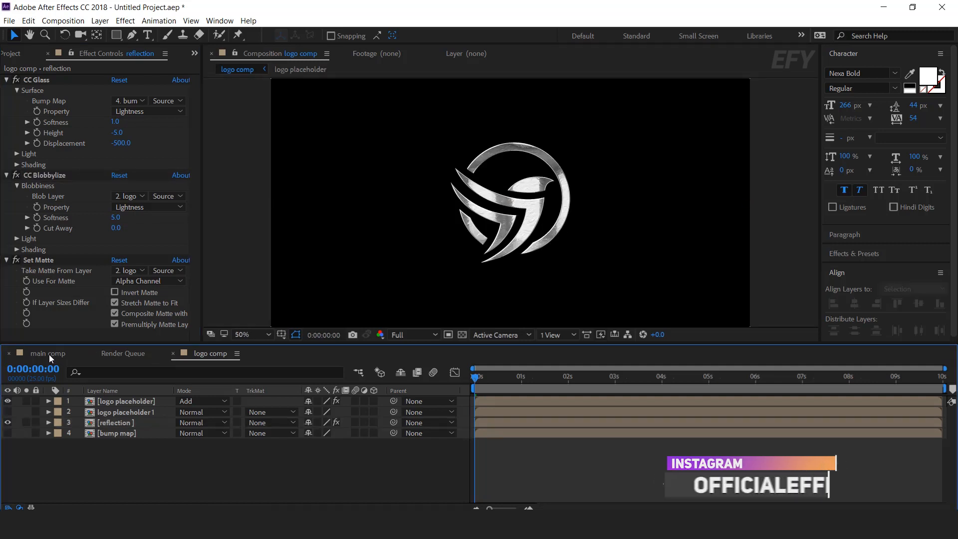
Step: Add the logo comp composition as a layer in main comp
{"action": "left_click", "coordinate": [48, 353]}
{"action": "left_click", "coordinate": [22, 58]}
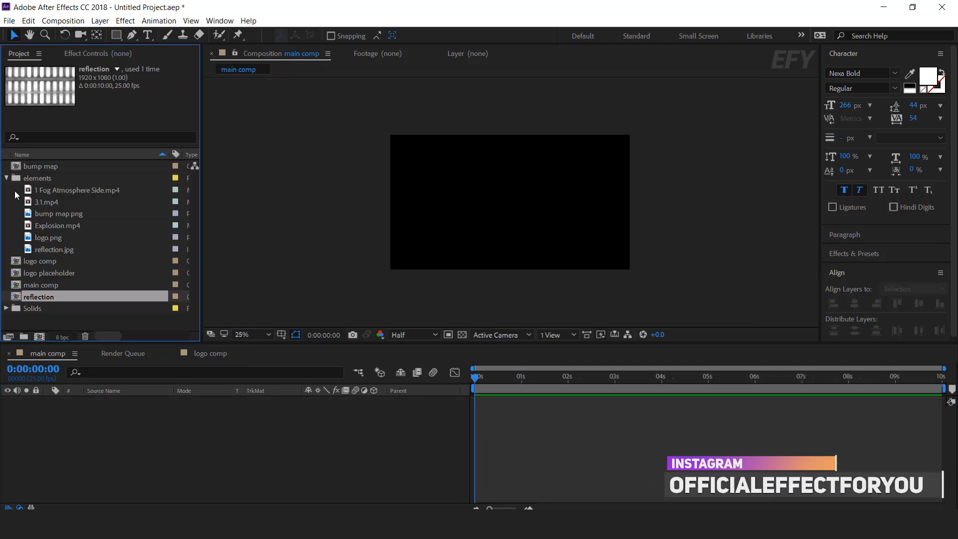
{"action": "left_click", "coordinate": [52, 260]}
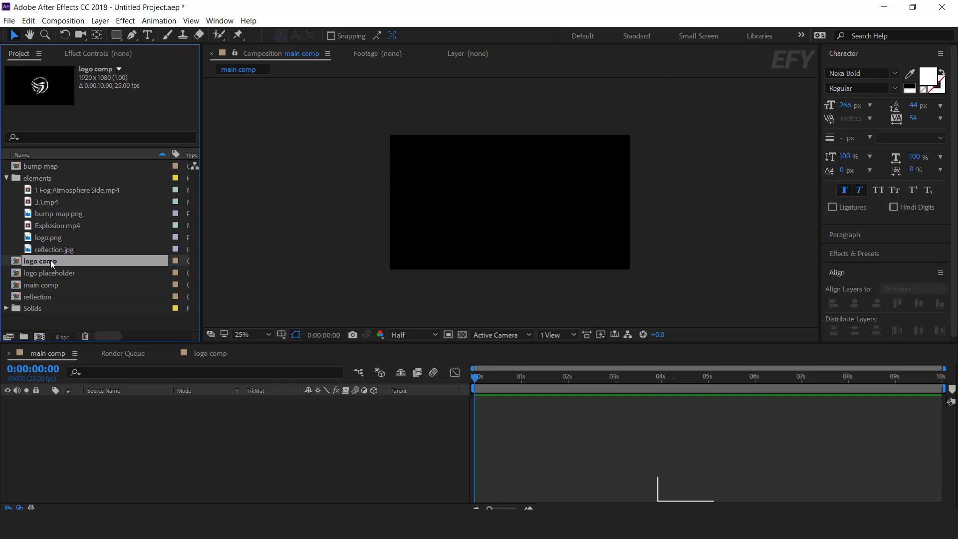
{"action": "left_click_drag", "start_coordinate": [43, 260], "coordinate": [159, 426]}
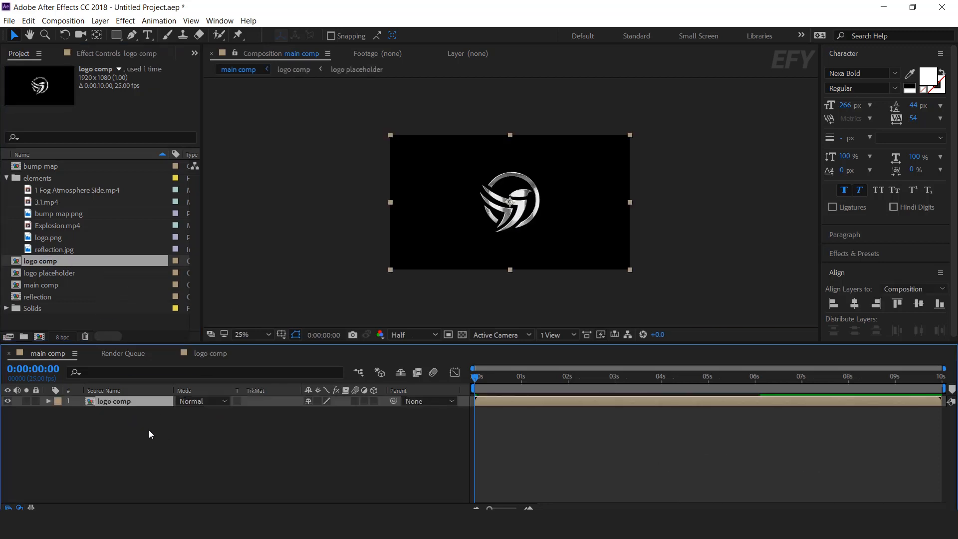
Step: Create a black 1920 x 1080 solid named BG in main comp and place it below the logo comp layer
{"action": "right_click", "coordinate": [336, 413]}
{"action": "mouse_move", "coordinate": [378, 297]}
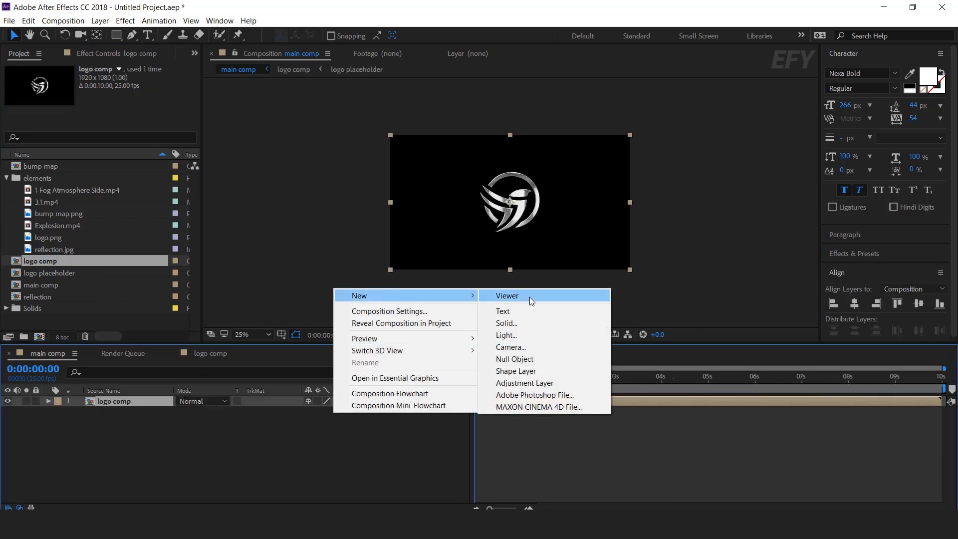
{"action": "left_click", "coordinate": [529, 298]}
{"action": "type", "text": "BG"}
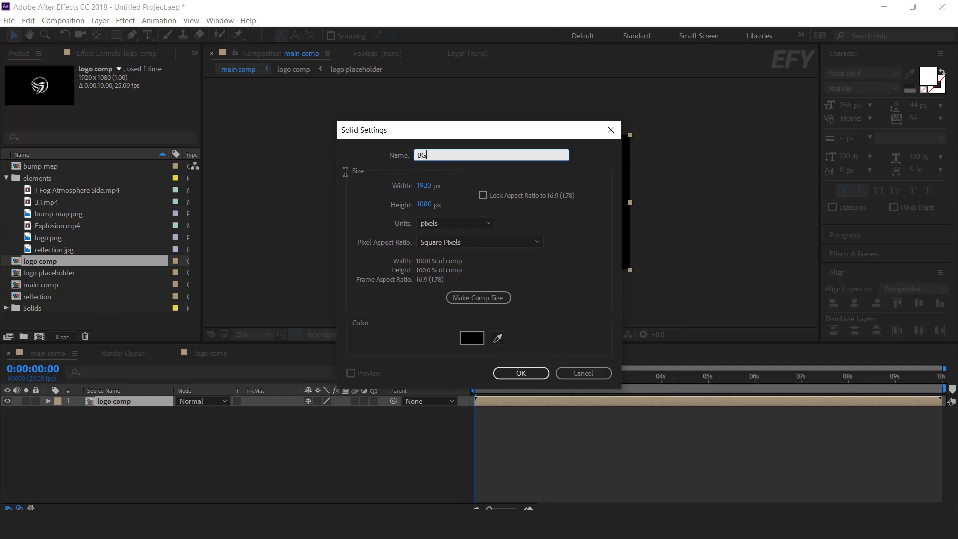
{"action": "left_click", "coordinate": [534, 371]}
{"action": "left_click_drag", "start_coordinate": [117, 401], "coordinate": [132, 426]}
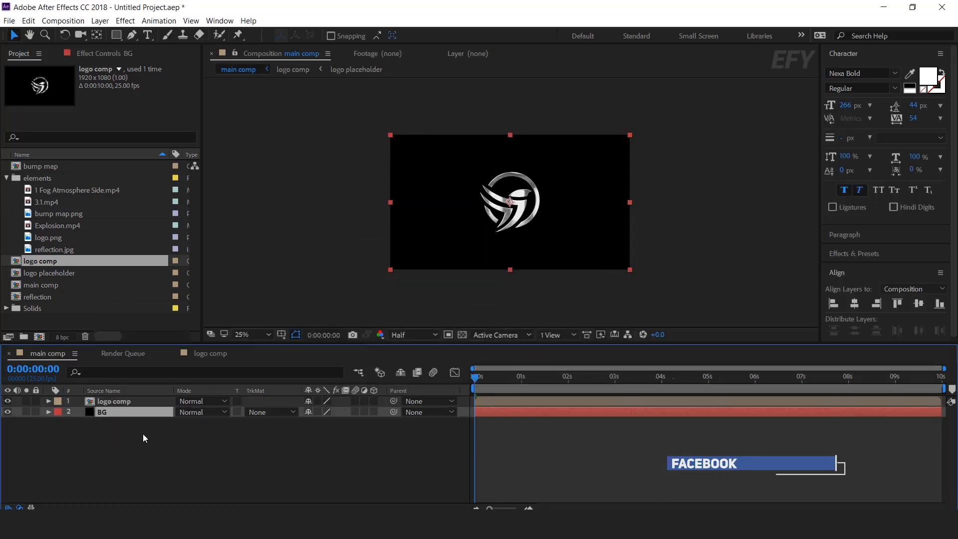
{"action": "scroll", "coordinate": [548, 202], "scroll_direction": "up", "scroll_amount": 1}
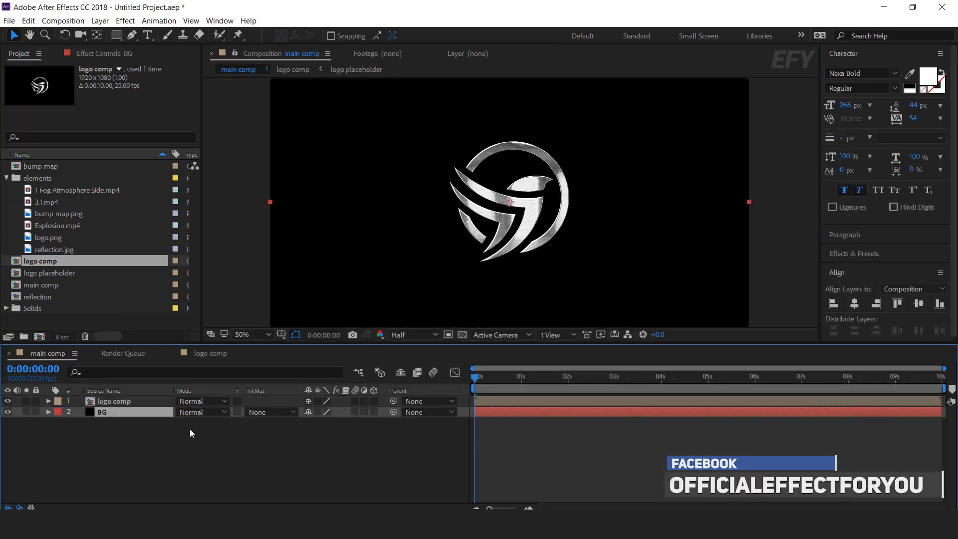
{"action": "left_click", "coordinate": [159, 447]}
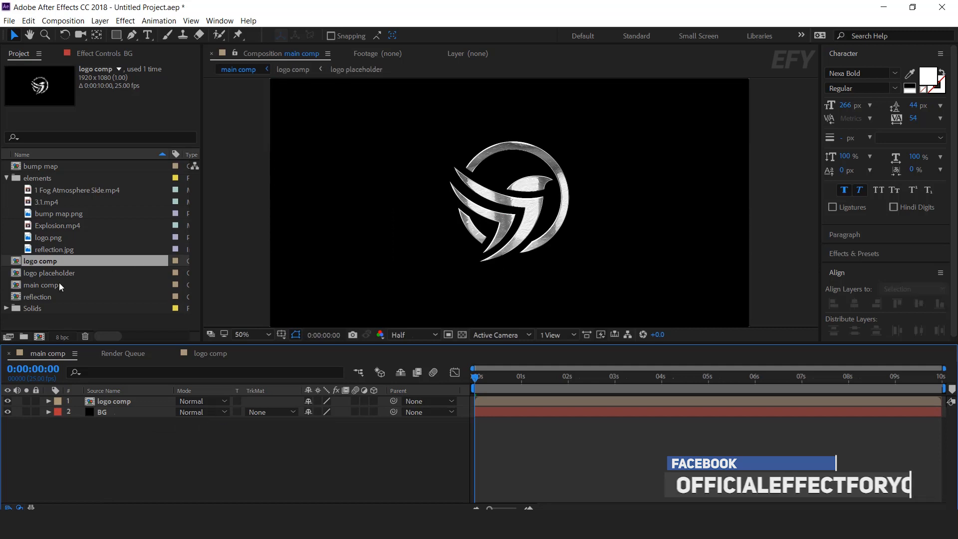
Step: Create a 10-second 1920 x 1080 composition named explosion and add the Explosion.mp4 footage to it
{"action": "left_click", "coordinate": [40, 337]}
{"action": "type", "text": "explosion"}
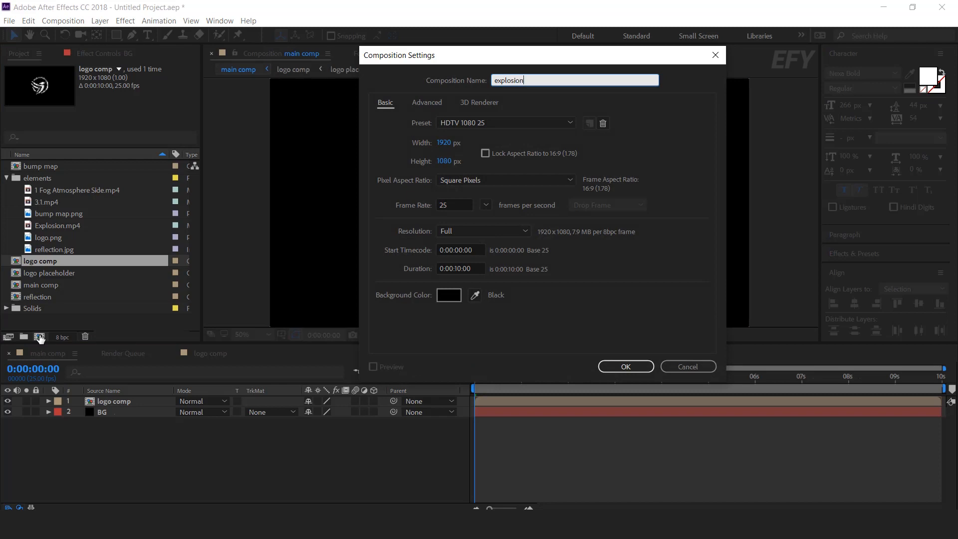
{"action": "key", "text": "Return"}
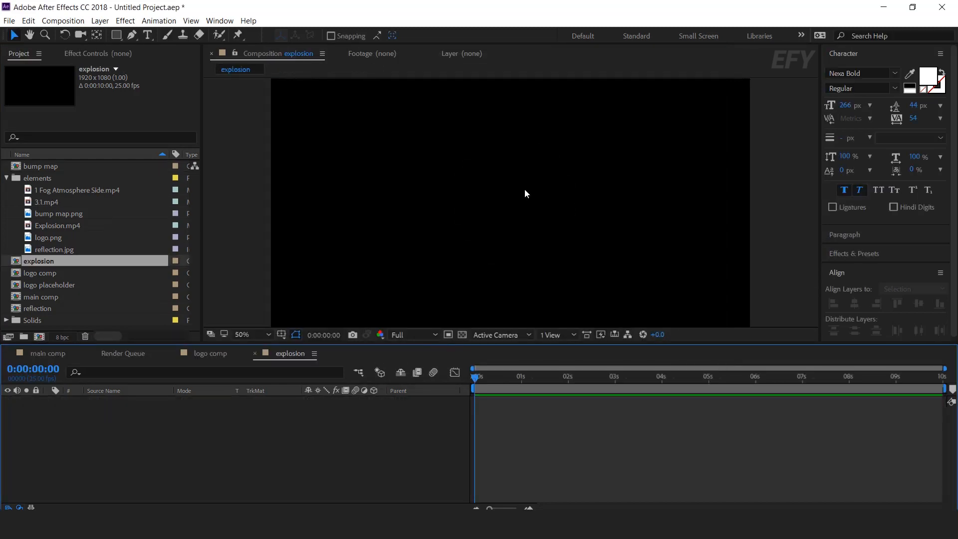
{"action": "left_click", "coordinate": [78, 227]}
{"action": "left_click_drag", "start_coordinate": [61, 227], "coordinate": [134, 423]}
Step: Trim the start of the Explosion.mp4 layer to 0:00:00:12 and shift the clip to the composition's beginning
{"action": "left_click_drag", "start_coordinate": [480, 379], "coordinate": [539, 353]}
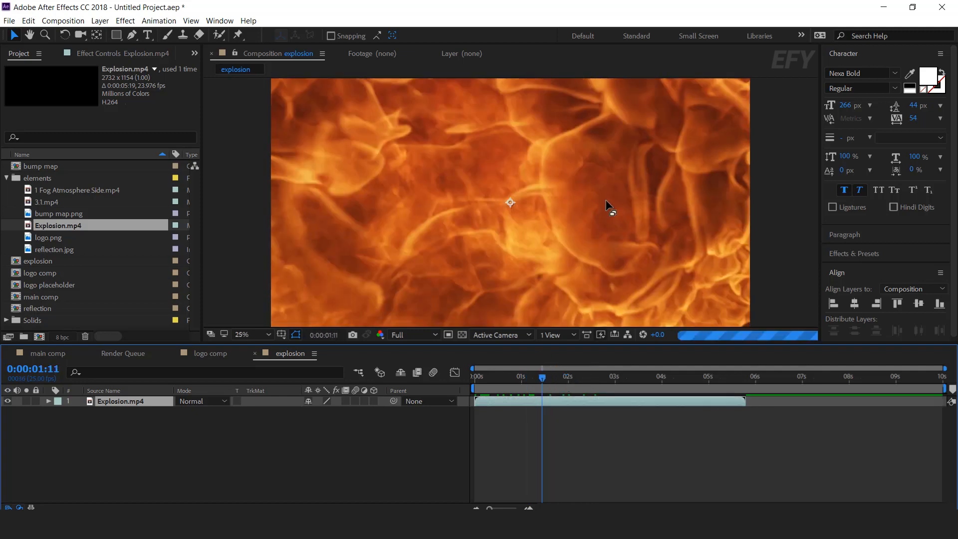
{"action": "key", "text": "comma"}
{"action": "left_click_drag", "start_coordinate": [534, 381], "coordinate": [501, 383]}
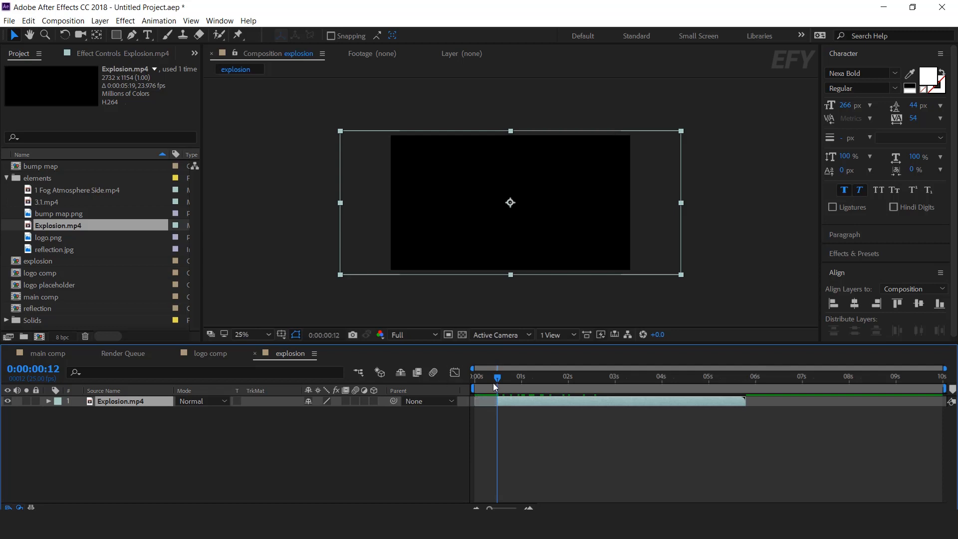
{"action": "key", "text": "Home"}
{"action": "key", "text": "bracketleft"}
Step: Keyframe the Explosion.mp4 layer's opacity from 100% at 0:00:02:12 to 0% at 0:00:03:07
{"action": "left_click_drag", "start_coordinate": [471, 381], "coordinate": [591, 382]}
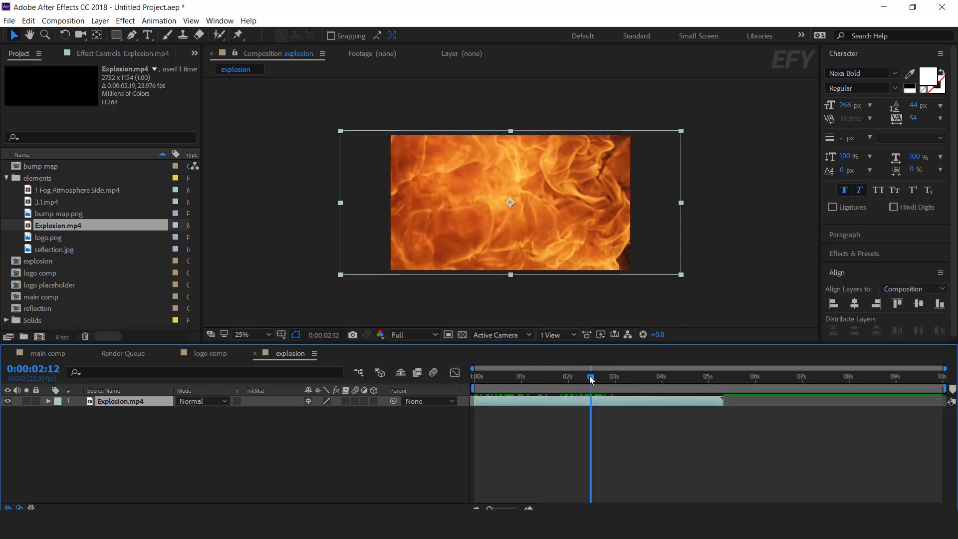
{"action": "key", "text": "t"}
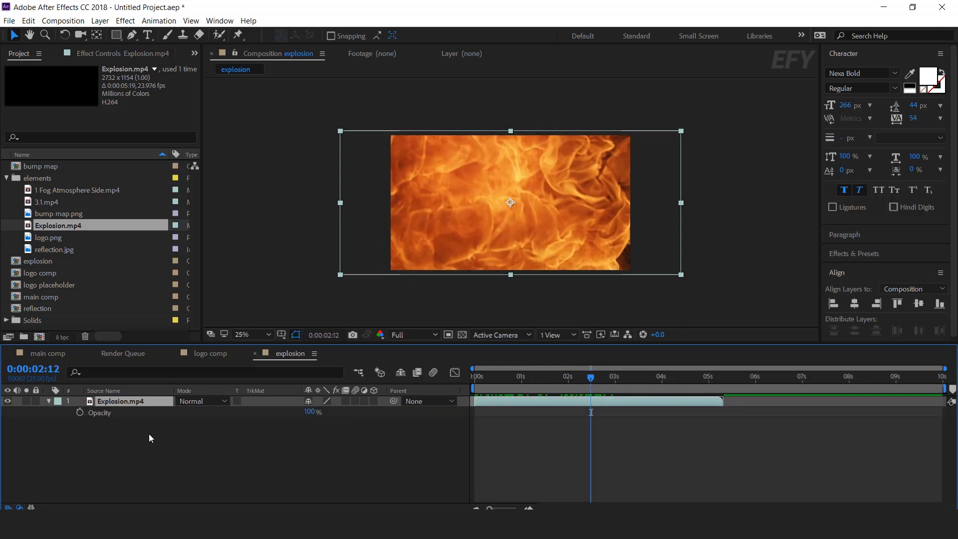
{"action": "left_click", "coordinate": [80, 413]}
{"action": "left_click_drag", "start_coordinate": [602, 379], "coordinate": [630, 378]}
{"action": "left_click", "coordinate": [309, 412]}
{"action": "type", "text": "0"}
{"action": "key", "text": "Return"}
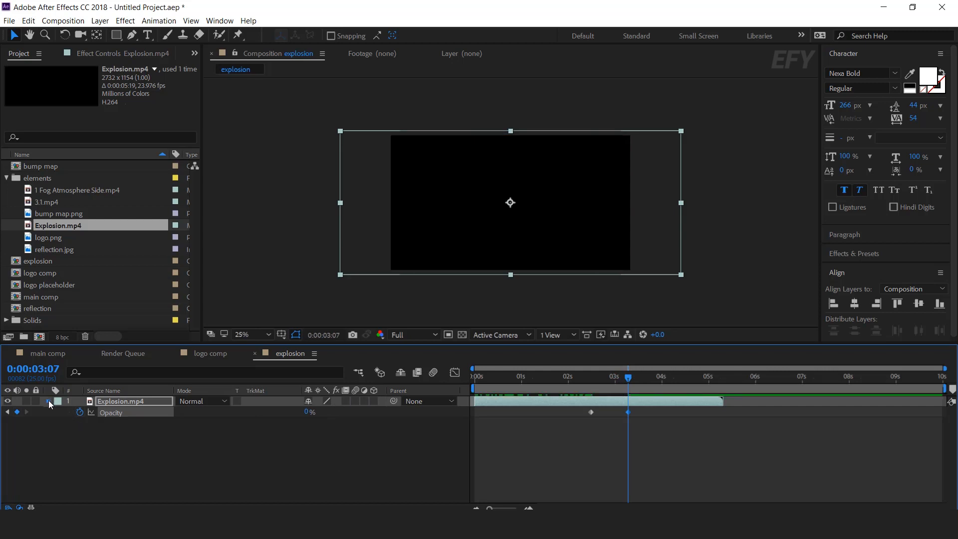
Step: Add the explosion and logo placeholder compositions to main comp, stacking logo placeholder above explosion and both above logo comp
{"action": "left_click", "coordinate": [48, 400]}
{"action": "left_click", "coordinate": [289, 441]}
{"action": "left_click", "coordinate": [56, 355]}
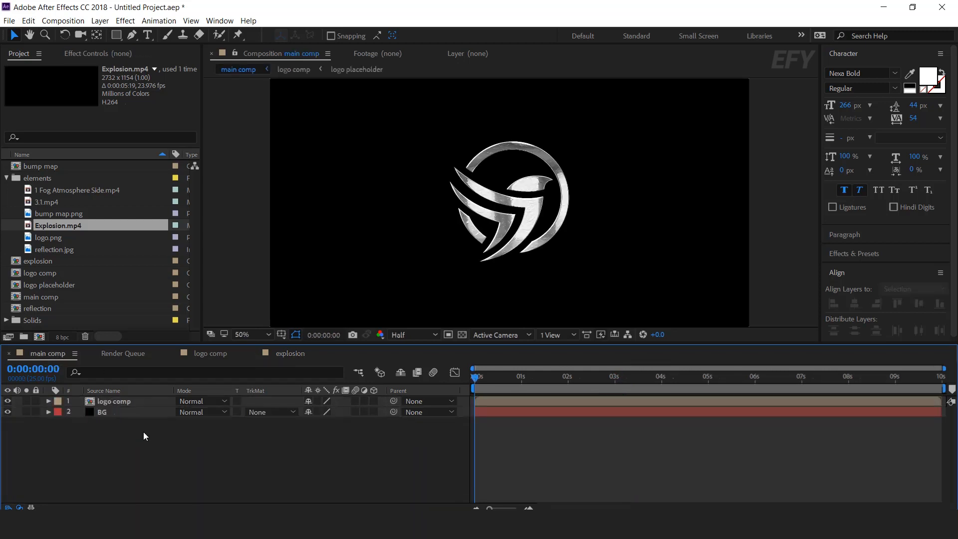
{"action": "left_click_drag", "start_coordinate": [35, 260], "coordinate": [118, 399]}
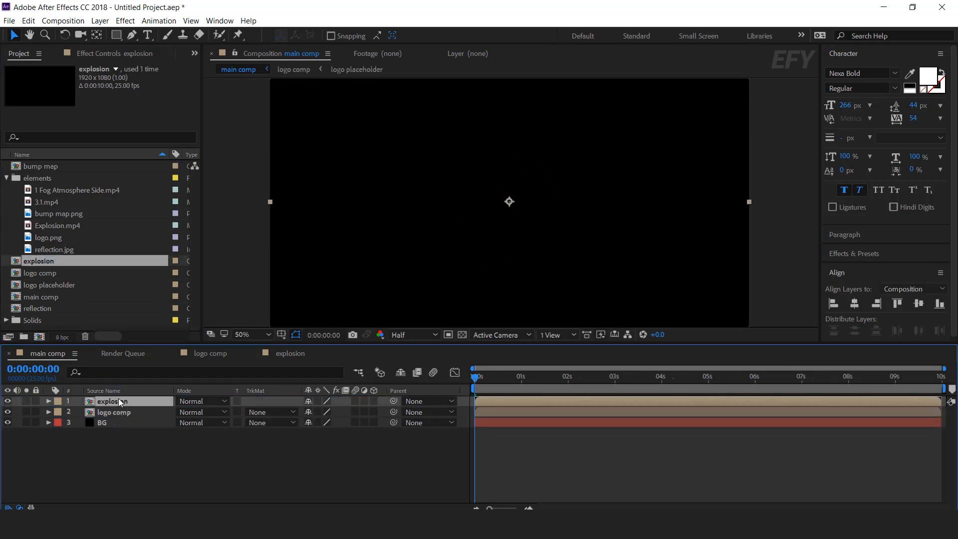
{"action": "left_click_drag", "start_coordinate": [60, 286], "coordinate": [118, 405]}
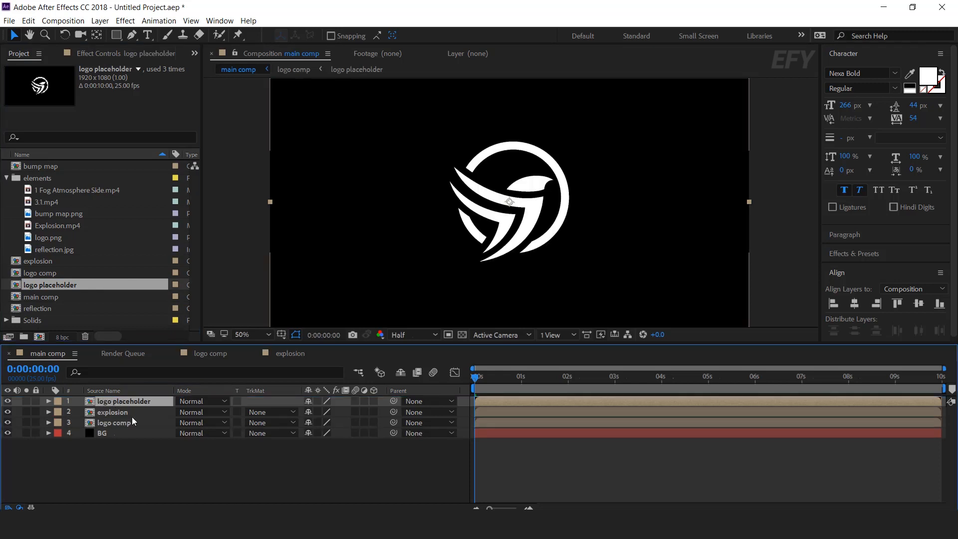
Step: Set the explosion layer's blend mode to Add, use logo placeholder as its alpha matte, and preview it at 0:00:01:02
{"action": "left_click", "coordinate": [225, 414]}
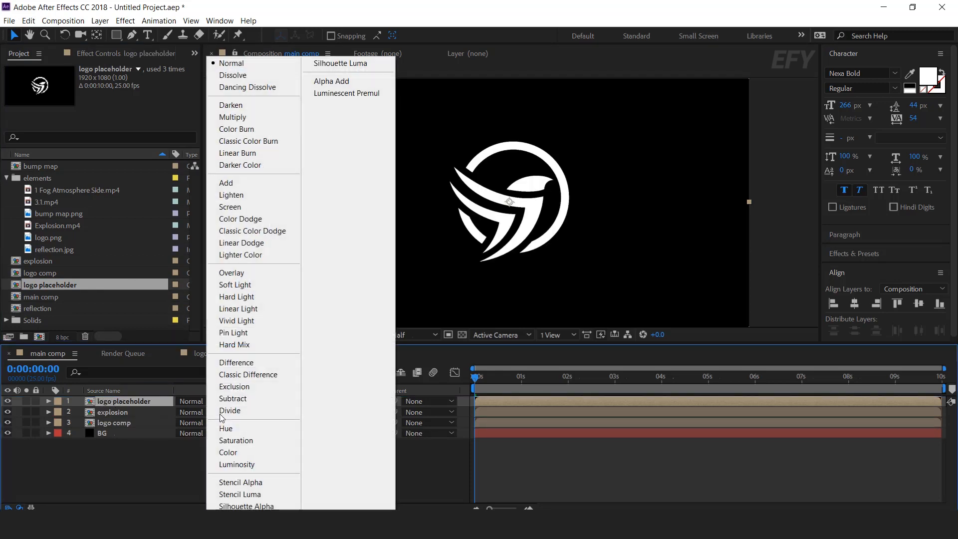
{"action": "left_click", "coordinate": [240, 187]}
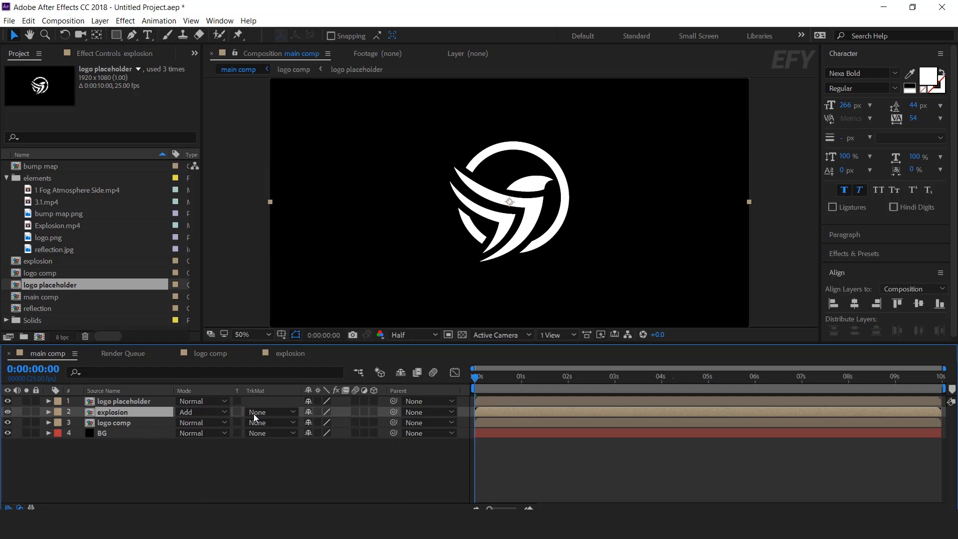
{"action": "left_click", "coordinate": [289, 411]}
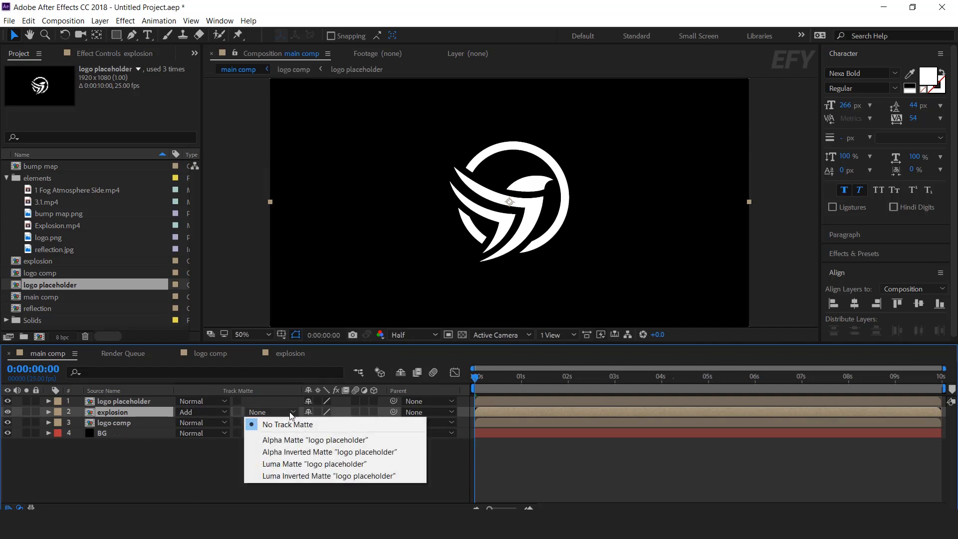
{"action": "left_click", "coordinate": [296, 440]}
{"action": "left_click_drag", "start_coordinate": [480, 379], "coordinate": [526, 378]}
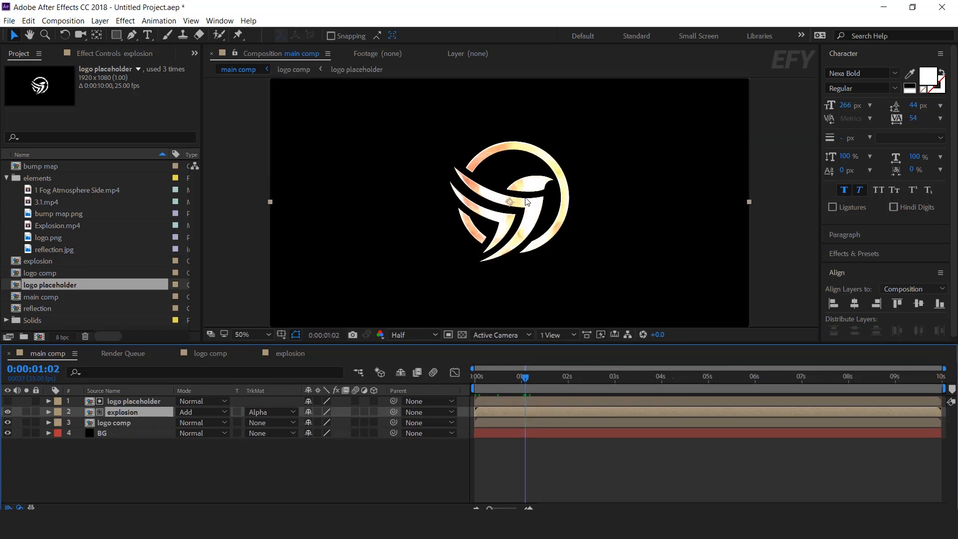
Step: Duplicate the logo placeholder layer, make the copy visible and rename it vegas
{"action": "left_click", "coordinate": [132, 401]}
{"action": "key", "text": "ctrl+d"}
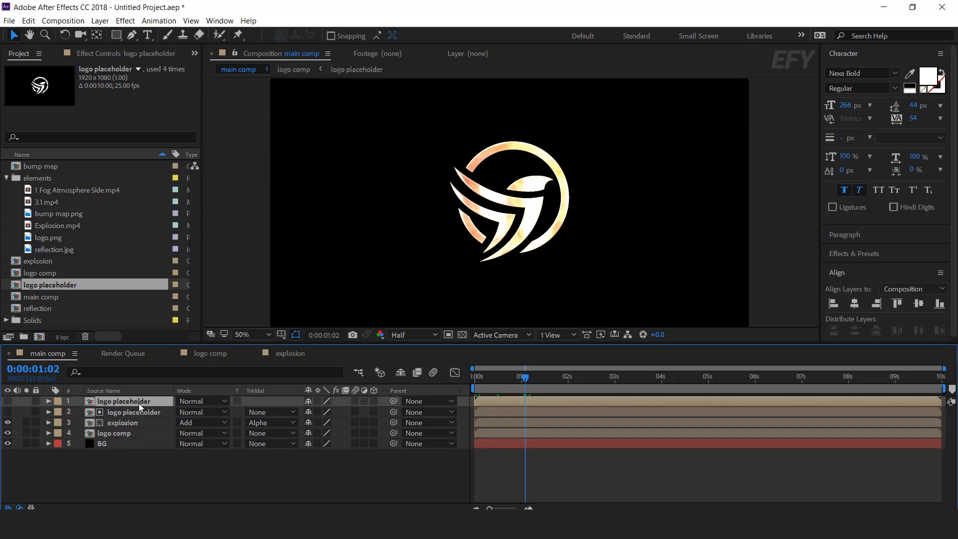
{"action": "left_click", "coordinate": [8, 401]}
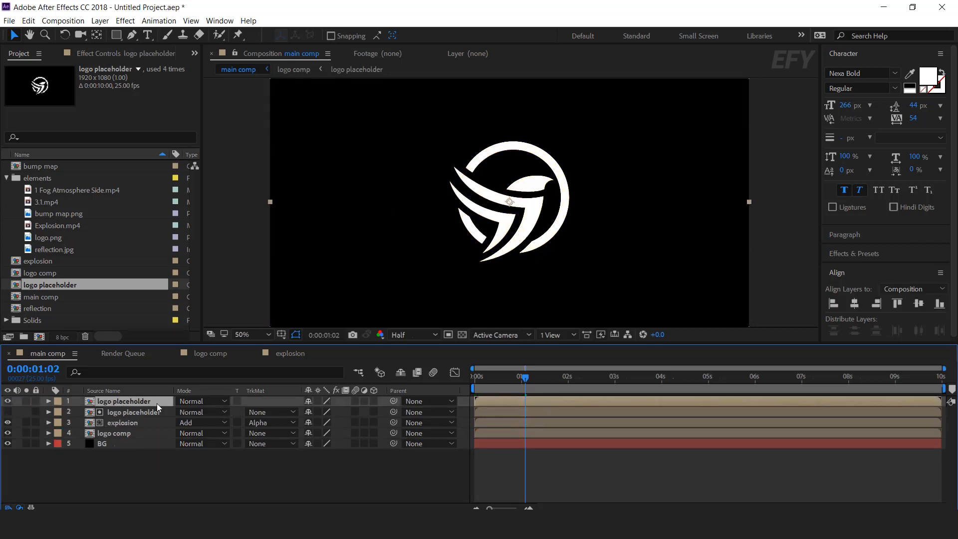
{"action": "key", "text": "Return"}
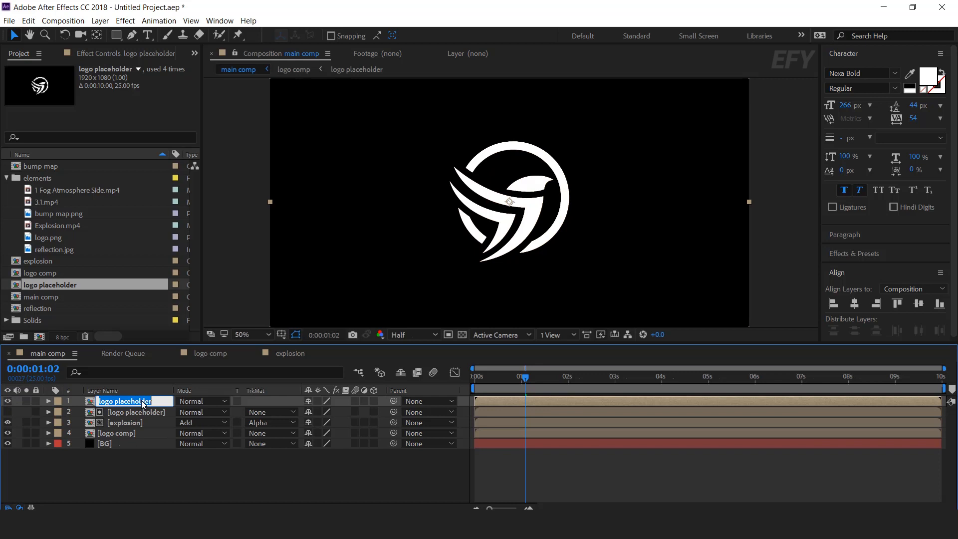
{"action": "type", "text": "vegas"}
{"action": "key", "text": "Return"}
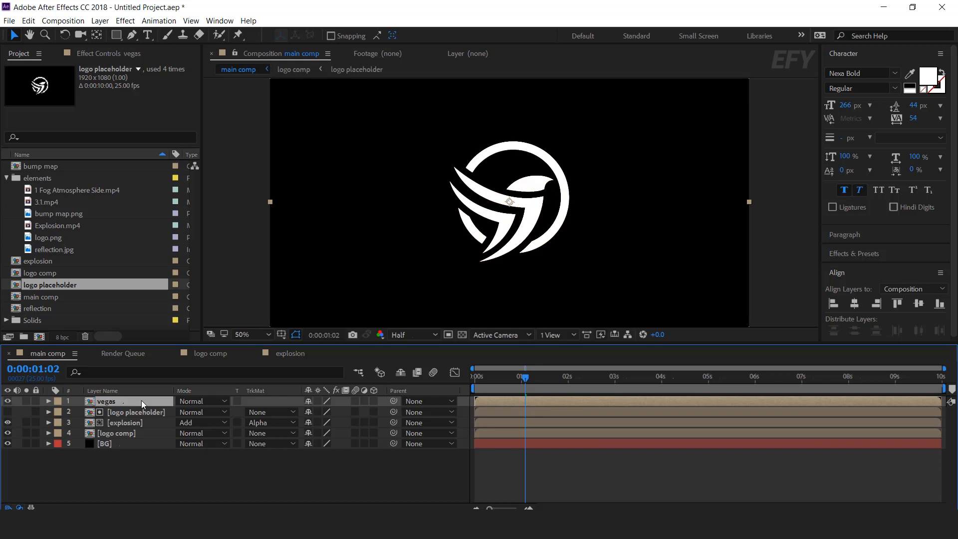
Step: Apply the Fill effect to the vegas layer with the black colour 000000
{"action": "key", "text": "ctrl+space"}
{"action": "type", "text": "fill"}
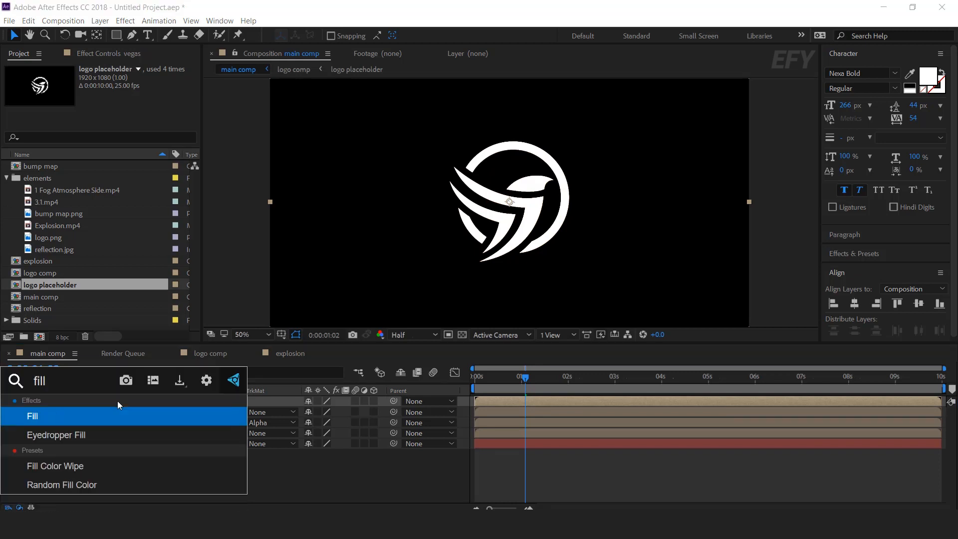
{"action": "key", "text": "Return"}
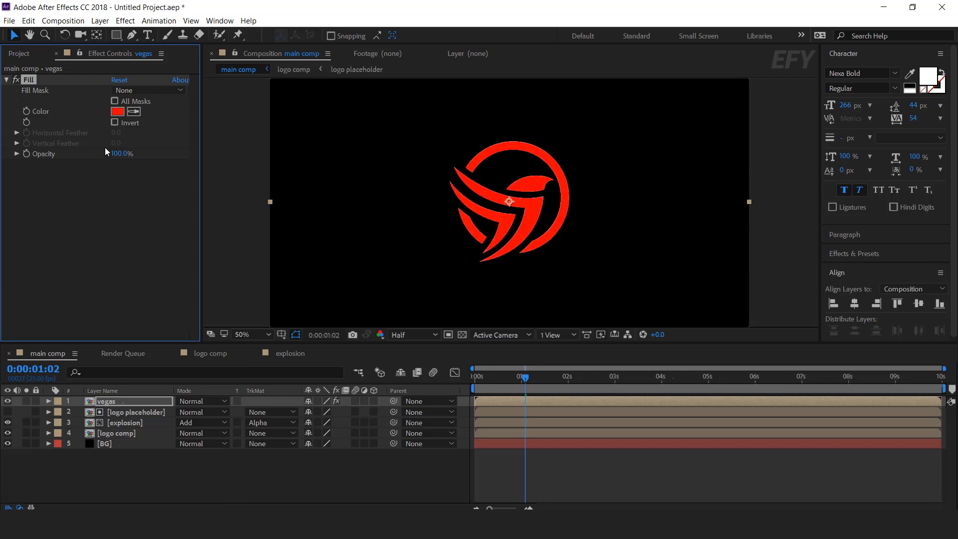
{"action": "left_click", "coordinate": [118, 111]}
{"action": "type", "text": "000000"}
{"action": "left_click", "coordinate": [316, 132]}
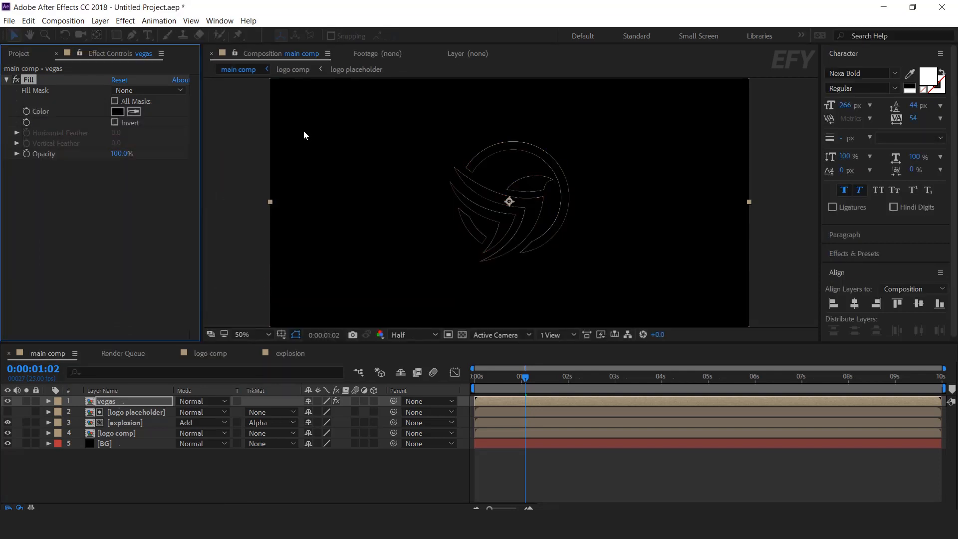
Step: Apply the Vegas effect to the vegas layer and set its number of segments to 2
{"action": "key", "text": "ctrl+space"}
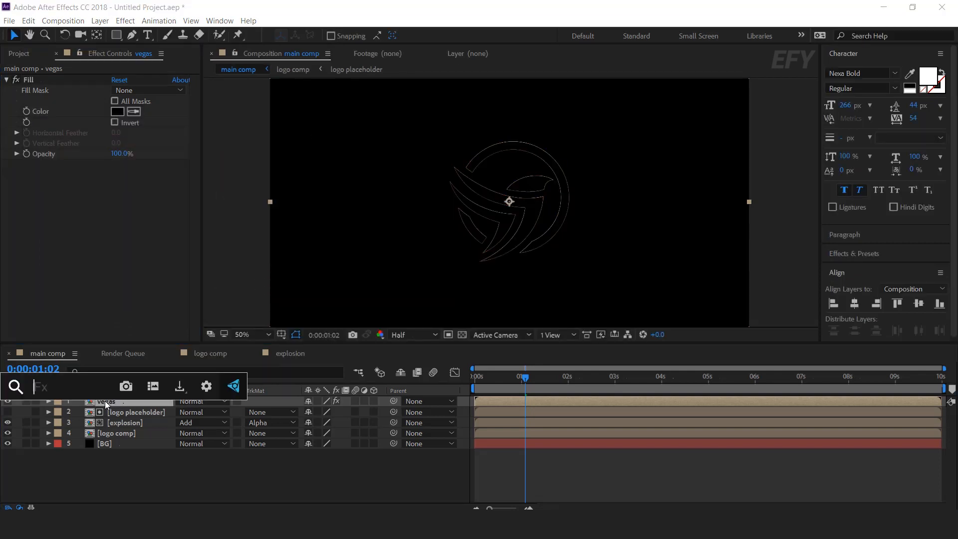
{"action": "type", "text": "vegas"}
{"action": "key", "text": "Return"}
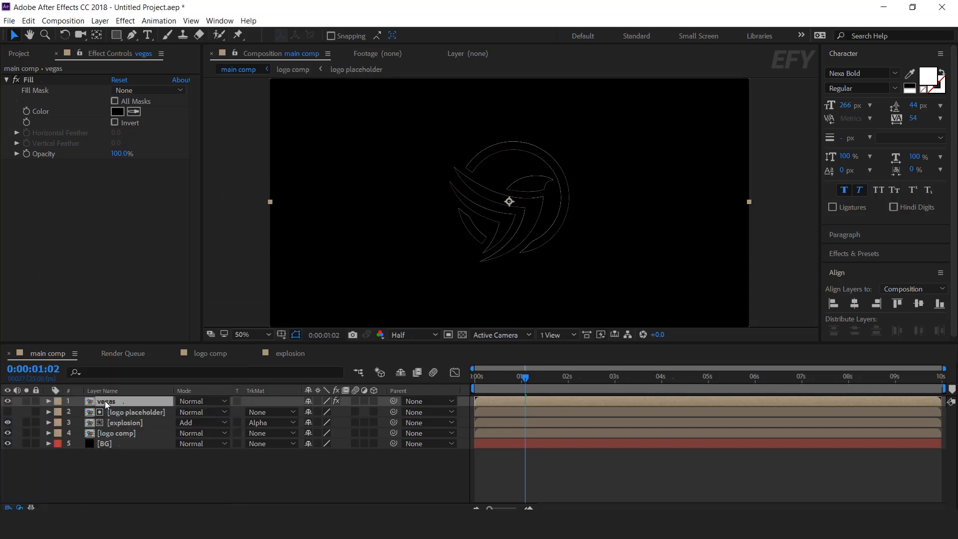
{"action": "key", "text": "period"}
{"action": "left_click", "coordinate": [116, 188]}
{"action": "type", "text": "2"}
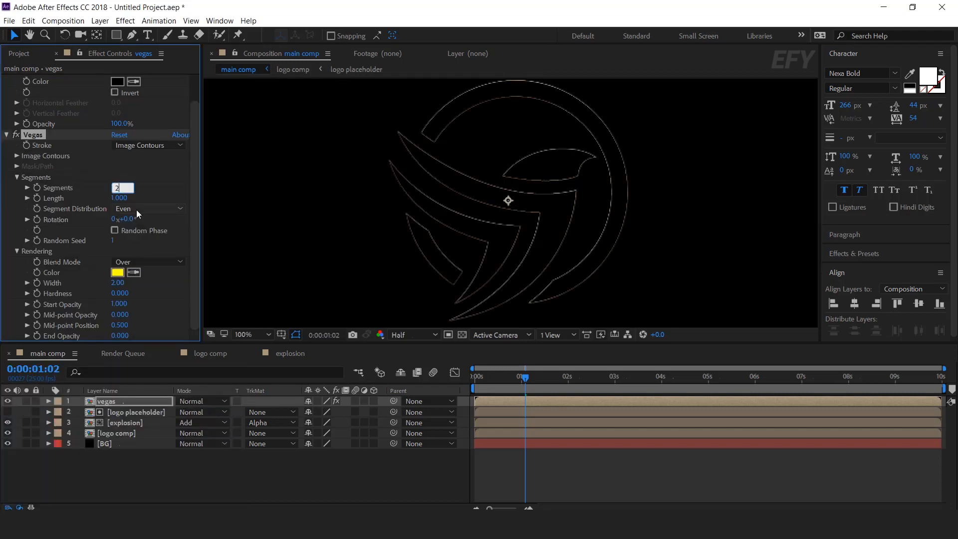
Step: Set the Vegas effect's image contours input layer to the vegas layer and check the outline up close
{"action": "left_click", "coordinate": [16, 155]}
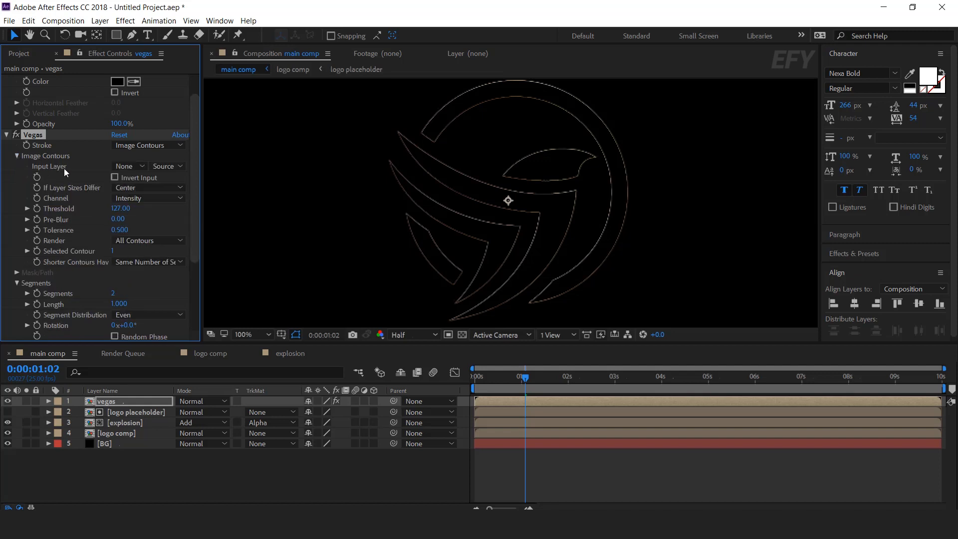
{"action": "left_click", "coordinate": [132, 166]}
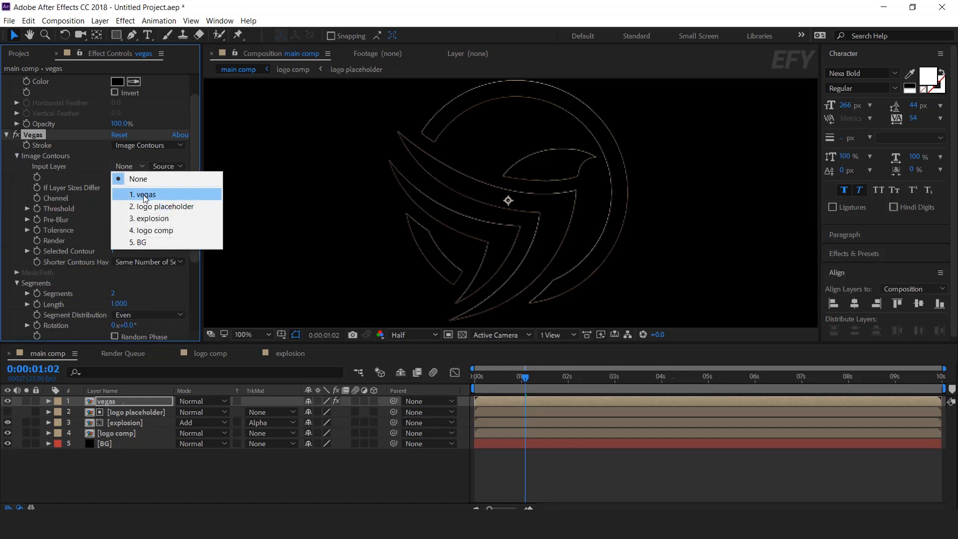
{"action": "left_click", "coordinate": [144, 194]}
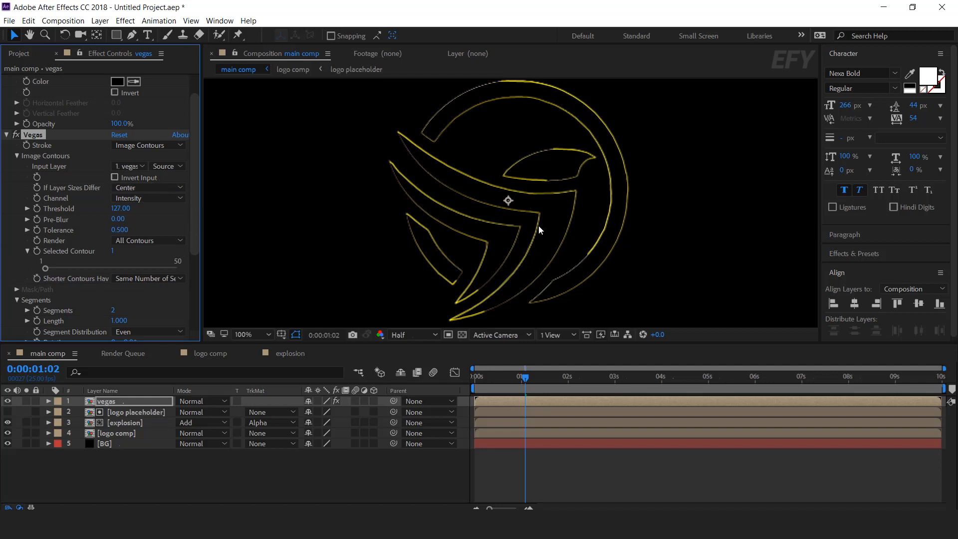
{"action": "key", "text": "comma"}
{"action": "key", "text": "comma"}
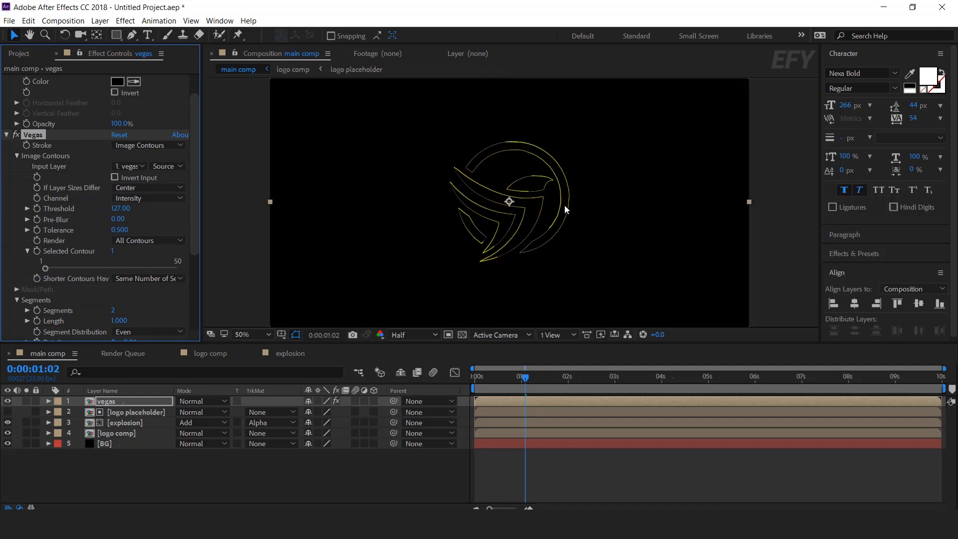
Step: Change the Vegas effect's stroke colour to orange, FF5D08
{"action": "scroll", "coordinate": [125, 222], "scroll_direction": "down", "scroll_amount": 5}
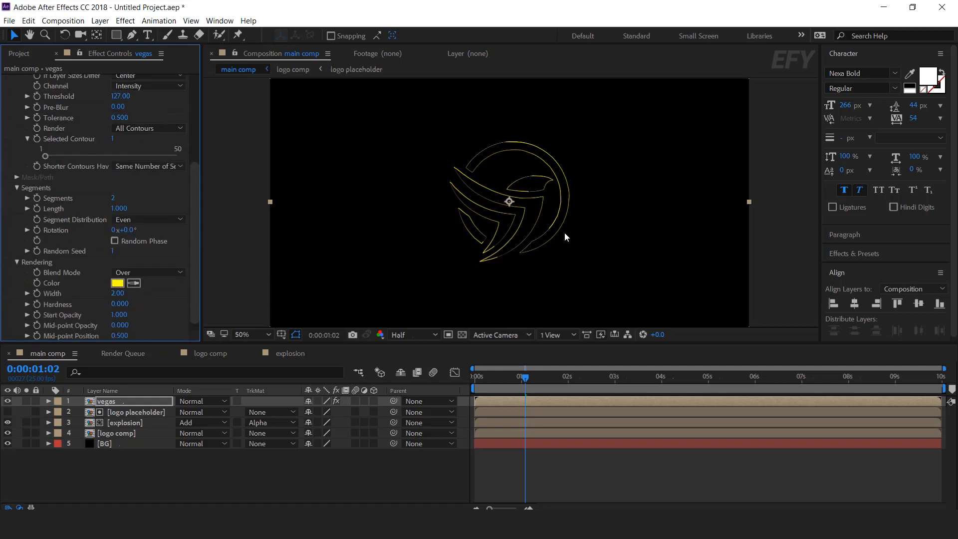
{"action": "left_click", "coordinate": [117, 283]}
{"action": "left_click_drag", "start_coordinate": [216, 268], "coordinate": [215, 281]}
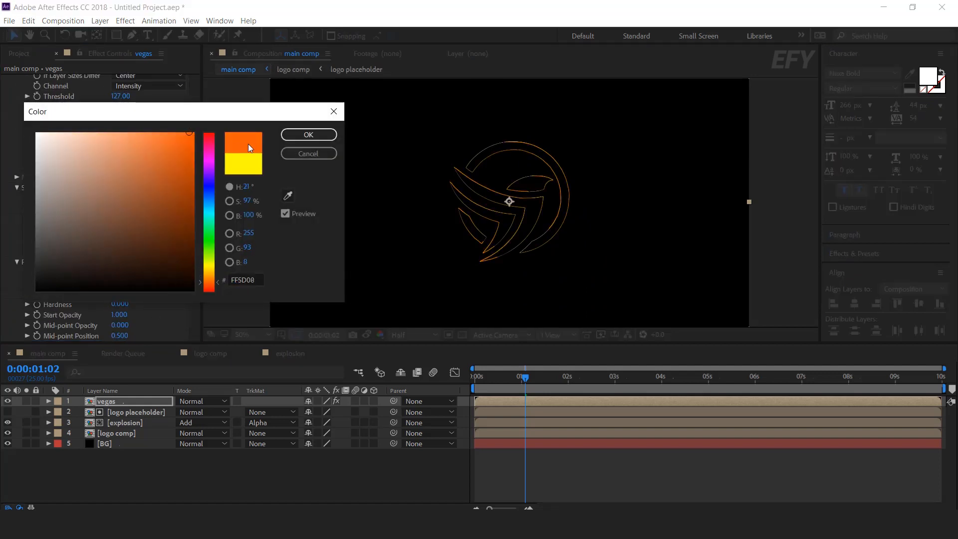
{"action": "left_click", "coordinate": [307, 136]}
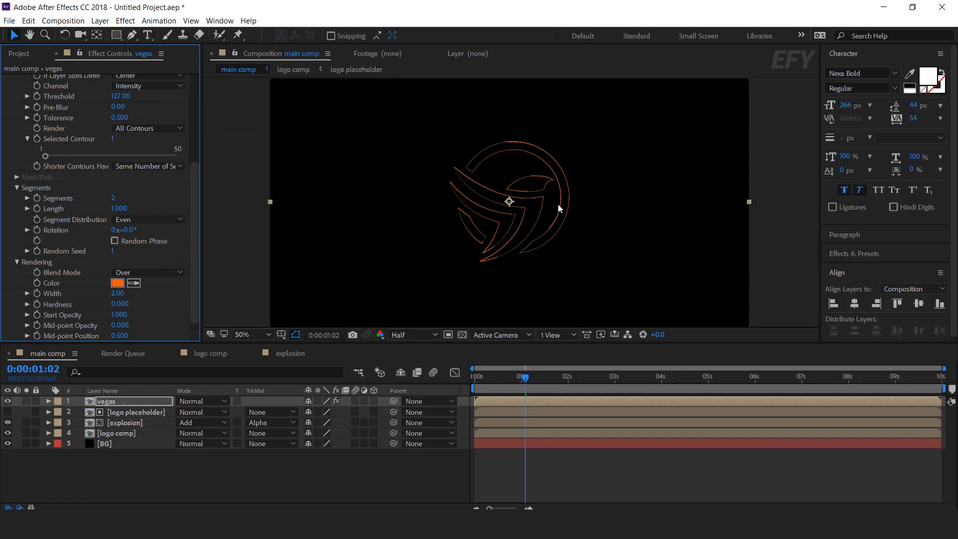
Step: Keyframe the Vegas effect at 0:00:02:16 with start opacity 0 and mid-point position 0.001, and reveal the vegas layer's keyframes
{"action": "left_click_drag", "start_coordinate": [532, 379], "coordinate": [598, 380]}
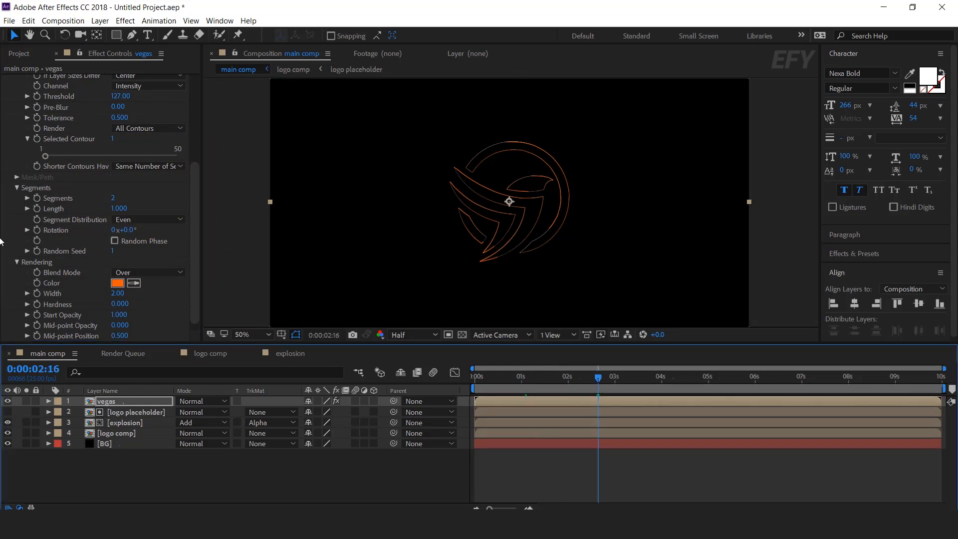
{"action": "scroll", "coordinate": [83, 265], "scroll_direction": "down", "scroll_amount": 1}
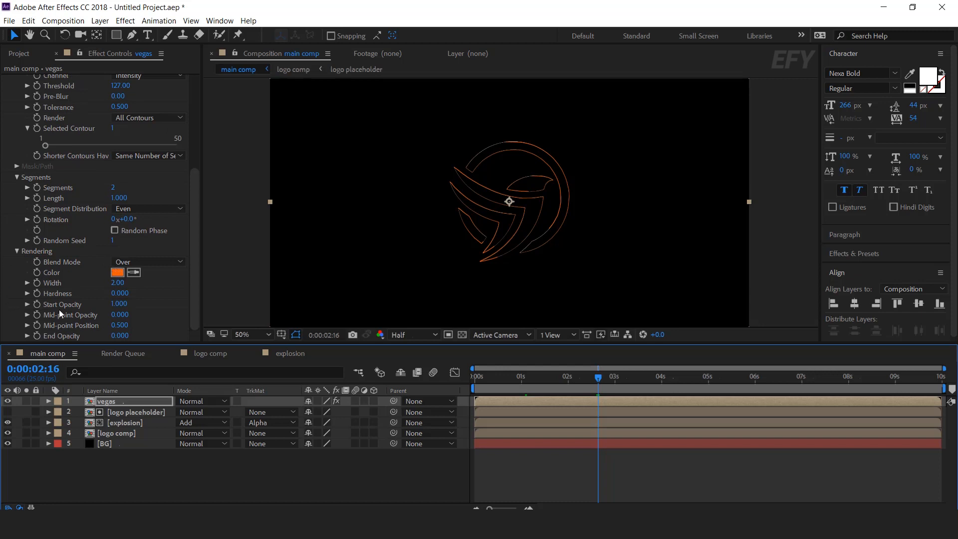
{"action": "left_click", "coordinate": [37, 304]}
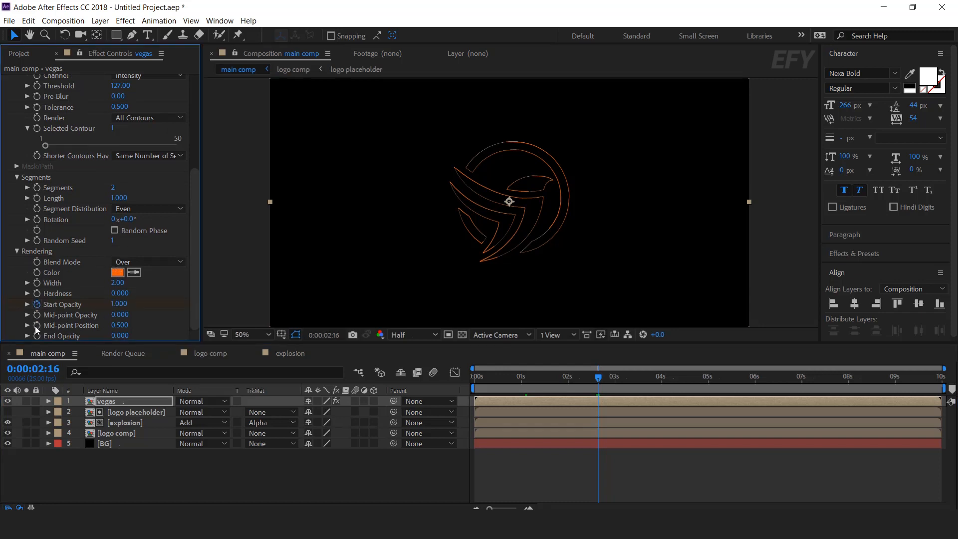
{"action": "left_click", "coordinate": [124, 304]}
{"action": "type", "text": "0"}
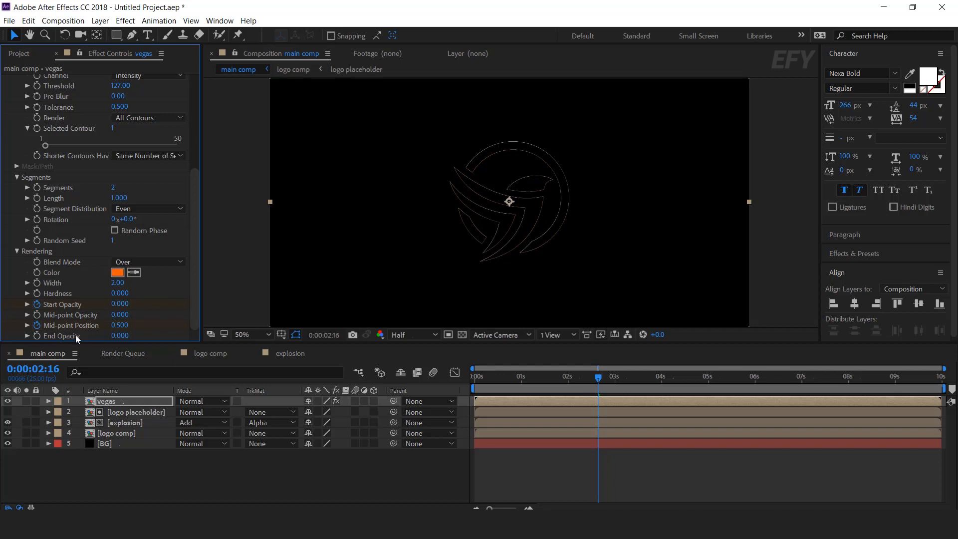
{"action": "left_click", "coordinate": [119, 325]}
{"action": "type", "text": "0.001"}
{"action": "key", "text": "Return"}
{"action": "key", "text": "u"}
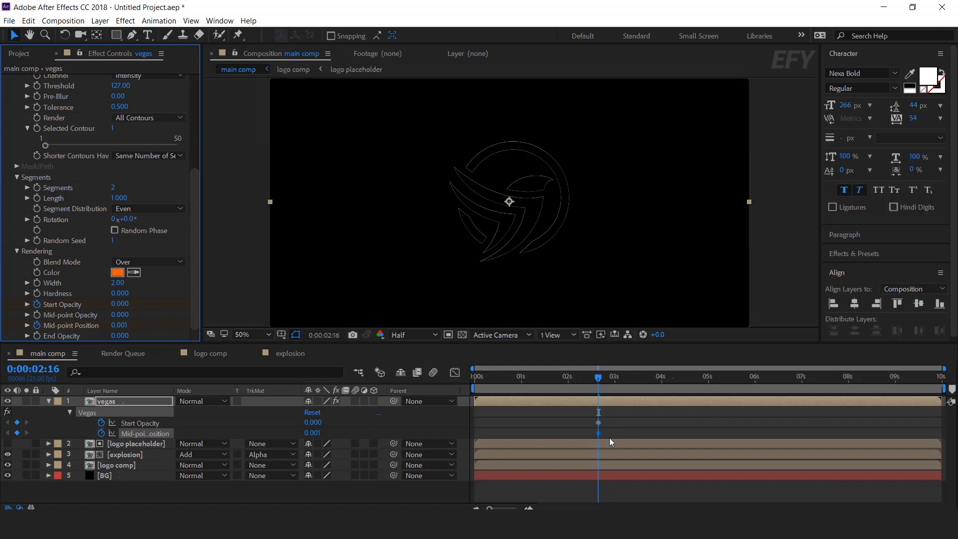
Step: Keyframe the Vegas effect at 0:00:03:03 with start opacity 1 and mid-point position 0.5
{"action": "left_click_drag", "start_coordinate": [606, 379], "coordinate": [620, 378]}
{"action": "key", "text": "="}
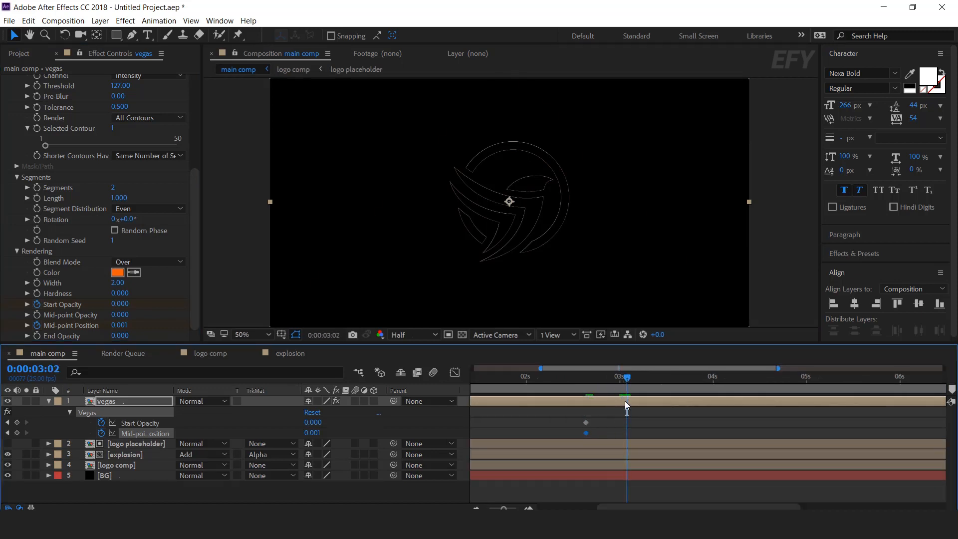
{"action": "left_click", "coordinate": [119, 303]}
{"action": "key", "text": "Return"}
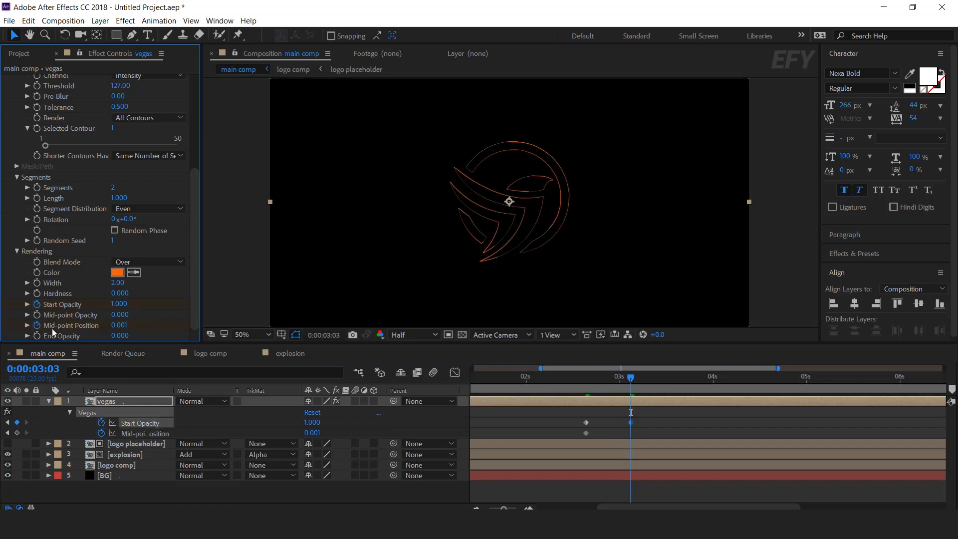
{"action": "left_click", "coordinate": [116, 325]}
{"action": "key", "text": "BackSpace"}
{"action": "type", "text": ".5"}
{"action": "key", "text": "Return"}
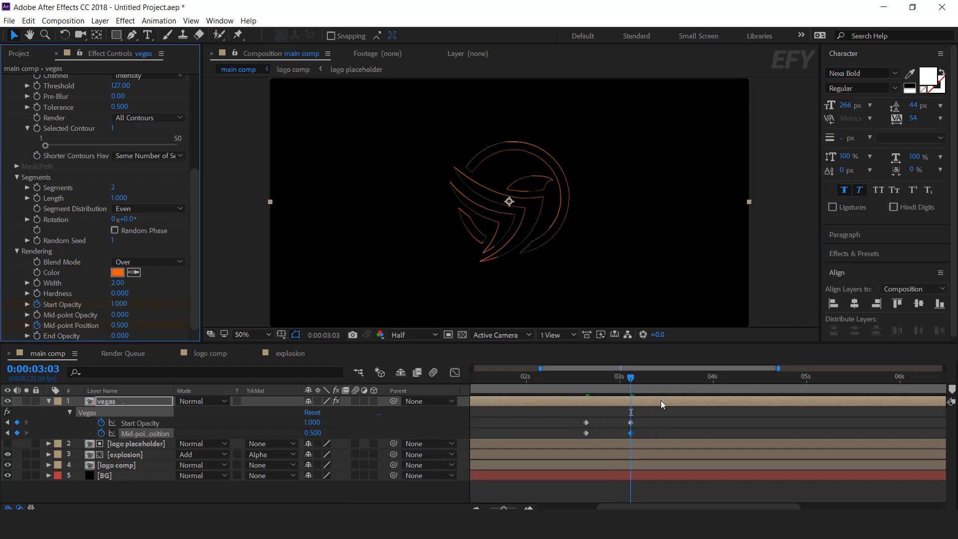
Step: Add hold-value keyframes for the Vegas effect's start opacity and mid-point position at 0:00:05:01
{"action": "key", "text": "minus"}
{"action": "left_click_drag", "start_coordinate": [625, 380], "coordinate": [715, 385]}
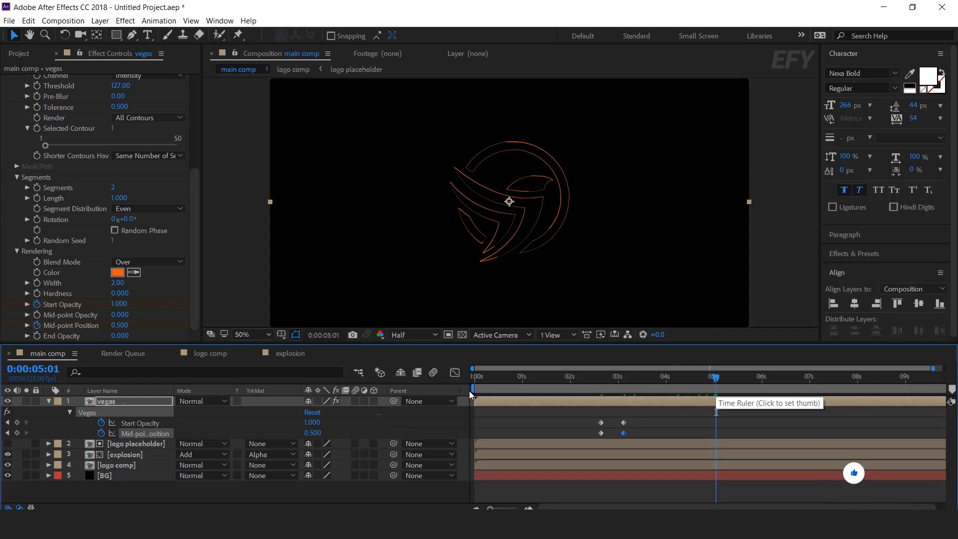
{"action": "left_click", "coordinate": [17, 422]}
{"action": "left_click", "coordinate": [17, 432]}
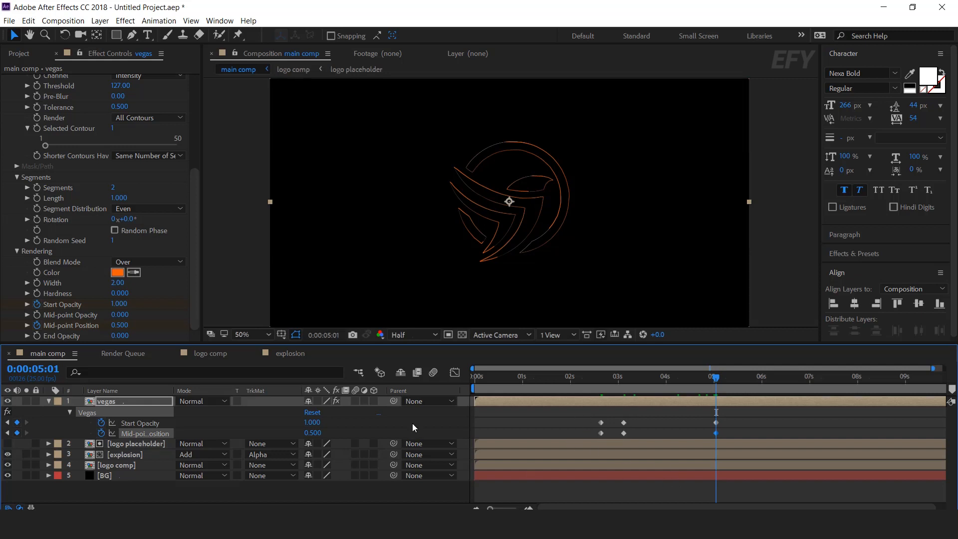
Step: Copy the first start opacity and mid-point position keyframes to 0:00:05:15 and preview the outline from 0:00:02:15
{"action": "left_click_drag", "start_coordinate": [716, 378], "coordinate": [739, 381]}
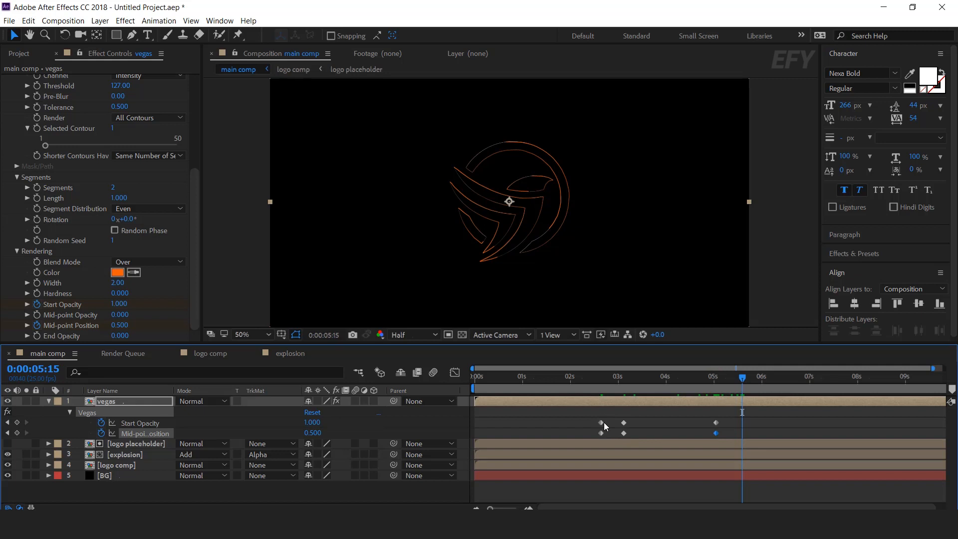
{"action": "left_click_drag", "start_coordinate": [589, 417], "coordinate": [603, 437]}
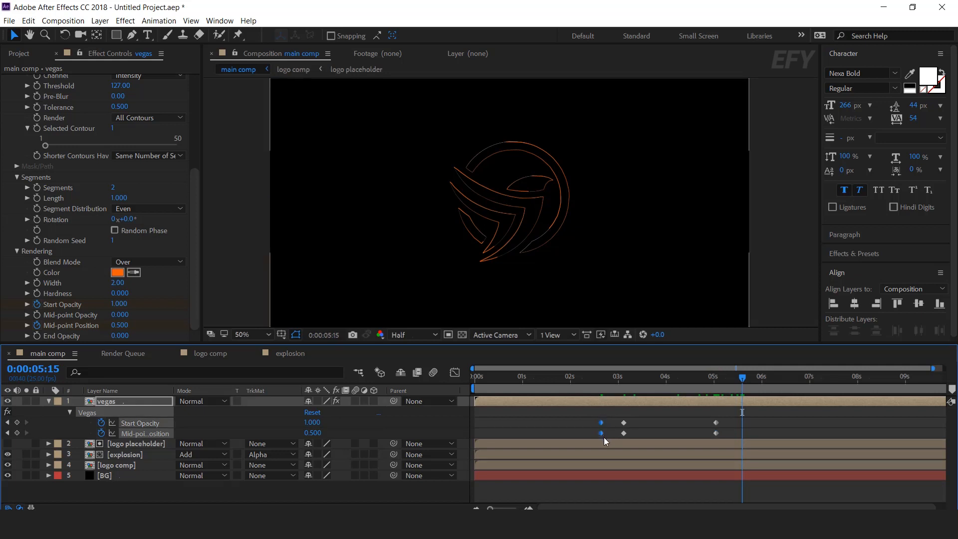
{"action": "key", "text": "ctrl+v"}
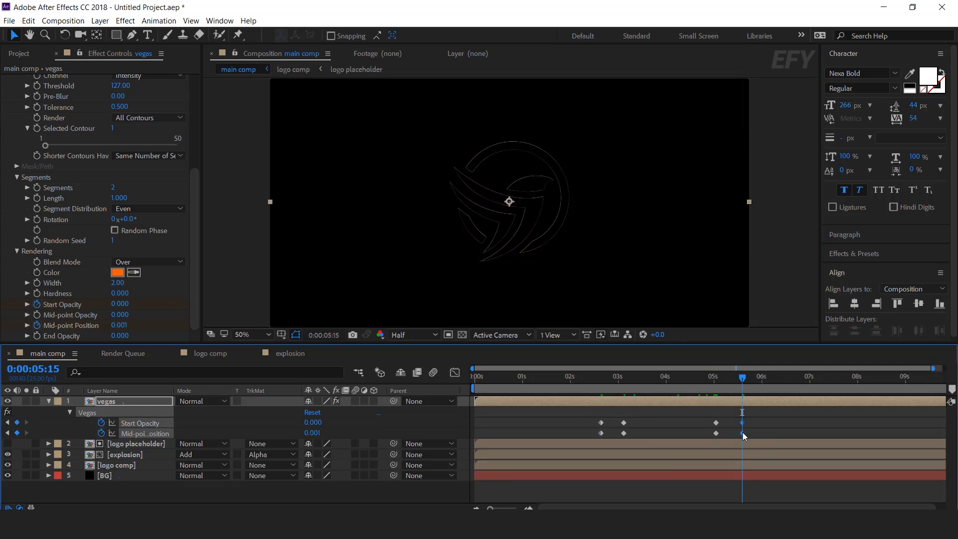
{"action": "left_click", "coordinate": [600, 379]}
{"action": "key", "text": "space"}
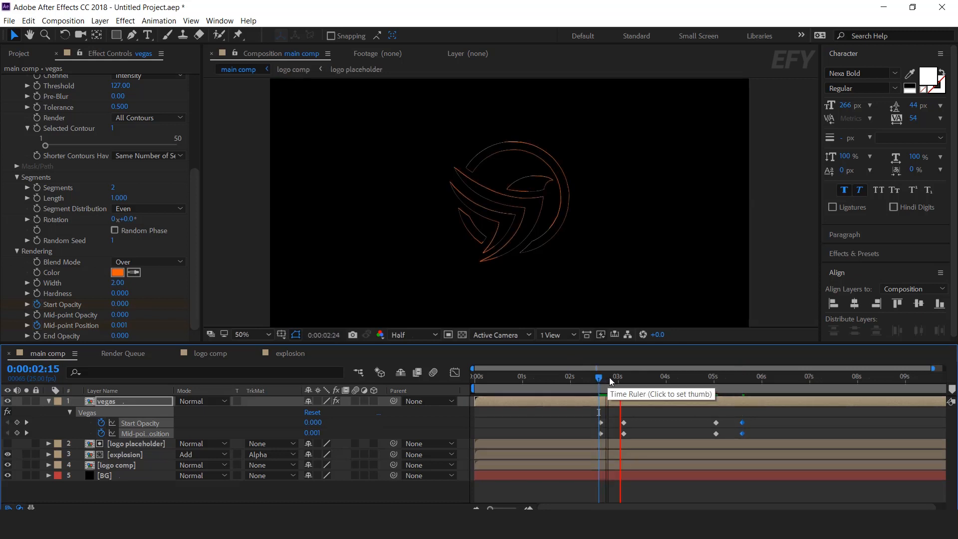
Step: Keyframe the Vegas effect's length at 0 and rotation at 0° at 0:00:02:23
{"action": "mouse_move", "coordinate": [619, 376]}
{"action": "left_mouse_down"}
{"action": "mouse_move", "coordinate": [628, 376]}
{"action": "mouse_move", "coordinate": [614, 377]}
{"action": "left_mouse_up"}
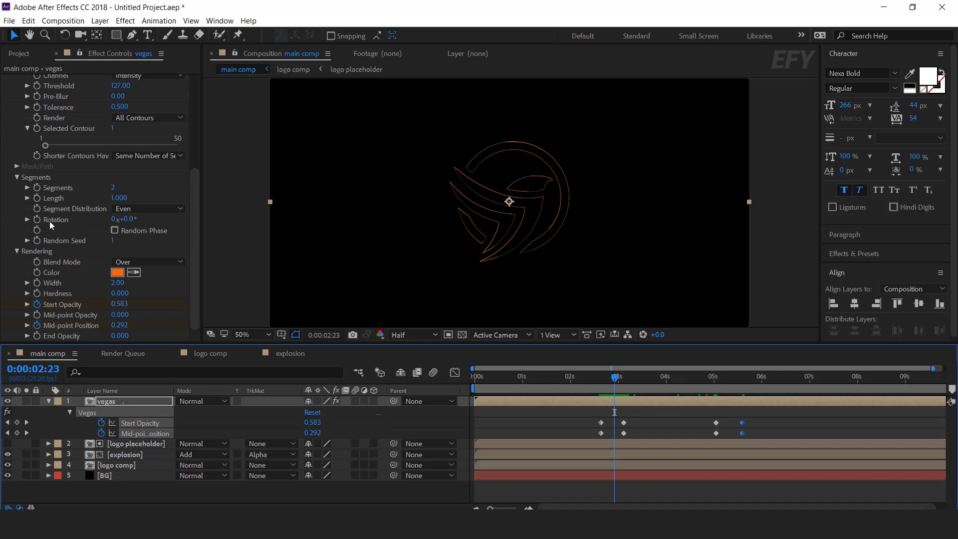
{"action": "left_click_drag", "start_coordinate": [603, 376], "coordinate": [612, 379]}
{"action": "left_click", "coordinate": [37, 198]}
{"action": "left_click", "coordinate": [37, 220]}
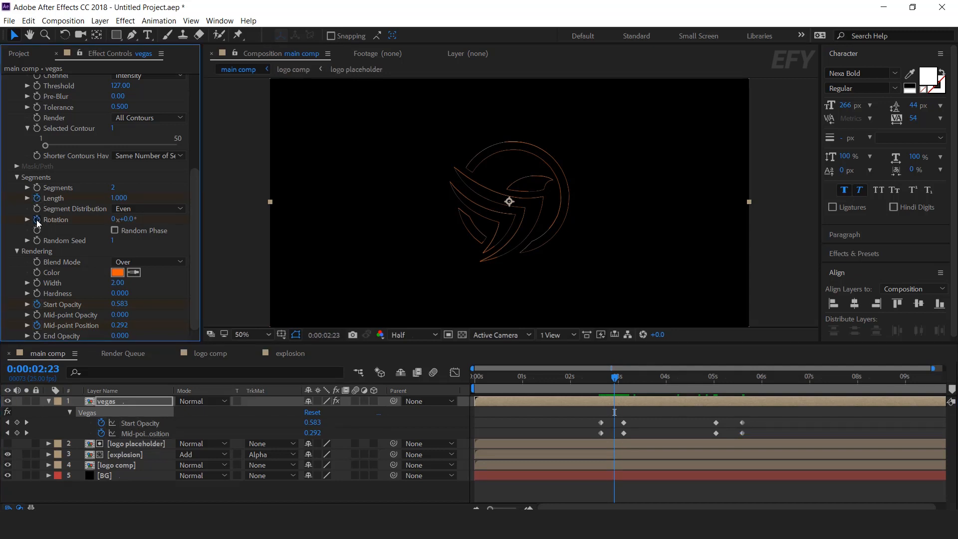
{"action": "left_click", "coordinate": [118, 198]}
{"action": "type", "text": "0"}
{"action": "key", "text": "Return"}
Step: Keyframe the Vegas effect's length at 1 and rotation at 90° at 0:00:05:08
{"action": "left_click", "coordinate": [728, 376]}
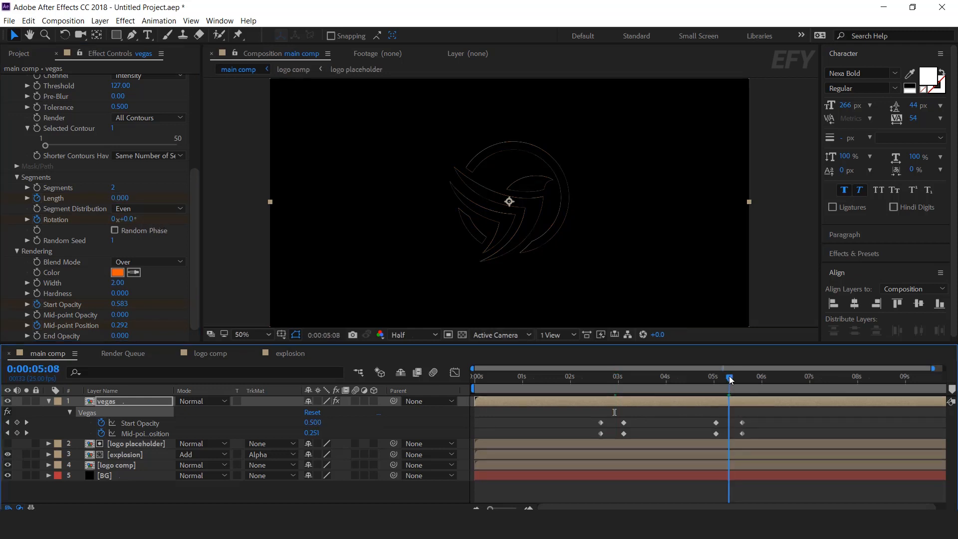
{"action": "left_click", "coordinate": [125, 198]}
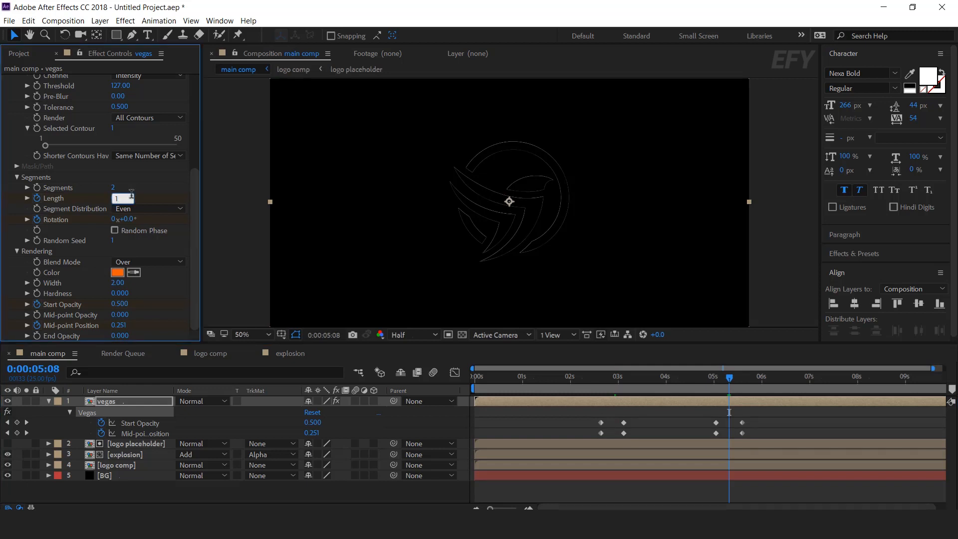
{"action": "key", "text": "Tab"}
{"action": "key", "text": "Tab"}
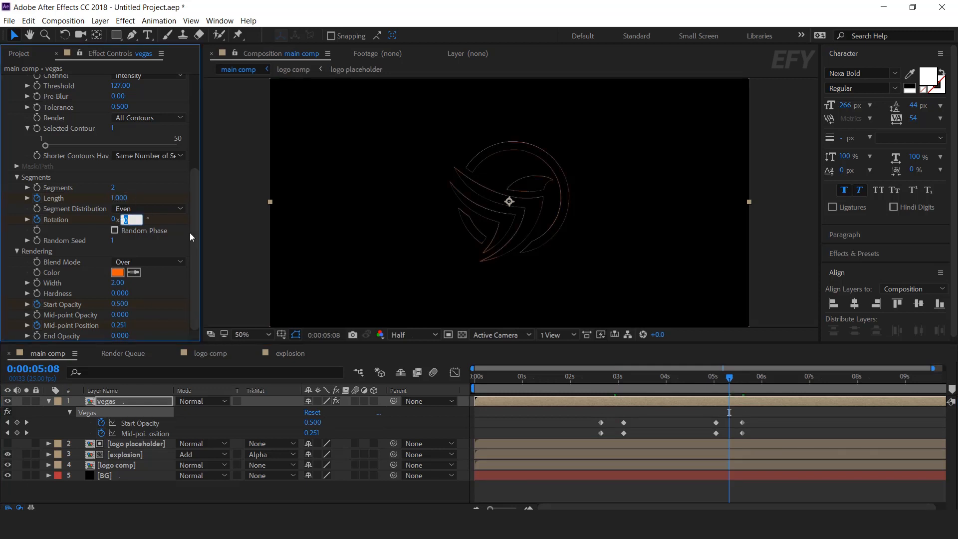
{"action": "type", "text": "90"}
{"action": "key", "text": "Return"}
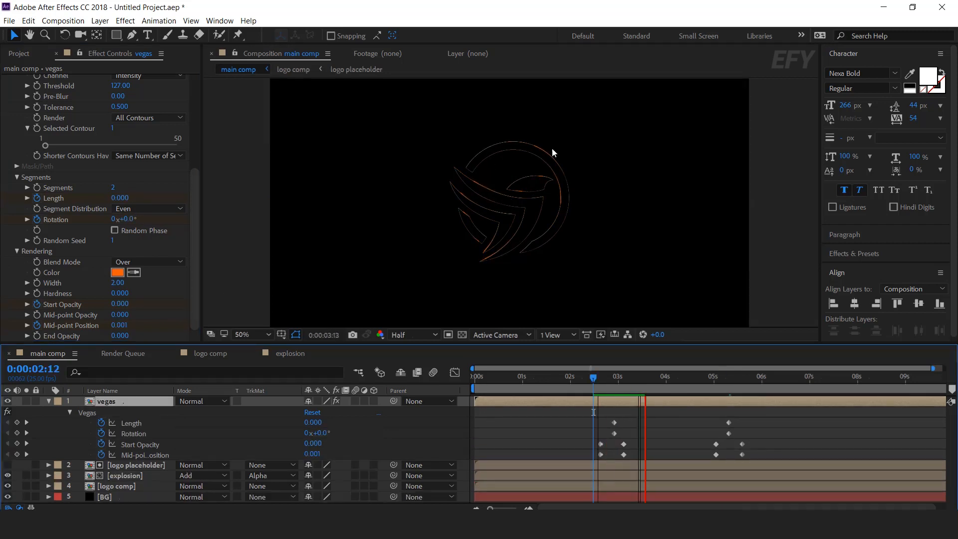
Step: Shift both length keyframes slightly after the rotation keyframes and apply Easy Ease to all length and rotation keyframes
{"action": "left_click", "coordinate": [642, 376]}
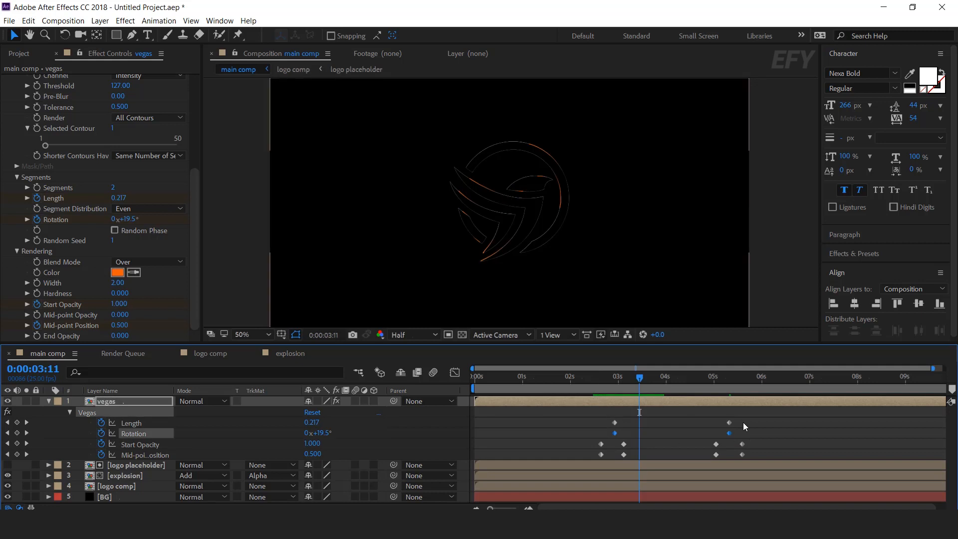
{"action": "mouse_move", "coordinate": [743, 416]}
{"action": "left_mouse_down"}
{"action": "mouse_move", "coordinate": [606, 425]}
{"action": "mouse_move", "coordinate": [743, 425]}
{"action": "left_mouse_up"}
{"action": "left_click_drag", "start_coordinate": [588, 419], "coordinate": [759, 435]}
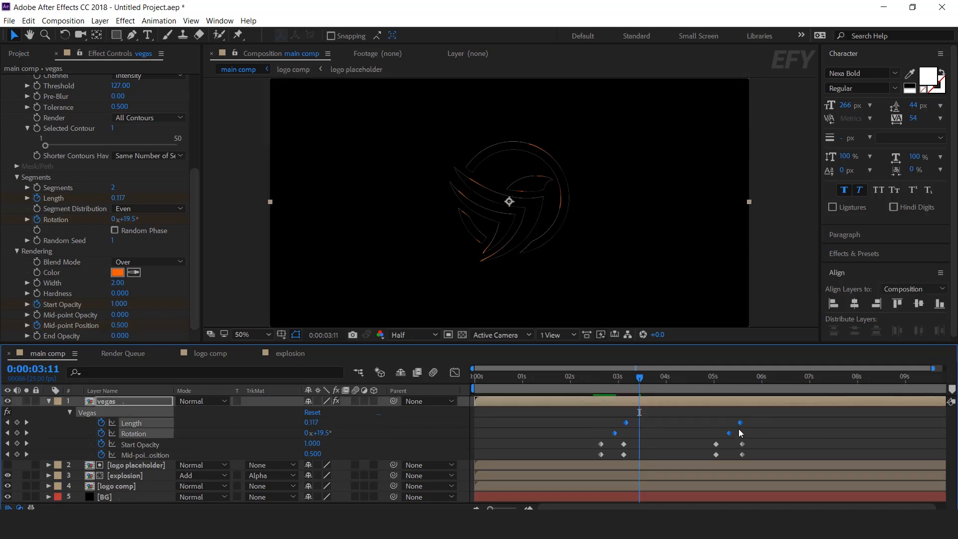
{"action": "right_click", "coordinate": [741, 423]}
{"action": "mouse_move", "coordinate": [767, 417]}
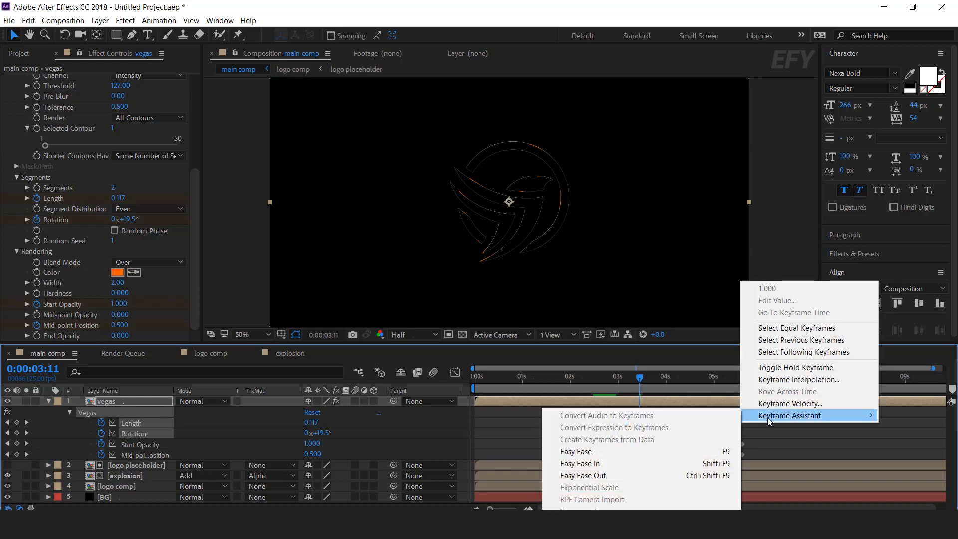
{"action": "left_click", "coordinate": [578, 451]}
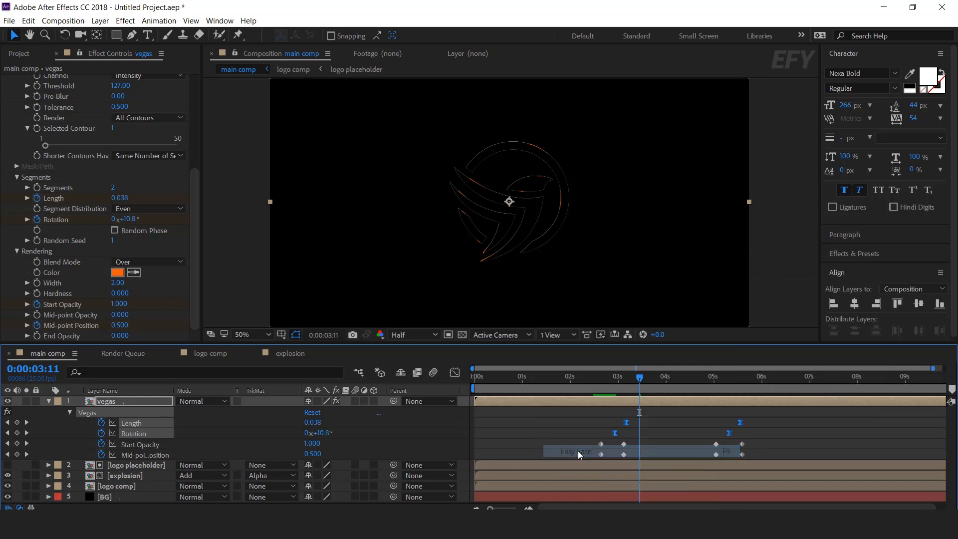
Step: Collapse the vegas layer's properties and set its blending mode to Add
{"action": "left_click", "coordinate": [616, 377]}
{"action": "left_click", "coordinate": [49, 401]}
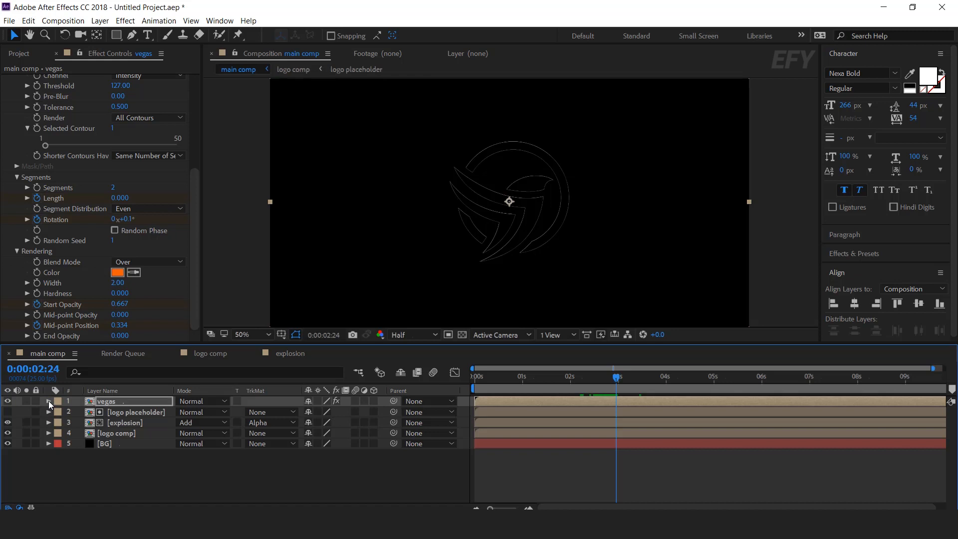
{"action": "left_click", "coordinate": [357, 481]}
{"action": "left_click", "coordinate": [510, 378]}
{"action": "left_click", "coordinate": [102, 402]}
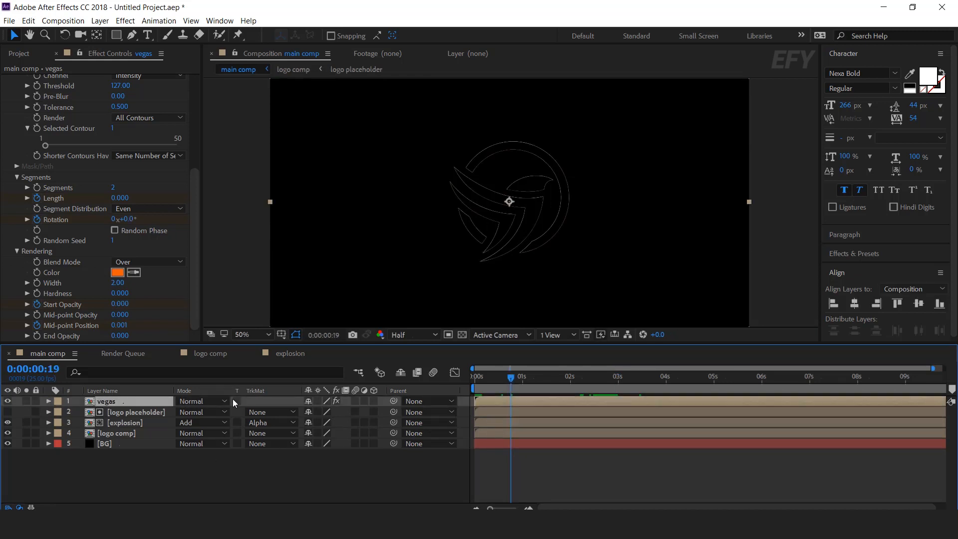
{"action": "left_click", "coordinate": [204, 401]}
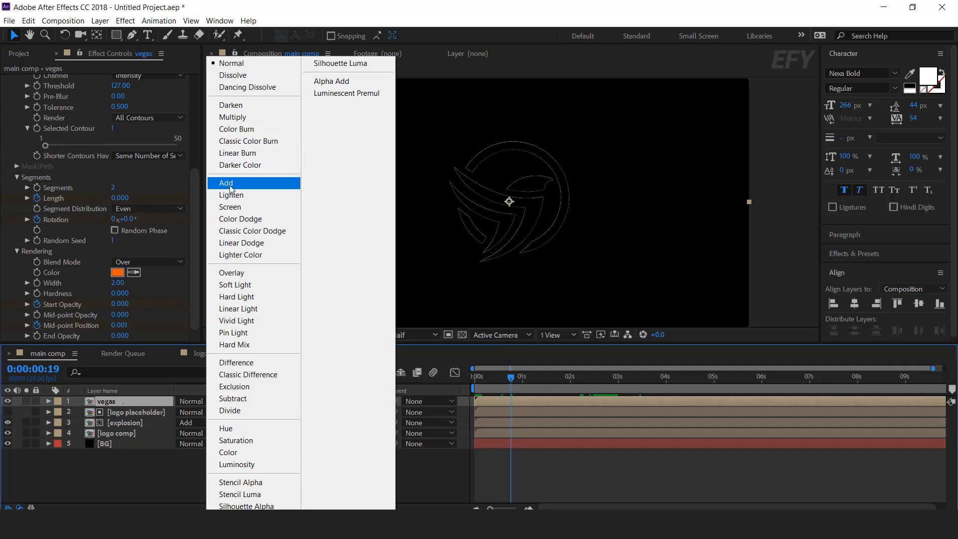
{"action": "left_click", "coordinate": [230, 186]}
Step: Apply the Glow effect to the vegas layer while viewing the logo up close at 0:00:03:24
{"action": "left_click", "coordinate": [664, 377]}
{"action": "scroll", "coordinate": [381, 270], "scroll_direction": "up", "scroll_amount": 1}
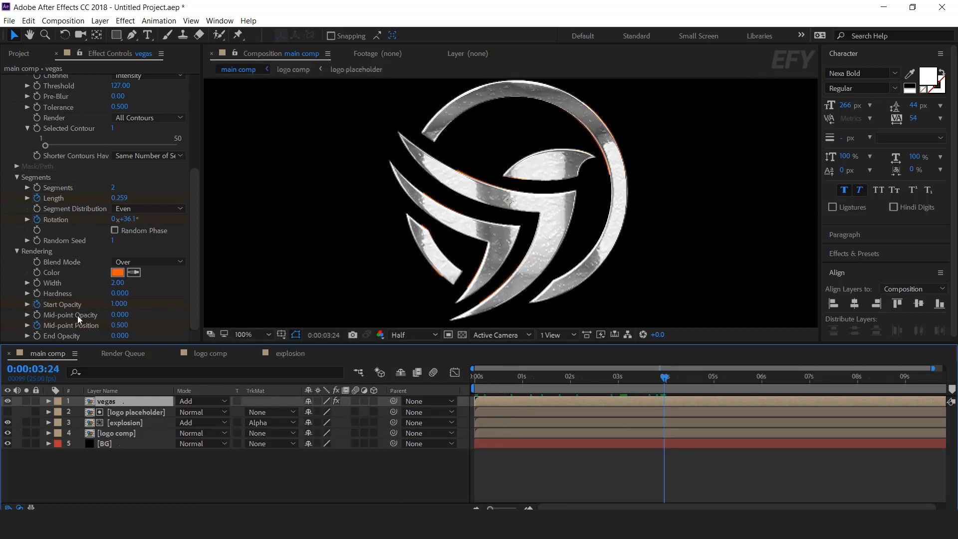
{"action": "key", "text": "ctrl+space"}
{"action": "type", "text": "glow"}
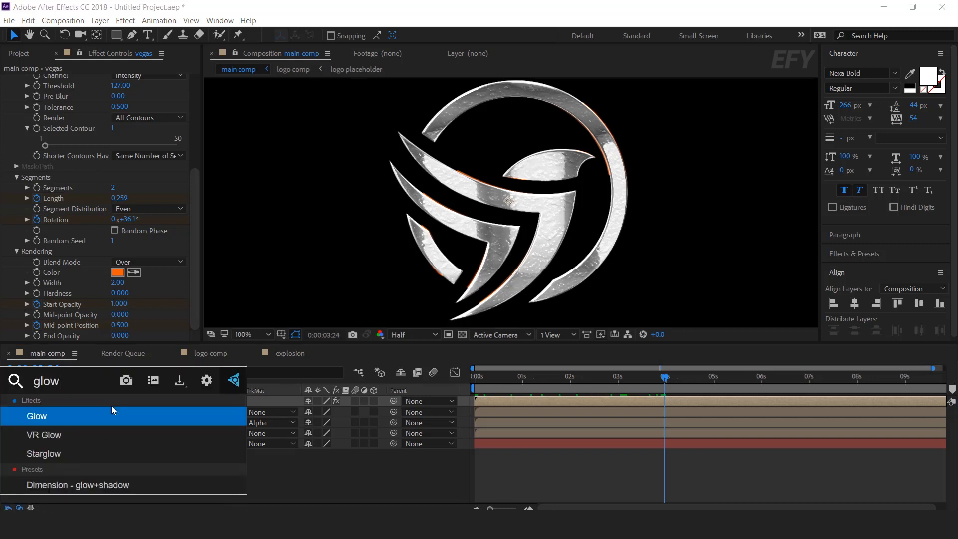
{"action": "left_click", "coordinate": [111, 405]}
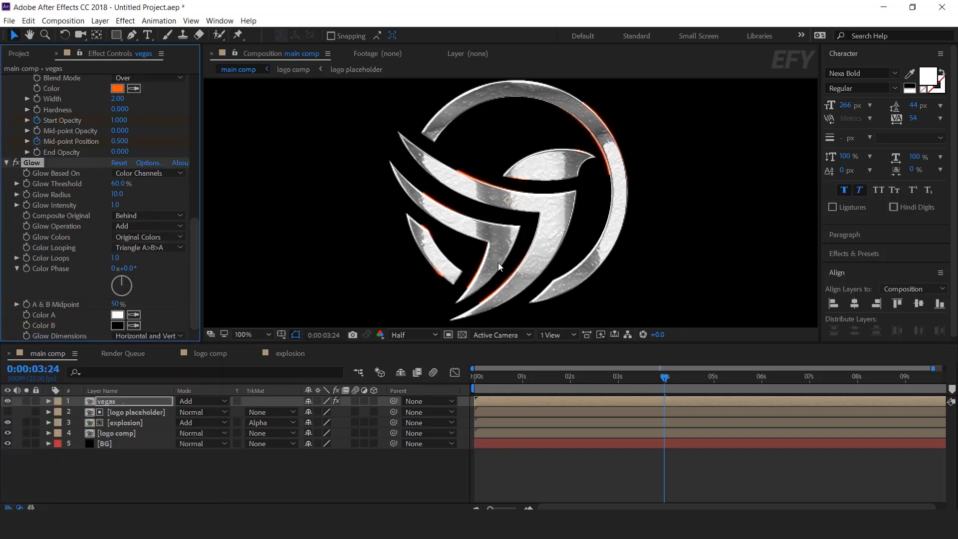
Step: Set the Glow effect's threshold to 50% and its intensity to 2
{"action": "left_click", "coordinate": [118, 184]}
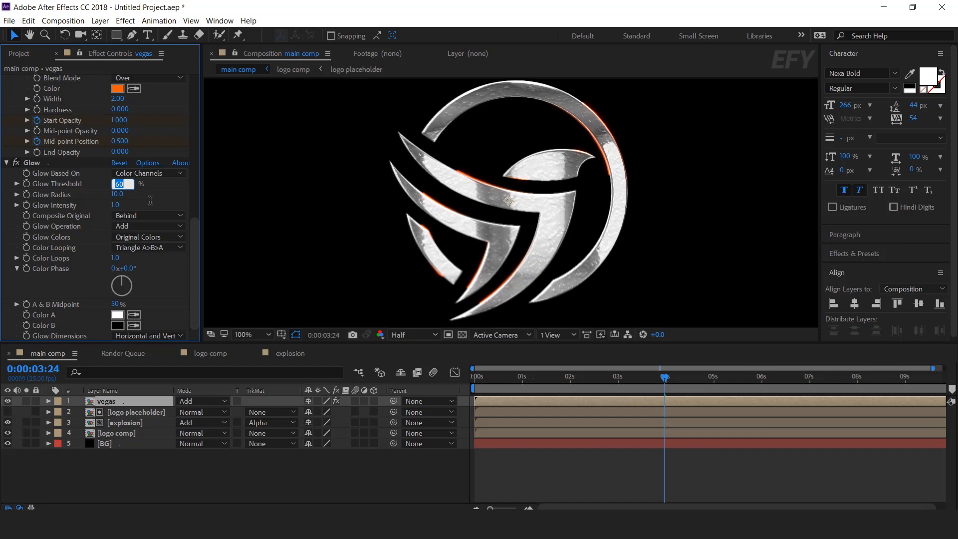
{"action": "type", "text": "50"}
{"action": "key", "text": "Return"}
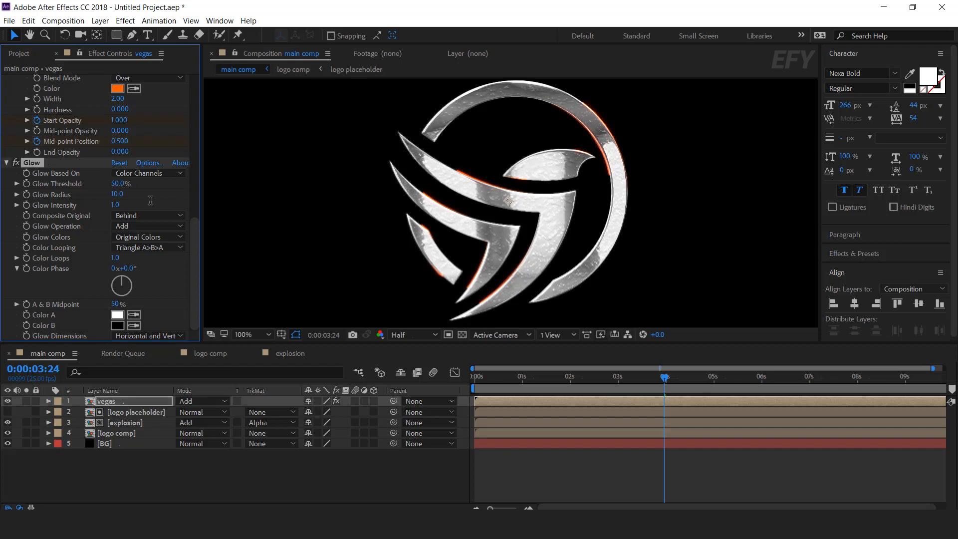
{"action": "left_click", "coordinate": [119, 205]}
{"action": "type", "text": "2"}
{"action": "key", "text": "Return"}
{"action": "scroll", "coordinate": [628, 176], "scroll_direction": "down", "scroll_amount": 1}
{"action": "scroll", "coordinate": [627, 176], "scroll_direction": "up", "scroll_amount": 1}
Step: Duplicate the Glow effect and give the copy an intensity of 0.5 and a radius of 8
{"action": "key", "text": "ctrl+d"}
{"action": "left_click", "coordinate": [118, 205]}
{"action": "type", "text": ".5"}
{"action": "key", "text": "Return"}
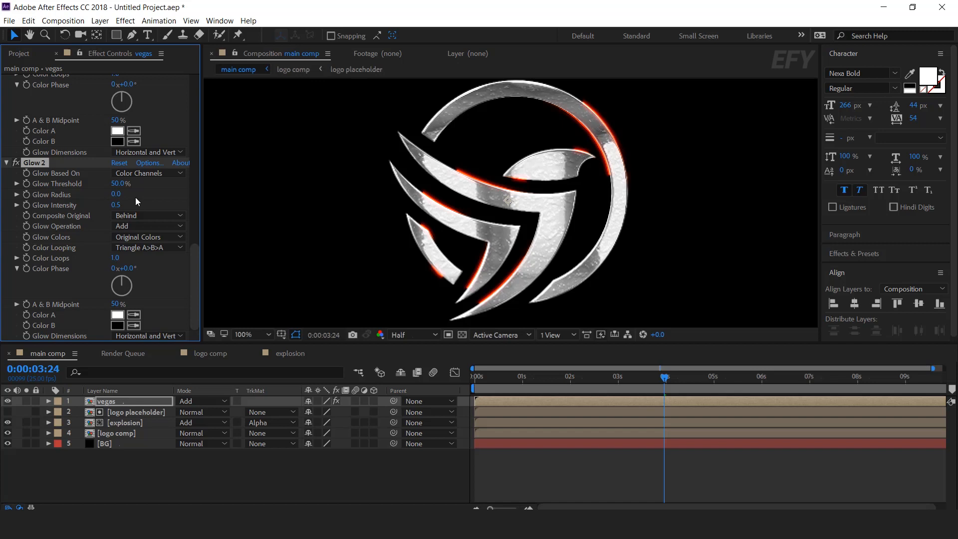
{"action": "left_click", "coordinate": [116, 197]}
{"action": "type", "text": "8"}
{"action": "key", "text": "Return"}
{"action": "key", "text": "comma"}
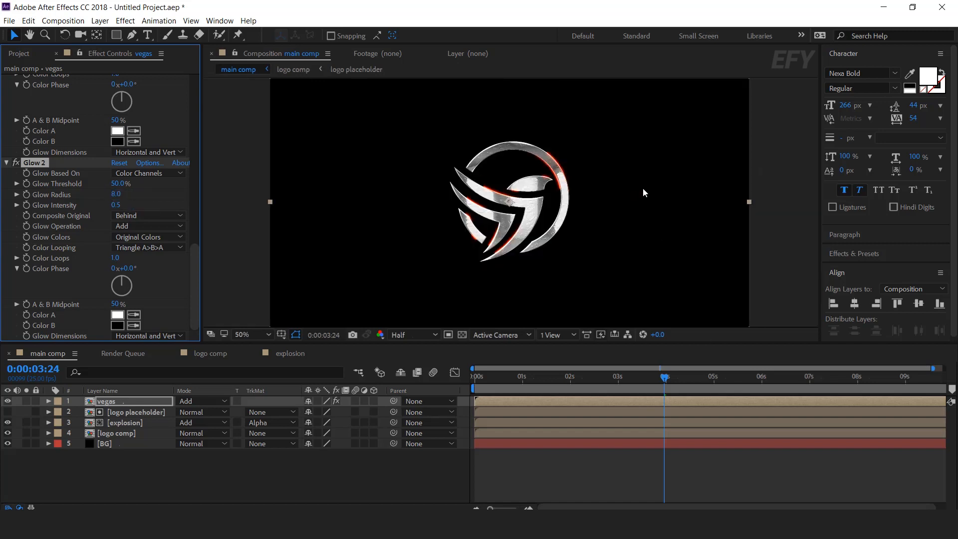
Step: Return to 0:00:00:00 and make the logo comp, logo placeholder and vegas layers 3D
{"action": "left_click", "coordinate": [346, 469]}
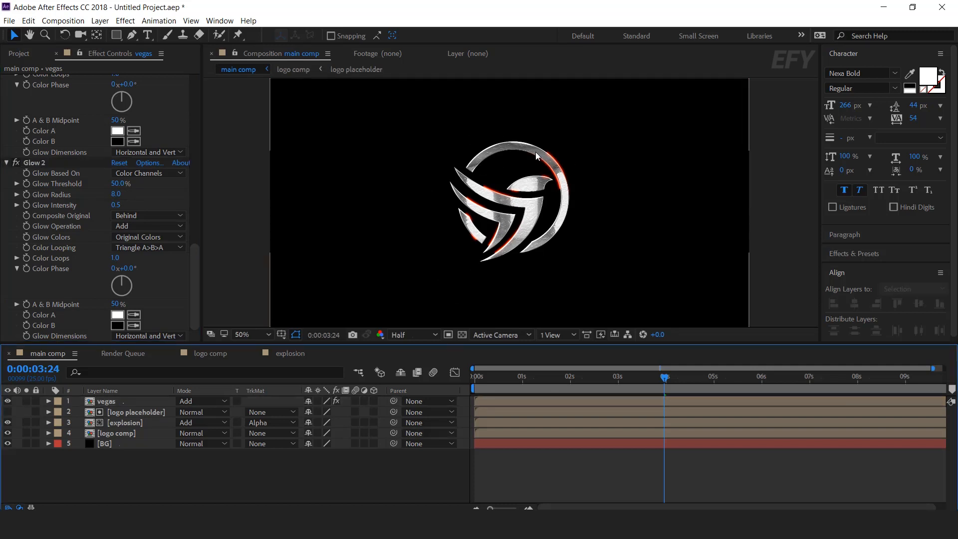
{"action": "left_click_drag", "start_coordinate": [510, 376], "coordinate": [470, 376]}
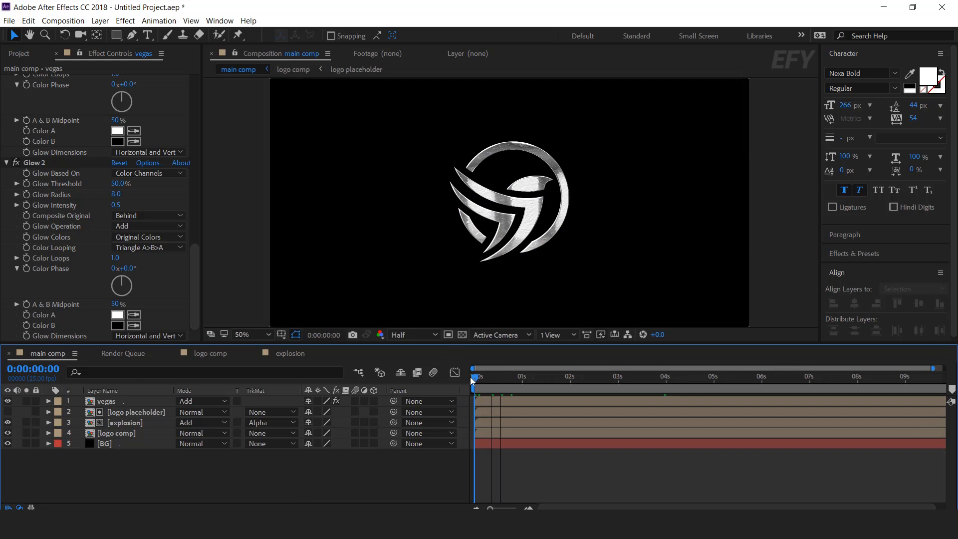
{"action": "left_click", "coordinate": [119, 434]}
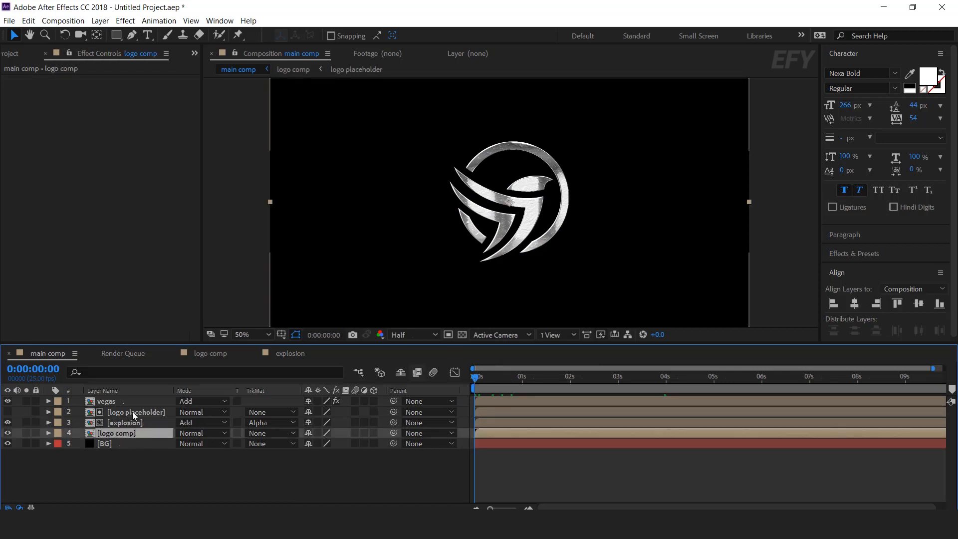
{"action": "left_click", "coordinate": [130, 410], "text": "ctrl"}
{"action": "left_click", "coordinate": [109, 402], "text": "ctrl"}
{"action": "left_click", "coordinate": [374, 401]}
Step: Add a two-node camera with the 35mm preset to main comp
{"action": "right_click", "coordinate": [373, 462]}
{"action": "mouse_move", "coordinate": [420, 349]}
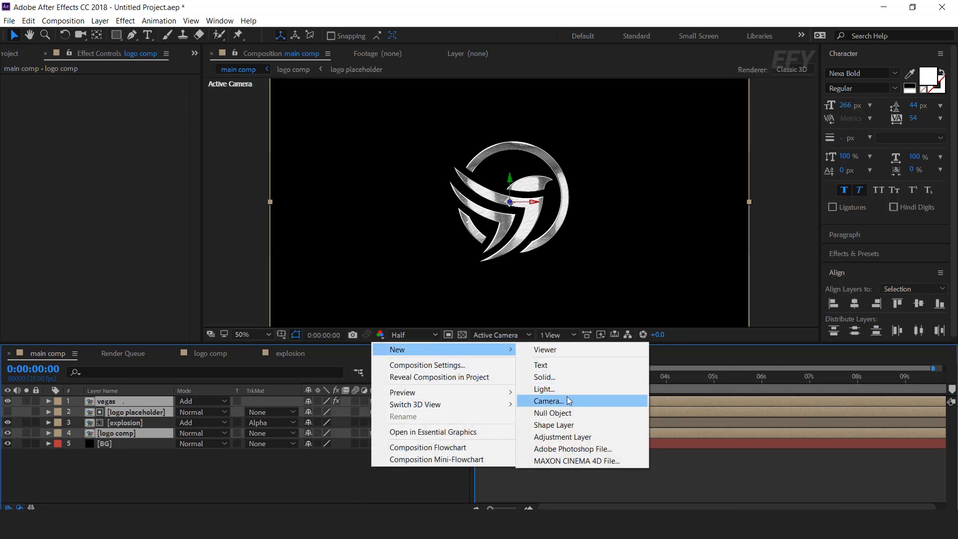
{"action": "left_click", "coordinate": [551, 401]}
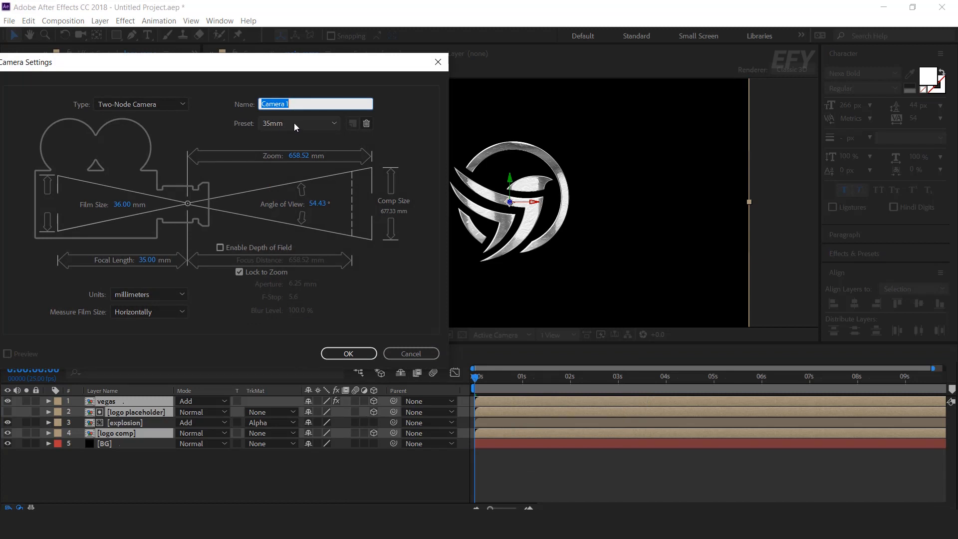
{"action": "left_click", "coordinate": [350, 353]}
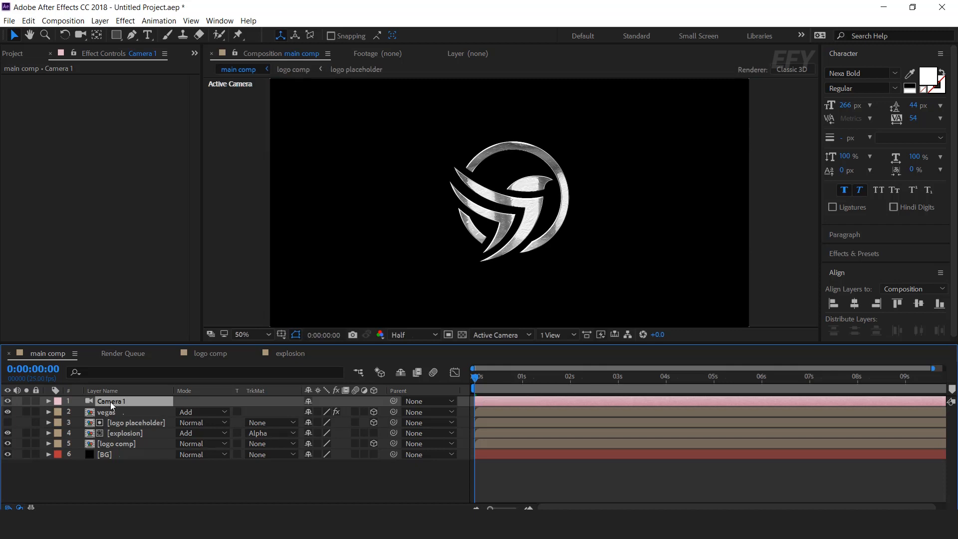
Step: Reveal the camera's position and add a keyframe holding its current value at 0:00:01:24
{"action": "key", "text": "p"}
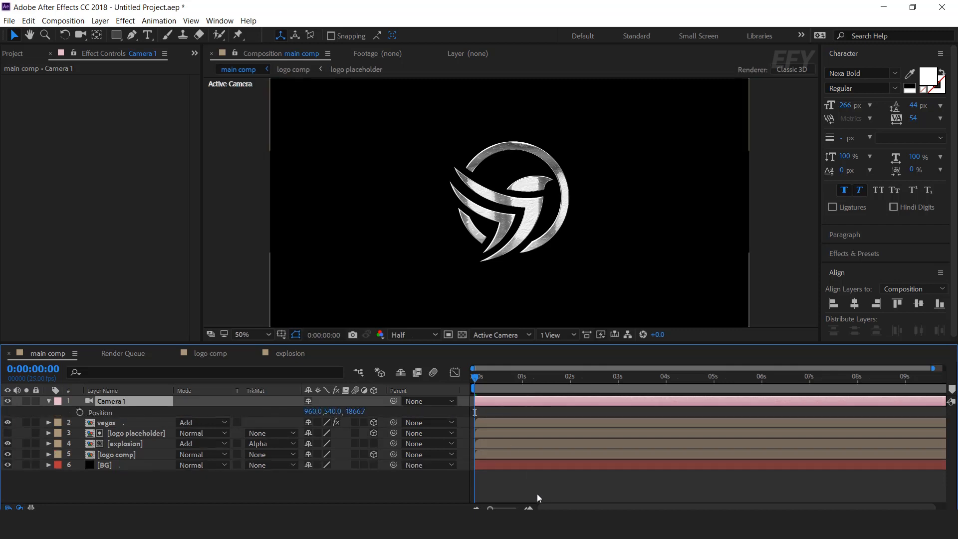
{"action": "left_click_drag", "start_coordinate": [481, 375], "coordinate": [571, 382]}
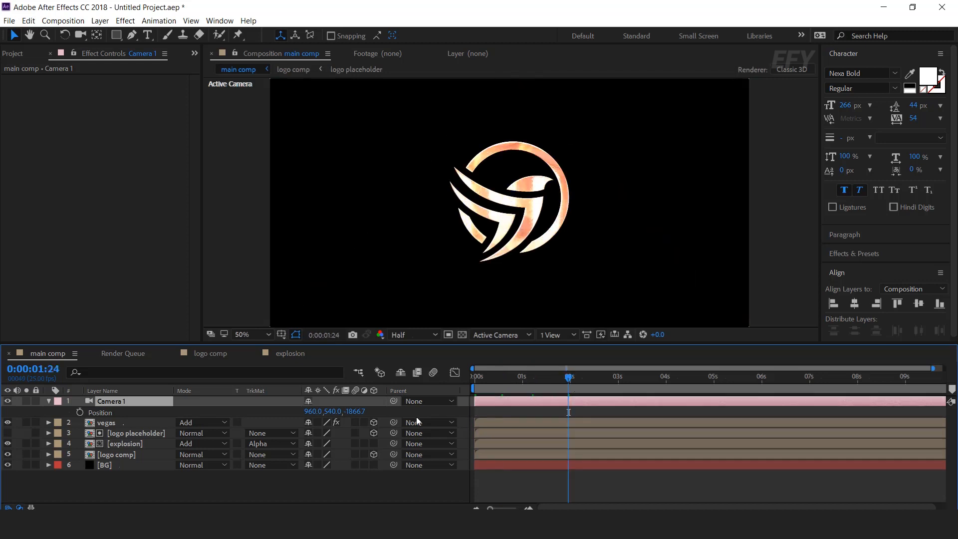
{"action": "left_click", "coordinate": [79, 412]}
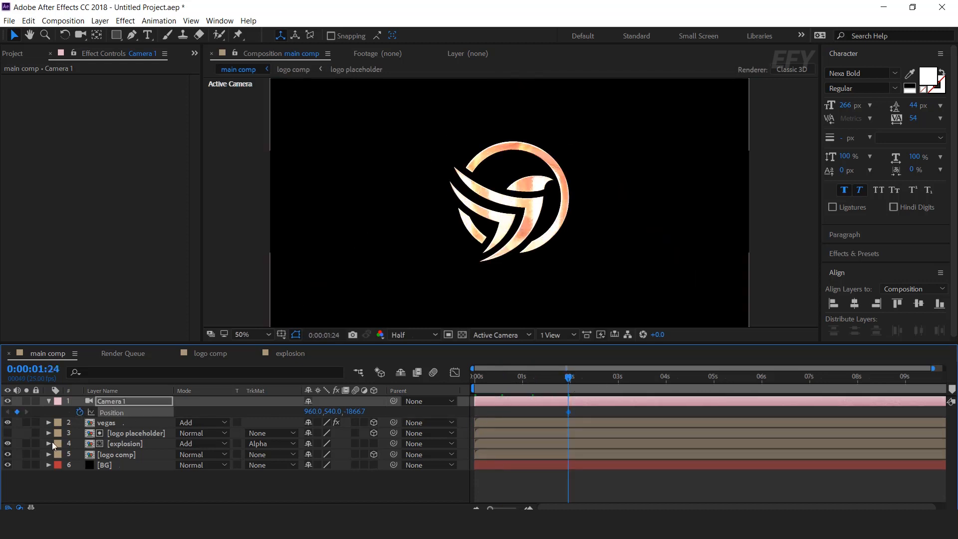
Step: Keyframe the camera at 0:00:00:00 with its Z position moved in close to the logo, about -15.7
{"action": "left_click_drag", "start_coordinate": [514, 377], "coordinate": [429, 376]}
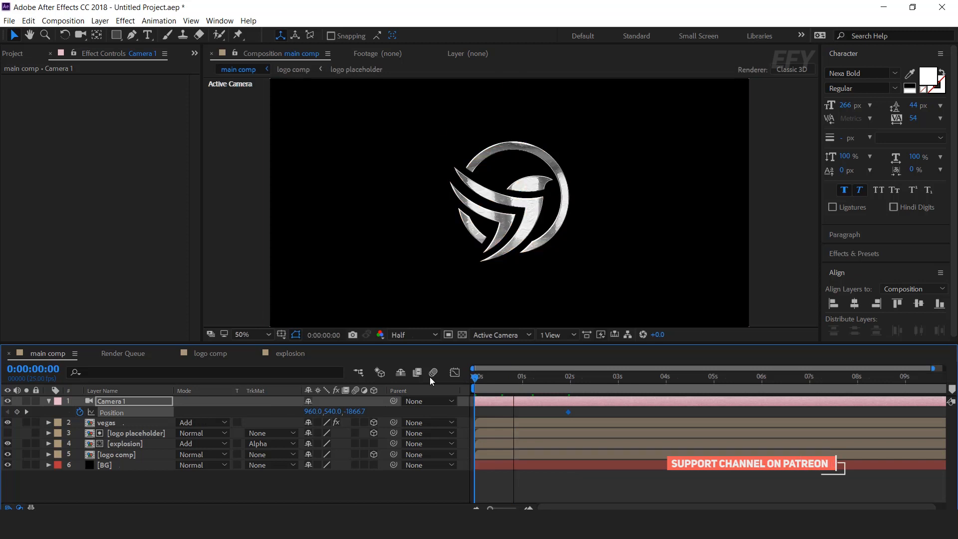
{"action": "left_click_drag", "start_coordinate": [353, 411], "coordinate": [613, 417]}
{"action": "key", "text": "comma"}
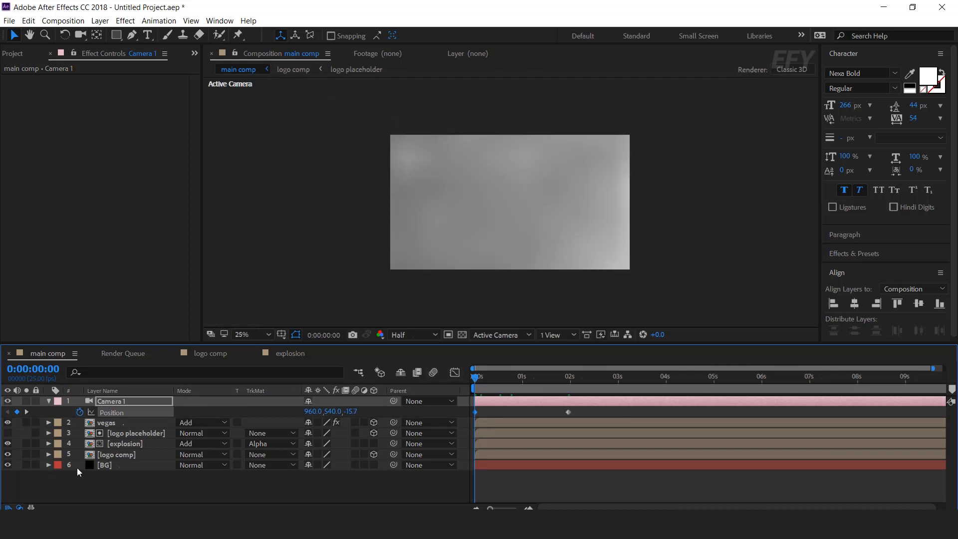
Step: Keyframe the logo comp layer's opacity at 0% at 0:00:01:24
{"action": "left_click", "coordinate": [121, 454]}
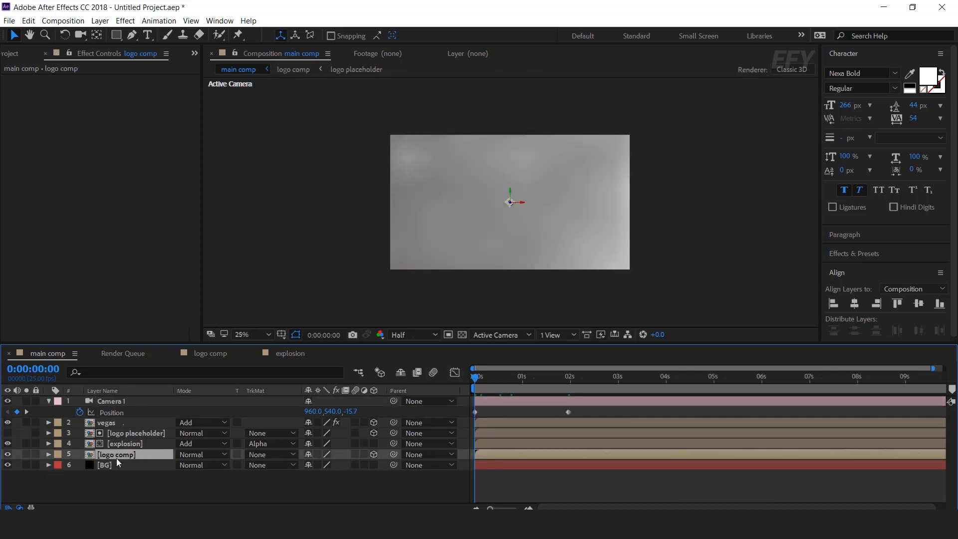
{"action": "left_click_drag", "start_coordinate": [477, 378], "coordinate": [570, 414]}
{"action": "key", "text": "t"}
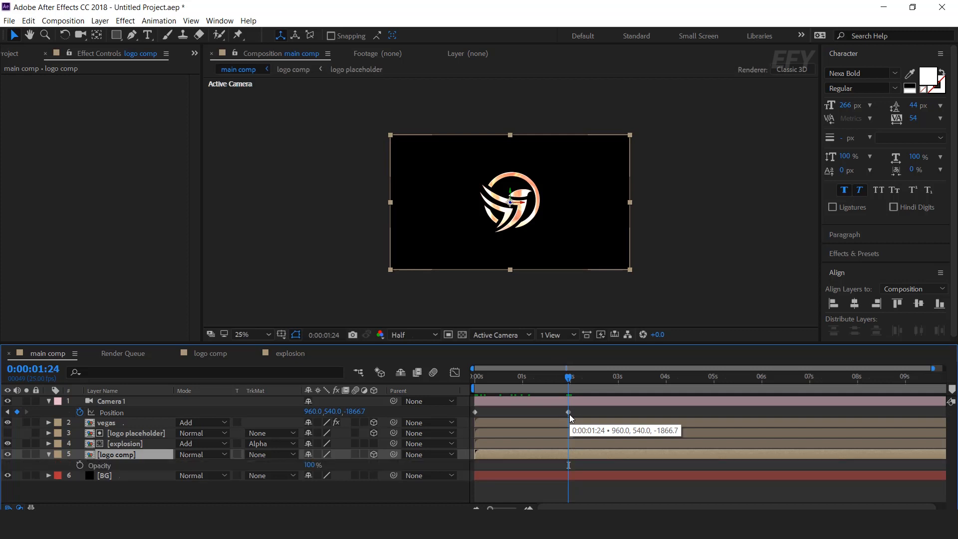
{"action": "left_click", "coordinate": [80, 464]}
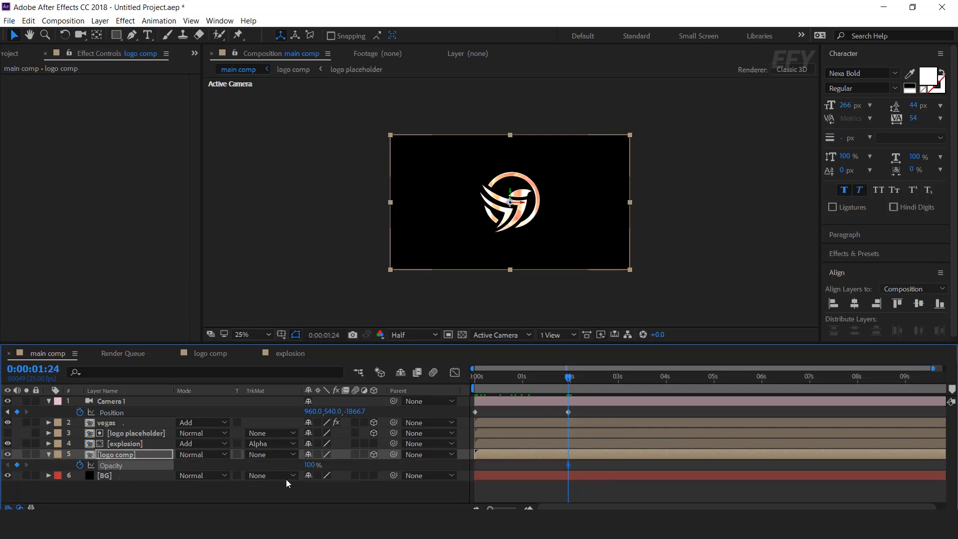
{"action": "left_click_drag", "start_coordinate": [312, 465], "coordinate": [2, 476]}
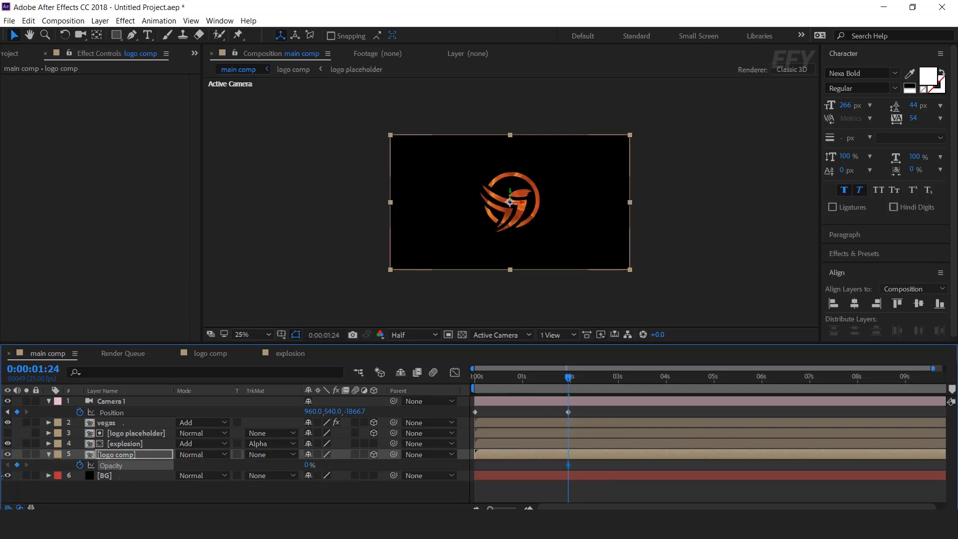
Step: Keyframe the logo comp layer's opacity at 100% at 0:00:02:12 and preview the fade from the start
{"action": "left_click_drag", "start_coordinate": [569, 378], "coordinate": [594, 378]}
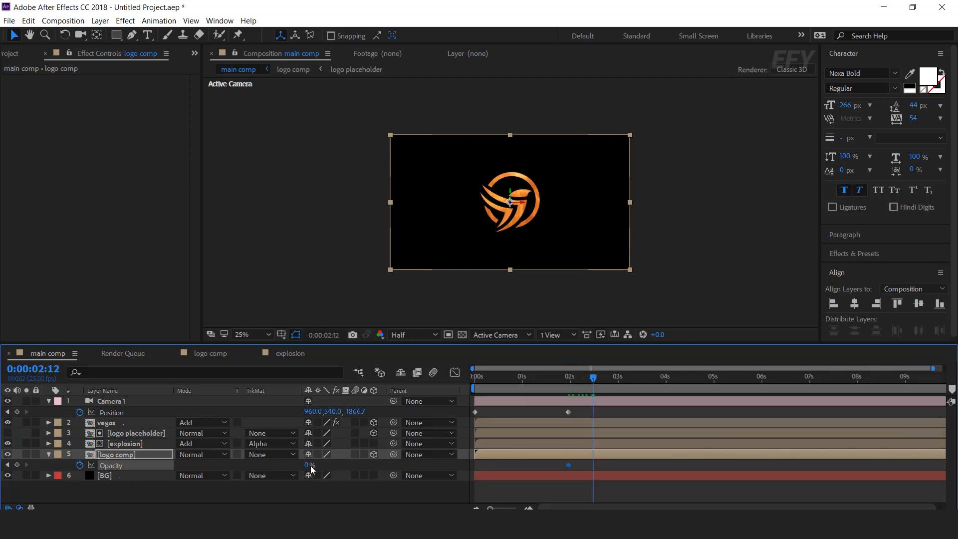
{"action": "left_click_drag", "start_coordinate": [309, 466], "coordinate": [747, 469]}
{"action": "left_click_drag", "start_coordinate": [546, 379], "coordinate": [421, 385]}
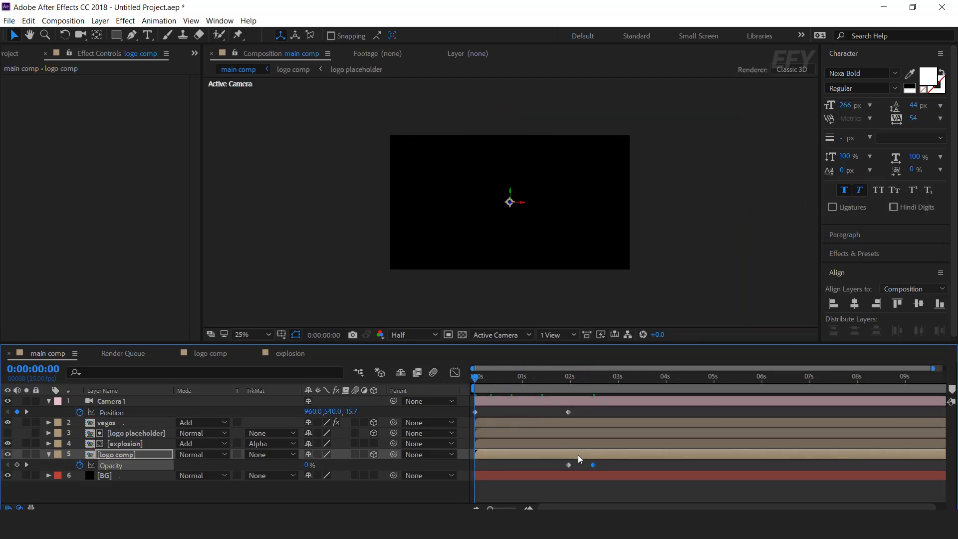
{"action": "key", "text": "space"}
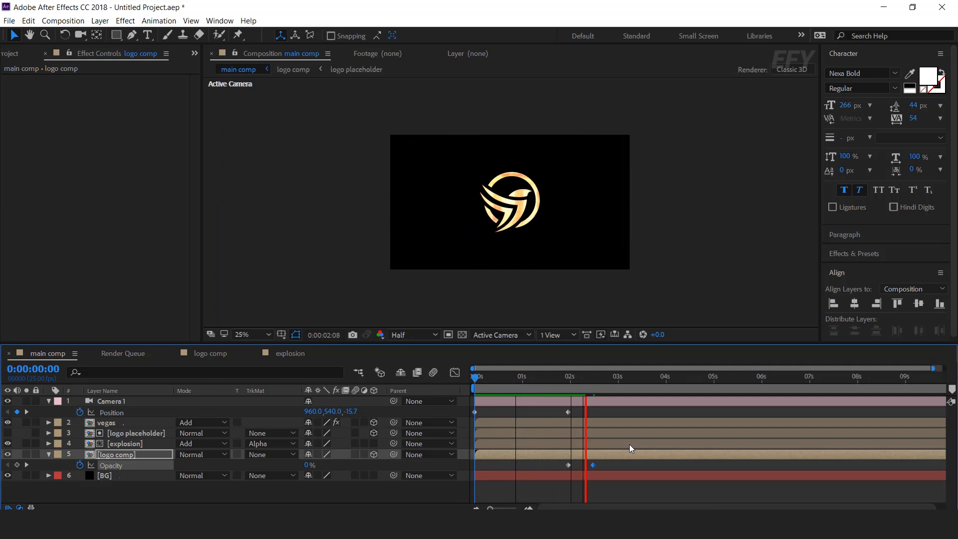
Step: Apply Easy Ease to both of the camera's position keyframes
{"action": "left_click_drag", "start_coordinate": [607, 408], "coordinate": [449, 418]}
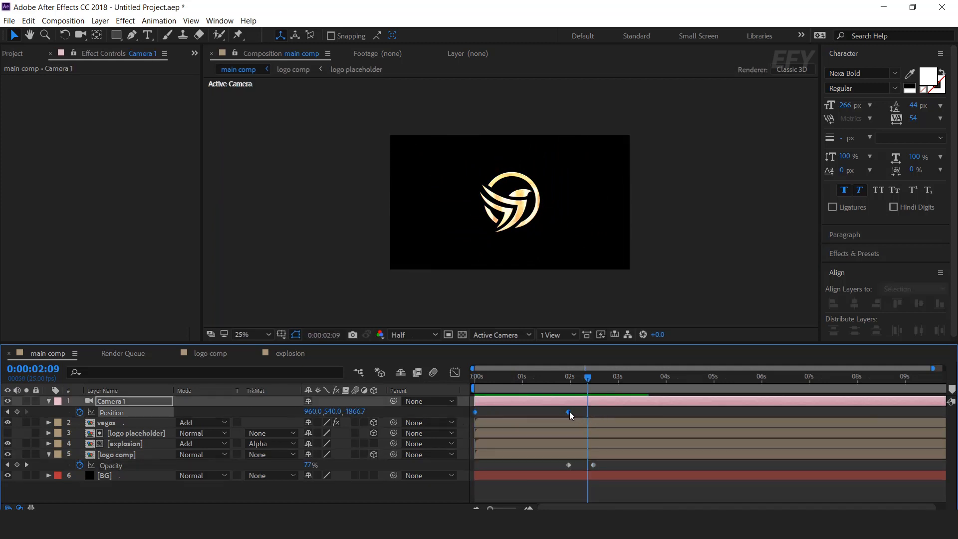
{"action": "right_click", "coordinate": [569, 411]}
{"action": "mouse_move", "coordinate": [627, 403]}
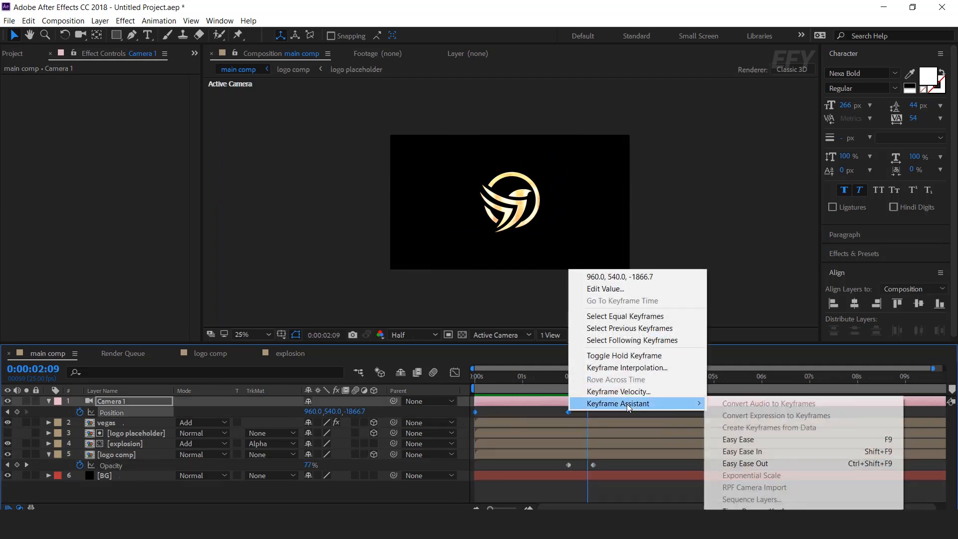
{"action": "left_click", "coordinate": [744, 440]}
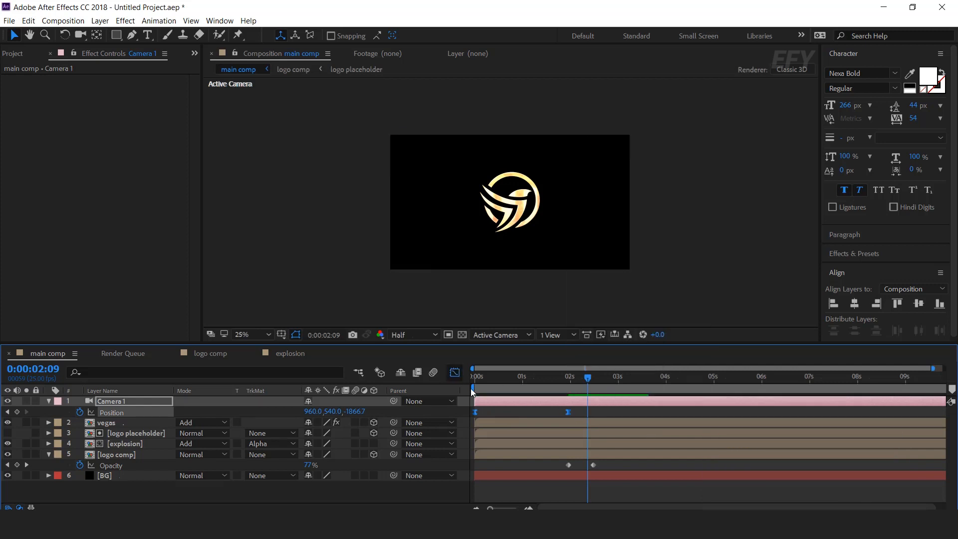
Step: Reshape the camera's speed graph so the move starts slowly and accelerates sharply near its end, and preview it
{"action": "left_click", "coordinate": [568, 477]}
{"action": "left_click_drag", "start_coordinate": [552, 477], "coordinate": [564, 477]}
{"action": "left_click_drag", "start_coordinate": [489, 478], "coordinate": [560, 460]}
{"action": "left_click", "coordinate": [454, 372]}
{"action": "left_click", "coordinate": [576, 377]}
{"action": "left_click_drag", "start_coordinate": [579, 379], "coordinate": [456, 378]}
{"action": "key", "text": "space"}
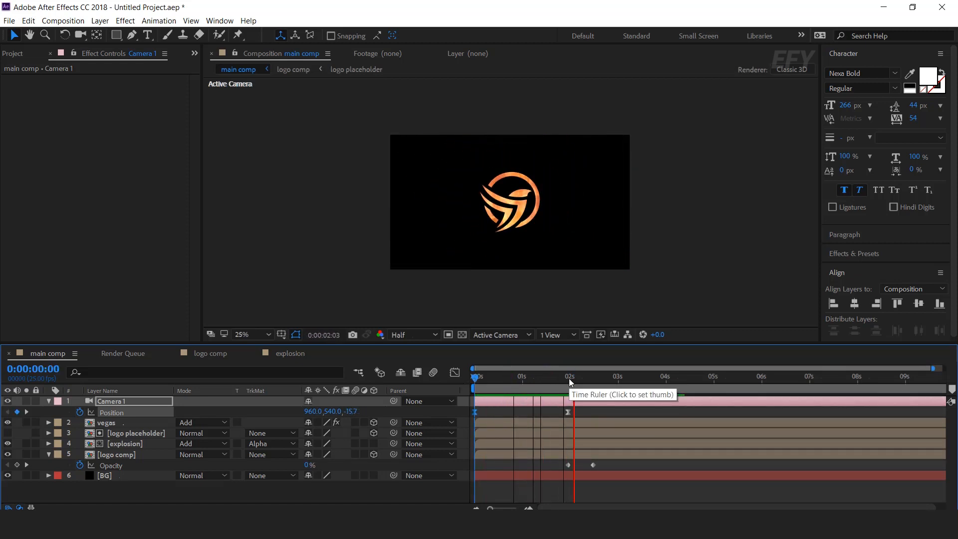
Step: In the explosion comp, move both Explosion.mp4 opacity keyframes earlier so the fade ends shortly after 0:00:02:17
{"action": "left_click_drag", "start_coordinate": [569, 378], "coordinate": [602, 379]}
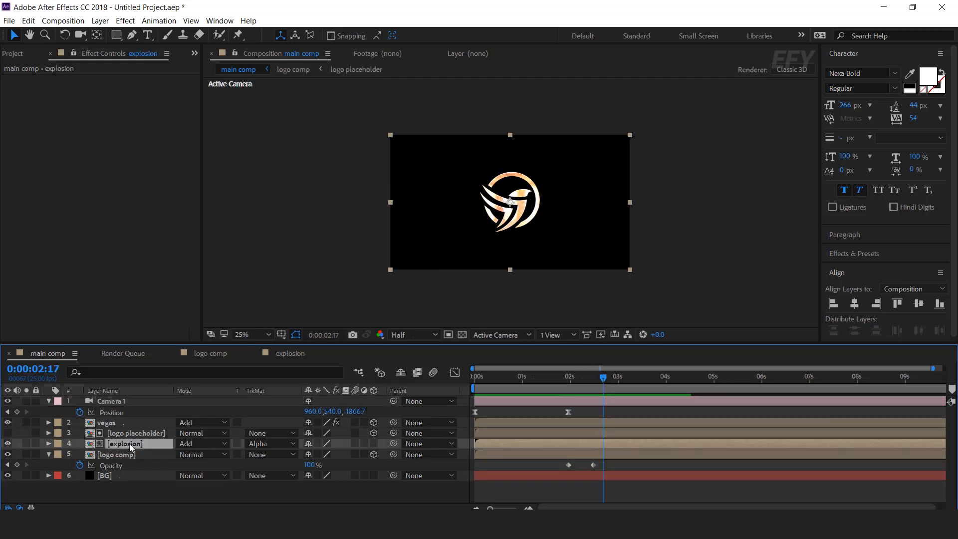
{"action": "left_click", "coordinate": [291, 354]}
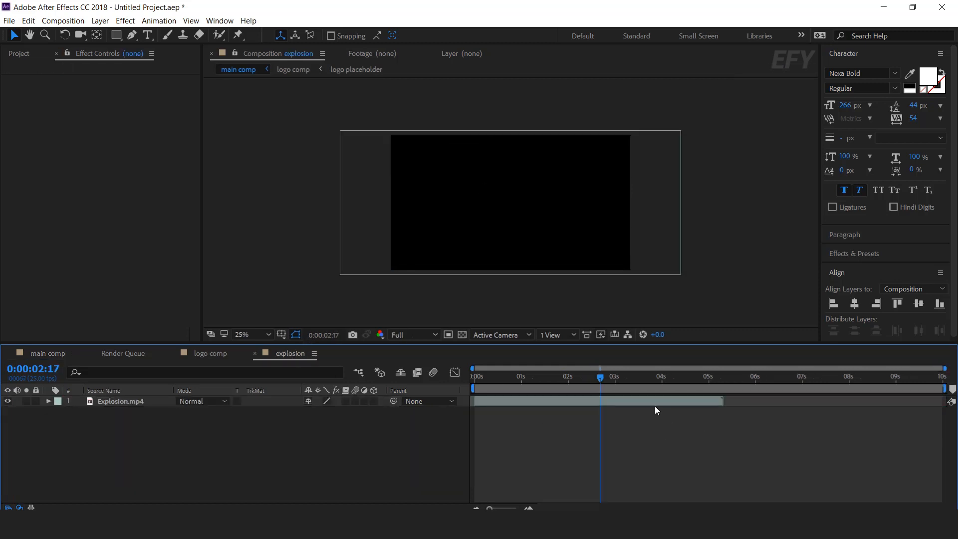
{"action": "left_click", "coordinate": [615, 402]}
{"action": "key", "text": "t"}
{"action": "left_click_drag", "start_coordinate": [640, 409], "coordinate": [606, 412]}
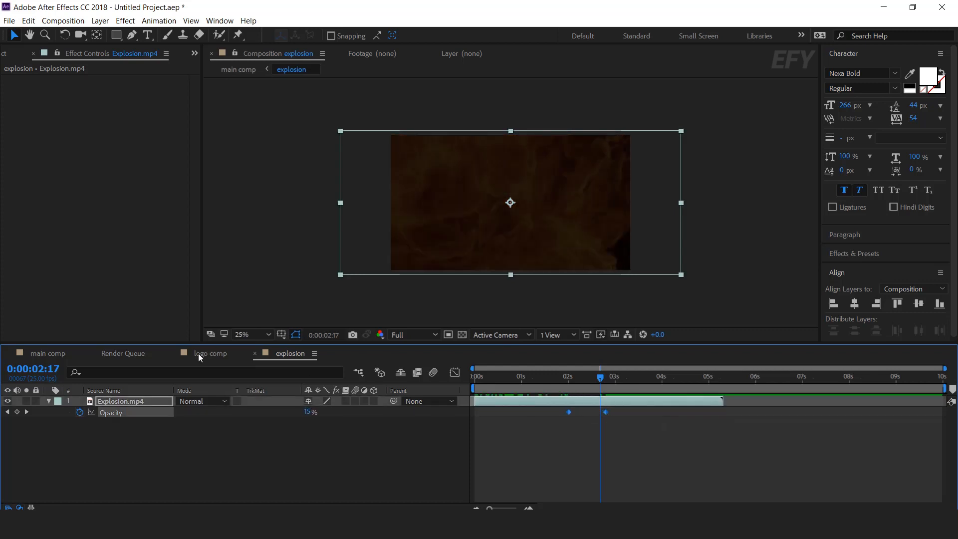
Step: Return to main comp and preview the transition from the explosion to the metallic logo
{"action": "left_click", "coordinate": [48, 353]}
{"action": "left_click", "coordinate": [600, 453]}
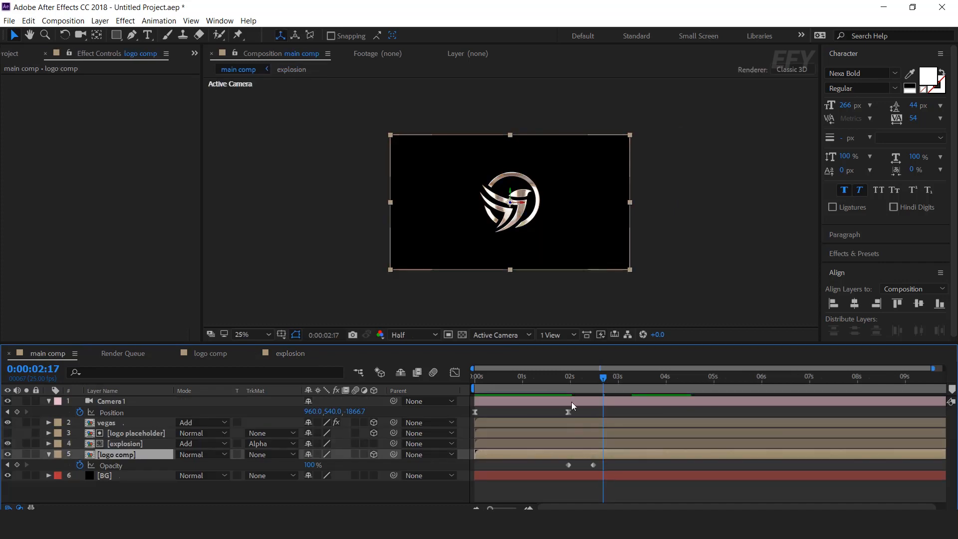
{"action": "key", "text": "space"}
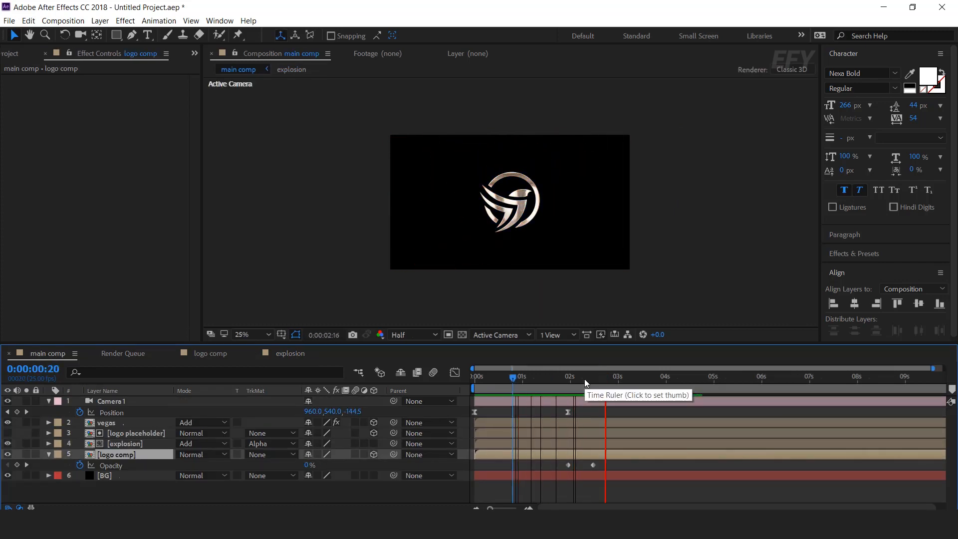
{"action": "left_click", "coordinate": [597, 381]}
Step: Shift all the vegas layer's effect keyframes earlier so the outline animation begins around 0:00:02:00, and check the playback
{"action": "left_click", "coordinate": [122, 423]}
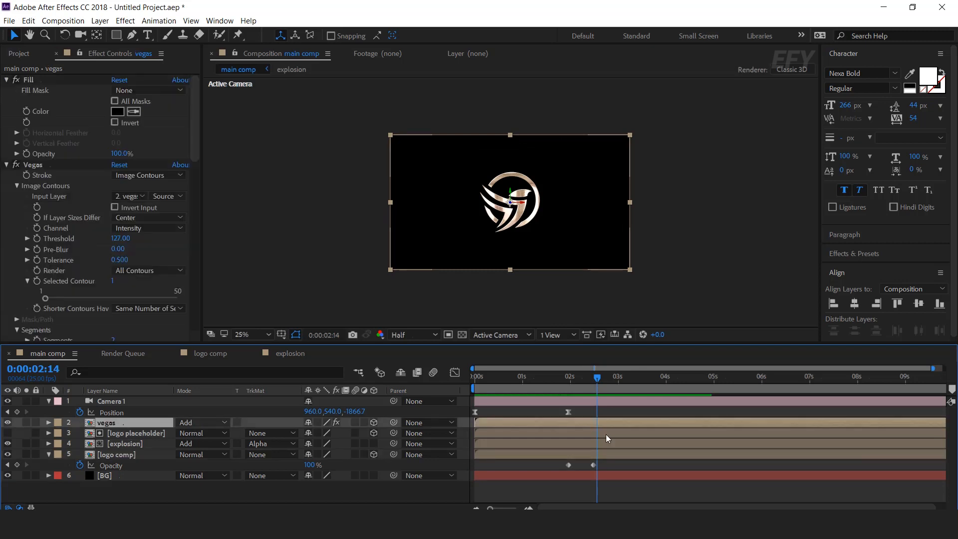
{"action": "key", "text": "u"}
{"action": "left_click_drag", "start_coordinate": [765, 438], "coordinate": [577, 478]}
{"action": "left_click_drag", "start_coordinate": [608, 445], "coordinate": [595, 445]}
{"action": "key", "text": "period"}
{"action": "left_click_drag", "start_coordinate": [598, 379], "coordinate": [576, 382]}
{"action": "left_click_drag", "start_coordinate": [582, 444], "coordinate": [578, 444]}
{"action": "key", "text": "space"}
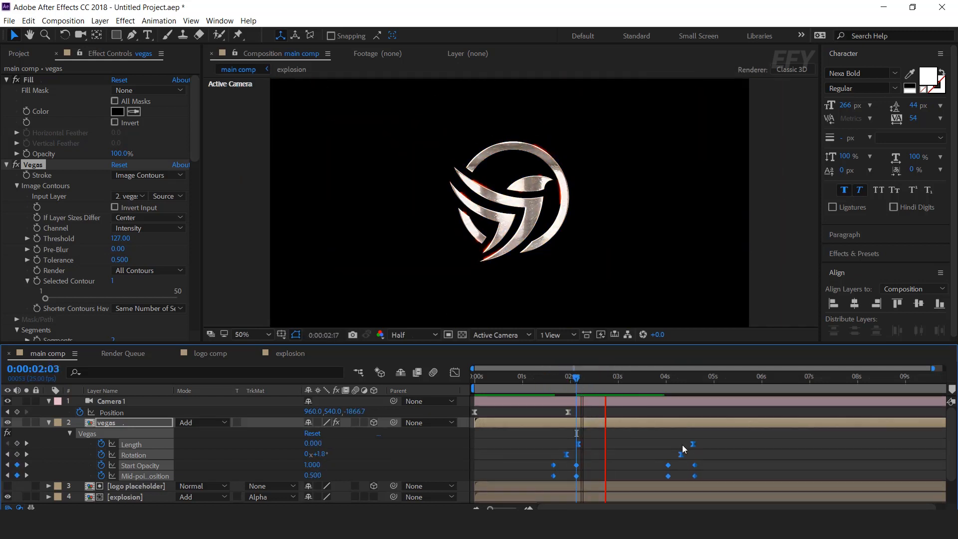
{"action": "left_click", "coordinate": [685, 381]}
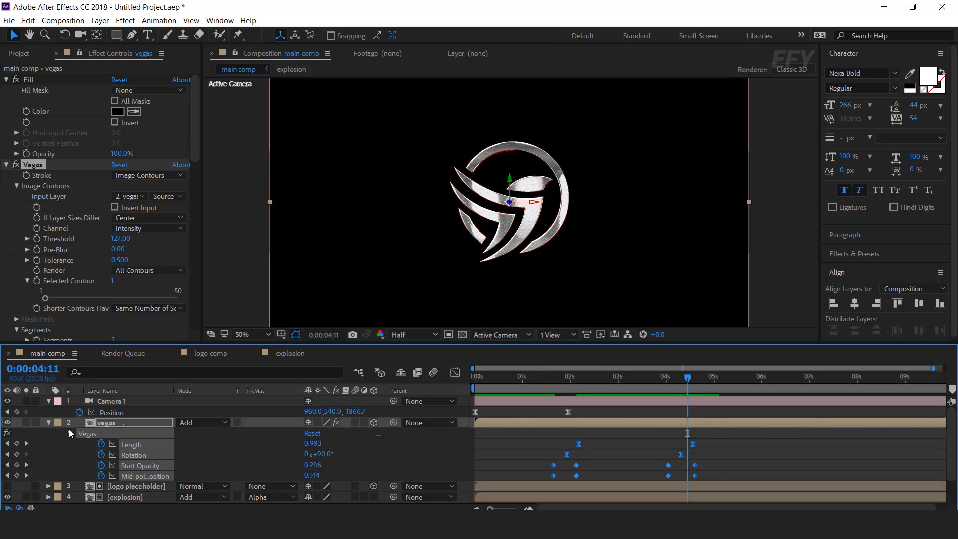
{"action": "left_click", "coordinate": [49, 422]}
Step: Move both logo comp opacity keyframes earlier so that 100% is reached at 0:00:02:06
{"action": "left_click", "coordinate": [616, 491]}
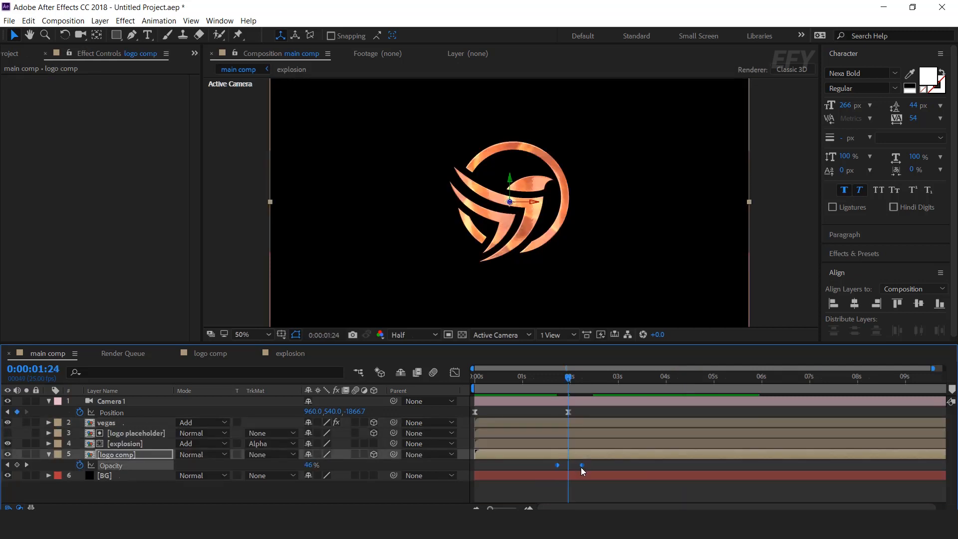
{"action": "left_click_drag", "start_coordinate": [581, 467], "coordinate": [575, 467]}
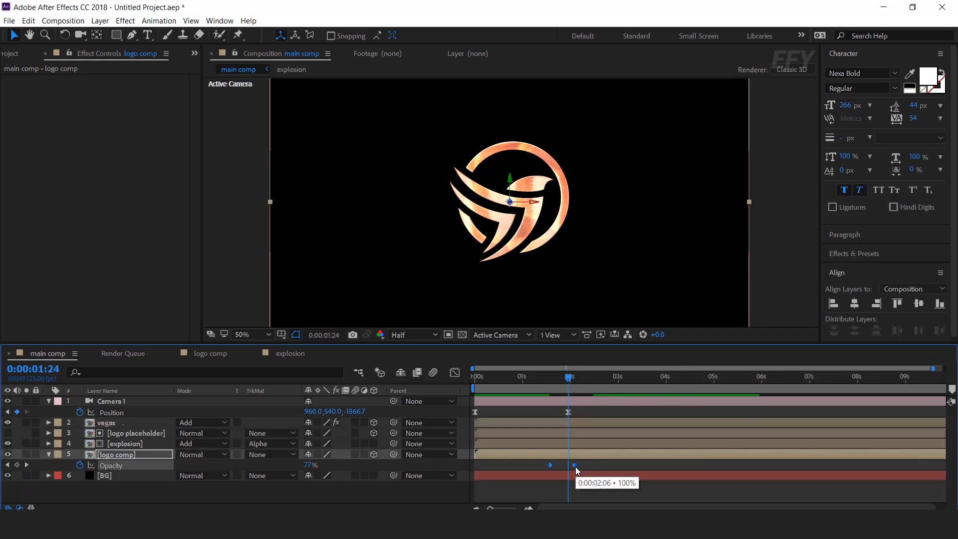
{"action": "left_click_drag", "start_coordinate": [555, 378], "coordinate": [568, 381]}
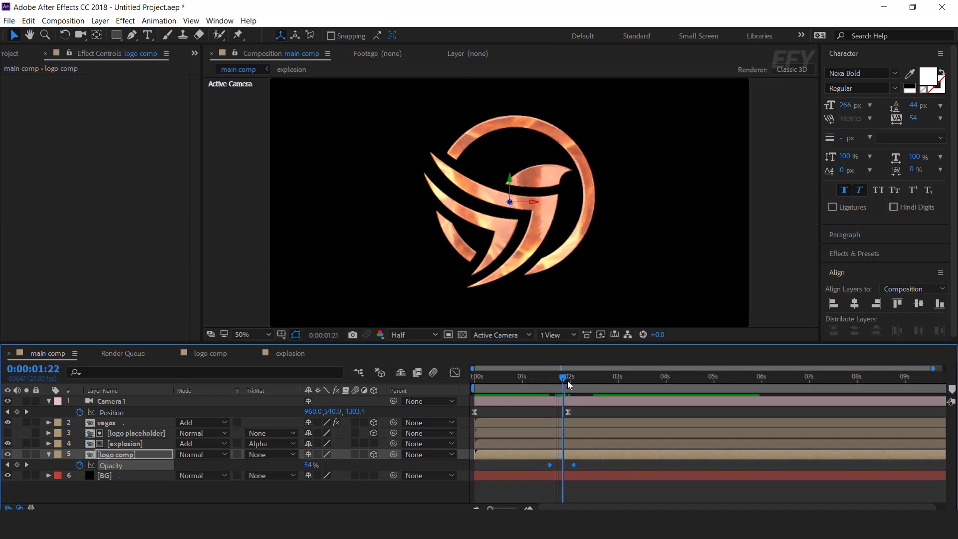
Step: Add a position keyframe to the logo comp layer at 0:00:01:24 and move the playhead to 0:00:02:10
{"action": "left_click", "coordinate": [572, 455]}
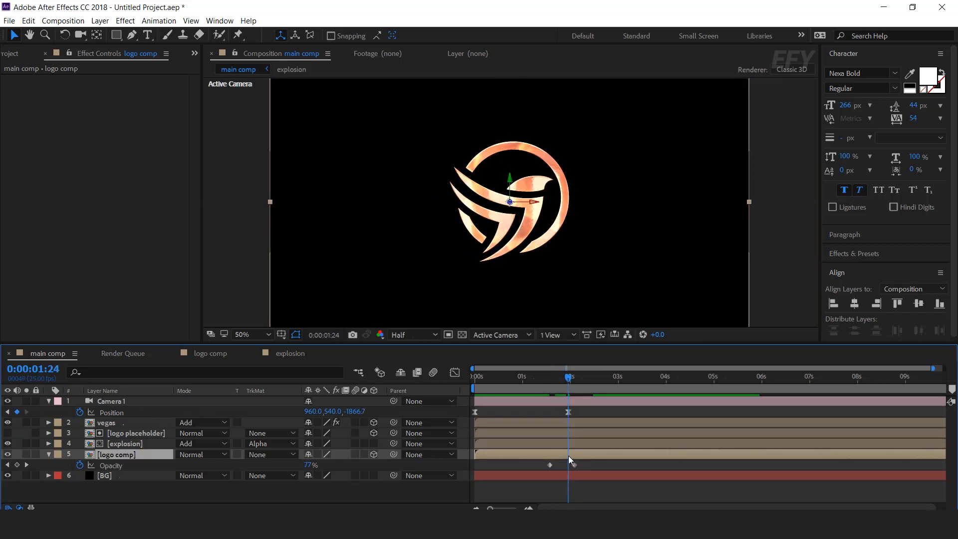
{"action": "key", "text": "alt+shift+p"}
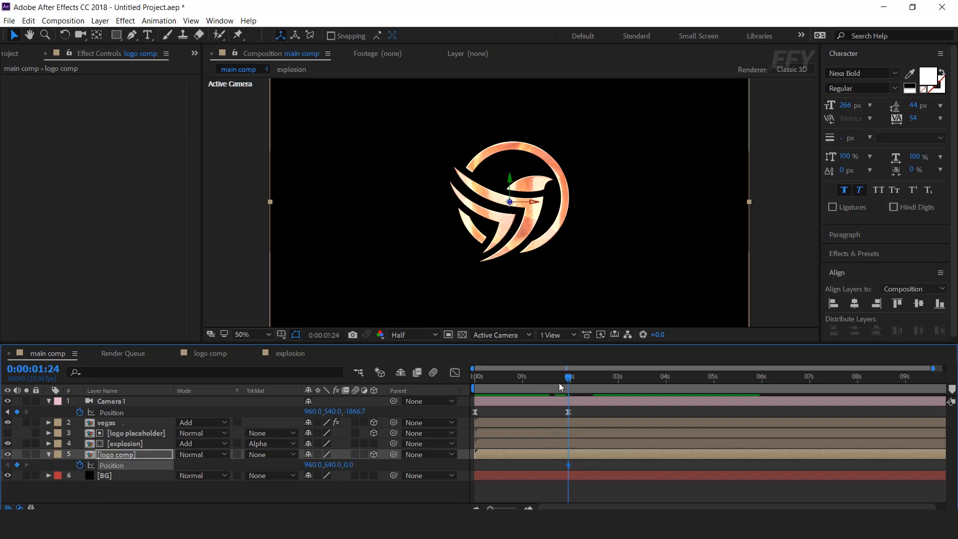
{"action": "left_click_drag", "start_coordinate": [569, 378], "coordinate": [591, 379]}
{"action": "left_click_drag", "start_coordinate": [348, 468], "coordinate": [561, 478]}
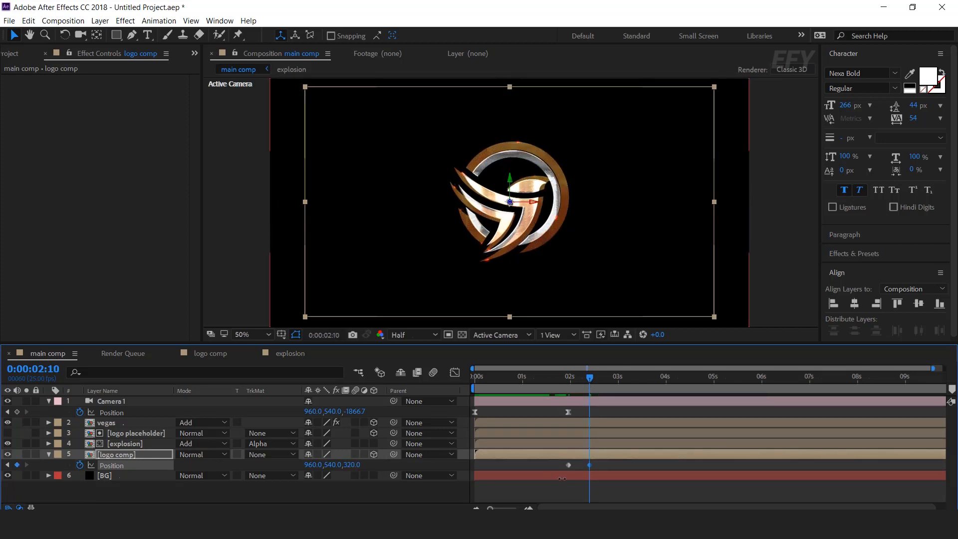
{"action": "key", "text": "ctrl+z"}
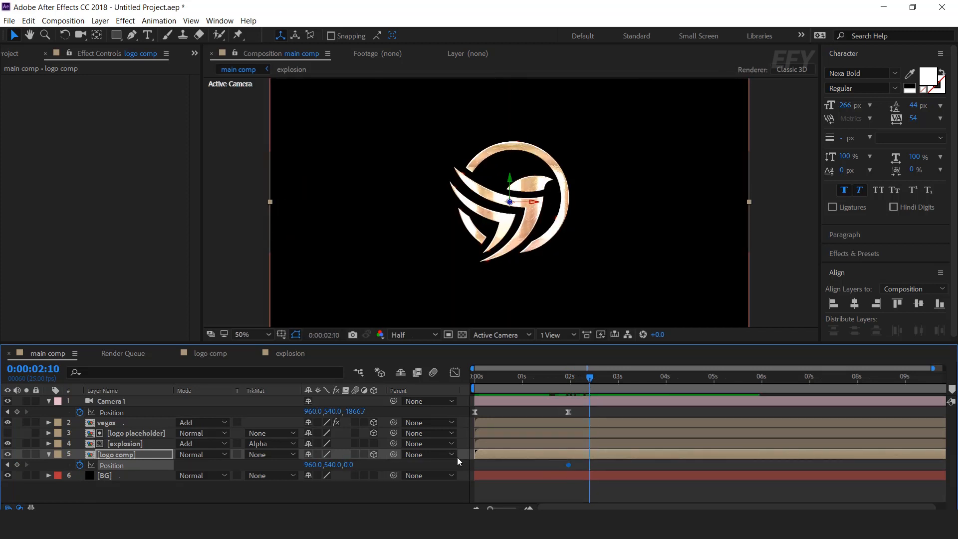
Step: Parent the vegas and logo placeholder layers to the logo comp layer
{"action": "left_click", "coordinate": [124, 424]}
{"action": "left_click", "coordinate": [130, 435], "text": "ctrl"}
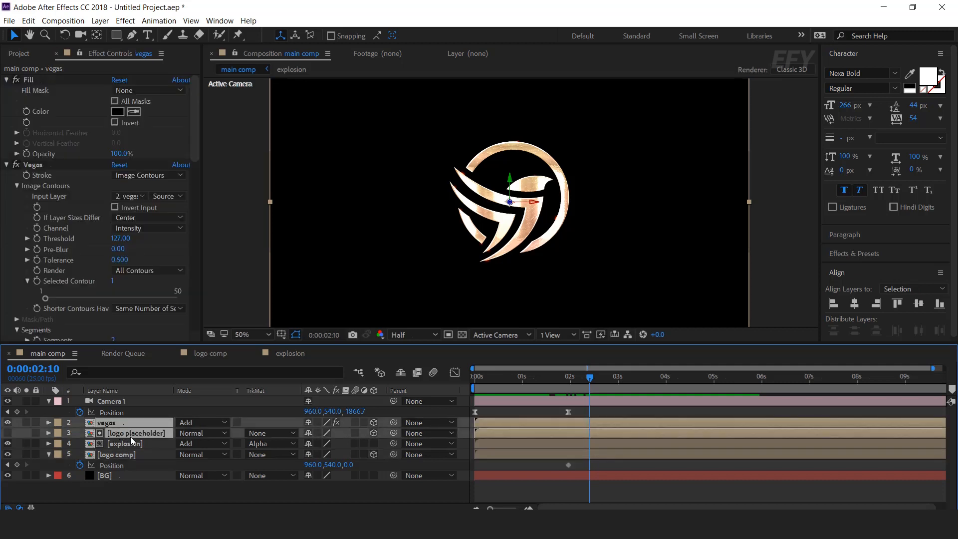
{"action": "left_click_drag", "start_coordinate": [393, 433], "coordinate": [120, 456]}
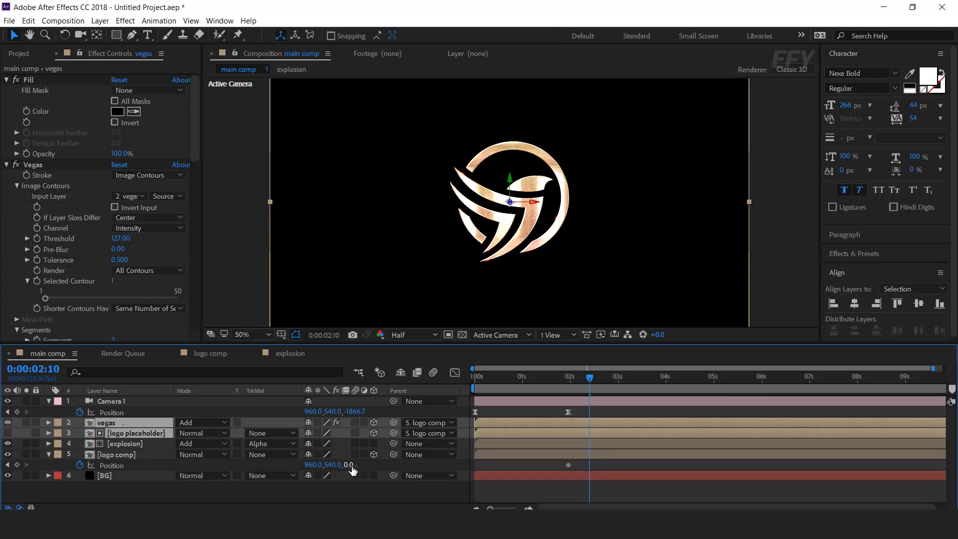
Step: Keyframe logo comp pushed back to Z 195.0, and move both its position keyframes slightly earlier with Easy Ease applied
{"action": "left_click_drag", "start_coordinate": [352, 465], "coordinate": [469, 466]}
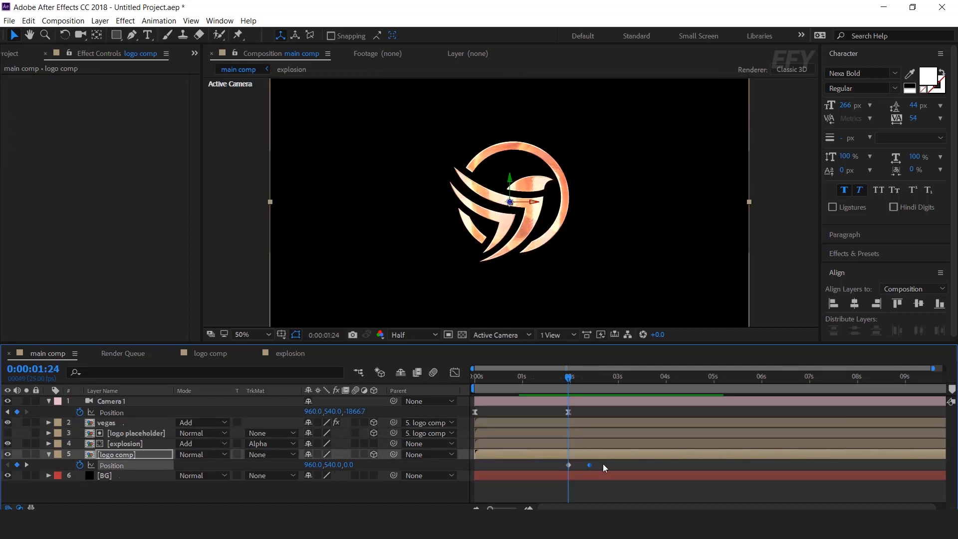
{"action": "left_click_drag", "start_coordinate": [602, 462], "coordinate": [582, 464]}
{"action": "right_click", "coordinate": [579, 463]}
{"action": "right_click", "coordinate": [582, 464]}
{"action": "mouse_move", "coordinate": [648, 455]}
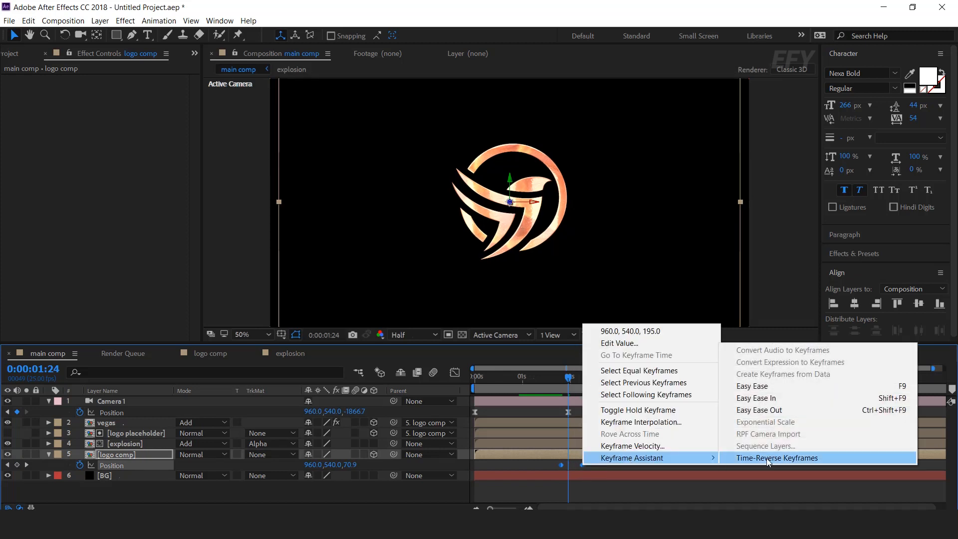
{"action": "left_click", "coordinate": [780, 380]}
Step: Reshape the logo comp layer's position speed graph so the push back starts slowly and accelerates sharply near its end
{"action": "left_click", "coordinate": [452, 374]}
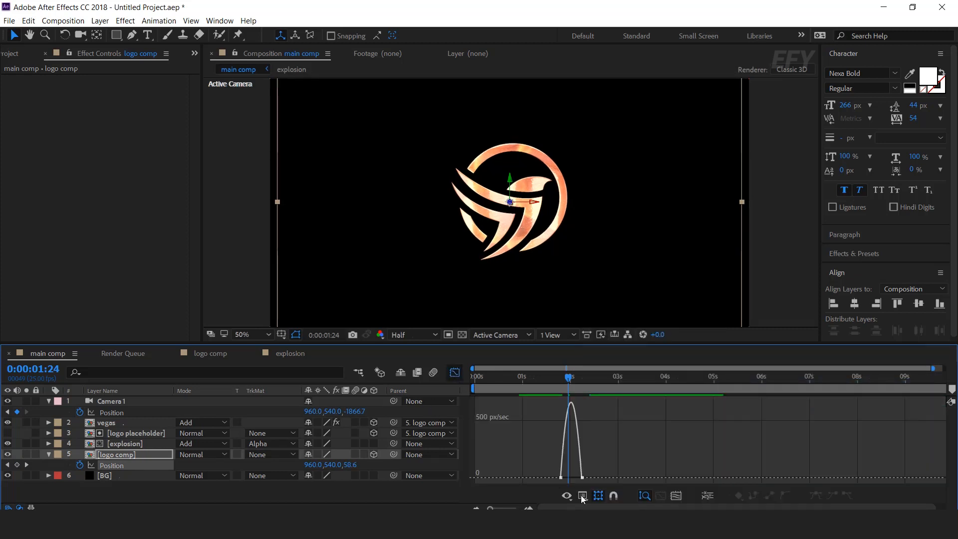
{"action": "scroll", "coordinate": [580, 479], "scroll_direction": "up", "scroll_amount": 3}
{"action": "left_click", "coordinate": [587, 478]}
{"action": "left_click_drag", "start_coordinate": [573, 478], "coordinate": [586, 478]}
{"action": "left_click_drag", "start_coordinate": [517, 477], "coordinate": [554, 478]}
{"action": "key", "text": "shift+F3"}
{"action": "scroll", "coordinate": [619, 466], "scroll_direction": "down", "scroll_amount": 3}
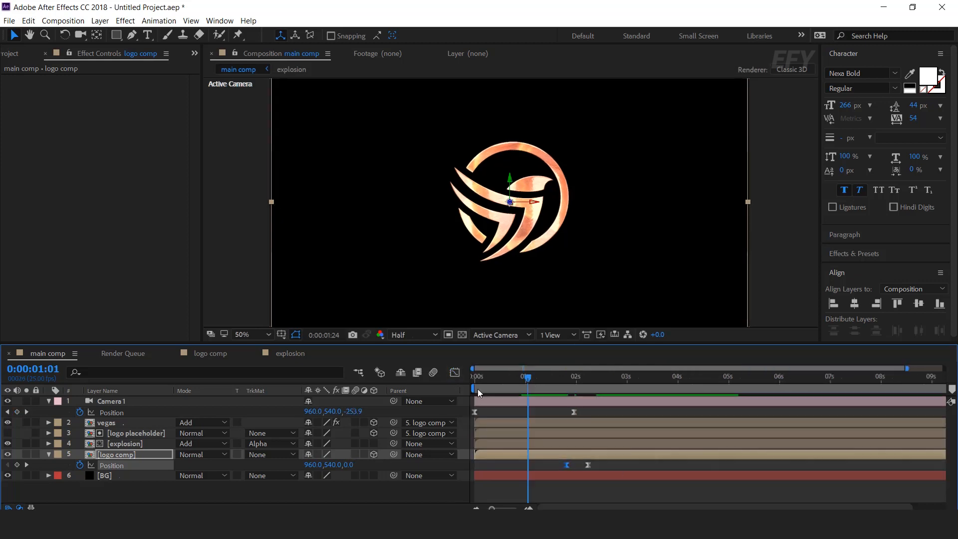
Step: Preview the logo's push-back movement, and play the whole animation from 0:00:00:00
{"action": "key", "text": "space"}
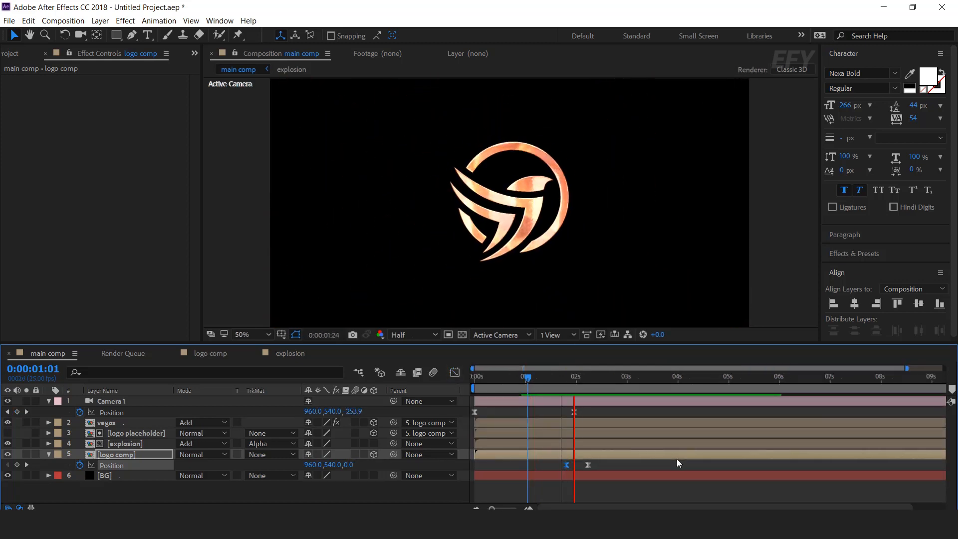
{"action": "key", "text": "Home"}
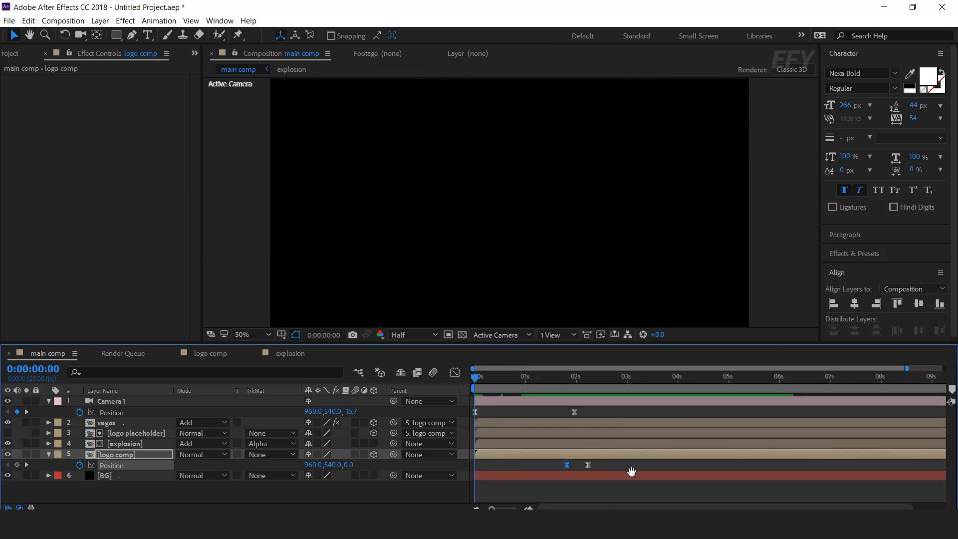
{"action": "key", "text": "space"}
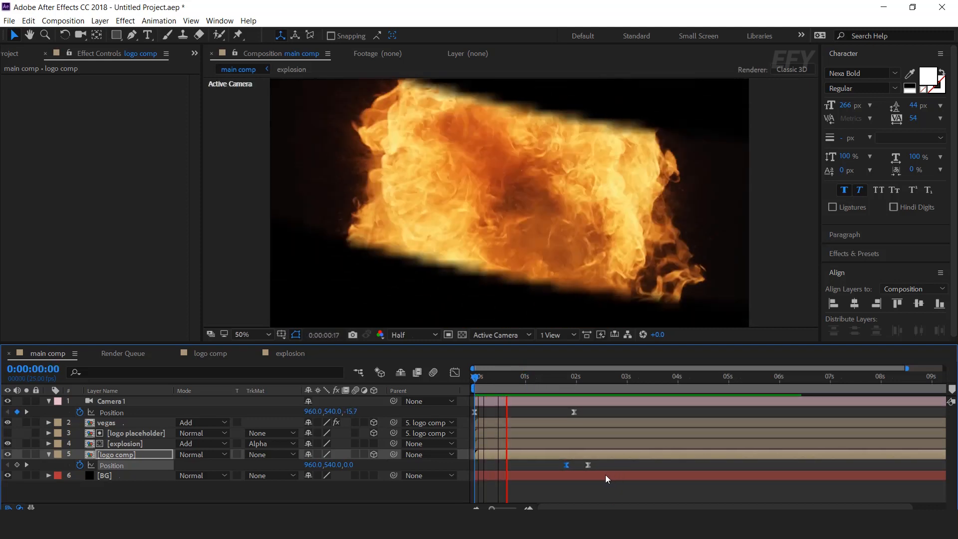
Step: Add a final position keyframe for the logo comp at 0:00:09:24 with a reduced Z value so the logo drifts slowly forward
{"action": "scroll", "coordinate": [658, 481], "scroll_direction": "up", "scroll_amount": 1}
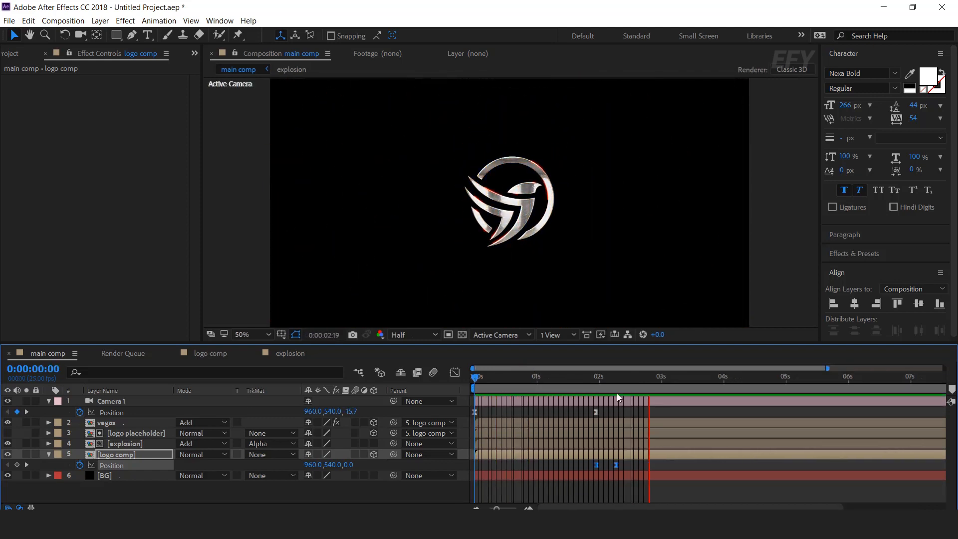
{"action": "left_click", "coordinate": [612, 379]}
{"action": "left_click_drag", "start_coordinate": [639, 379], "coordinate": [920, 386]}
{"action": "scroll", "coordinate": [835, 429], "scroll_direction": "down", "scroll_amount": 1}
{"action": "left_click_drag", "start_coordinate": [838, 379], "coordinate": [940, 377]}
{"action": "left_click", "coordinate": [370, 463]}
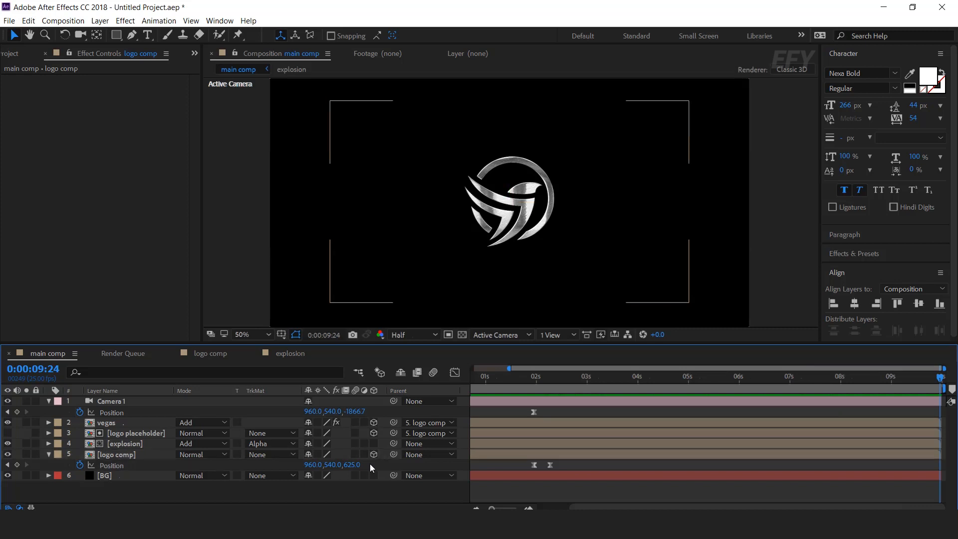
{"action": "left_click_drag", "start_coordinate": [353, 465], "coordinate": [220, 465]}
Step: Play main comp from 0:00:01:20 to review the logo's slow forward drift
{"action": "left_click", "coordinate": [526, 376]}
{"action": "key", "text": "space"}
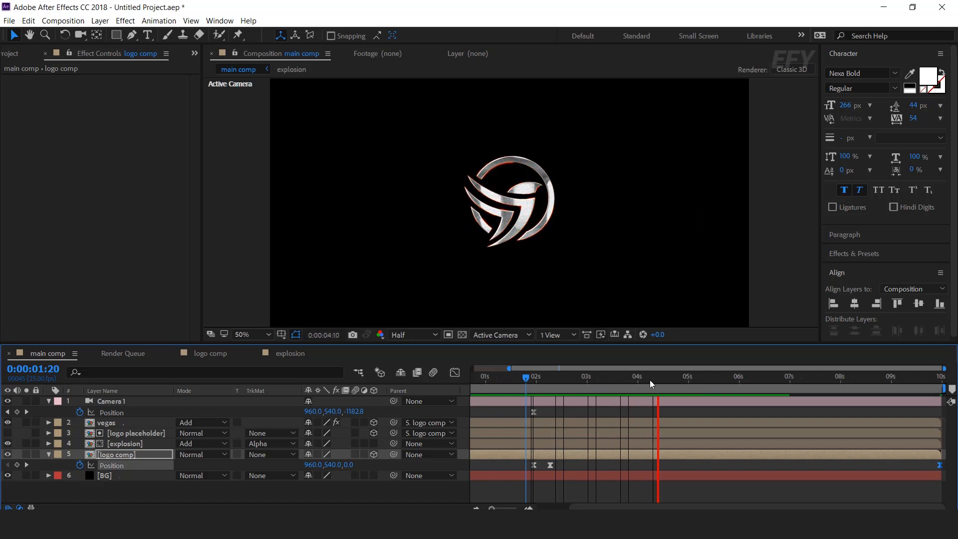
{"action": "left_click", "coordinate": [672, 380]}
Step: Place 3.1.mp4 between the logo comp and BG layers, and shift the clip to start at about 0:00:02:09
{"action": "scroll", "coordinate": [529, 453], "scroll_direction": "up", "scroll_amount": 2}
{"action": "left_click", "coordinate": [562, 379]}
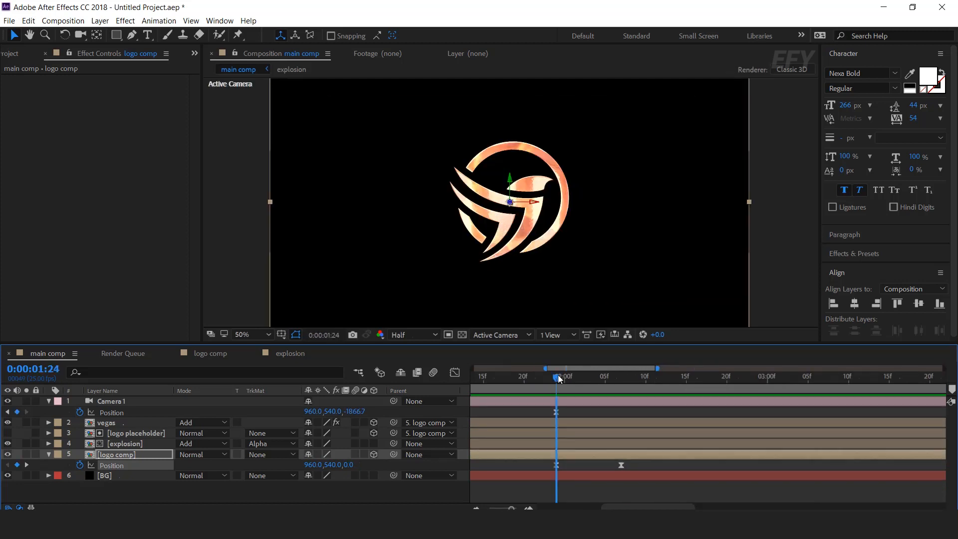
{"action": "scroll", "coordinate": [632, 440], "scroll_direction": "down", "scroll_amount": 3}
{"action": "left_click", "coordinate": [48, 454]}
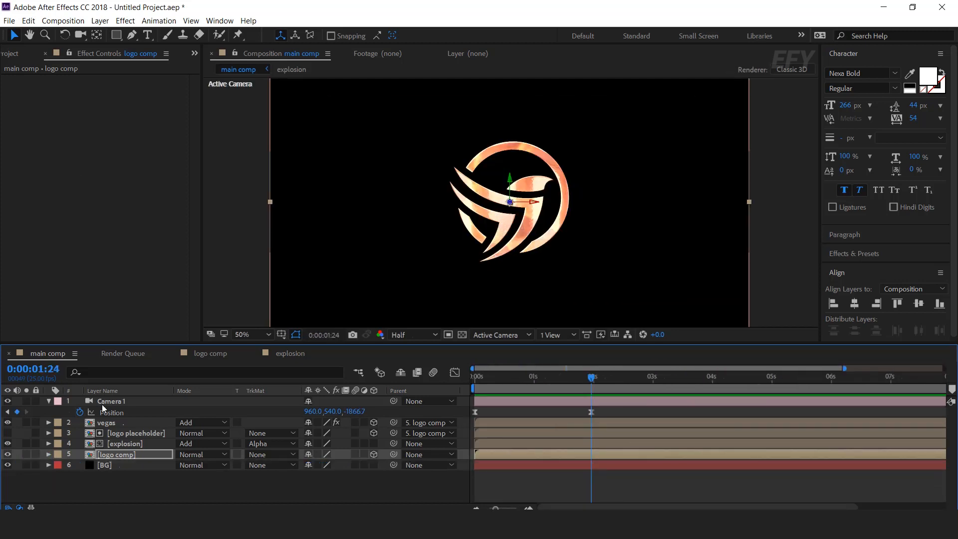
{"action": "left_click", "coordinate": [13, 53]}
{"action": "left_click", "coordinate": [55, 201]}
{"action": "left_click_drag", "start_coordinate": [55, 202], "coordinate": [131, 465]}
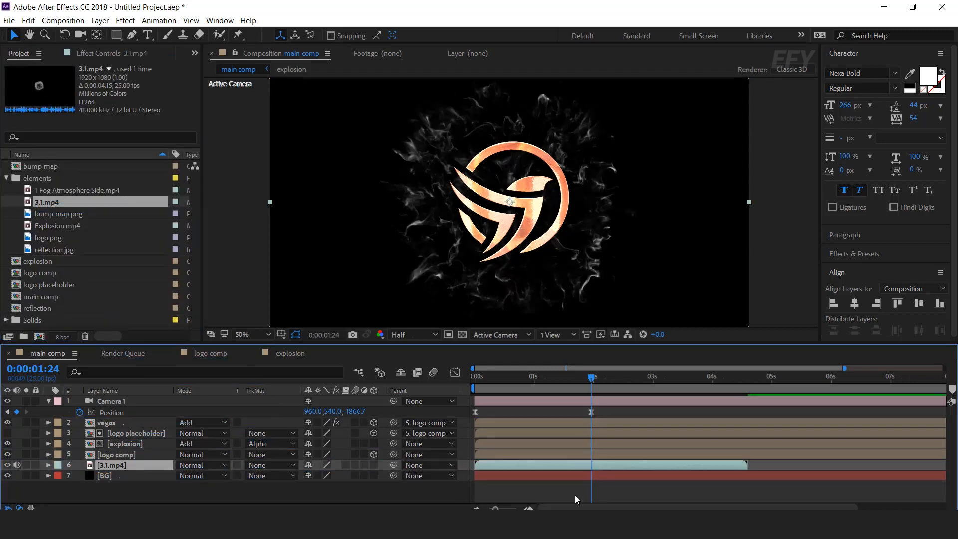
{"action": "left_click_drag", "start_coordinate": [559, 465], "coordinate": [651, 464]}
{"action": "left_click_drag", "start_coordinate": [569, 379], "coordinate": [615, 381]}
{"action": "left_click_drag", "start_coordinate": [634, 469], "coordinate": [653, 463]}
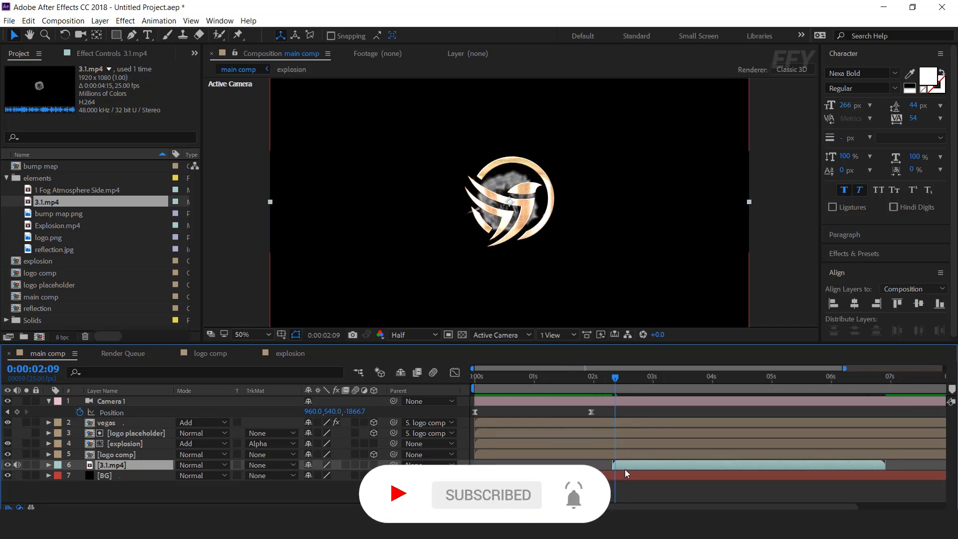
Step: Keyframe the 3.1.mp4 layer's opacity at 0% at 0:00:02:09 and 100% at 0:00:02:17
{"action": "key", "text": "alt+shift+t"}
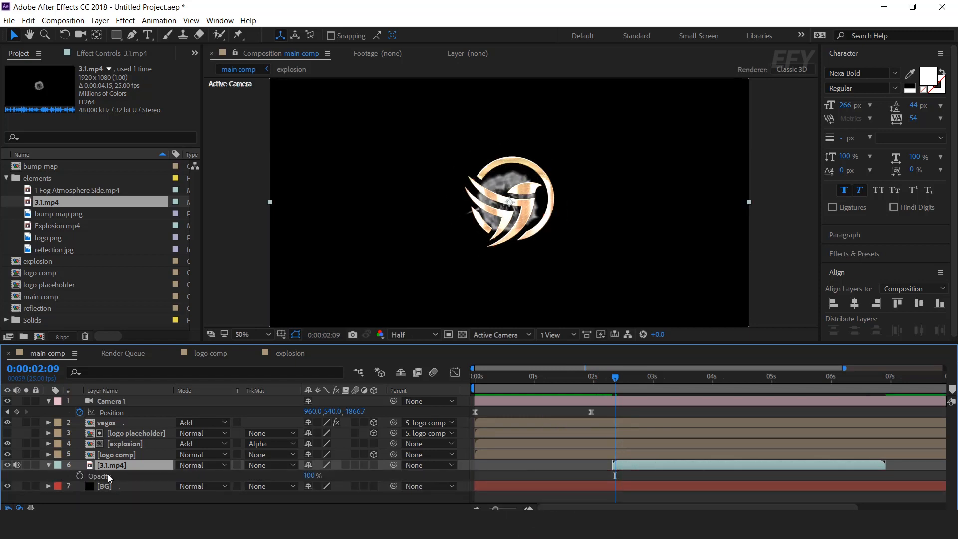
{"action": "left_click_drag", "start_coordinate": [310, 476], "coordinate": [156, 474]}
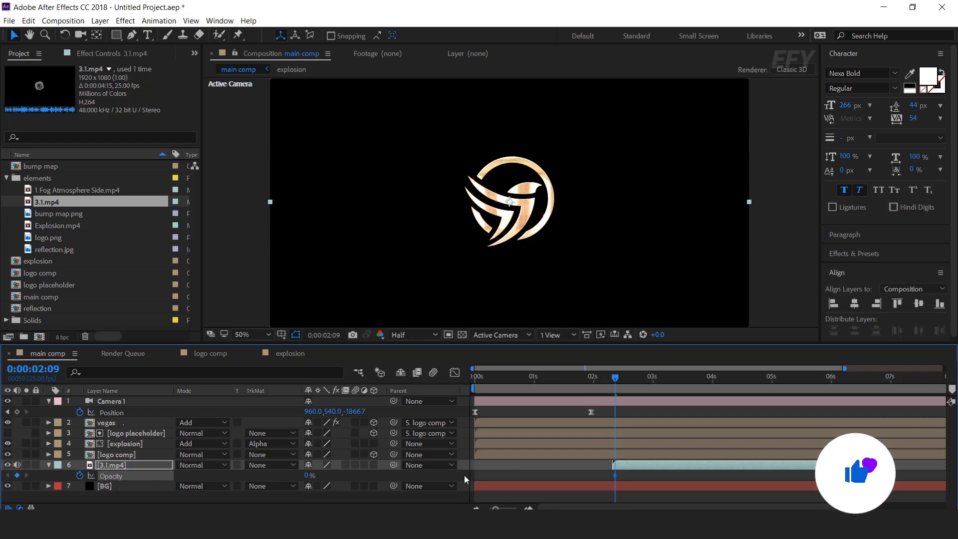
{"action": "left_click_drag", "start_coordinate": [622, 379], "coordinate": [633, 379]}
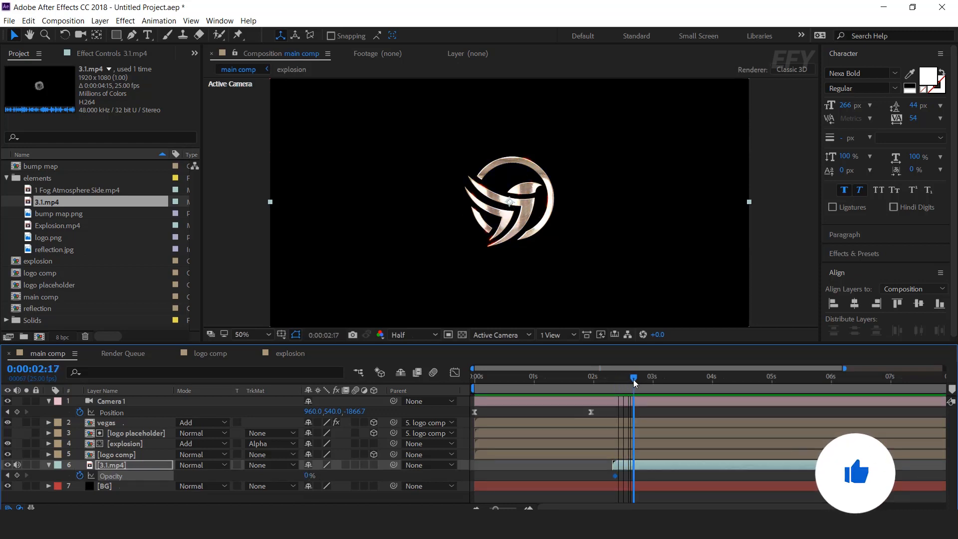
{"action": "left_click_drag", "start_coordinate": [308, 476], "coordinate": [369, 477]}
Step: Shift the 3.1.mp4 layer earlier, trim its start to about 0:00:02:06, and tighten its opacity fade-in to about three frames from there
{"action": "left_click_drag", "start_coordinate": [633, 379], "coordinate": [613, 378]}
{"action": "left_click_drag", "start_coordinate": [635, 463], "coordinate": [618, 475]}
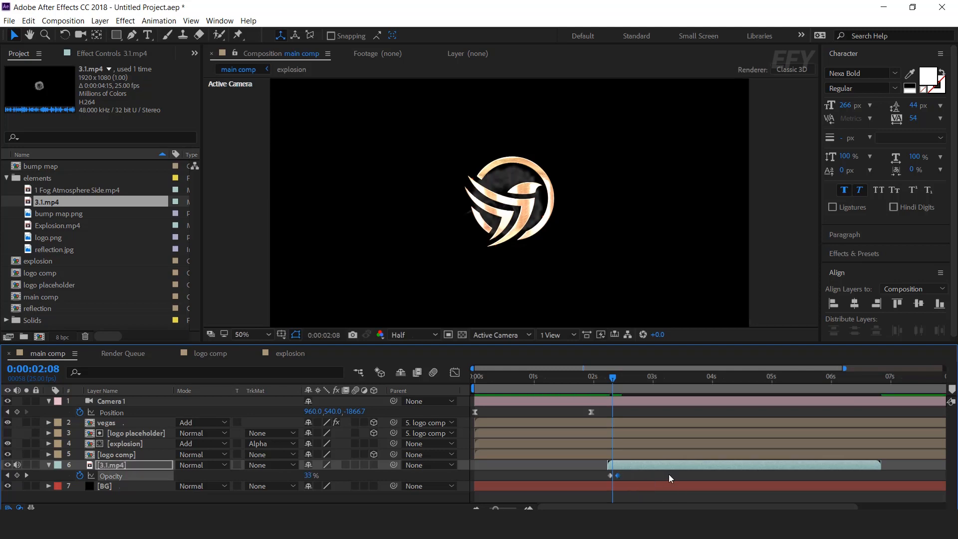
{"action": "left_click_drag", "start_coordinate": [615, 398], "coordinate": [628, 379]}
{"action": "key", "text": "space"}
{"action": "left_click", "coordinate": [604, 378]}
{"action": "scroll", "coordinate": [613, 457], "scroll_direction": "up", "scroll_amount": 1}
{"action": "mouse_move", "coordinate": [603, 465]}
{"action": "left_mouse_down"}
{"action": "mouse_move", "coordinate": [626, 466]}
{"action": "mouse_move", "coordinate": [574, 478]}
{"action": "mouse_move", "coordinate": [604, 476]}
{"action": "left_mouse_up"}
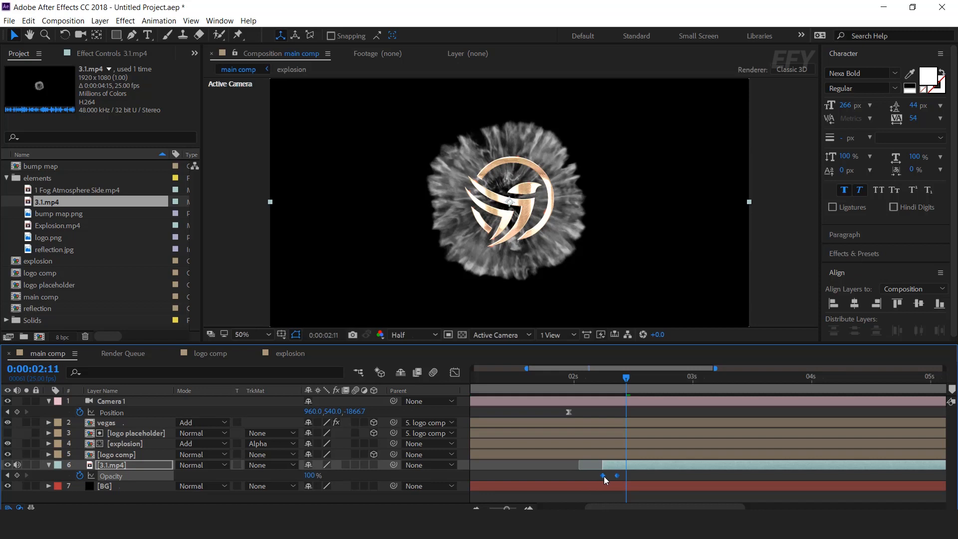
Step: Preview the smoke burst and its fade-in from 0:00:02:06, and play again from 0:00:01:18
{"action": "left_click_drag", "start_coordinate": [619, 378], "coordinate": [600, 382]}
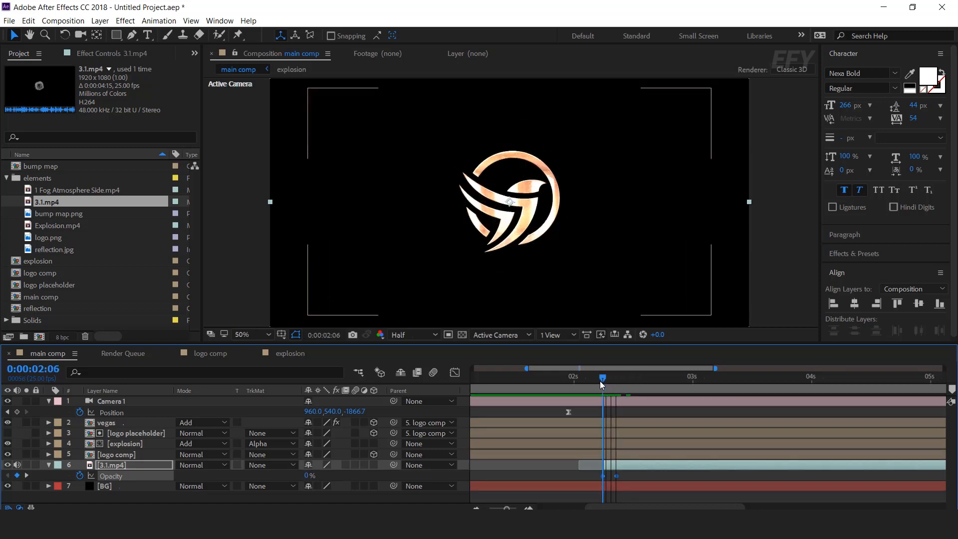
{"action": "key", "text": "space"}
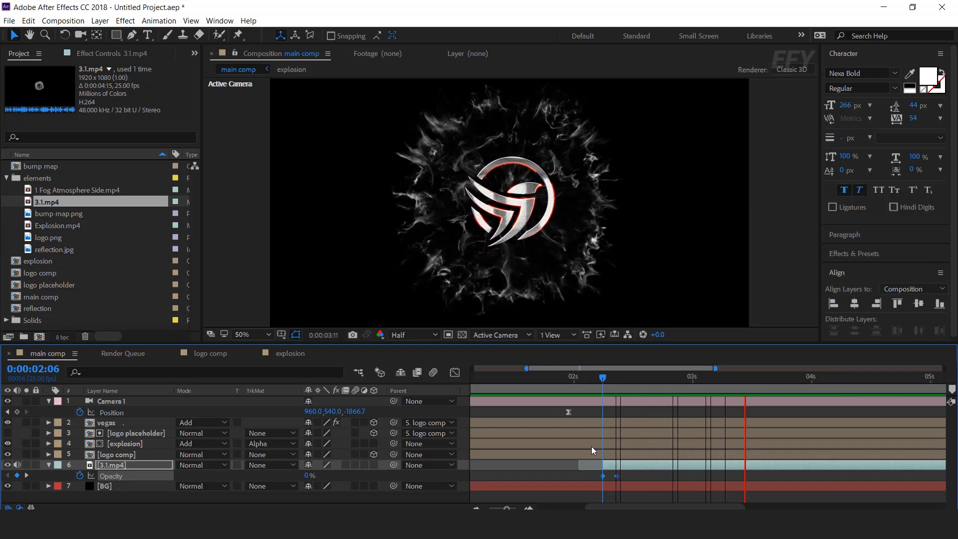
{"action": "scroll", "coordinate": [591, 448], "scroll_direction": "down", "scroll_amount": 3}
{"action": "mouse_move", "coordinate": [553, 377]}
{"action": "left_mouse_down"}
{"action": "mouse_move", "coordinate": [529, 380]}
{"action": "mouse_move", "coordinate": [555, 378]}
{"action": "left_mouse_up"}
{"action": "key", "text": "space"}
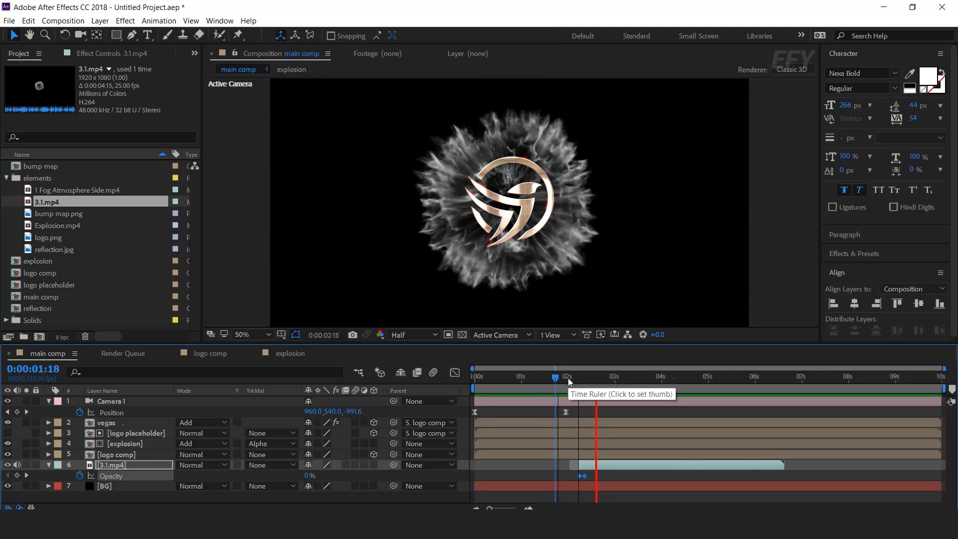
Step: Fade out the 3.1.mp4 layer by keyframing its opacity at 100% at about 0:00:05:00 and 0% at 0:00:05:09
{"action": "left_click_drag", "start_coordinate": [668, 380], "coordinate": [708, 380]}
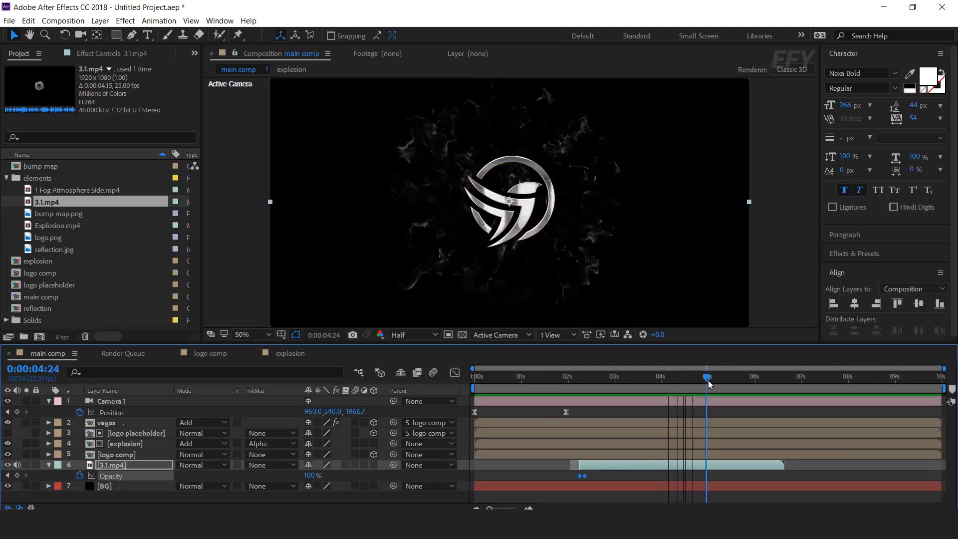
{"action": "left_click", "coordinate": [16, 475]}
{"action": "key", "text": "Page_Down"}
{"action": "key", "text": "Page_Down"}
{"action": "key", "text": "Page_Down"}
{"action": "key", "text": "Page_Down"}
{"action": "key", "text": "Page_Down"}
{"action": "key", "text": "Page_Down"}
{"action": "key", "text": "Page_Down"}
{"action": "key", "text": "Page_Down"}
{"action": "key", "text": "Page_Down"}
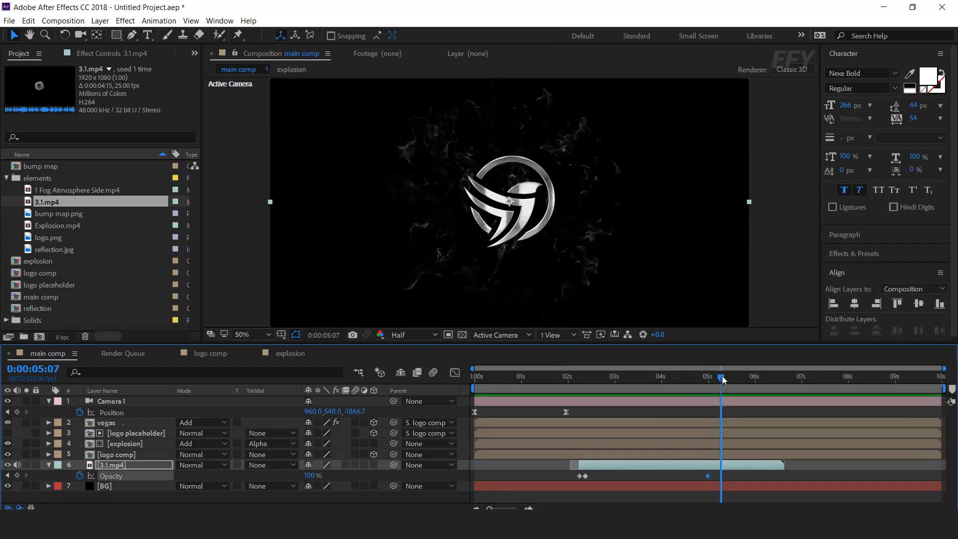
{"action": "left_click", "coordinate": [310, 476]}
{"action": "type", "text": "0"}
{"action": "key", "text": "Return"}
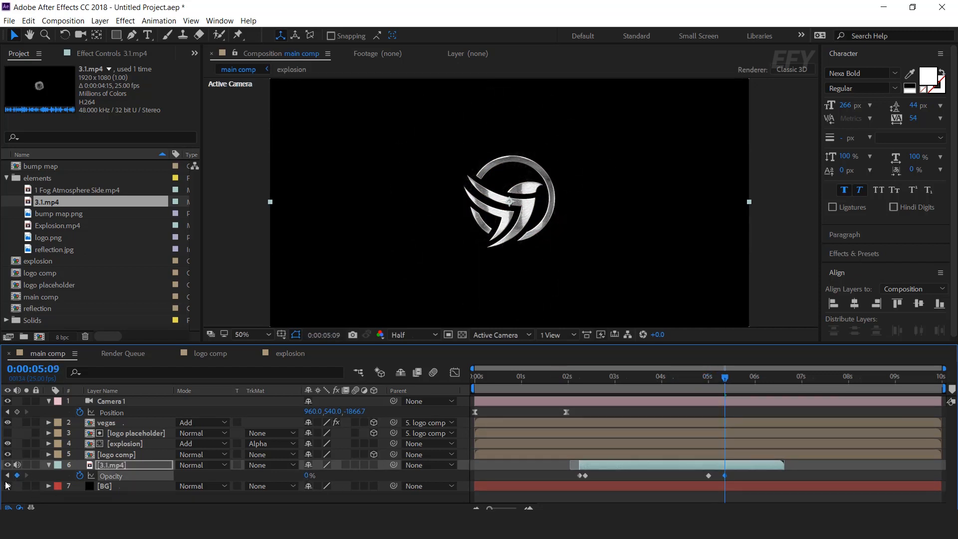
Step: Collapse the open layer properties, and create a comp-sized black solid named lens
{"action": "left_click", "coordinate": [49, 465]}
{"action": "left_click", "coordinate": [402, 496]}
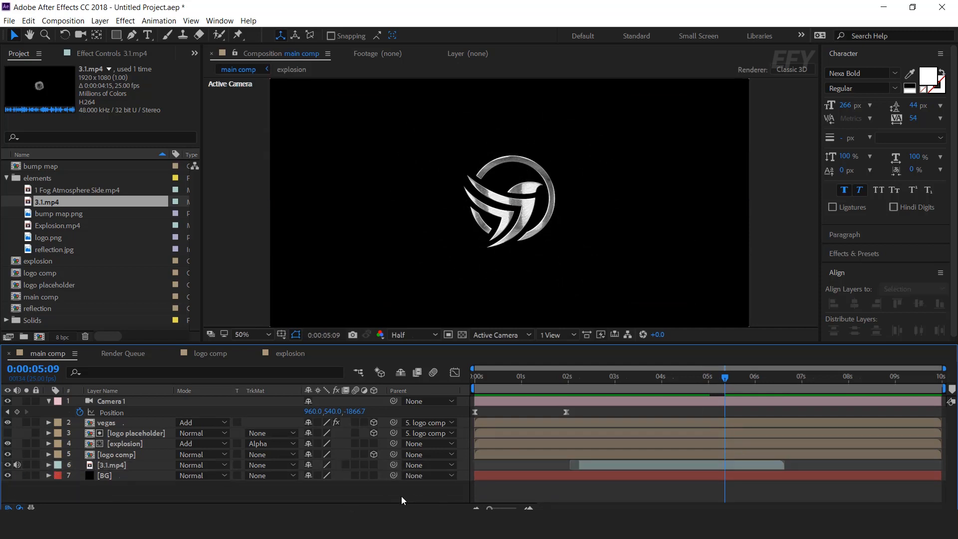
{"action": "key", "text": "u"}
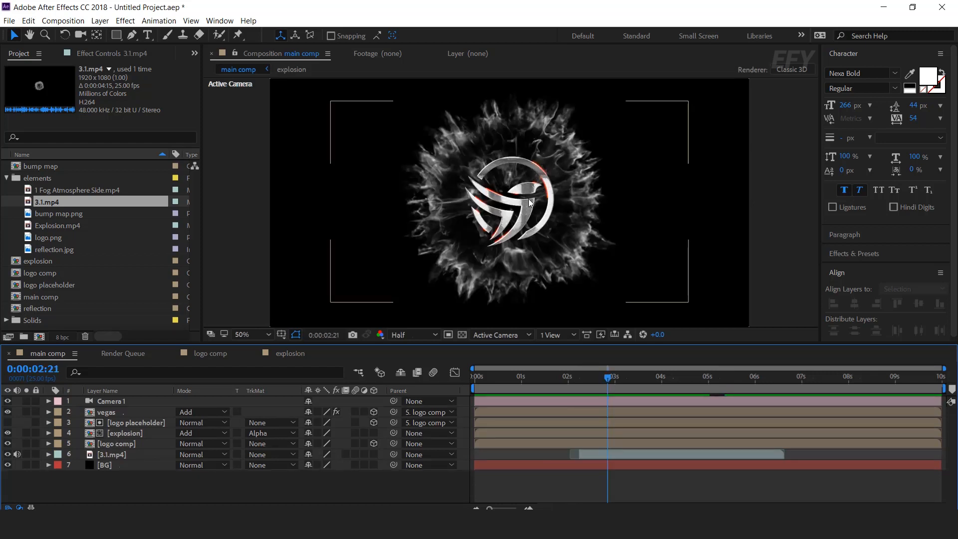
{"action": "right_click", "coordinate": [306, 485]}
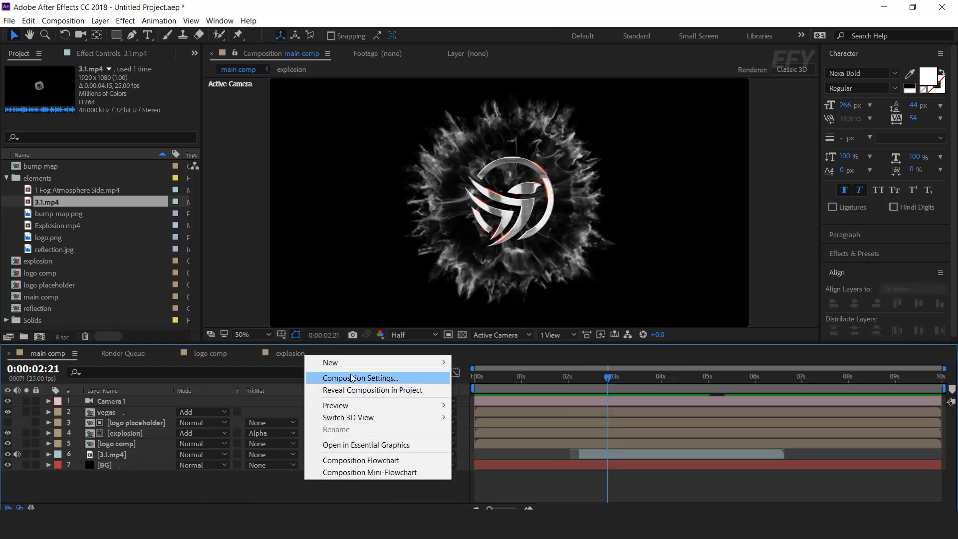
{"action": "mouse_move", "coordinate": [346, 363]}
{"action": "left_click", "coordinate": [482, 390]}
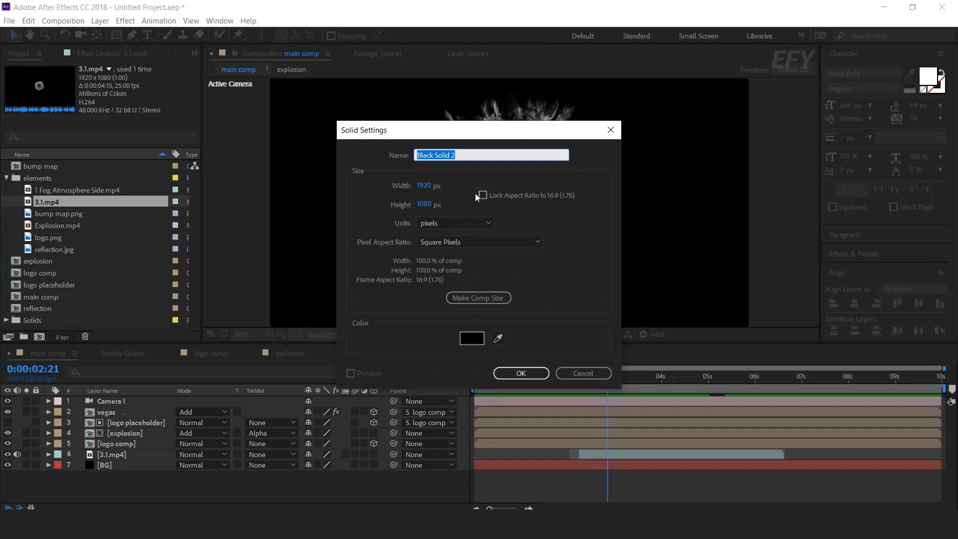
{"action": "type", "text": "lens"}
{"action": "key", "text": "Return"}
Step: Apply the Lens Flare effect to the lens solid with the 105mm Prime lens type
{"action": "key", "text": "ctrl+space"}
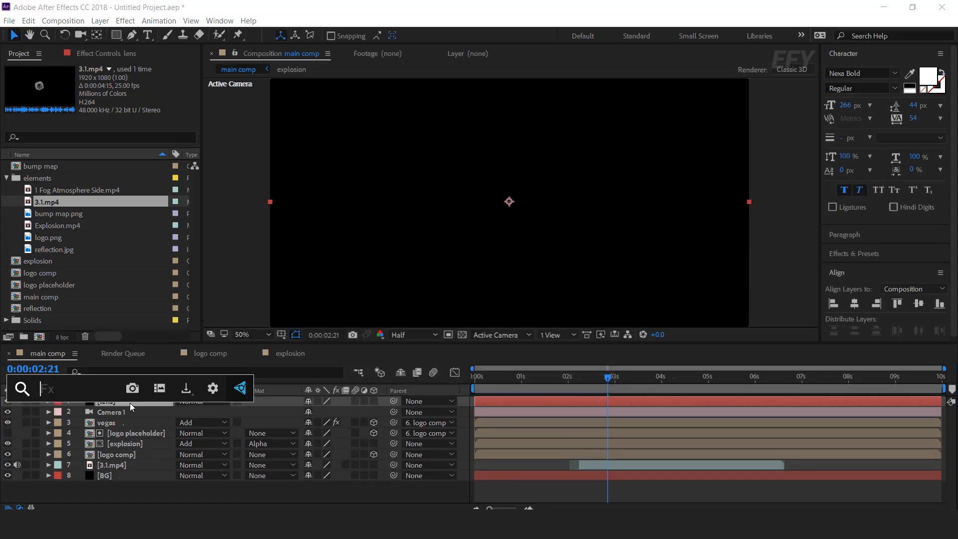
{"action": "type", "text": "len"}
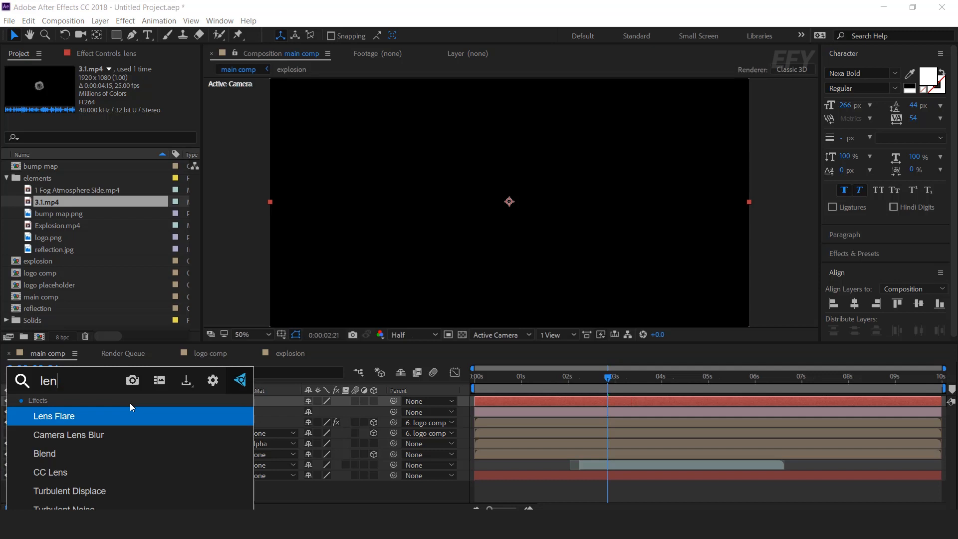
{"action": "key", "text": "Return"}
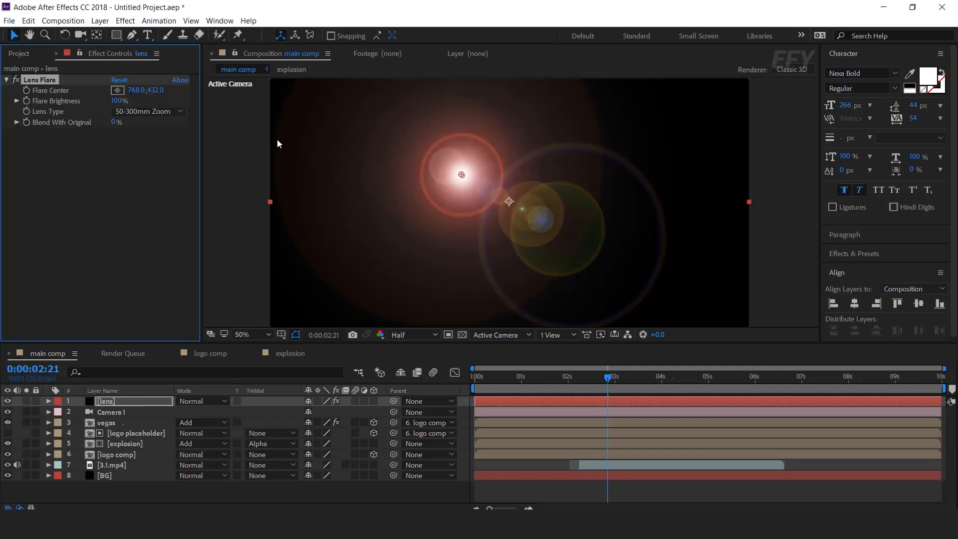
{"action": "left_click", "coordinate": [160, 109]}
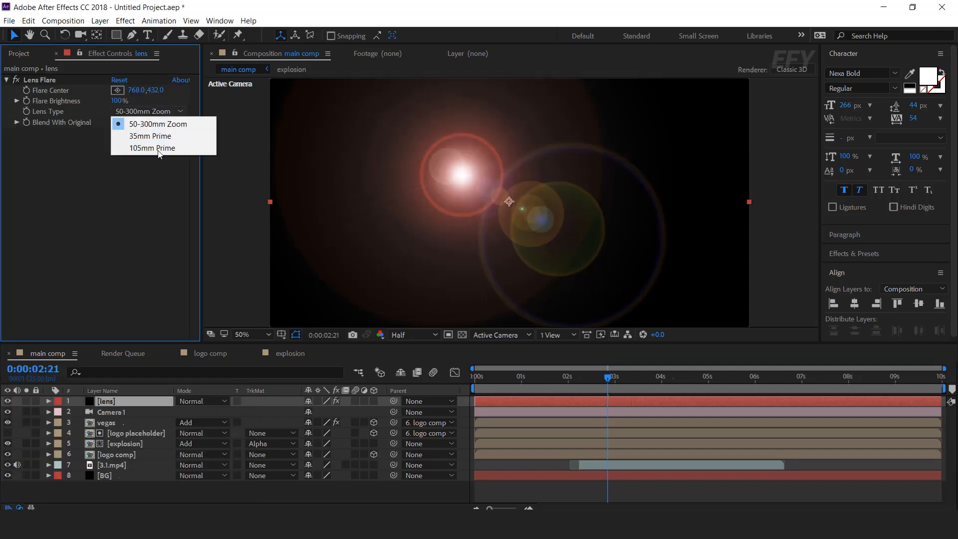
{"action": "left_click", "coordinate": [156, 148]}
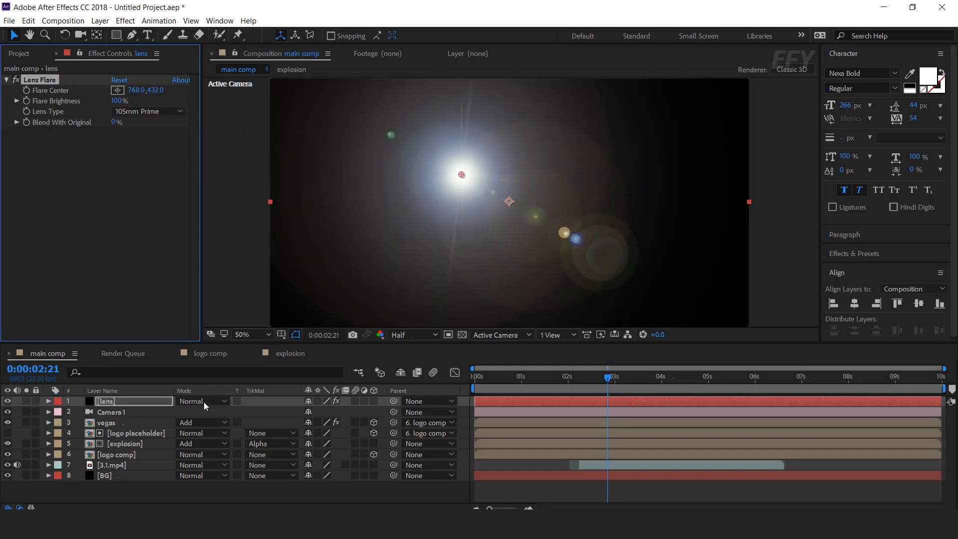
Step: Set the lens layer's blending mode to Screen, and centre the flare on the logo at 960.0, 540.0
{"action": "left_click", "coordinate": [205, 402]}
{"action": "left_click", "coordinate": [244, 207]}
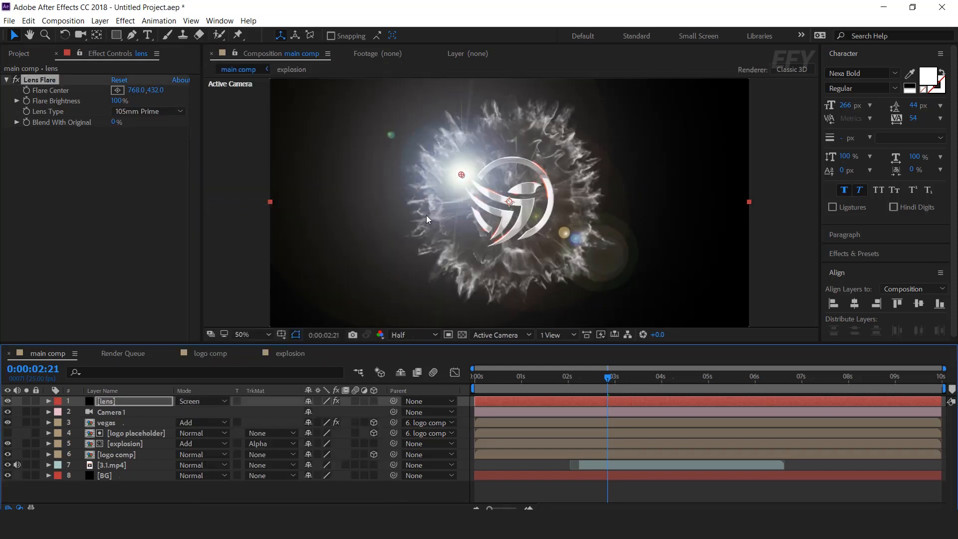
{"action": "left_click_drag", "start_coordinate": [461, 175], "coordinate": [511, 201]}
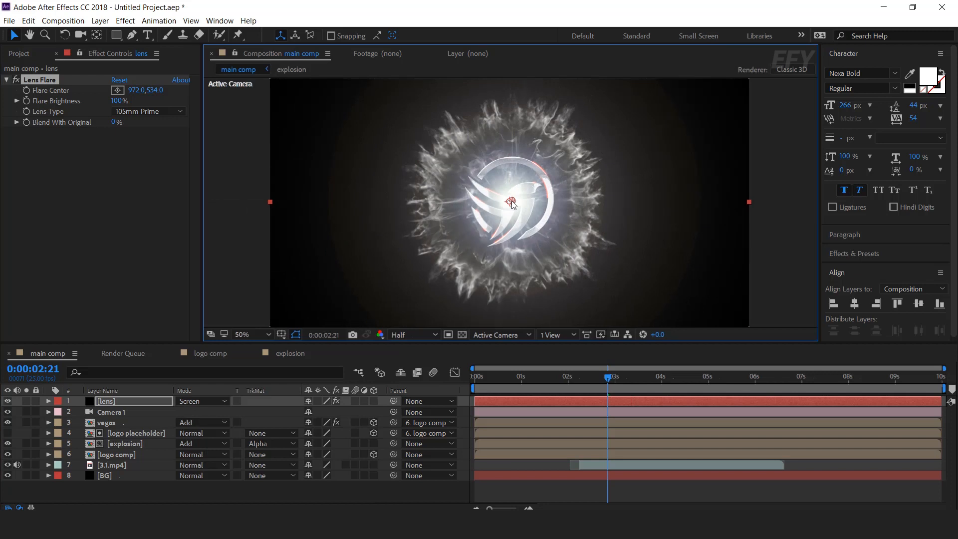
Step: Set the lens layer's Flare Brightness to 80% and keyframe it at 0:00:02:03
{"action": "mouse_move", "coordinate": [589, 376]}
{"action": "left_mouse_down"}
{"action": "mouse_move", "coordinate": [557, 379]}
{"action": "mouse_move", "coordinate": [574, 384]}
{"action": "left_mouse_up"}
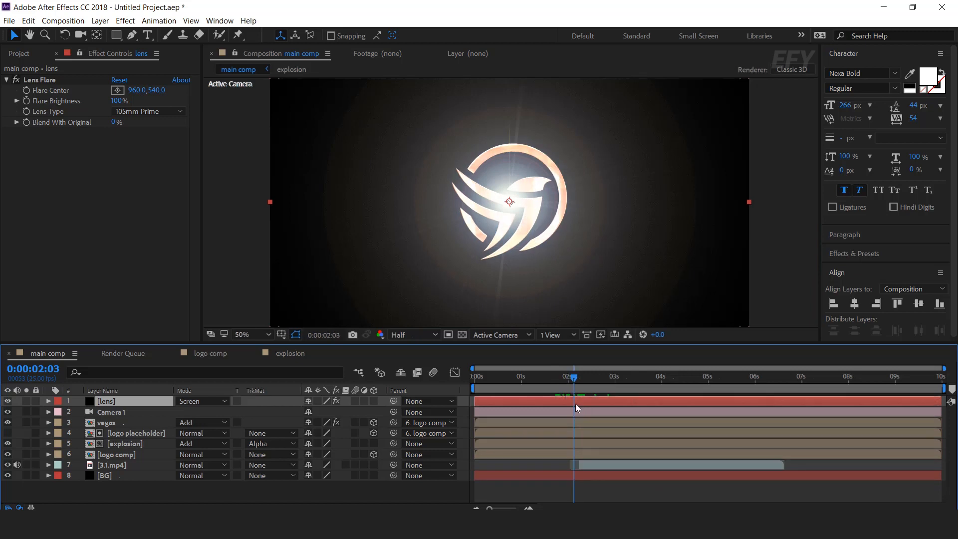
{"action": "left_click", "coordinate": [120, 101]}
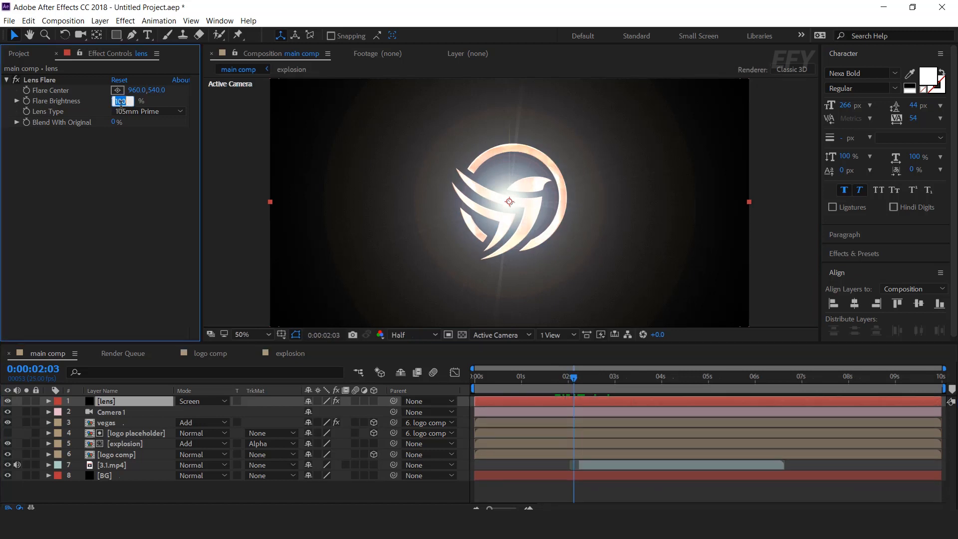
{"action": "type", "text": "80"}
{"action": "key", "text": "Return"}
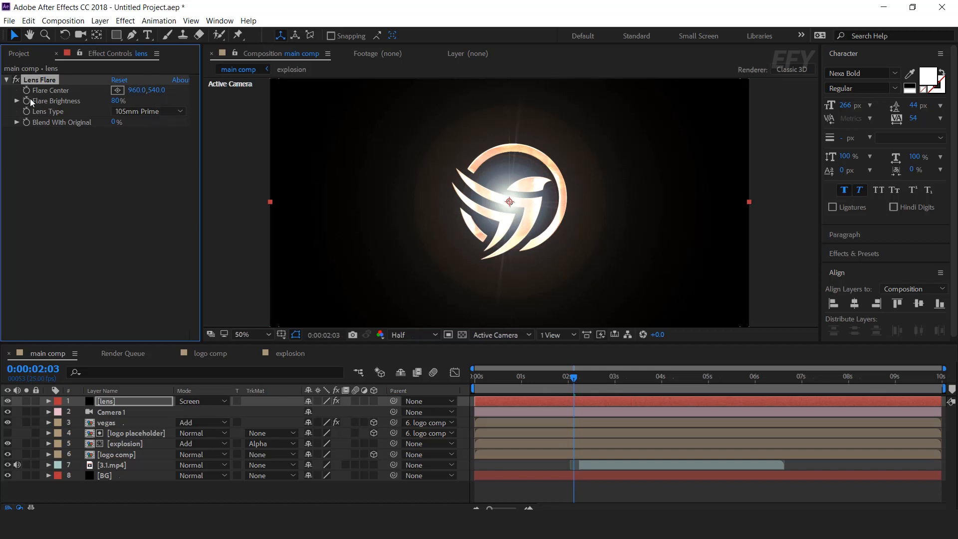
{"action": "key", "text": "u"}
{"action": "key", "text": "="}
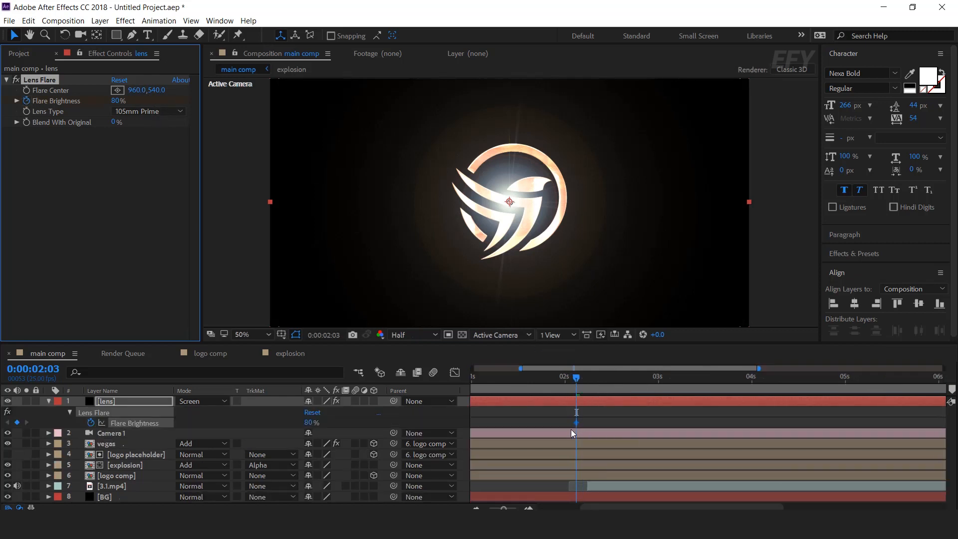
Step: Keyframe the lens layer's Flare Brightness at 0% at 0:00:01:24
{"action": "left_click_drag", "start_coordinate": [576, 378], "coordinate": [561, 378]}
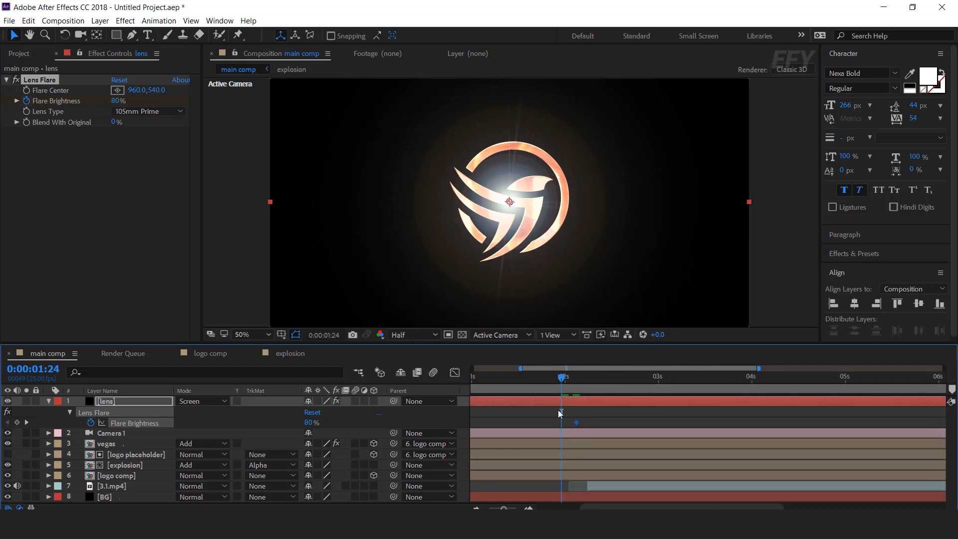
{"action": "left_click", "coordinate": [120, 101]}
{"action": "type", "text": "0"}
{"action": "key", "text": "Return"}
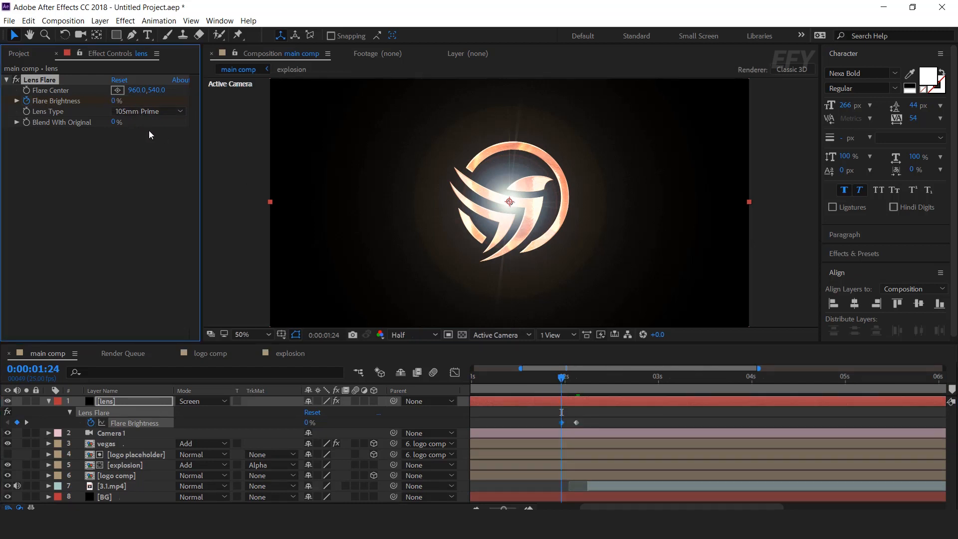
Step: Keyframe the lens layer's Flare Brightness at 0% at 0:00:02:13
{"action": "left_click_drag", "start_coordinate": [567, 381], "coordinate": [613, 381]}
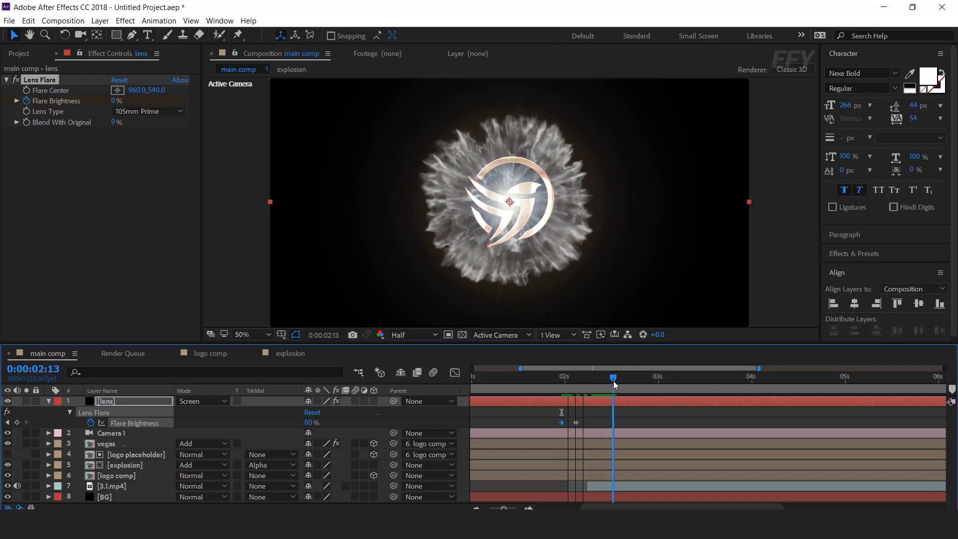
{"action": "left_click", "coordinate": [118, 101]}
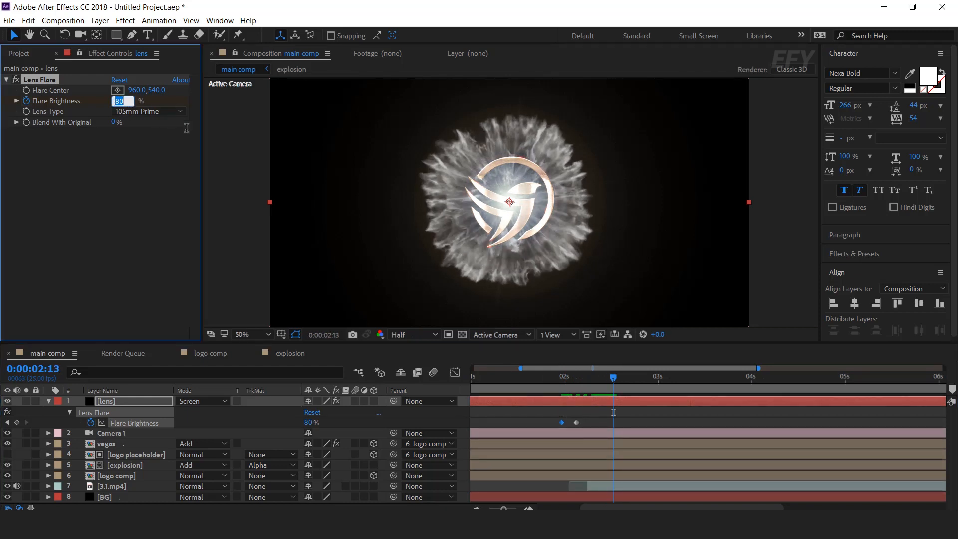
{"action": "type", "text": "0"}
{"action": "key", "text": "Return"}
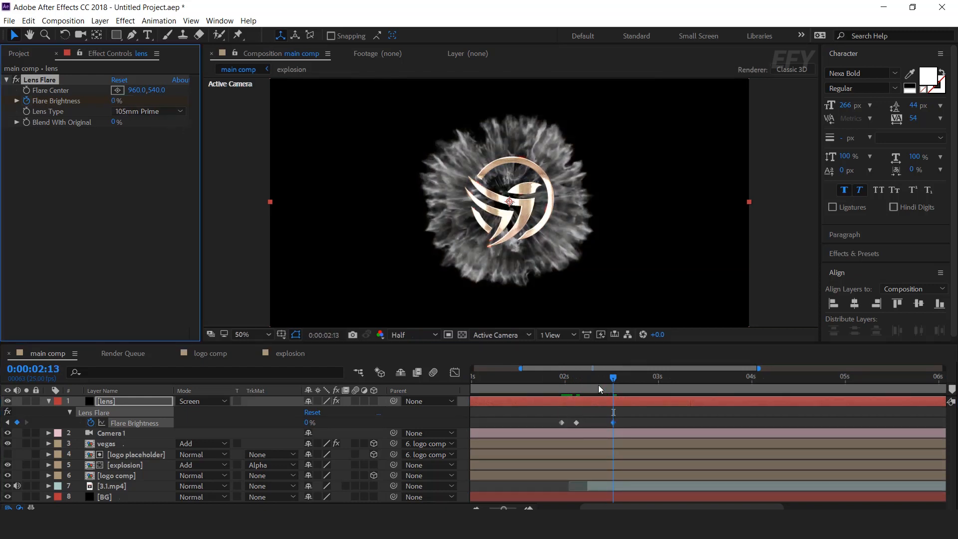
Step: Add Hue/Saturation to the lens layer at 0:00:02:03, enable Colorize and set Colorize Hue to -5.0°
{"action": "mouse_move", "coordinate": [566, 380]}
{"action": "left_mouse_down"}
{"action": "mouse_move", "coordinate": [604, 381]}
{"action": "mouse_move", "coordinate": [576, 383]}
{"action": "left_mouse_up"}
{"action": "left_click", "coordinate": [122, 401]}
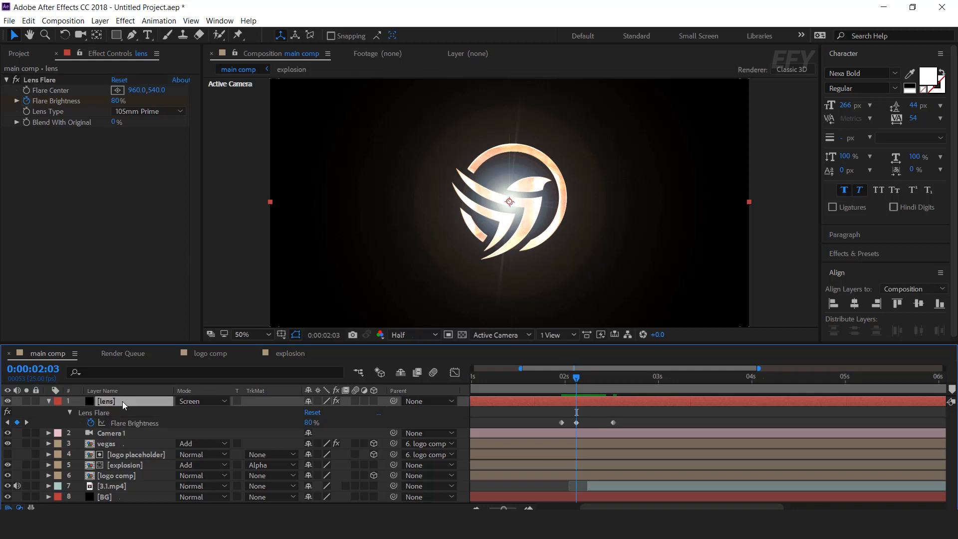
{"action": "key", "text": "ctrl+space"}
{"action": "type", "text": "hue"}
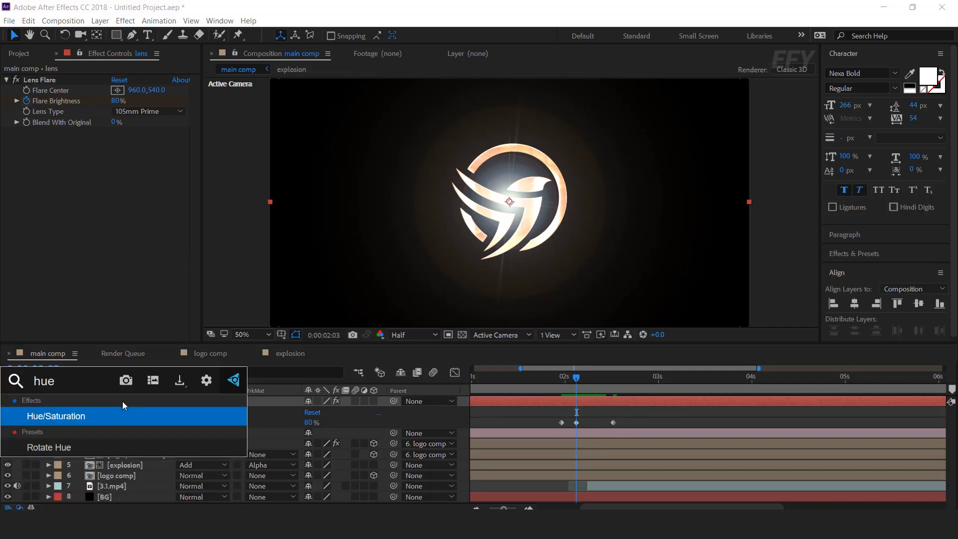
{"action": "key", "text": "Return"}
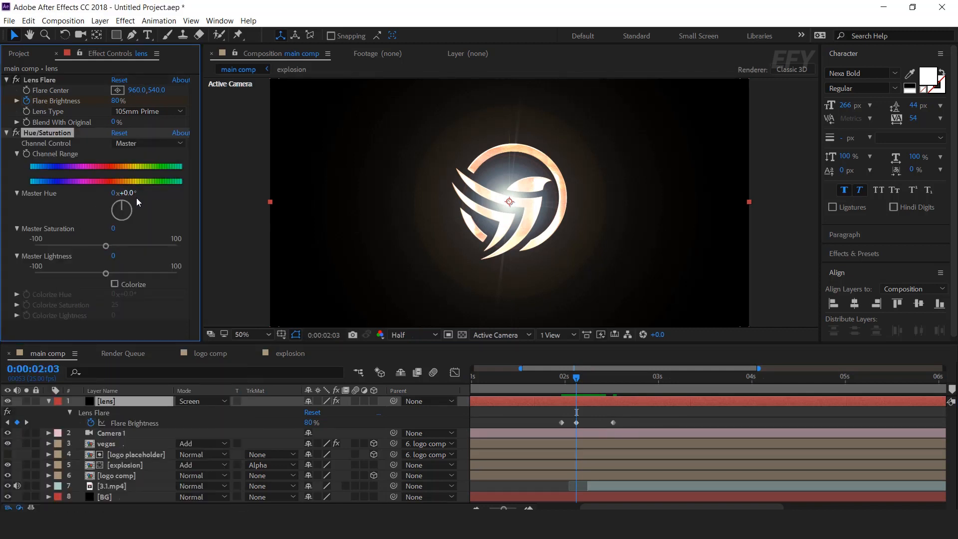
{"action": "left_click", "coordinate": [115, 283]}
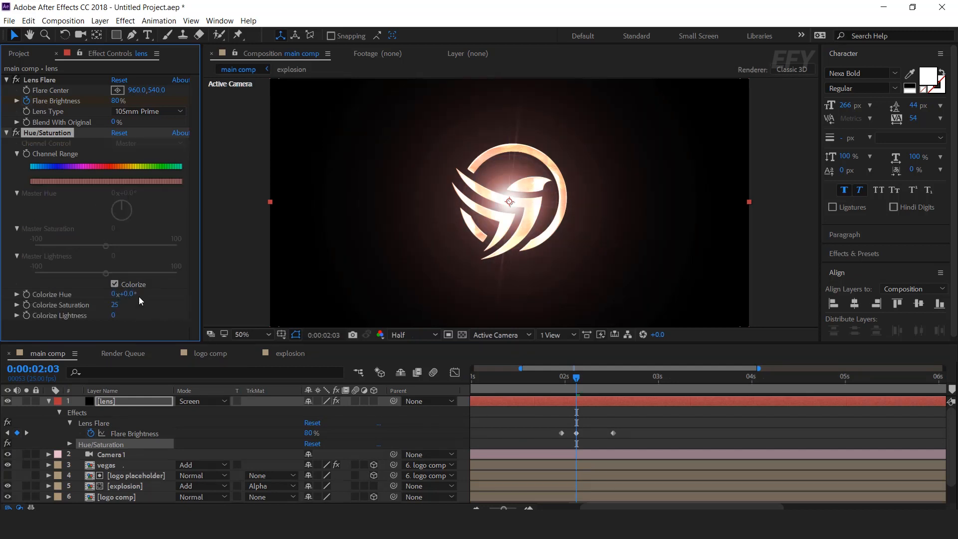
{"action": "mouse_move", "coordinate": [131, 298]}
{"action": "left_mouse_down"}
{"action": "mouse_move", "coordinate": [152, 302]}
{"action": "mouse_move", "coordinate": [138, 302]}
{"action": "left_mouse_up"}
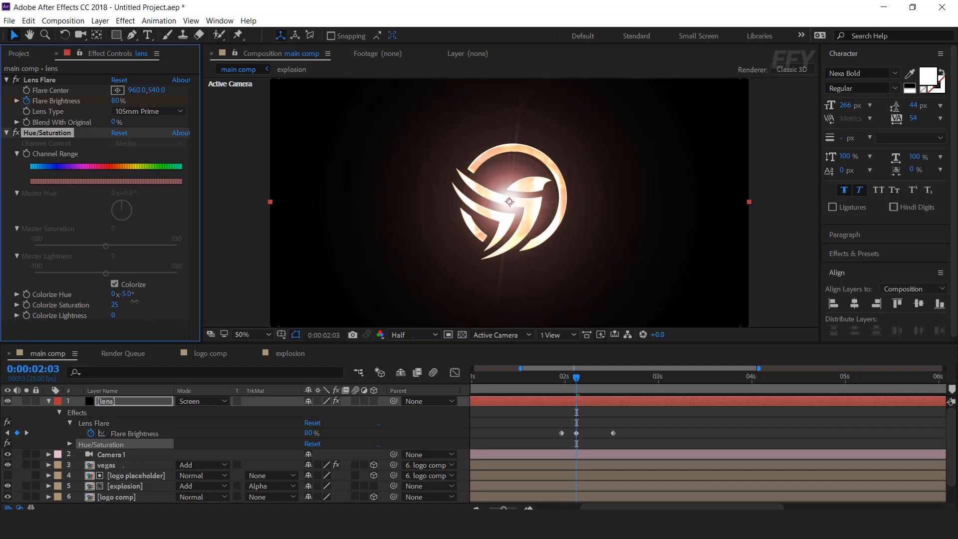
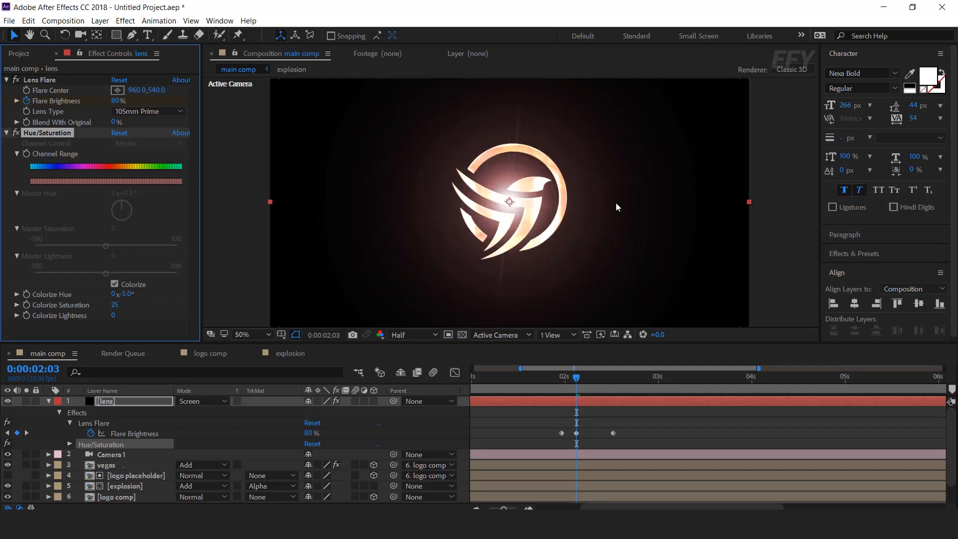
{"action": "left_click", "coordinate": [7, 133]}
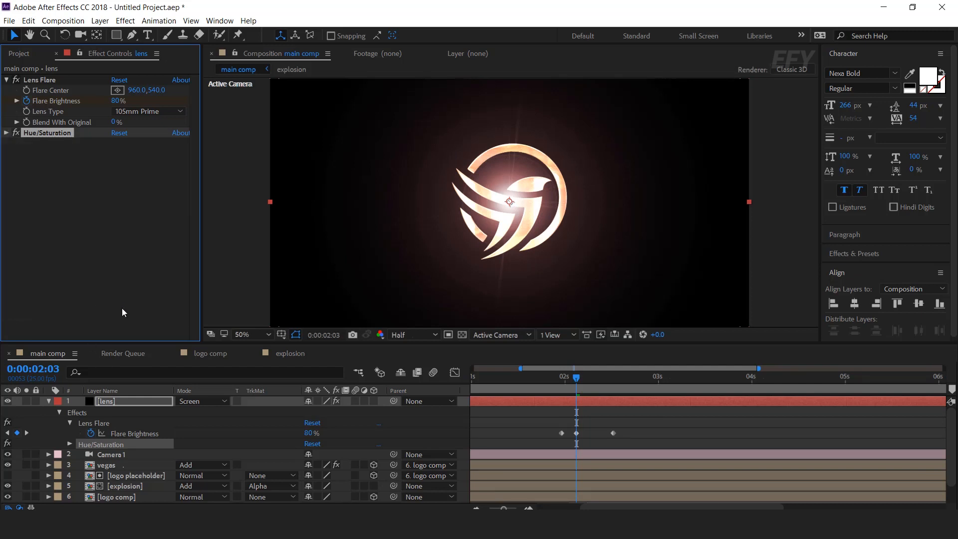
Step: Add the Curves effect to the lens layer and steepen its RGB curve by lowering the shadows and pulling in the white point
{"action": "key", "text": "ctrl+space"}
{"action": "type", "text": "cur"}
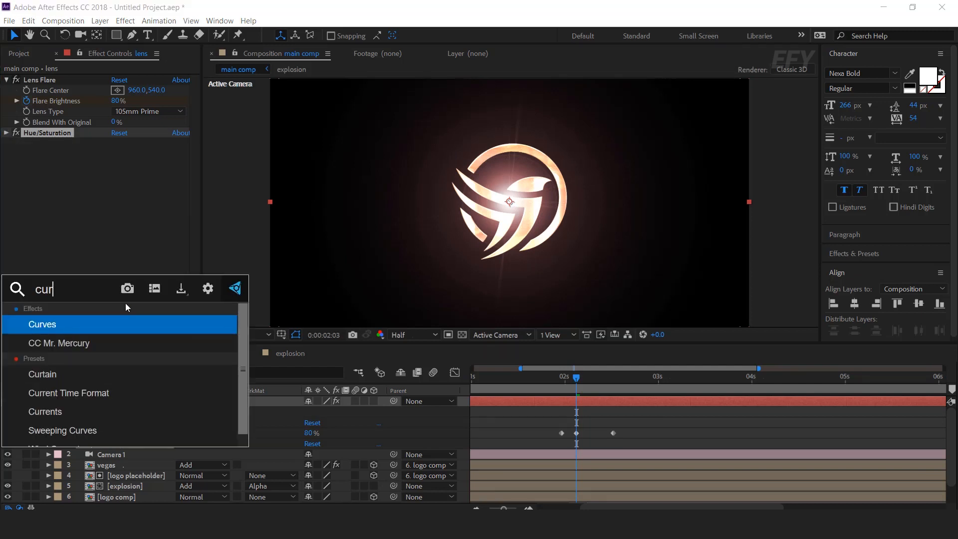
{"action": "key", "text": "Return"}
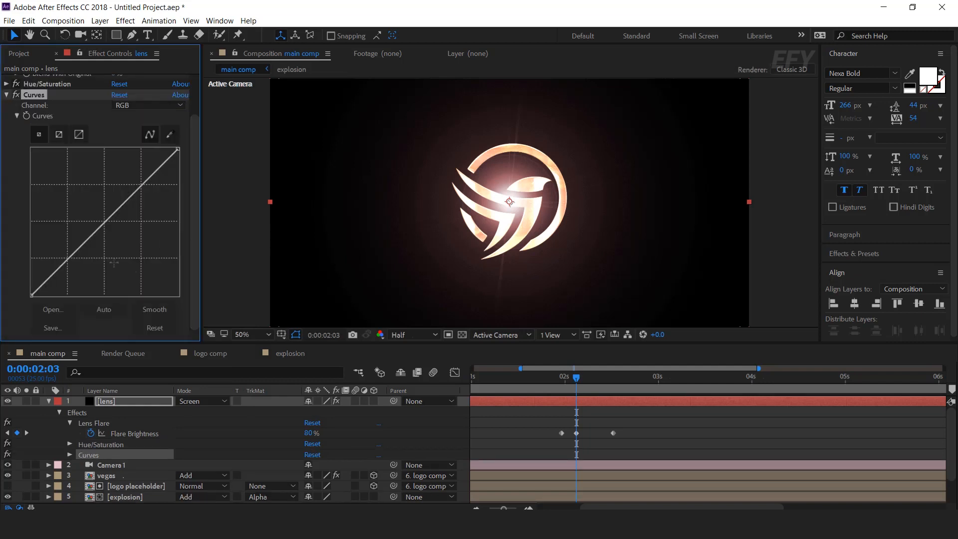
{"action": "left_click_drag", "start_coordinate": [69, 254], "coordinate": [81, 257]}
{"action": "left_click_drag", "start_coordinate": [178, 149], "coordinate": [141, 148]}
Step: Warm the lens flare in Curves by raising the Red channel's midtones and lowering the Blue channel's midtones
{"action": "left_click", "coordinate": [150, 105]}
{"action": "left_click", "coordinate": [130, 135]}
{"action": "mouse_move", "coordinate": [104, 222]}
{"action": "left_mouse_down"}
{"action": "mouse_move", "coordinate": [99, 217]}
{"action": "mouse_move", "coordinate": [111, 230]}
{"action": "left_mouse_up"}
{"action": "left_click", "coordinate": [150, 105]}
{"action": "left_click", "coordinate": [131, 157]}
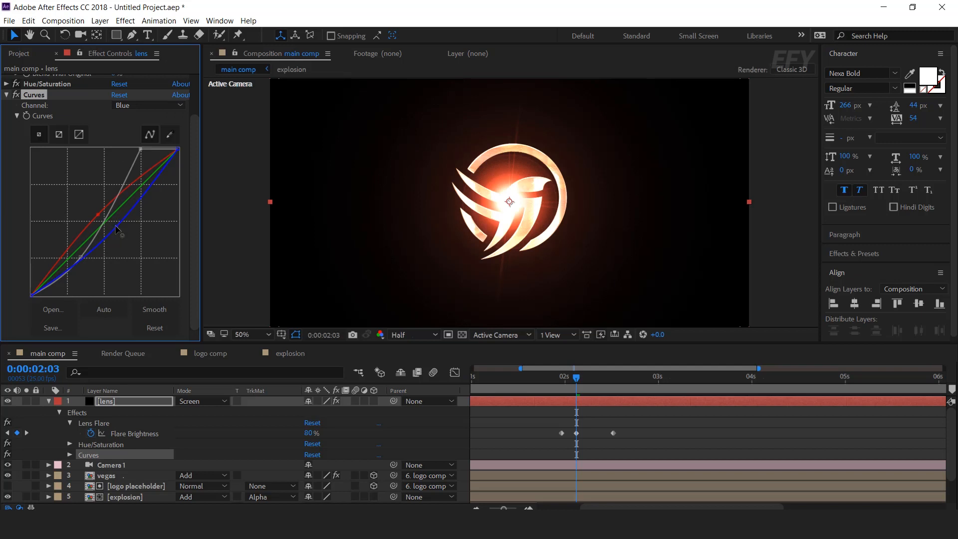
{"action": "left_click", "coordinate": [6, 94]}
Step: Add Fast Box Blur to the lens layer and keyframe its Blur Radius at 3.0 at 0:00:01:24
{"action": "key", "text": "ctrl+space"}
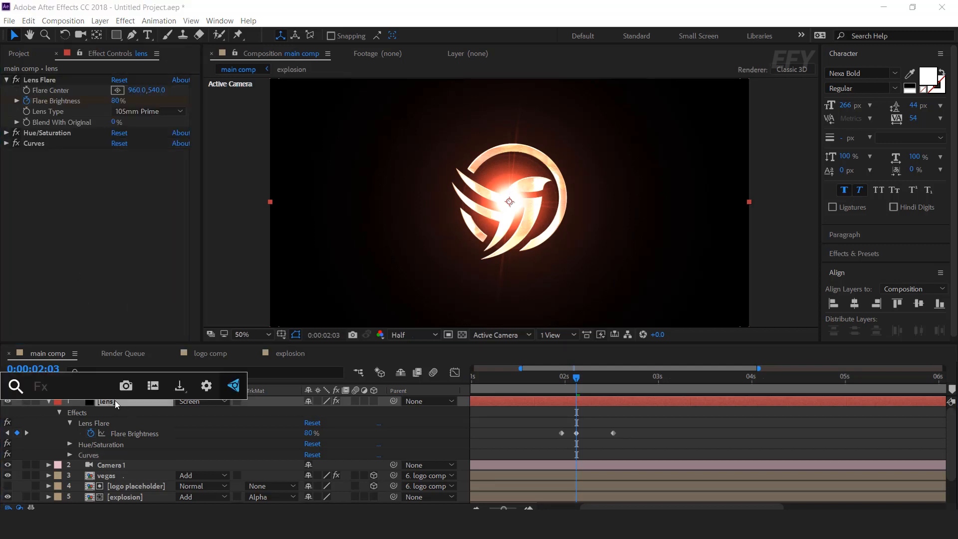
{"action": "type", "text": "fast"}
{"action": "key", "text": "Return"}
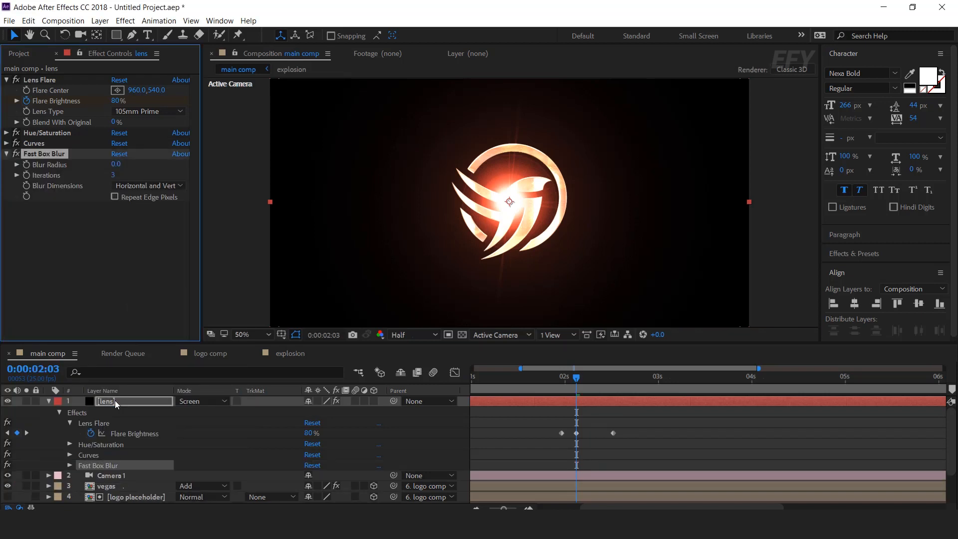
{"action": "left_click_drag", "start_coordinate": [576, 378], "coordinate": [562, 379]}
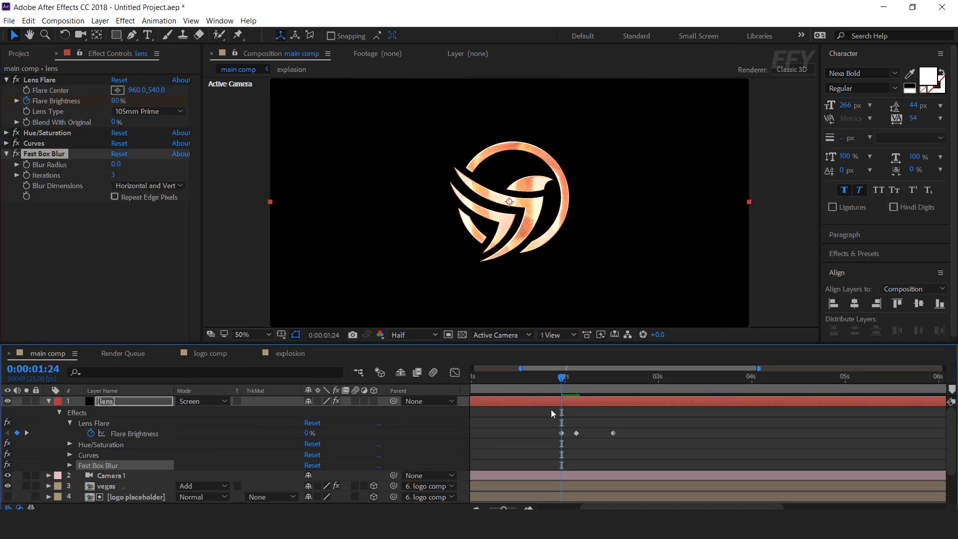
{"action": "left_click", "coordinate": [116, 166]}
{"action": "type", "text": "3"}
{"action": "key", "text": "Return"}
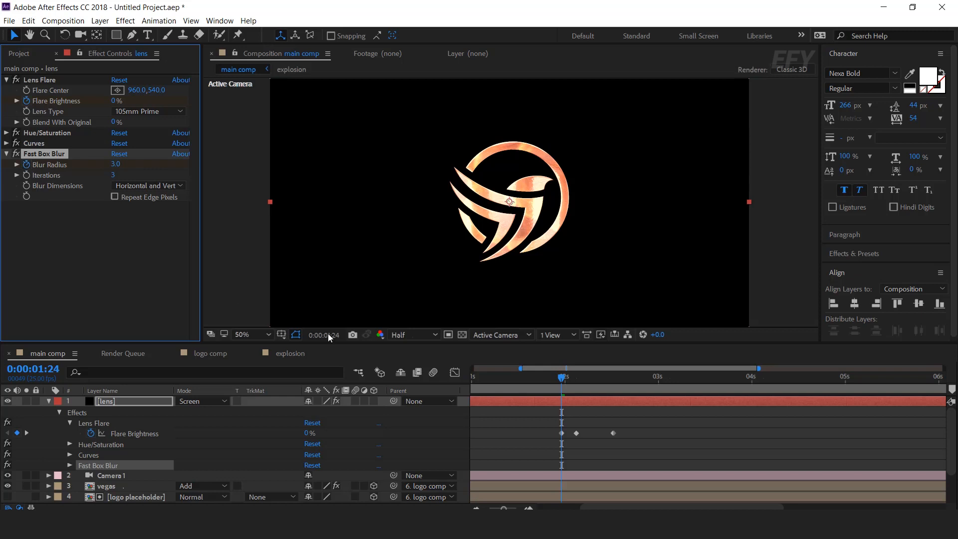
Step: Keyframe the lens layer's Blur Radius at 0.0 at 0:00:02:05
{"action": "left_click_drag", "start_coordinate": [562, 378], "coordinate": [583, 379]}
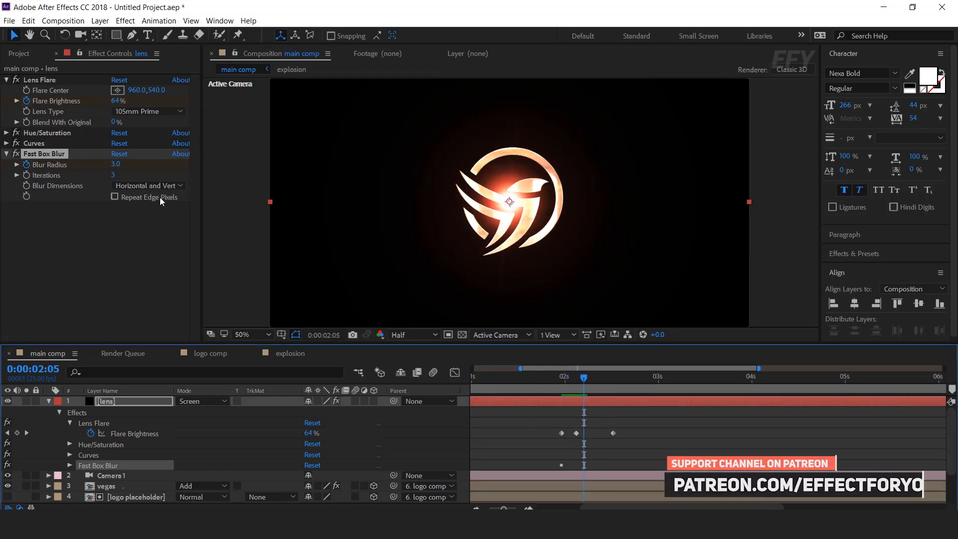
{"action": "left_click", "coordinate": [115, 165]}
{"action": "type", "text": "0"}
{"action": "key", "text": "Return"}
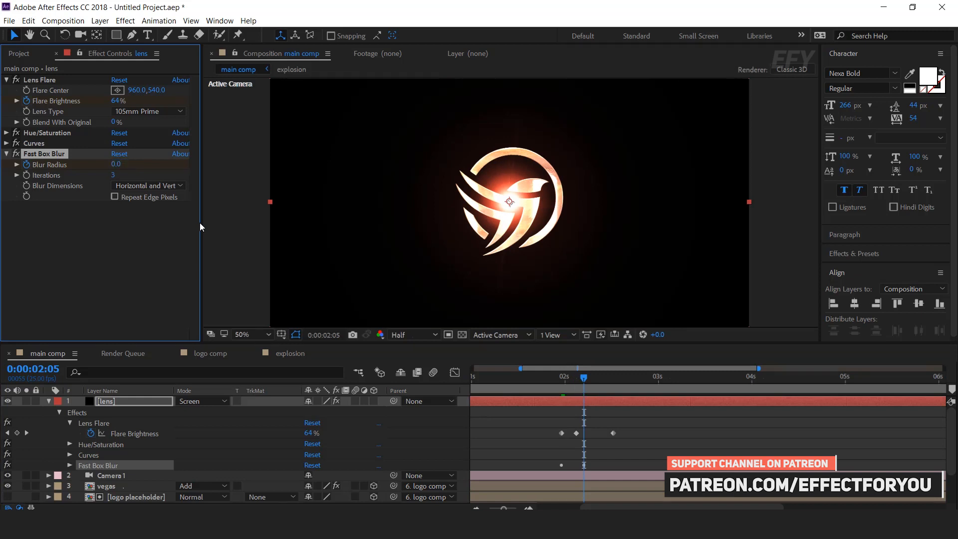
Step: Shift all Flare Brightness and Blur Radius keyframes of the lens layer forward by about 5 frames, and preview the timing
{"action": "left_click", "coordinate": [606, 377]}
{"action": "scroll", "coordinate": [634, 435], "scroll_direction": "down", "scroll_amount": 3}
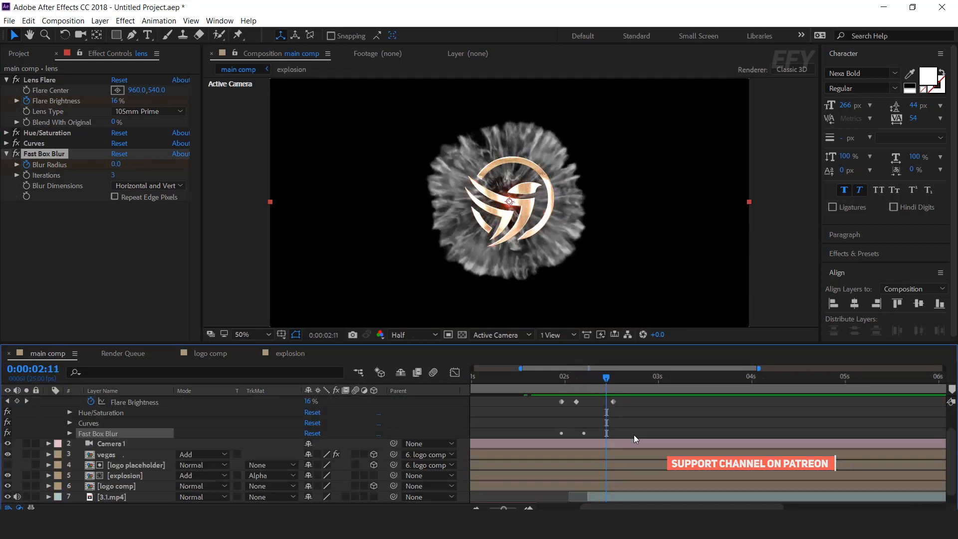
{"action": "scroll", "coordinate": [633, 435], "scroll_direction": "up", "scroll_amount": 3}
{"action": "left_click", "coordinate": [622, 402]}
{"action": "key", "text": "u"}
{"action": "key", "text": "u"}
{"action": "left_click_drag", "start_coordinate": [649, 408], "coordinate": [538, 445]}
{"action": "scroll", "coordinate": [589, 394], "scroll_direction": "down", "scroll_amount": 2}
{"action": "left_click_drag", "start_coordinate": [604, 378], "coordinate": [633, 401]}
{"action": "left_click_drag", "start_coordinate": [561, 380], "coordinate": [578, 382]}
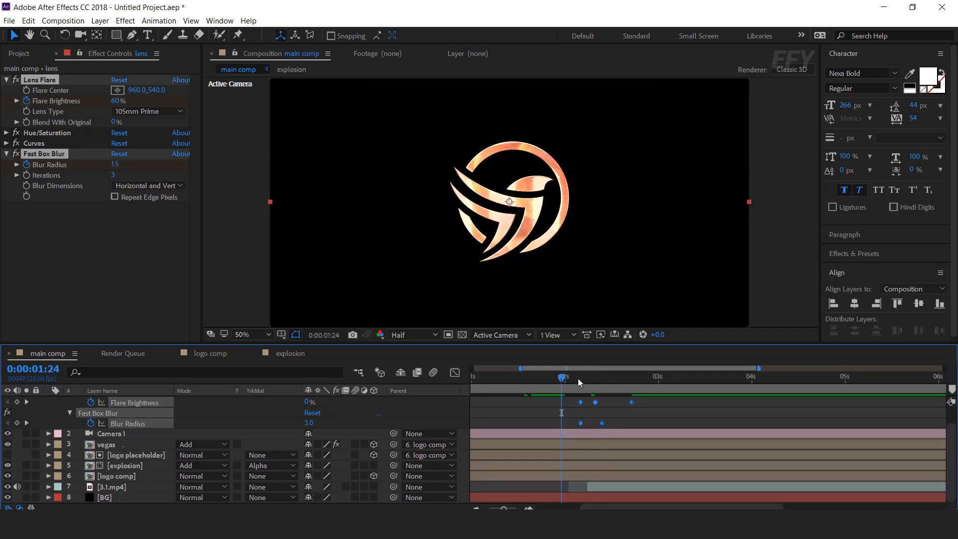
{"action": "key", "text": "space"}
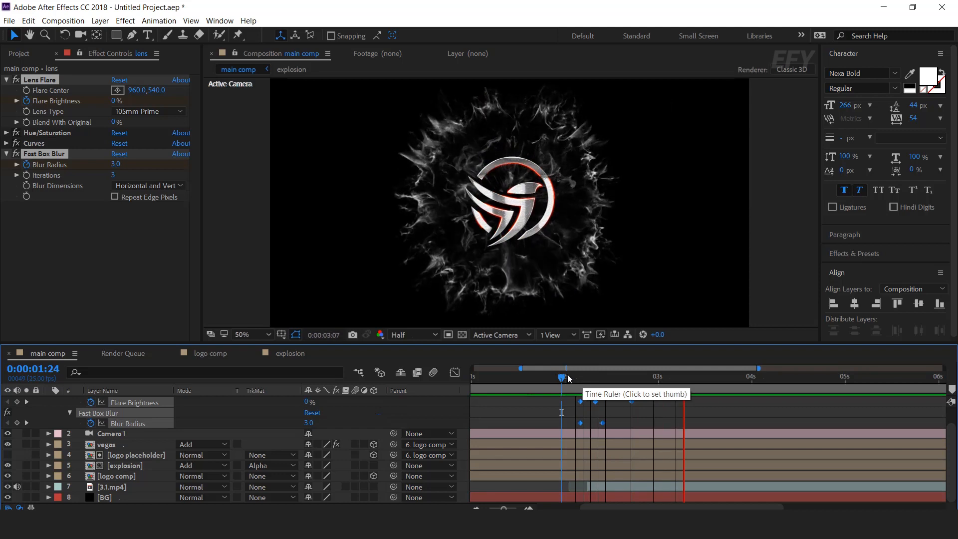
{"action": "left_click", "coordinate": [528, 377]}
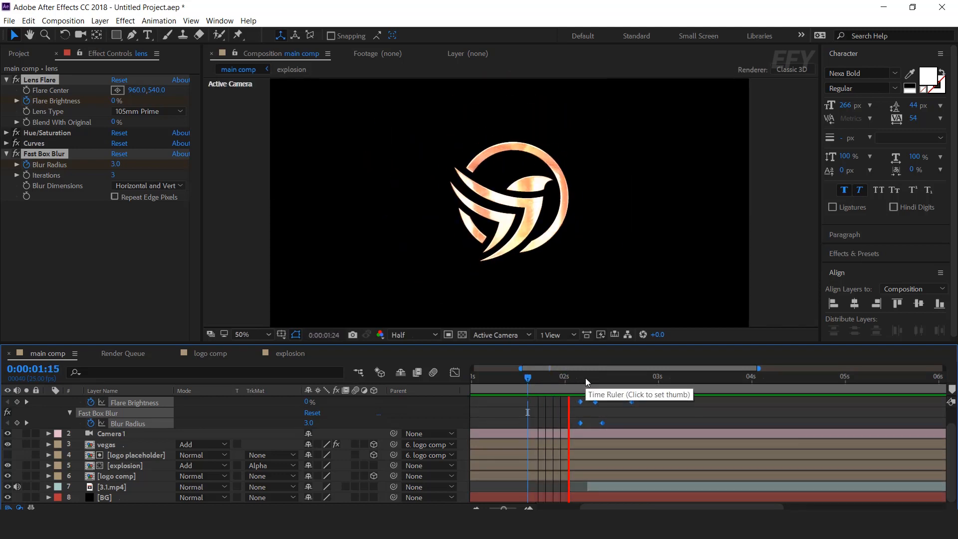
Step: Collapse the lens layer's properties and create a black solid named "top lens" in main comp
{"action": "left_click_drag", "start_coordinate": [585, 378], "coordinate": [643, 377]}
{"action": "left_click", "coordinate": [57, 410]}
{"action": "scroll", "coordinate": [55, 412], "scroll_direction": "up", "scroll_amount": 1}
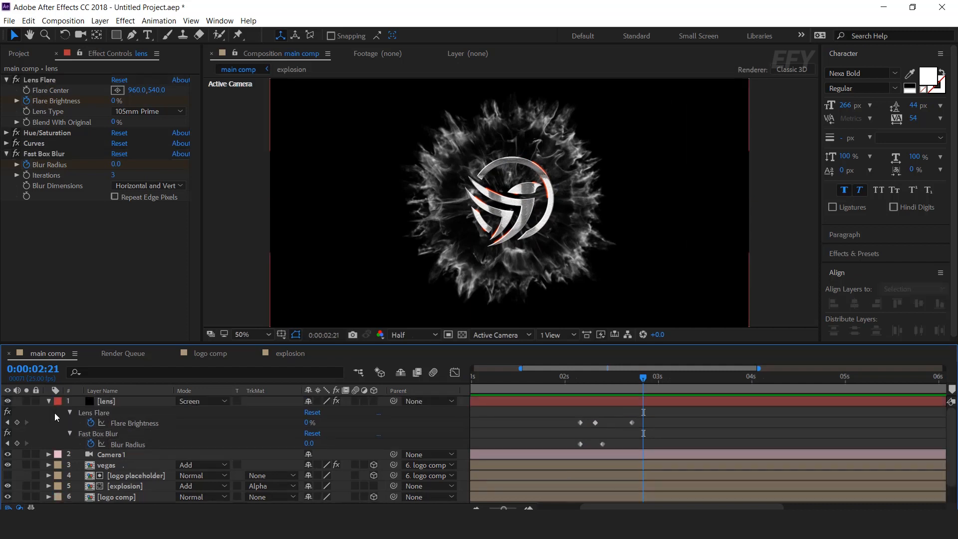
{"action": "key", "text": "u"}
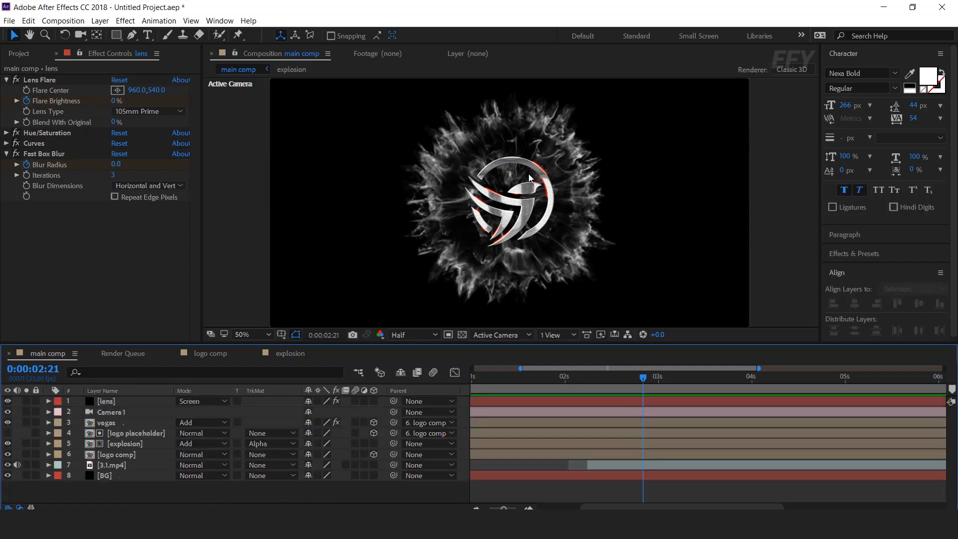
{"action": "scroll", "coordinate": [532, 174], "scroll_direction": "down", "scroll_amount": 2}
{"action": "right_click", "coordinate": [317, 484]}
{"action": "mouse_move", "coordinate": [367, 366]}
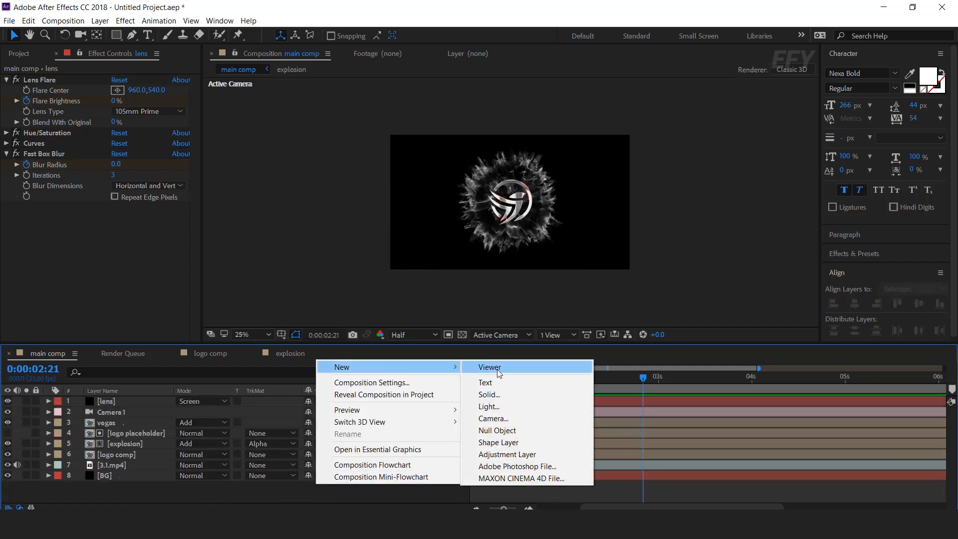
{"action": "left_click", "coordinate": [505, 396]}
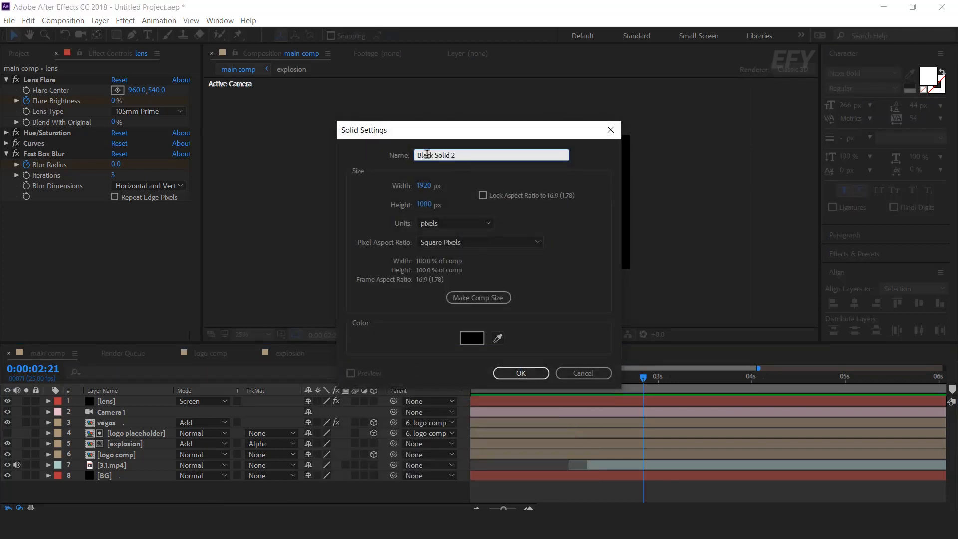
{"action": "type", "text": "top lens"}
{"action": "key", "text": "Return"}
Step: Apply the Lens Flare effect to the top lens solid and set its blending mode to Screen
{"action": "key", "text": "ctrl+space"}
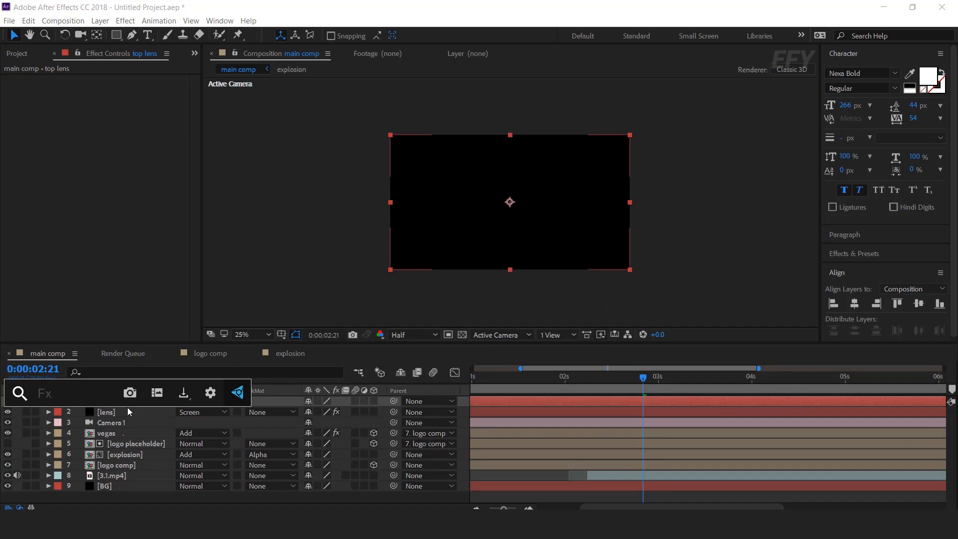
{"action": "type", "text": "lens"}
{"action": "key", "text": "Return"}
{"action": "left_click", "coordinate": [143, 407]}
{"action": "left_click", "coordinate": [205, 402]}
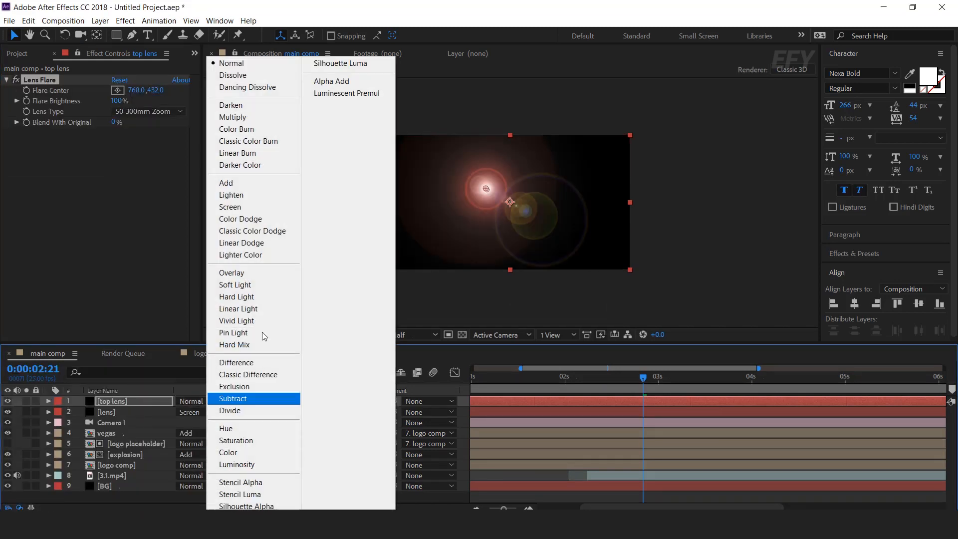
{"action": "left_click", "coordinate": [248, 206]}
Step: Place the top lens flare just above the frame at 956.0, -56.0, with 105mm Prime lens type and 80% brightness
{"action": "left_click_drag", "start_coordinate": [486, 188], "coordinate": [507, 128]}
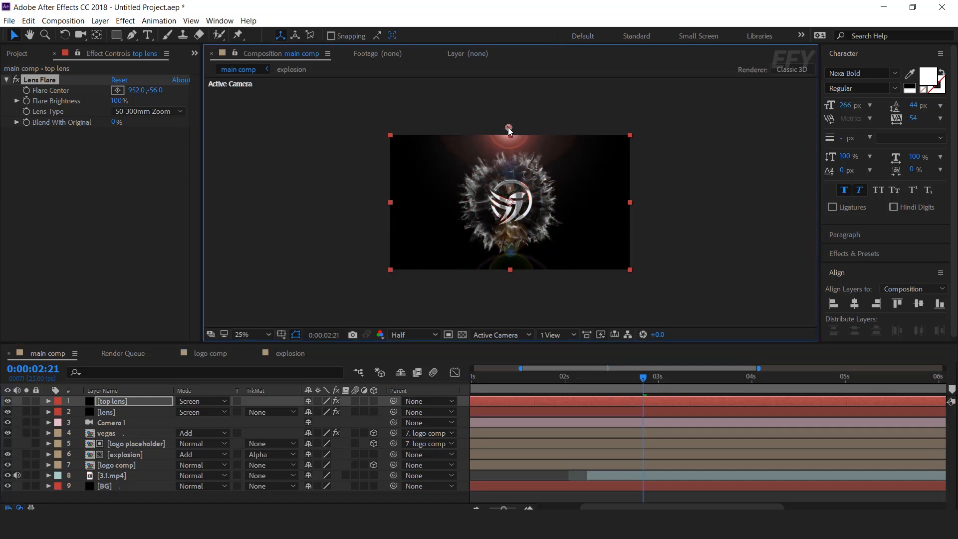
{"action": "left_click", "coordinate": [128, 110]}
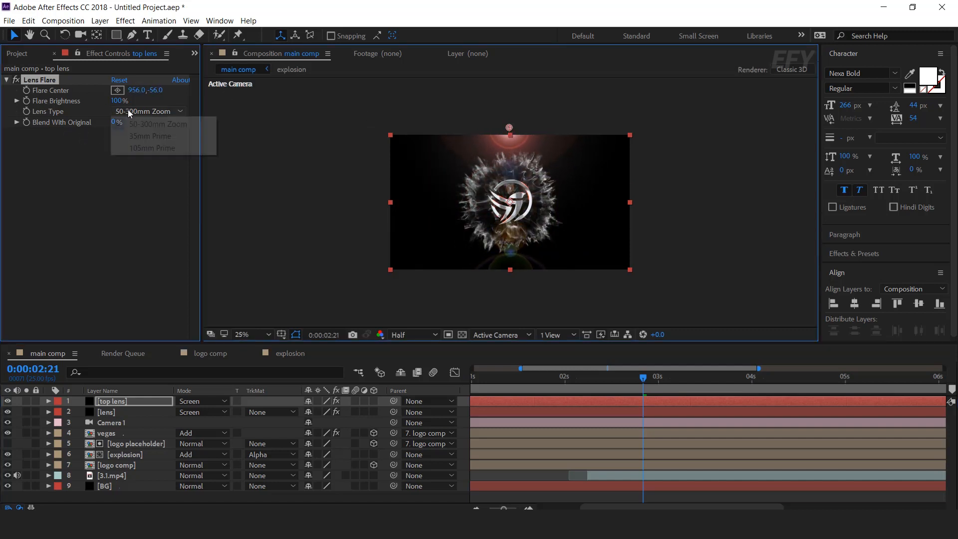
{"action": "left_click", "coordinate": [141, 148]}
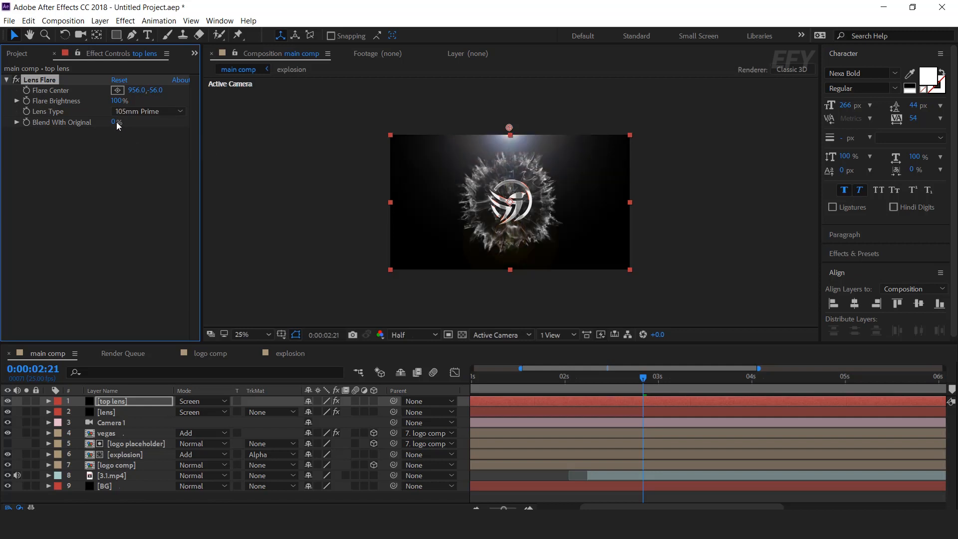
{"action": "left_click", "coordinate": [118, 100]}
{"action": "key", "text": "Return"}
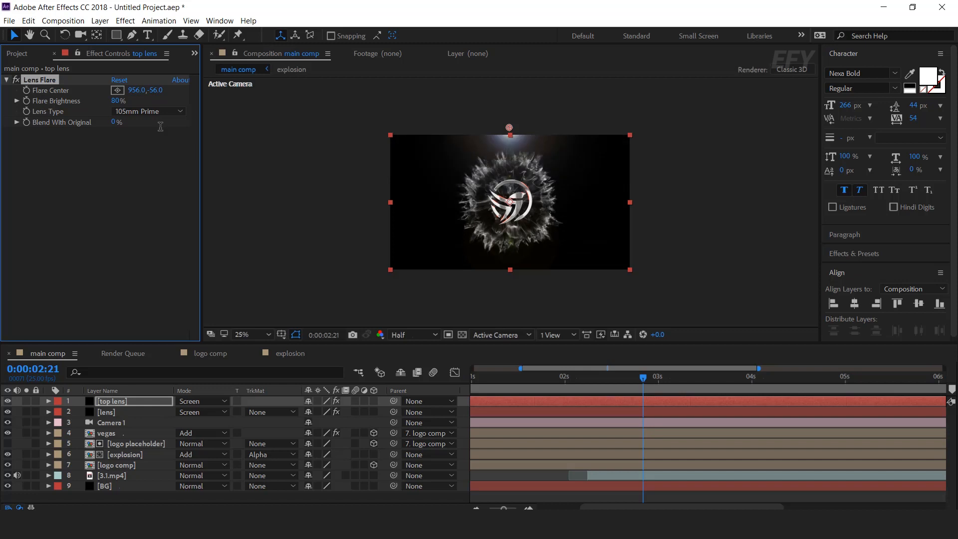
Step: Add Fast Box Blur to top lens with Blur Radius 3.0 and Repeat Edge Pixels, and move its flare centre to 960.0, -120.0
{"action": "left_click", "coordinate": [119, 402]}
{"action": "key", "text": "ctrl+space"}
{"action": "type", "text": "fast"}
{"action": "key", "text": "Return"}
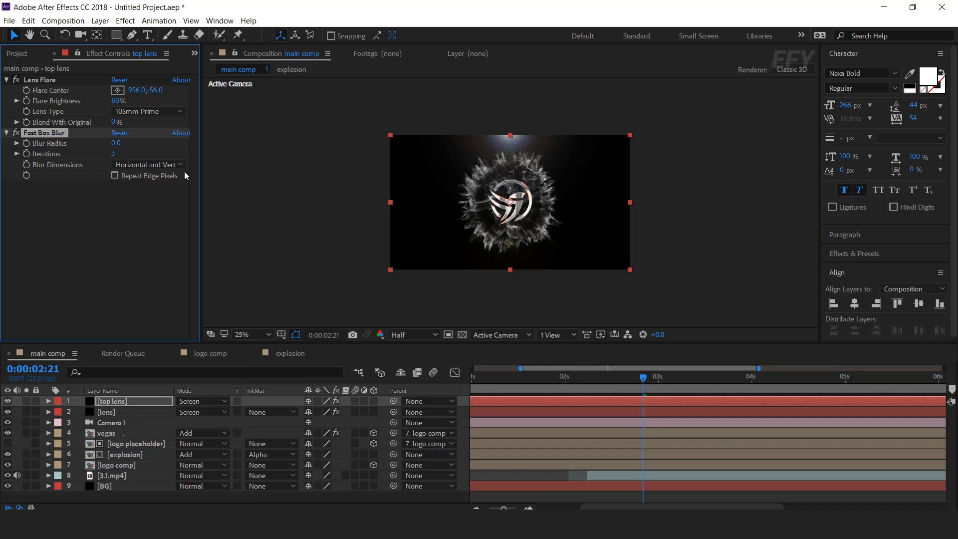
{"action": "left_click", "coordinate": [118, 144]}
{"action": "type", "text": "3"}
{"action": "key", "text": "Return"}
{"action": "left_click", "coordinate": [61, 81]}
{"action": "mouse_move", "coordinate": [510, 128]}
{"action": "left_mouse_down"}
{"action": "mouse_move", "coordinate": [518, 108]}
{"action": "mouse_move", "coordinate": [511, 116]}
{"action": "left_mouse_up"}
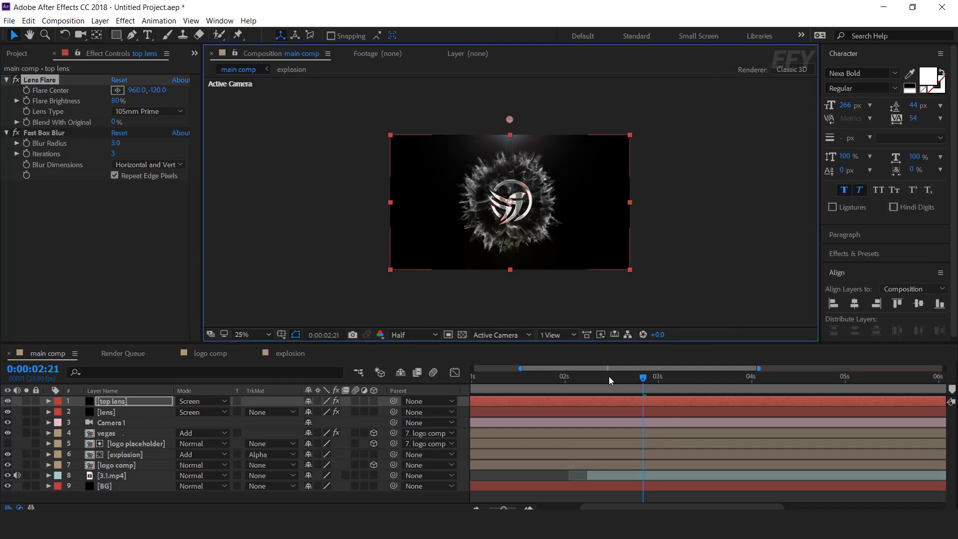
Step: Set the top lens layer's Fast Box Blur radius to 10.0 and move its flare centre to 952.0, -104.0
{"action": "left_click", "coordinate": [551, 378]}
{"action": "left_click_drag", "start_coordinate": [559, 381], "coordinate": [603, 381]}
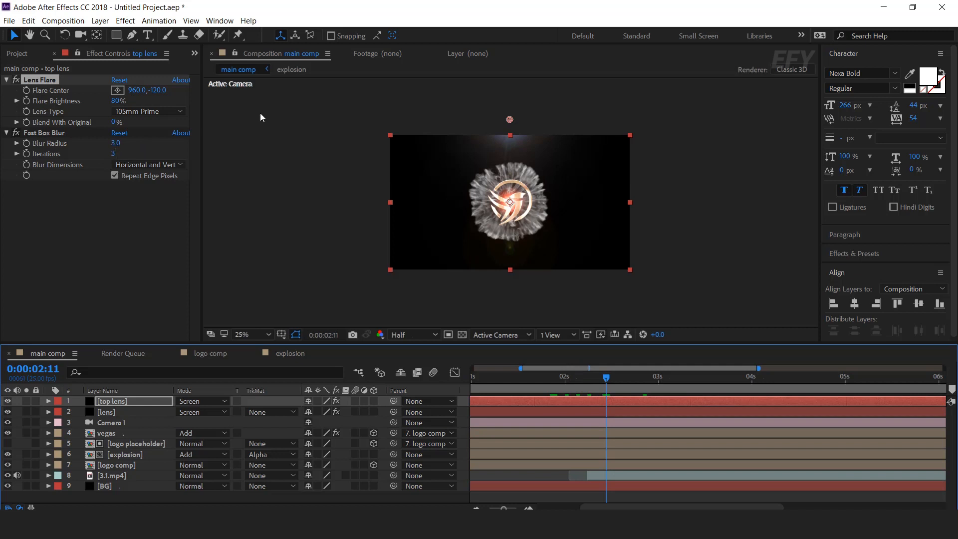
{"action": "left_click_drag", "start_coordinate": [121, 143], "coordinate": [127, 143]}
{"action": "left_click", "coordinate": [118, 143]}
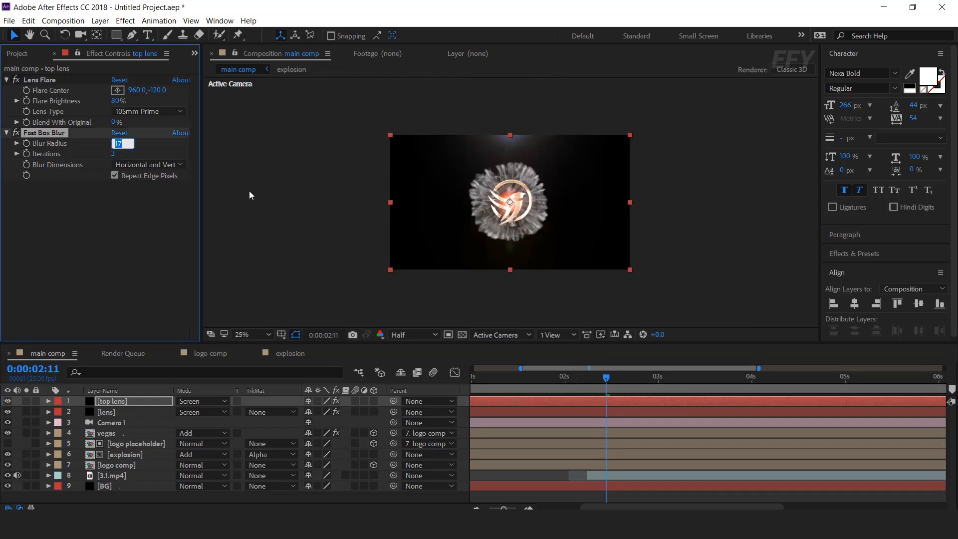
{"action": "type", "text": "10"}
{"action": "key", "text": "Return"}
Step: Keyframe the top lens layer's Opacity from 0% at 0:00:01:24 to 100% at 0:00:02:05
{"action": "left_click_drag", "start_coordinate": [596, 377], "coordinate": [562, 383]}
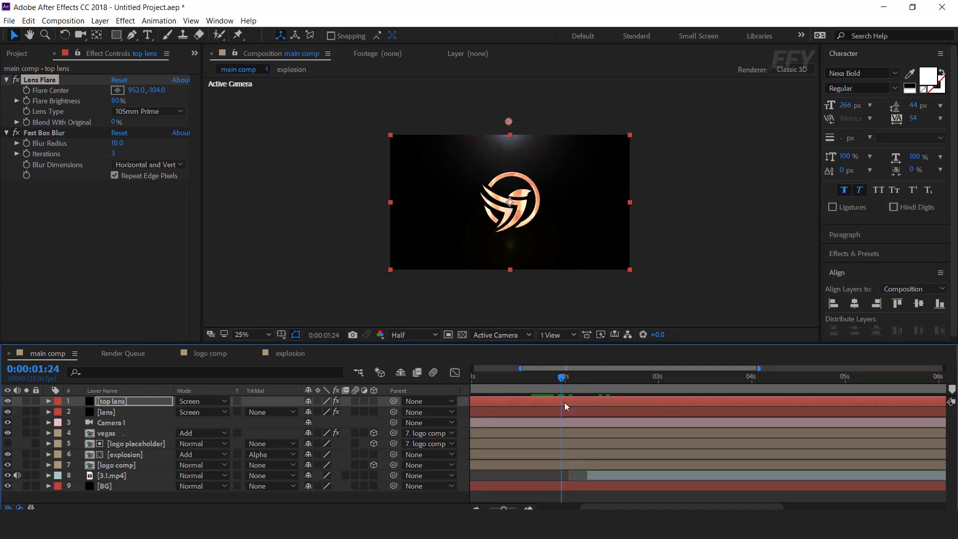
{"action": "left_click", "coordinate": [564, 402]}
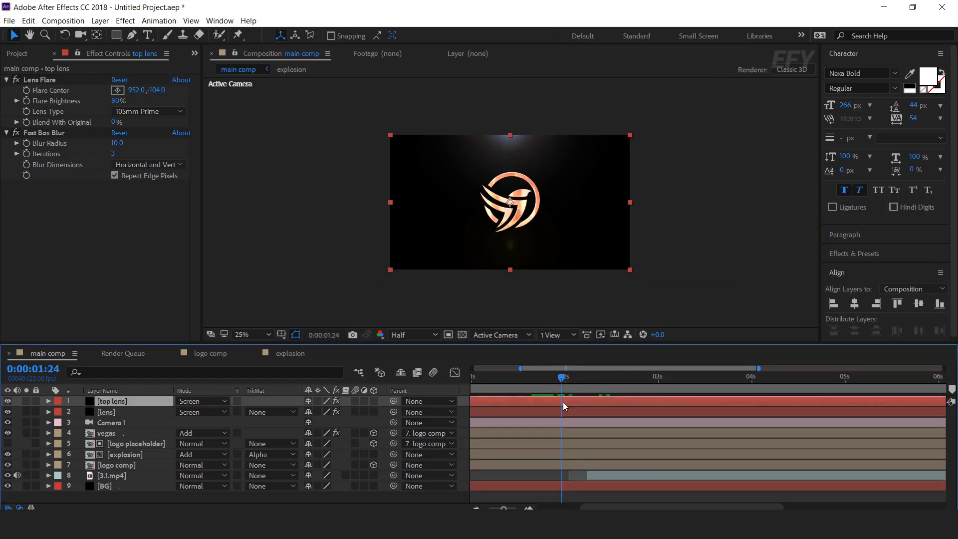
{"action": "key", "text": "t"}
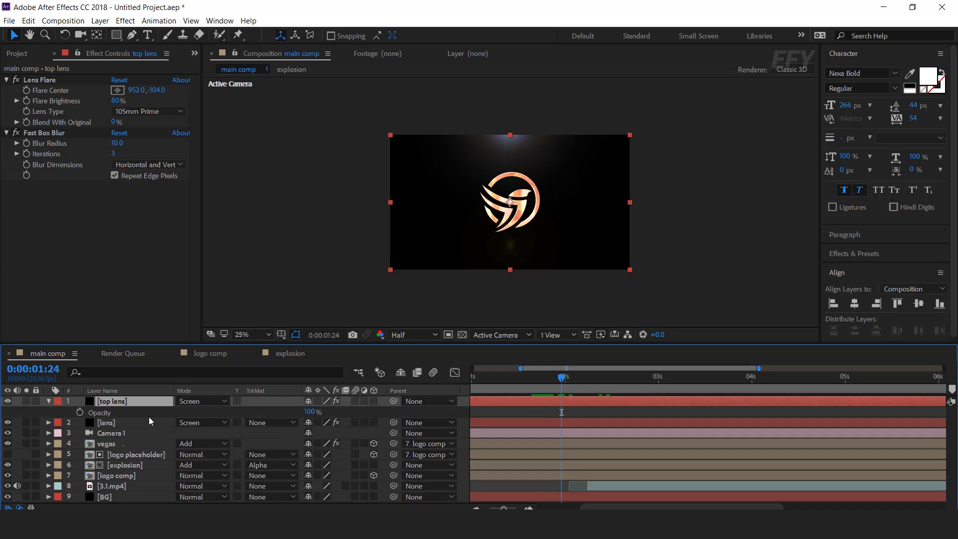
{"action": "left_click", "coordinate": [79, 412]}
{"action": "left_click_drag", "start_coordinate": [309, 412], "coordinate": [191, 410]}
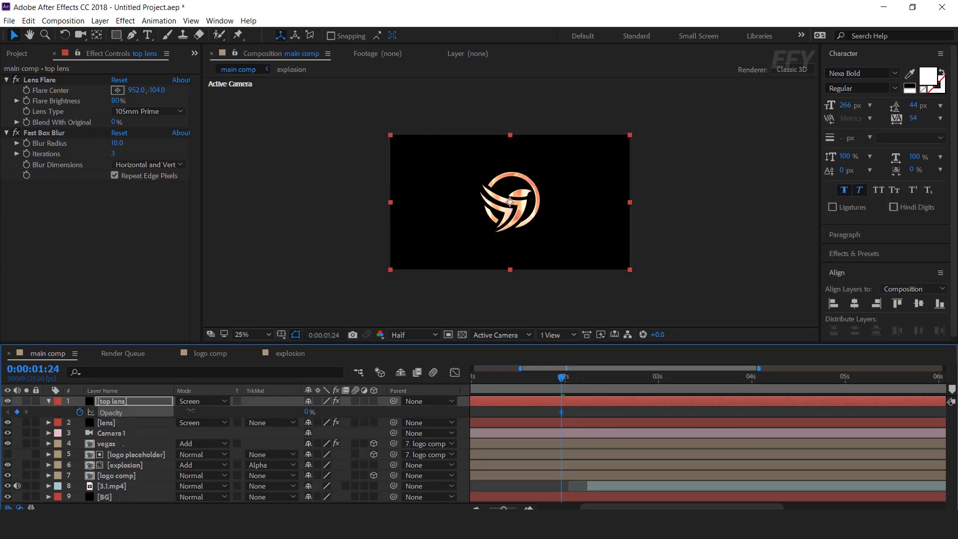
{"action": "left_click_drag", "start_coordinate": [562, 378], "coordinate": [583, 380]}
{"action": "left_click_drag", "start_coordinate": [309, 412], "coordinate": [612, 378]}
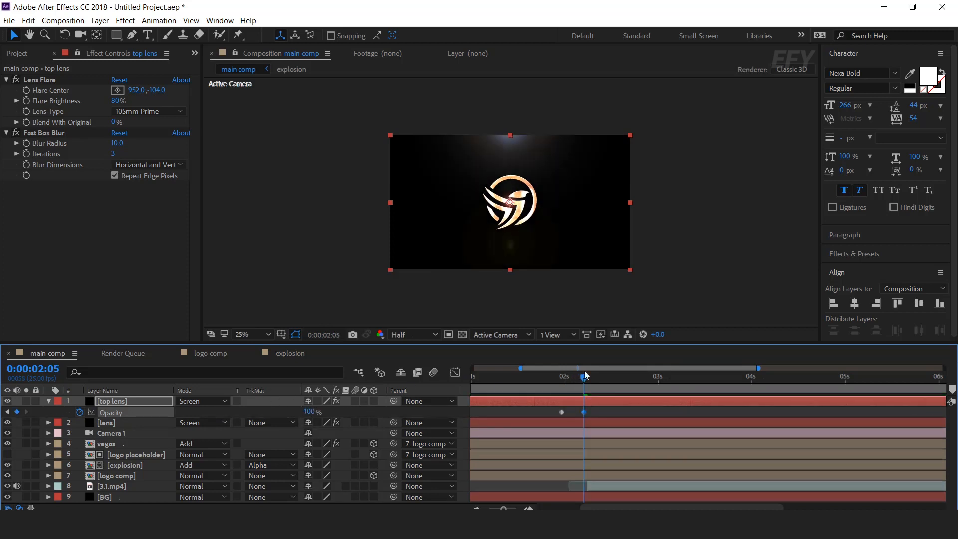
Step: Preview the flare fade-in, shift its opacity keyframes earlier to about 0:00:01:15 and 0:00:02:03, and collapse the layer's properties
{"action": "key", "text": "space"}
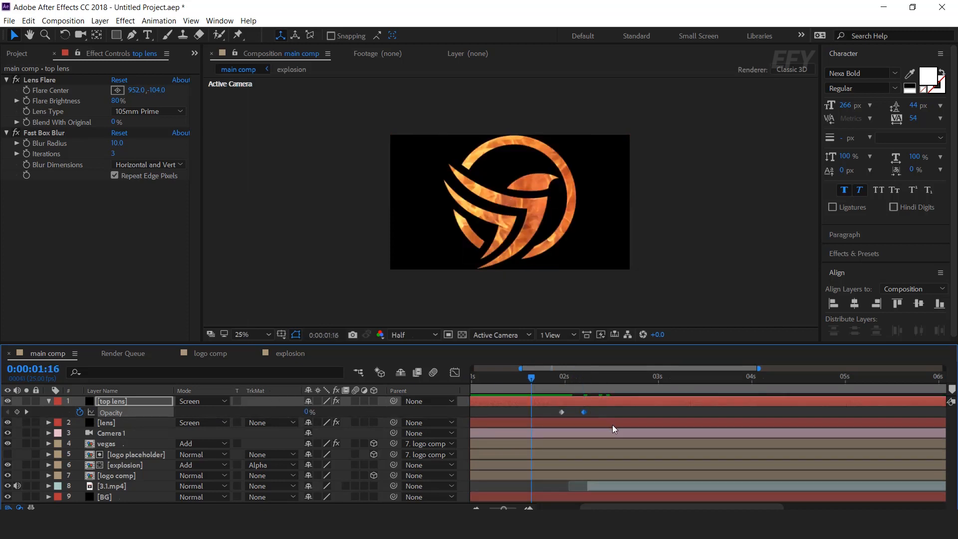
{"action": "left_click_drag", "start_coordinate": [531, 379], "coordinate": [536, 412]}
{"action": "left_click", "coordinate": [528, 378]}
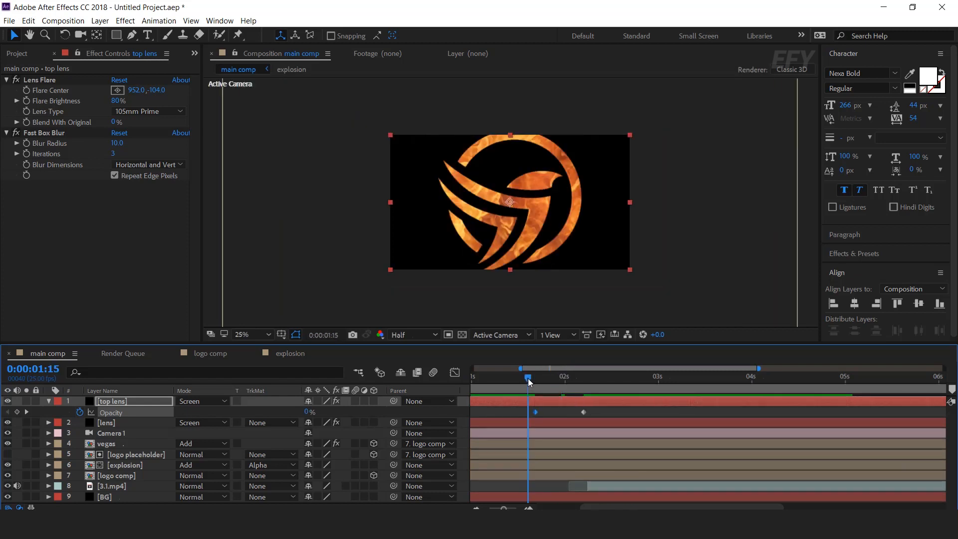
{"action": "key", "text": "space"}
{"action": "left_click", "coordinate": [505, 378]}
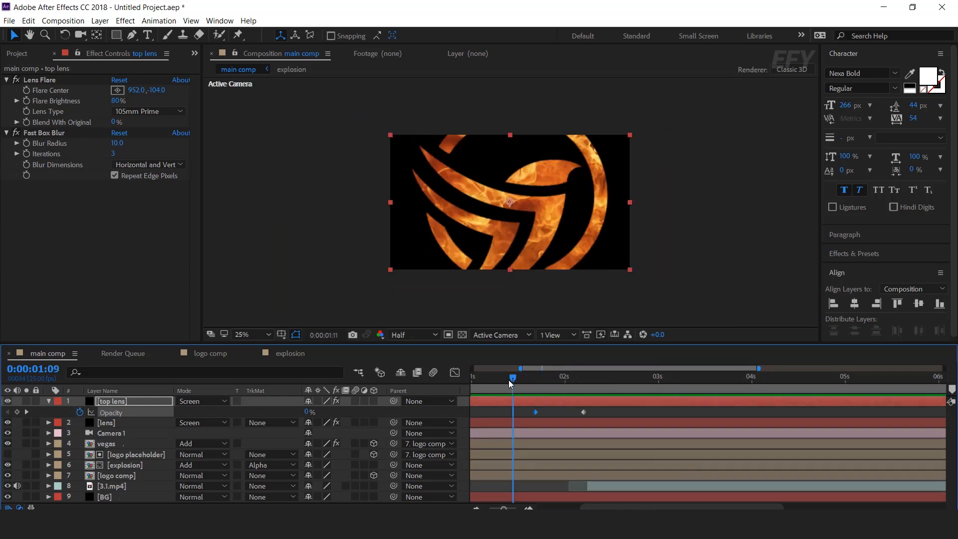
{"action": "key", "text": "space"}
{"action": "left_click", "coordinate": [564, 377]}
{"action": "left_click_drag", "start_coordinate": [587, 411], "coordinate": [528, 413]}
{"action": "key", "text": "space"}
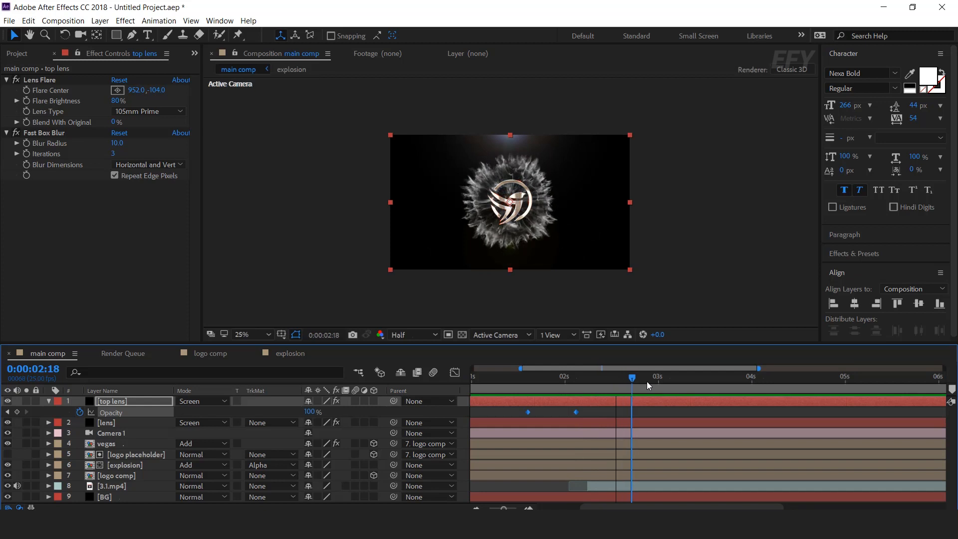
{"action": "key", "text": "u"}
{"action": "left_click", "coordinate": [696, 243]}
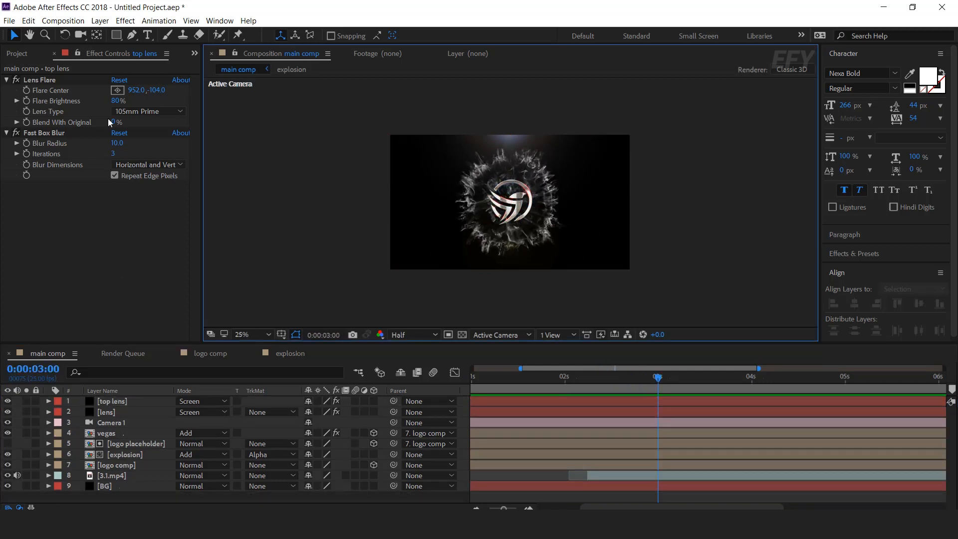
Step: Add 1 Fog Atmosphere Side.mp4 to main comp between the lens and Camera 1 layers with Screen blending mode
{"action": "left_click", "coordinate": [18, 53]}
{"action": "key", "text": "period"}
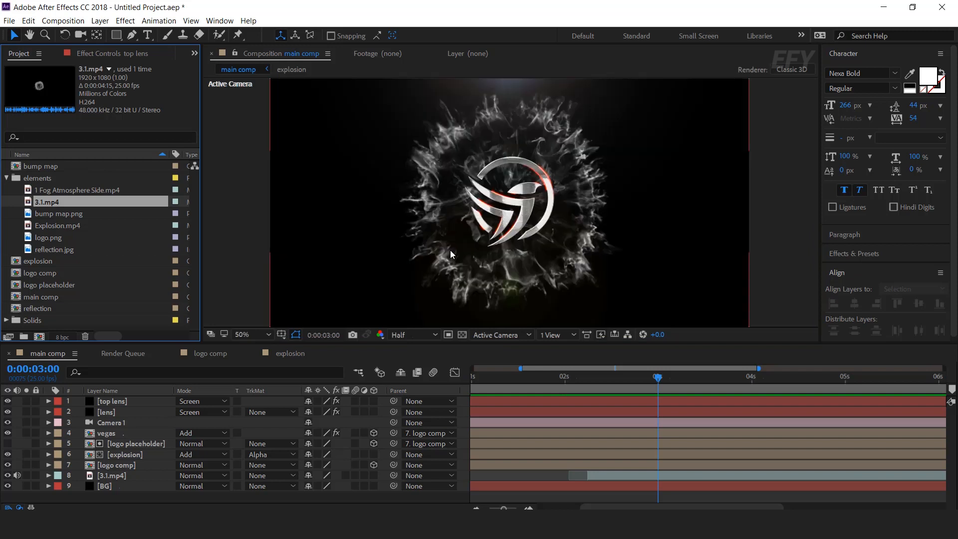
{"action": "key", "text": "comma"}
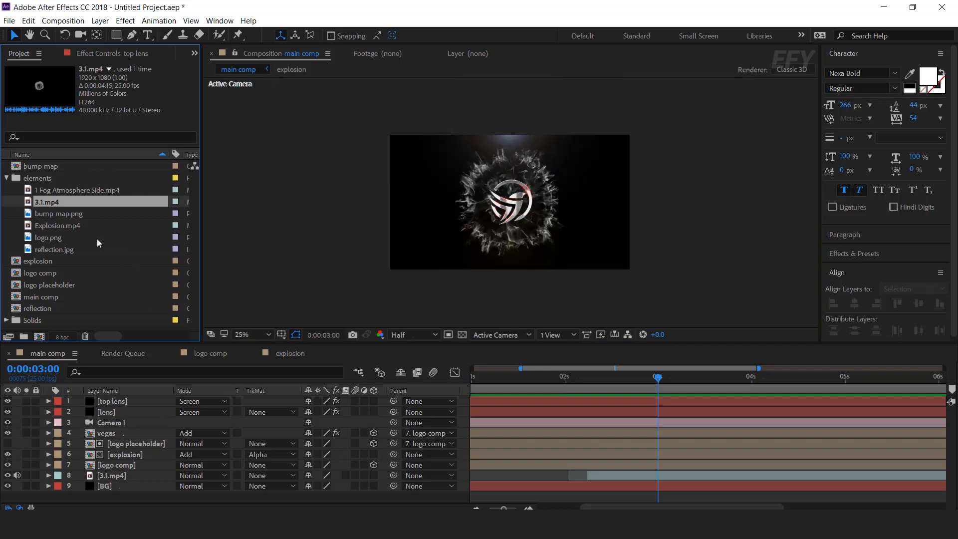
{"action": "left_click_drag", "start_coordinate": [74, 190], "coordinate": [143, 417]}
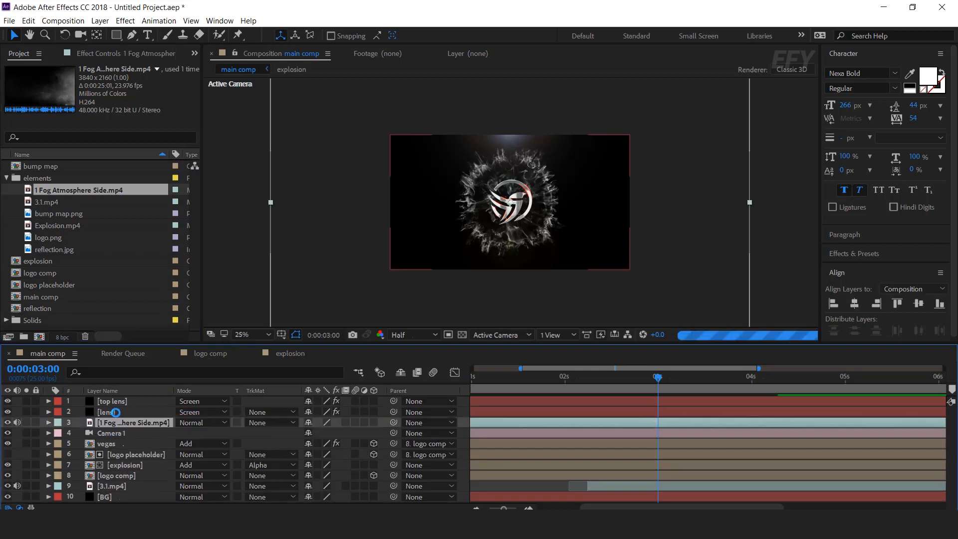
{"action": "left_click", "coordinate": [209, 422]}
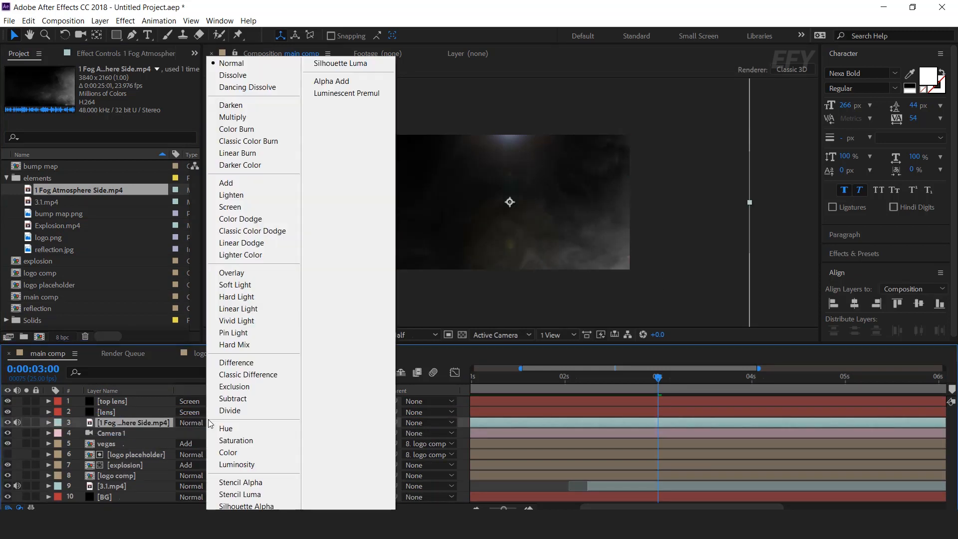
{"action": "left_click", "coordinate": [236, 207]}
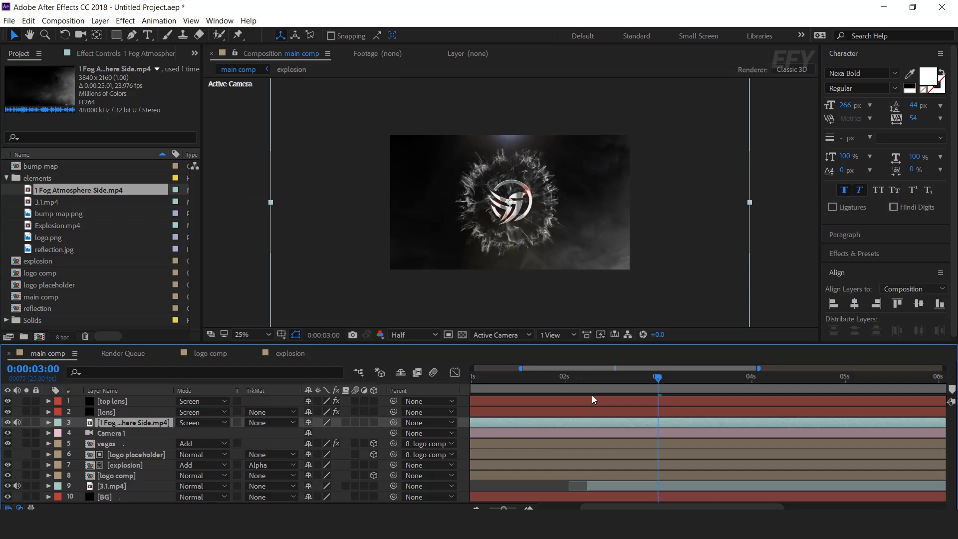
Step: Set a starting Opacity keyframe of 0% on the fog layer at 0:00:01:21
{"action": "mouse_move", "coordinate": [563, 376]}
{"action": "left_mouse_down"}
{"action": "mouse_move", "coordinate": [471, 380]}
{"action": "mouse_move", "coordinate": [564, 380]}
{"action": "left_mouse_up"}
{"action": "scroll", "coordinate": [585, 444], "scroll_direction": "down", "scroll_amount": 3}
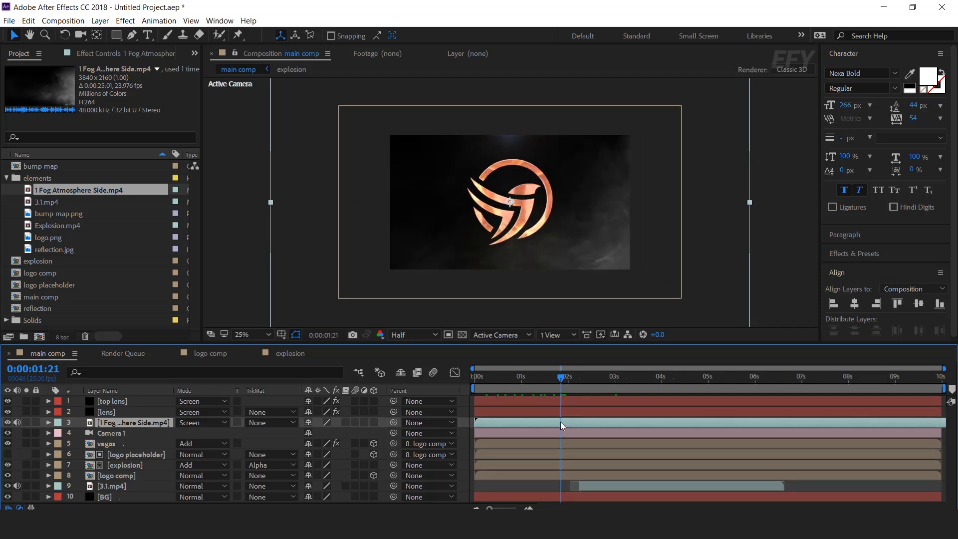
{"action": "key", "text": "t"}
{"action": "left_click", "coordinate": [80, 433]}
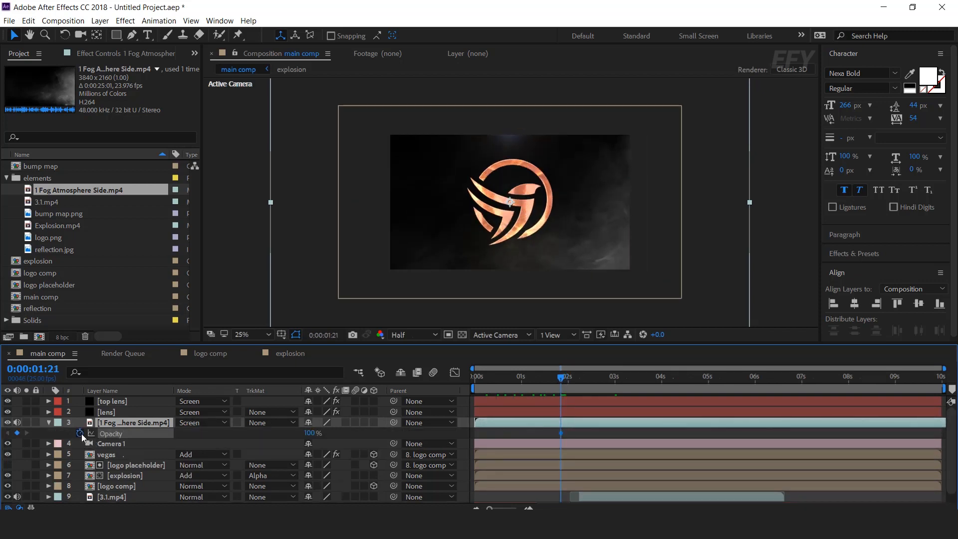
{"action": "left_click_drag", "start_coordinate": [313, 434], "coordinate": [187, 454]}
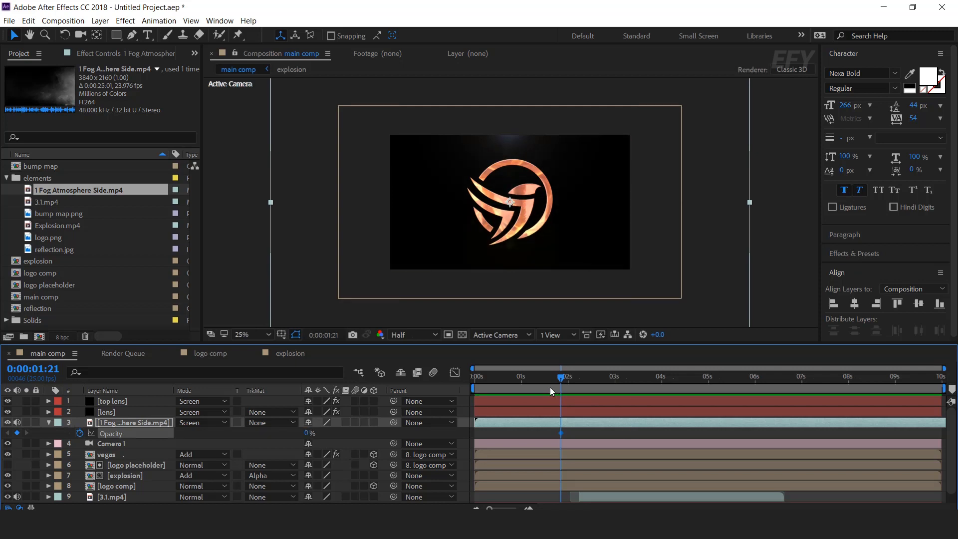
Step: Keyframe the fog layer's Opacity to 50% at 0:00:02:13 and back to 0% at 0:00:06:20
{"action": "left_click_drag", "start_coordinate": [570, 375], "coordinate": [597, 376]}
{"action": "left_click", "coordinate": [311, 433]}
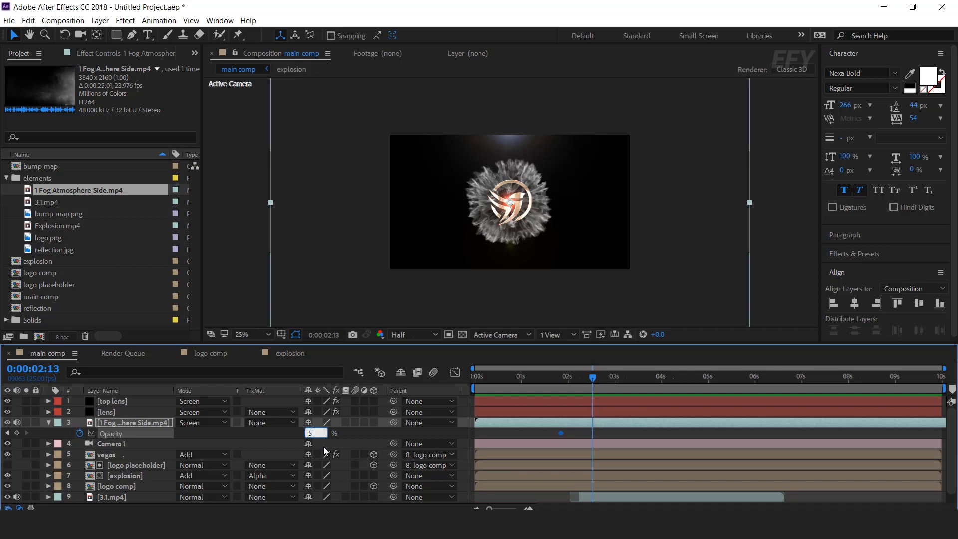
{"action": "key", "text": "Return"}
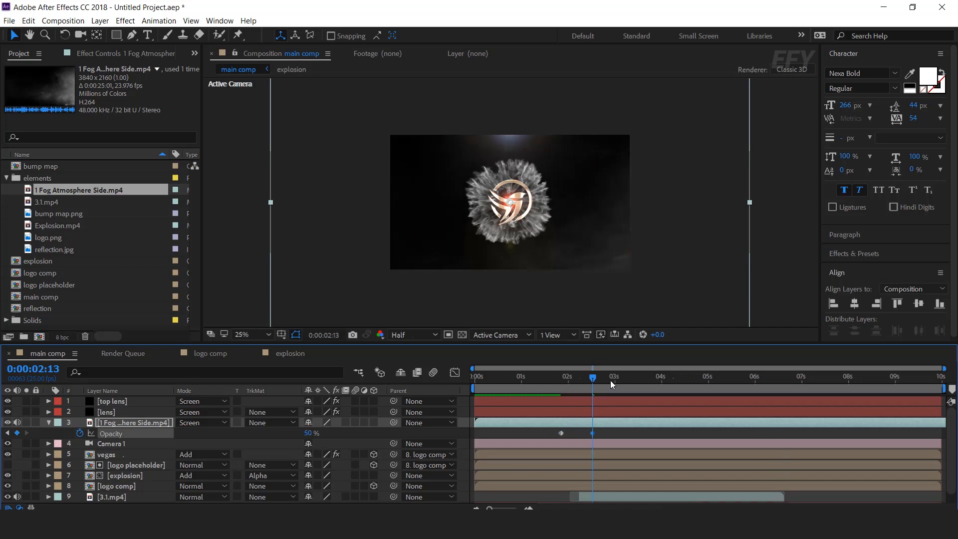
{"action": "left_click_drag", "start_coordinate": [621, 379], "coordinate": [793, 379]}
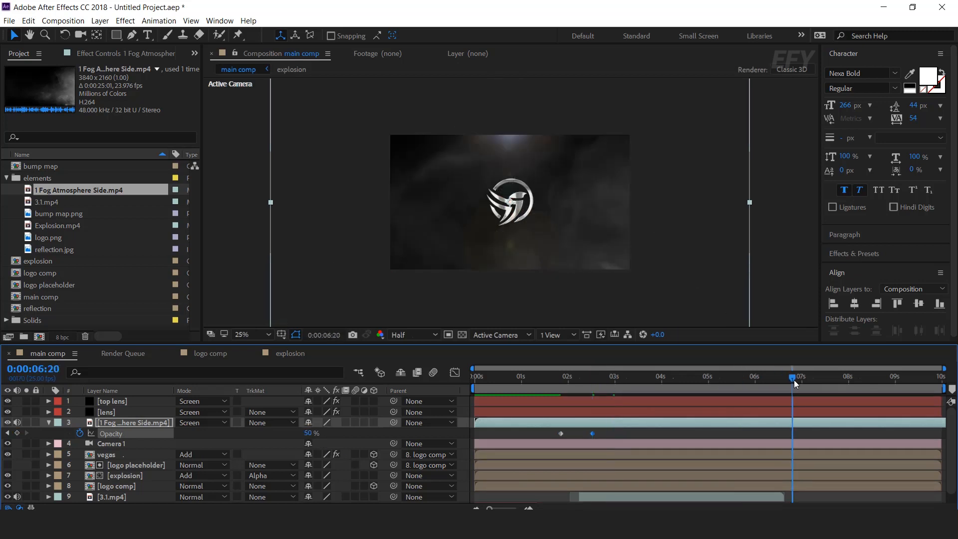
{"action": "left_click", "coordinate": [308, 433]}
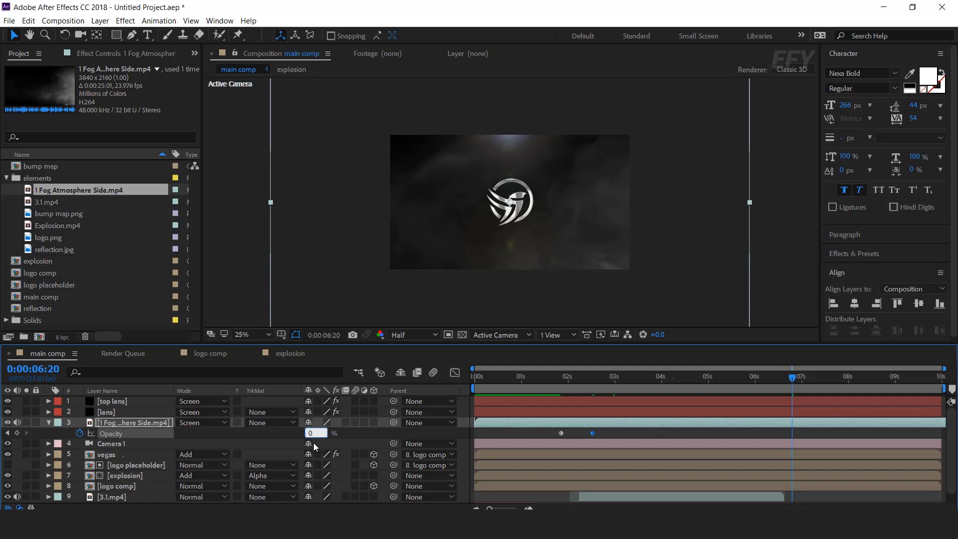
{"action": "left_click", "coordinate": [538, 378]}
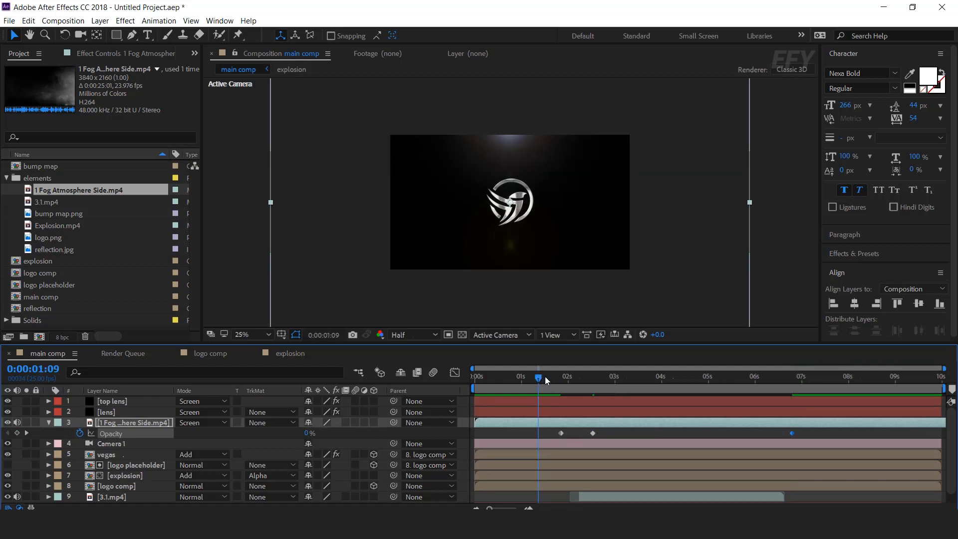
Step: Shift the fog layer's first two opacity keyframes about 8 frames earlier and preview the fade-in
{"action": "left_click", "coordinate": [560, 377]}
{"action": "left_click_drag", "start_coordinate": [606, 433], "coordinate": [546, 433]}
{"action": "left_click", "coordinate": [531, 378]}
{"action": "key", "text": "space"}
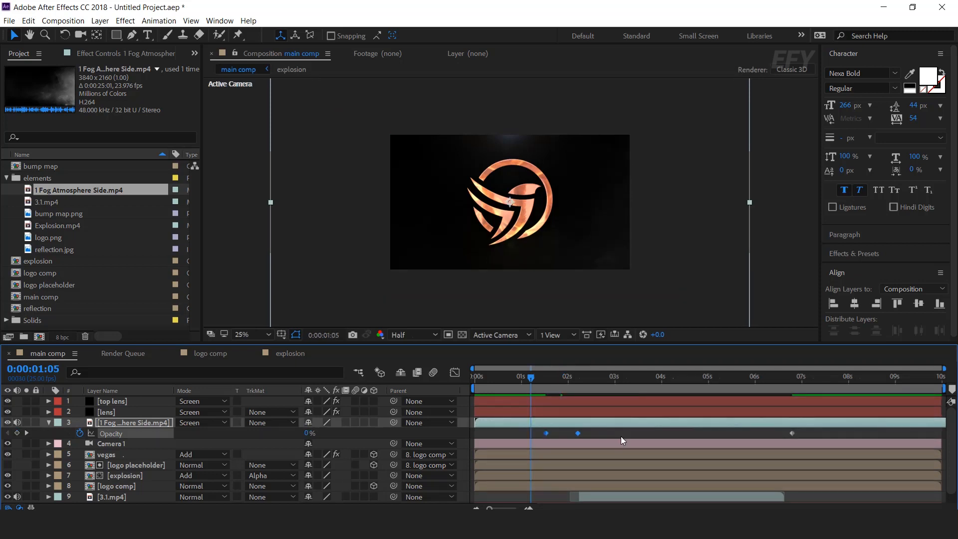
{"action": "left_click", "coordinate": [613, 378]}
{"action": "left_click", "coordinate": [654, 382]}
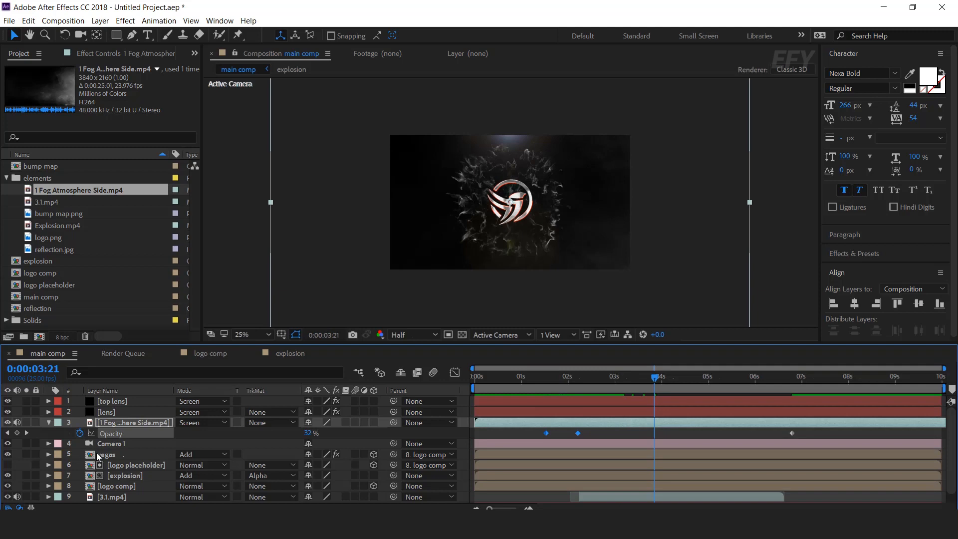
Step: Duplicate the fog layer, flip the copy horizontally, and collapse the original's properties after previewing
{"action": "key", "text": "ctrl+d"}
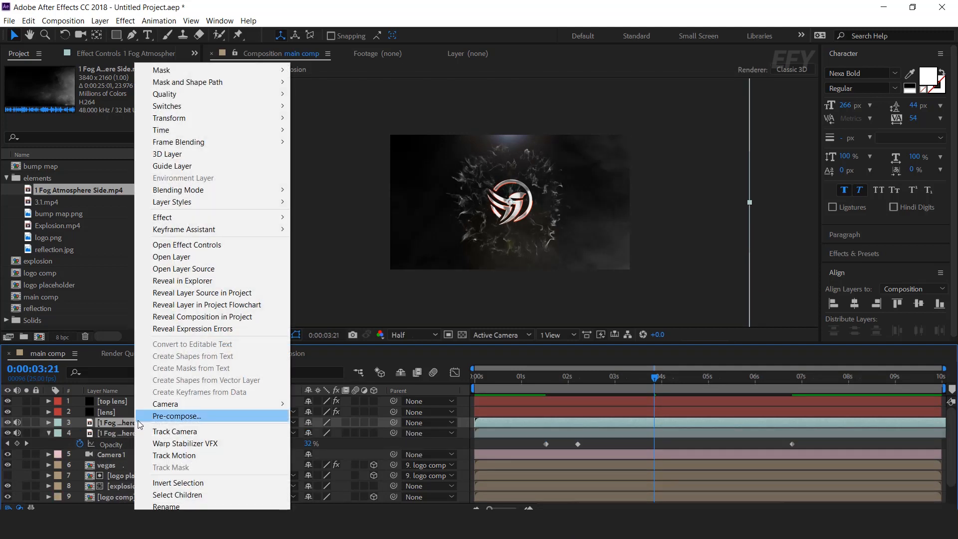
{"action": "mouse_move", "coordinate": [198, 119]}
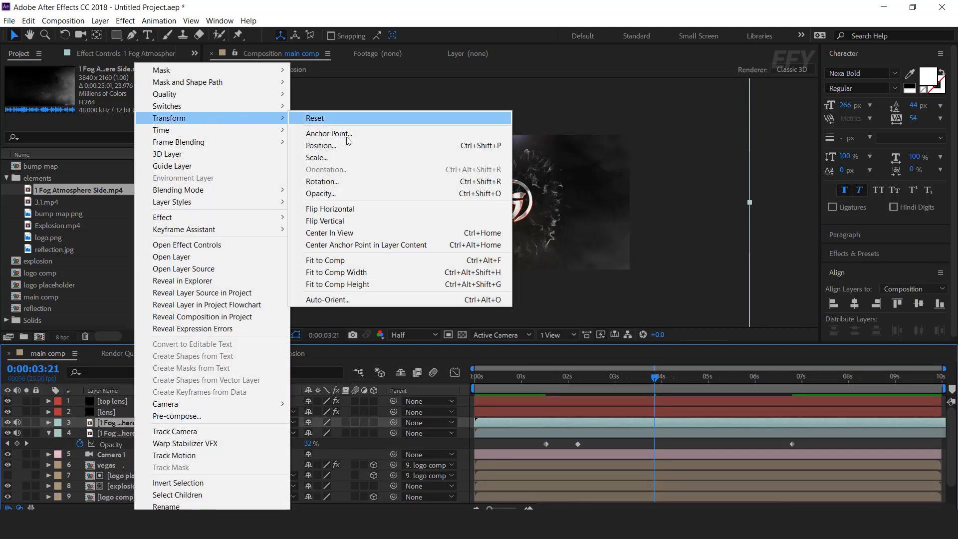
{"action": "left_click", "coordinate": [329, 210]}
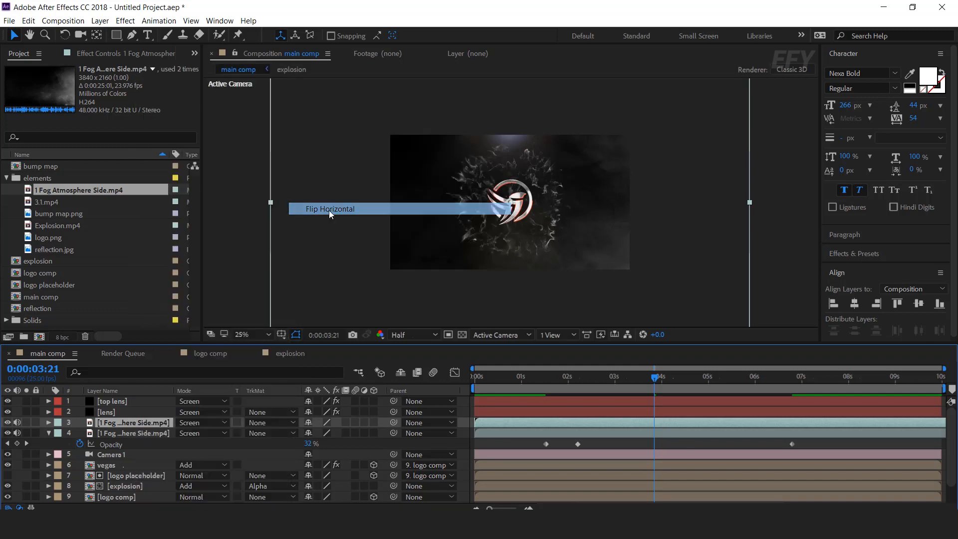
{"action": "key", "text": "space"}
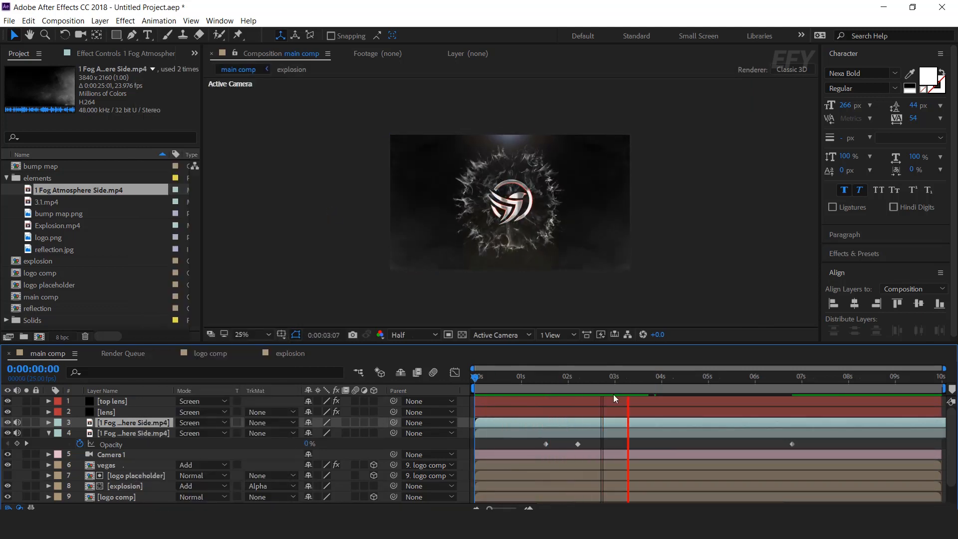
{"action": "left_click", "coordinate": [643, 376]}
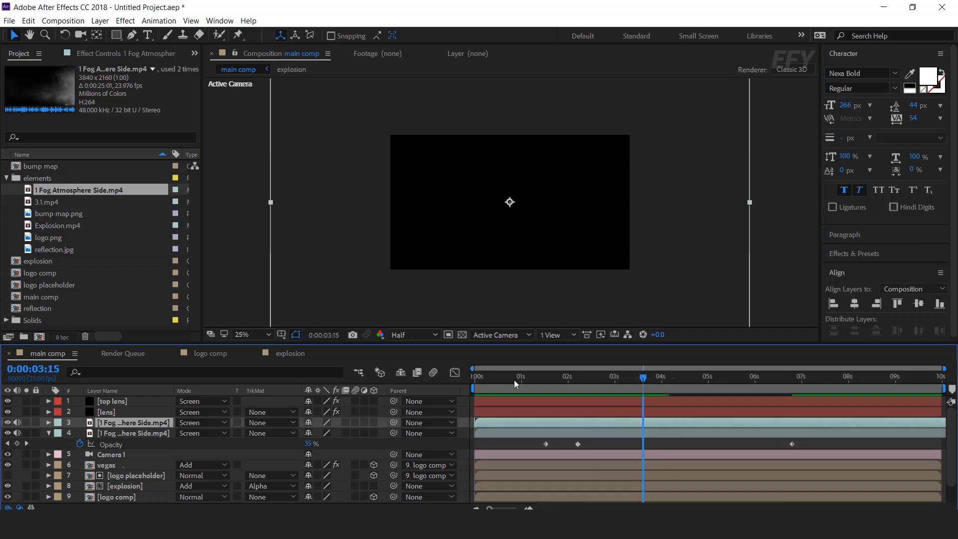
{"action": "left_click", "coordinate": [49, 434]}
Step: Create an adjustment layer on top of all layers in main comp and rename it sharpen
{"action": "scroll", "coordinate": [279, 242], "scroll_direction": "down", "scroll_amount": 2}
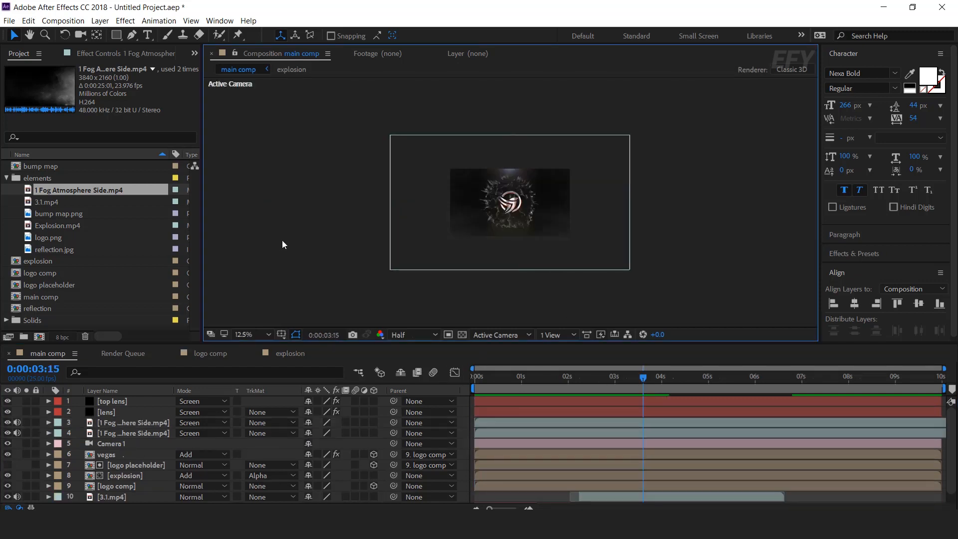
{"action": "right_click", "coordinate": [280, 241]}
{"action": "mouse_move", "coordinate": [320, 247]}
{"action": "left_click", "coordinate": [484, 336]}
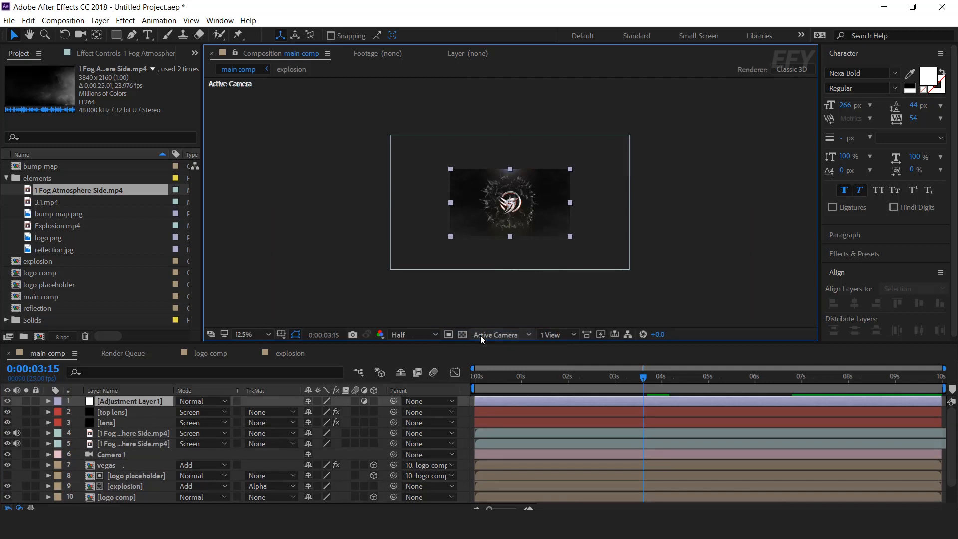
{"action": "key", "text": "Return"}
{"action": "key", "text": "Return"}
Step: Apply the Sharpen effect to the sharpen adjustment layer, set Sharpen Amount to 5 and check the effect on the logo
{"action": "key", "text": "ctrl+space"}
{"action": "type", "text": "sha"}
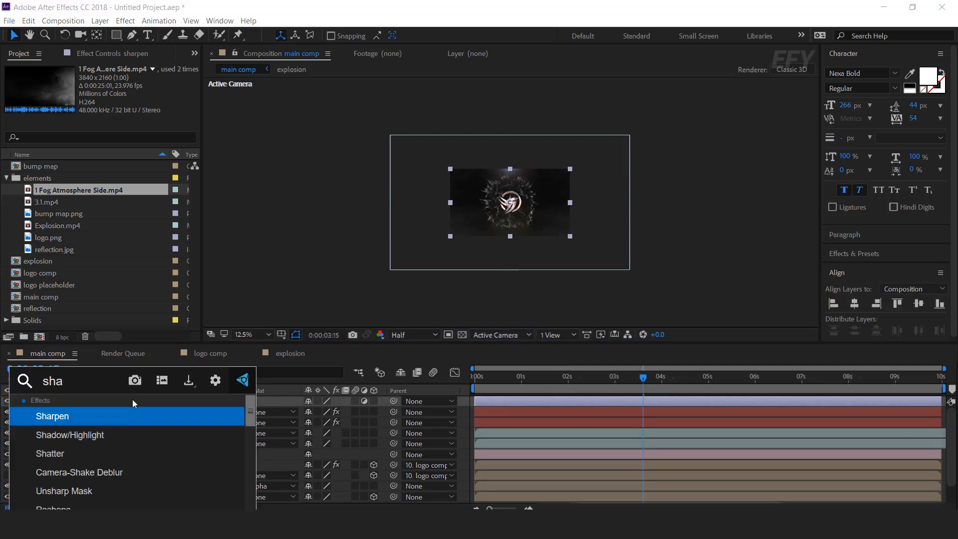
{"action": "key", "text": "Return"}
{"action": "scroll", "coordinate": [525, 189], "scroll_direction": "up", "scroll_amount": 3}
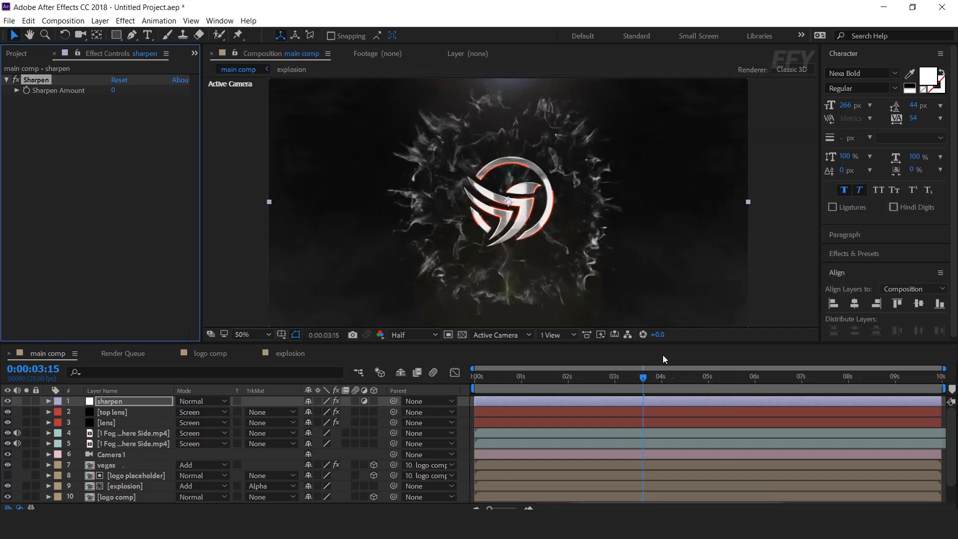
{"action": "left_click", "coordinate": [115, 91]}
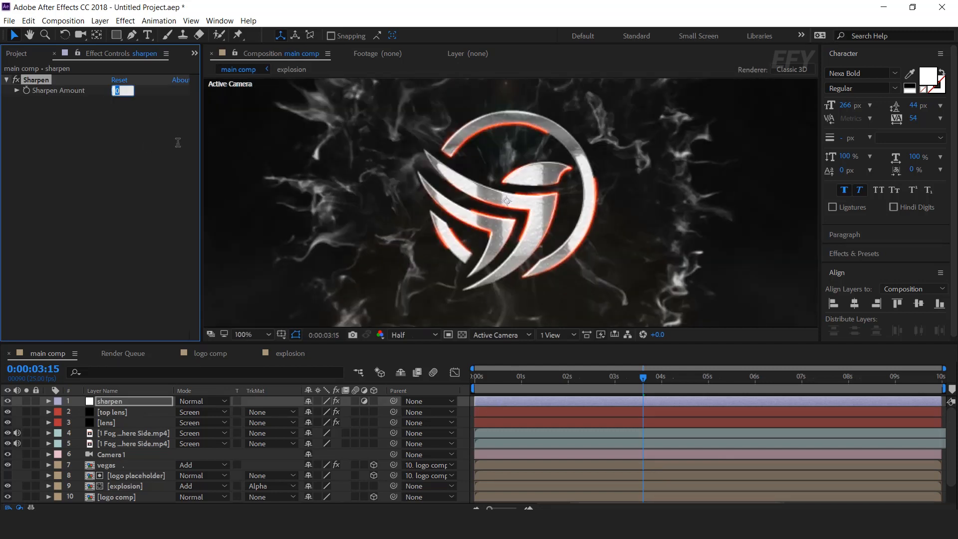
{"action": "key", "text": "Return"}
{"action": "scroll", "coordinate": [547, 215], "scroll_direction": "up", "scroll_amount": 1}
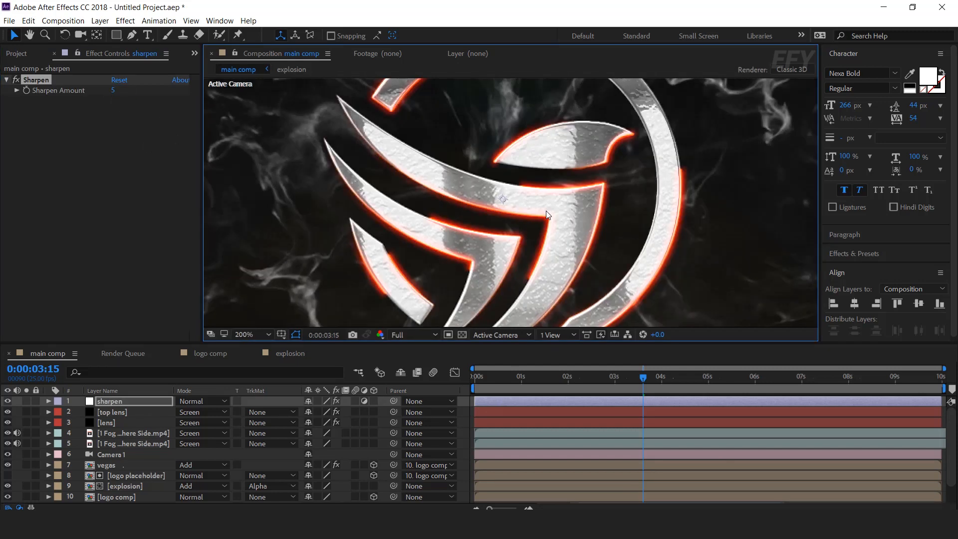
{"action": "left_click", "coordinate": [17, 81]}
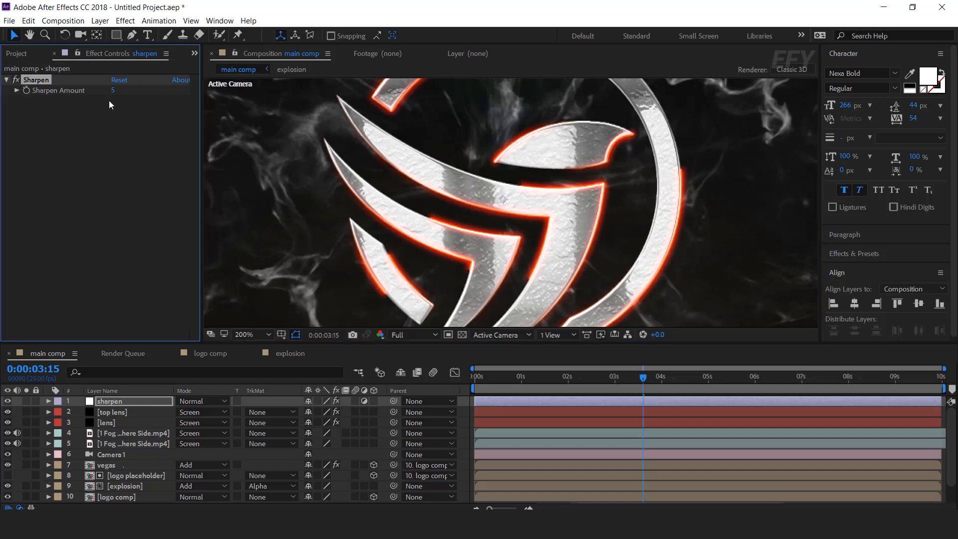
Step: Set the sharpen layer's Sharpen Amount to 10 and check the whole frame
{"action": "left_click", "coordinate": [114, 91]}
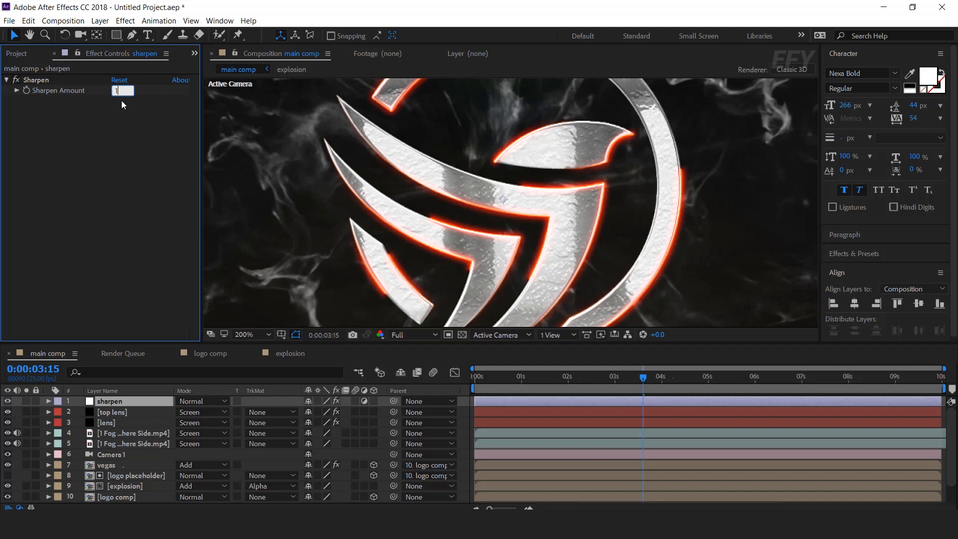
{"action": "key", "text": "Return"}
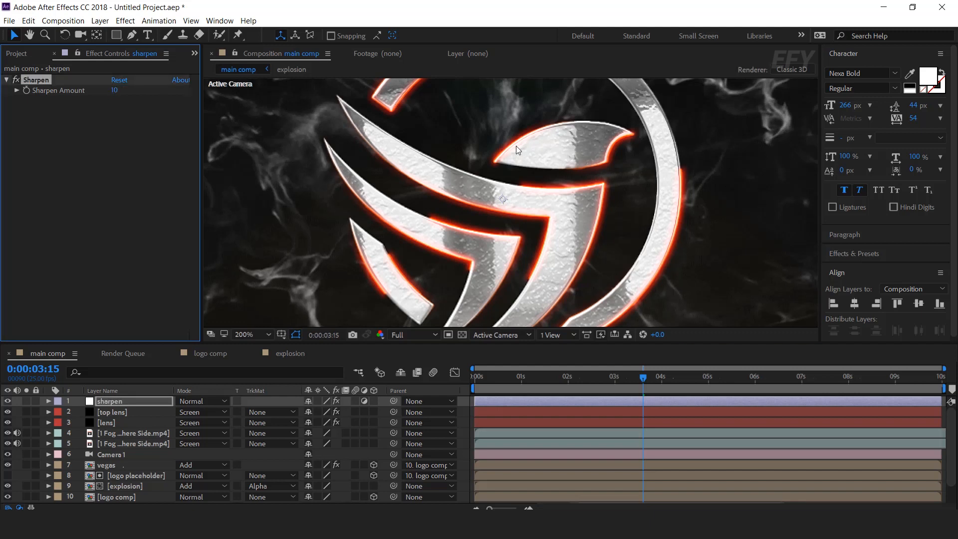
{"action": "scroll", "coordinate": [615, 139], "scroll_direction": "down", "scroll_amount": 1}
{"action": "scroll", "coordinate": [615, 138], "scroll_direction": "down", "scroll_amount": 1}
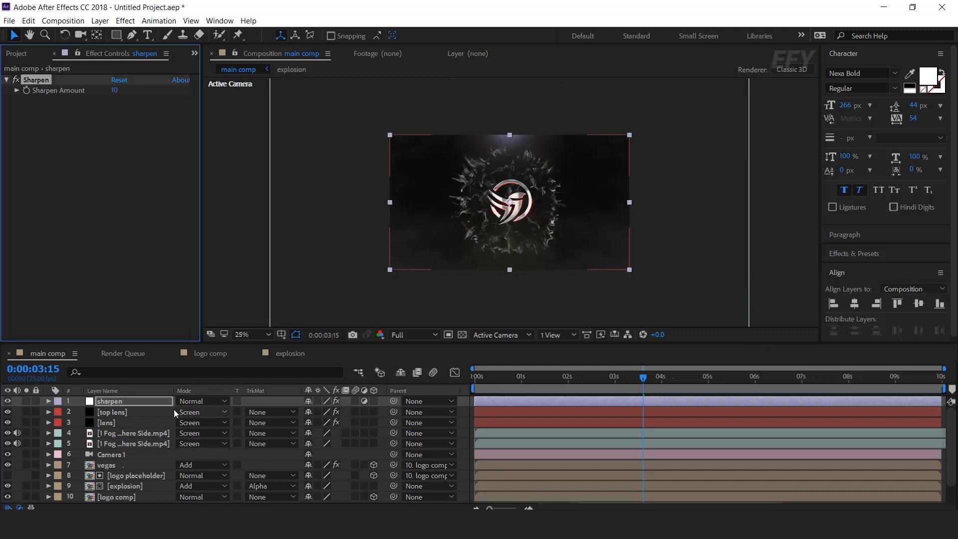
{"action": "left_click", "coordinate": [109, 403]}
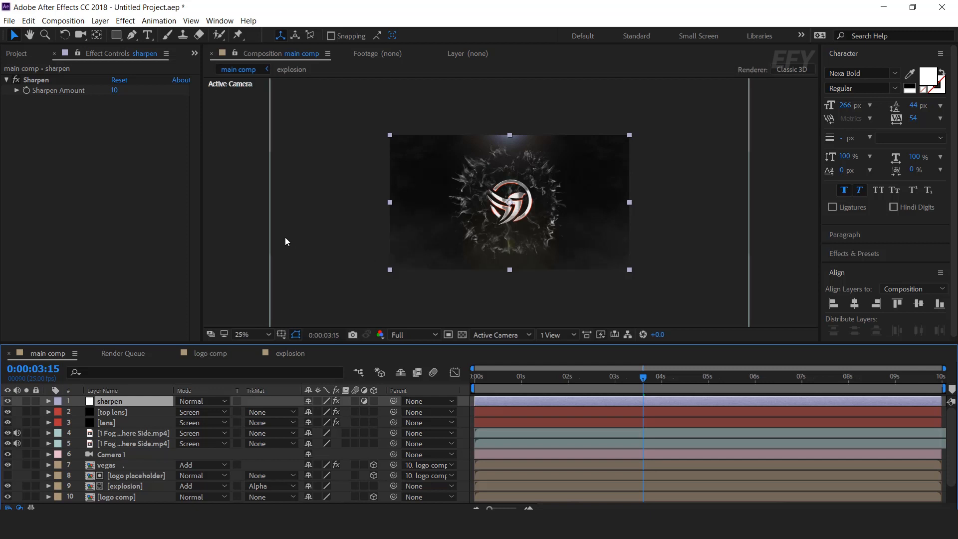
Step: Create another adjustment layer at the top of main comp and rename it cc
{"action": "scroll", "coordinate": [541, 225], "scroll_direction": "down", "scroll_amount": 1}
{"action": "right_click", "coordinate": [313, 223]}
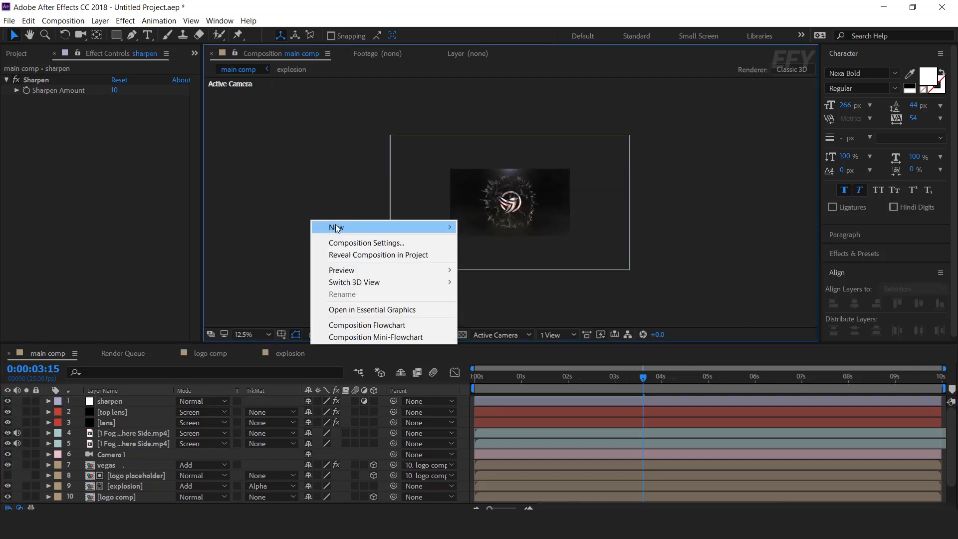
{"action": "mouse_move", "coordinate": [377, 227]}
{"action": "left_click", "coordinate": [501, 315]}
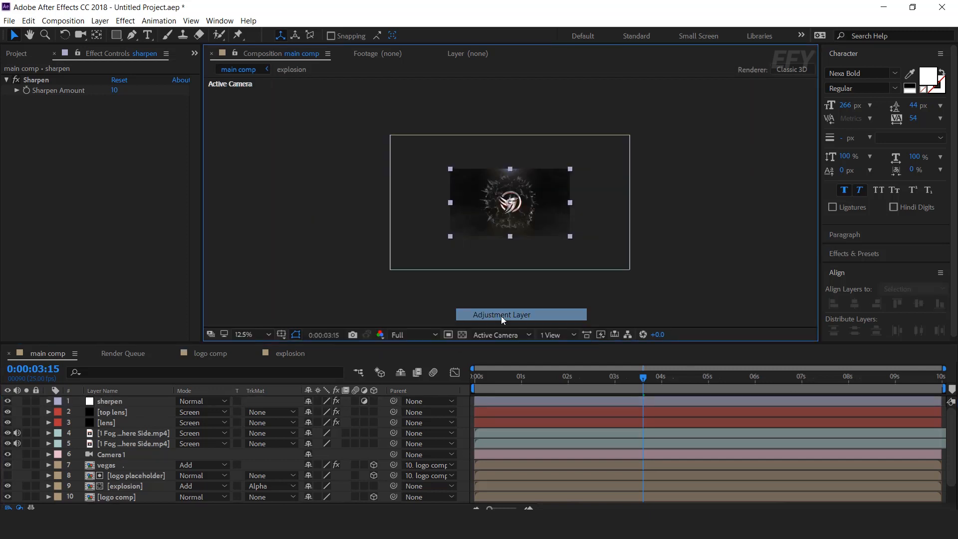
{"action": "key", "text": "Return"}
{"action": "type", "text": "cc"}
{"action": "key", "text": "Return"}
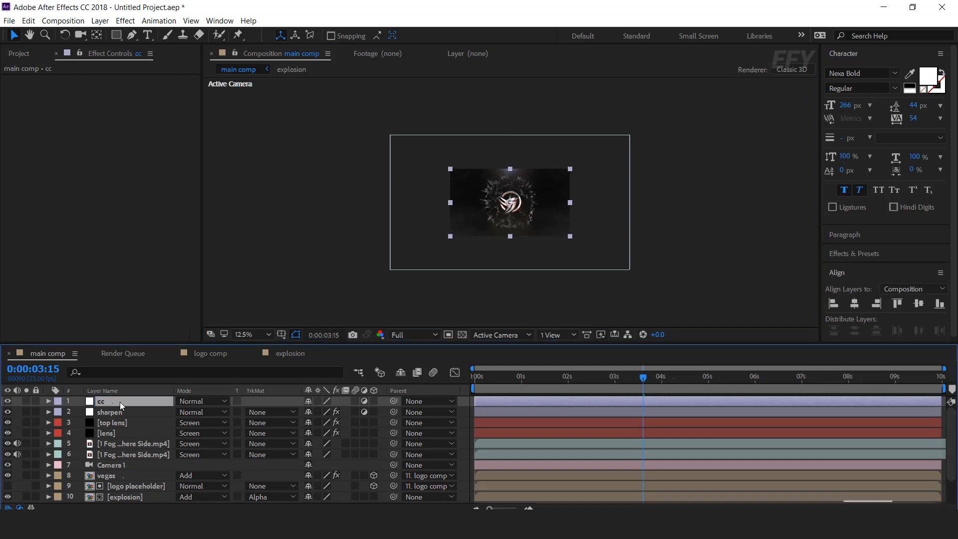
Step: Apply Photo Filter to the cc layer using Cooling Filter (80) with Density set to 15%
{"action": "key", "text": "ctrl+space"}
{"action": "type", "text": "photo"}
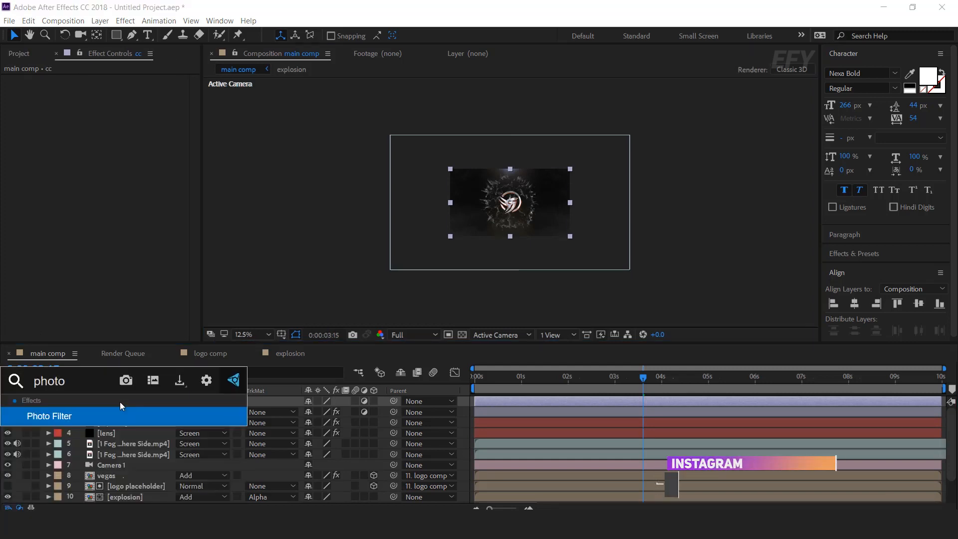
{"action": "key", "text": "Return"}
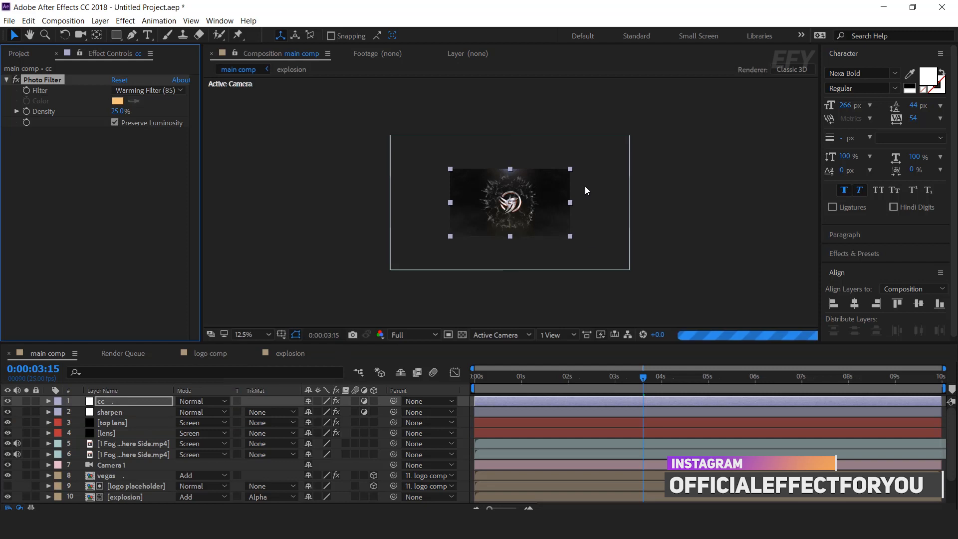
{"action": "scroll", "coordinate": [526, 230], "scroll_direction": "up", "scroll_amount": 4}
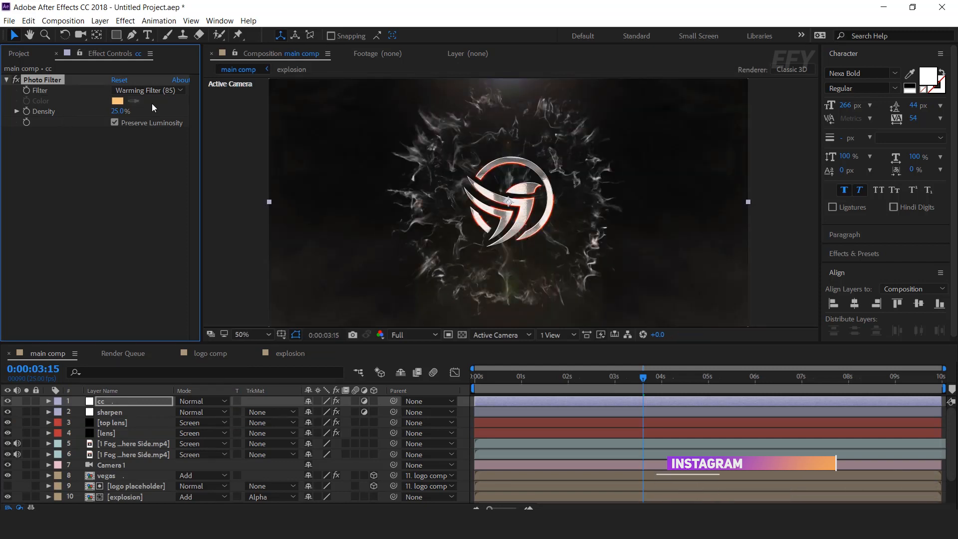
{"action": "left_click", "coordinate": [150, 90]}
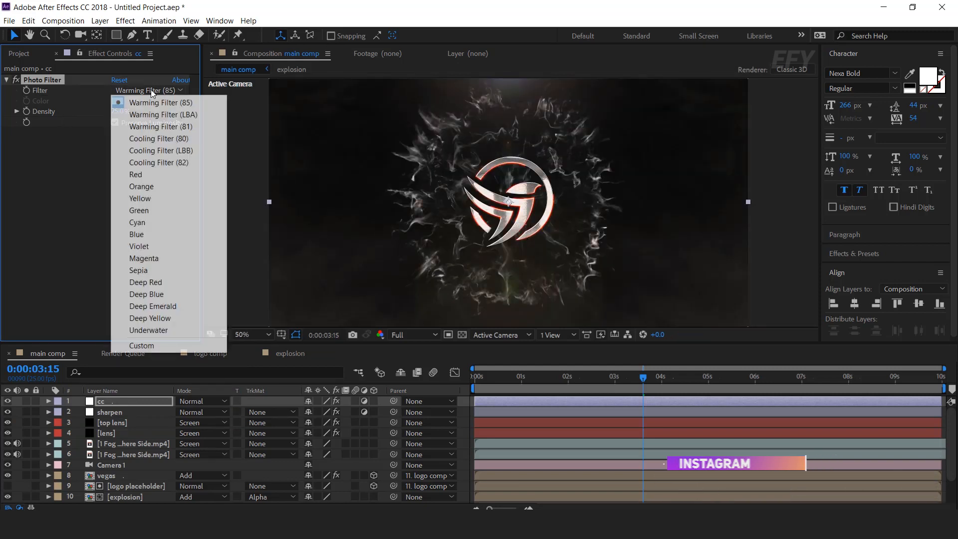
{"action": "left_click", "coordinate": [160, 139]}
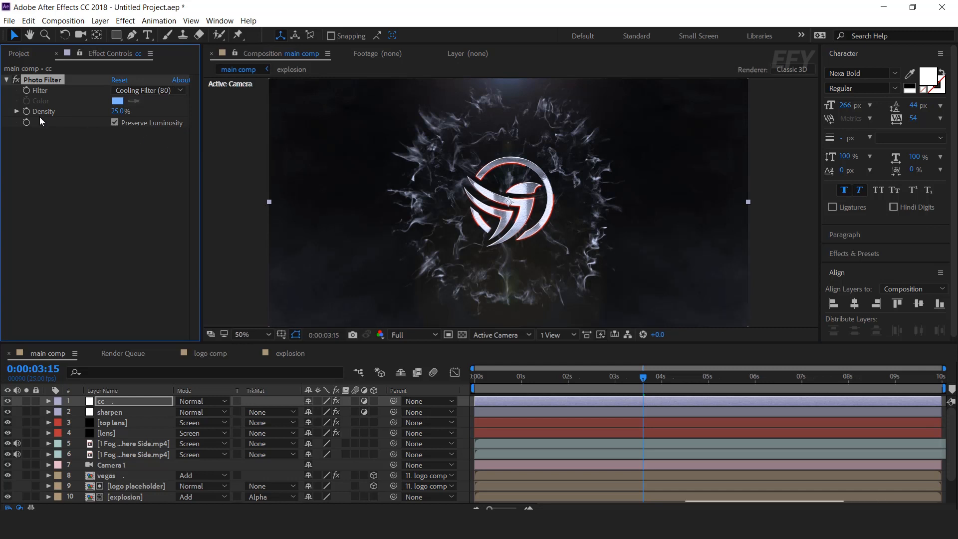
{"action": "left_click", "coordinate": [117, 111]}
{"action": "type", "text": "15"}
{"action": "key", "text": "Return"}
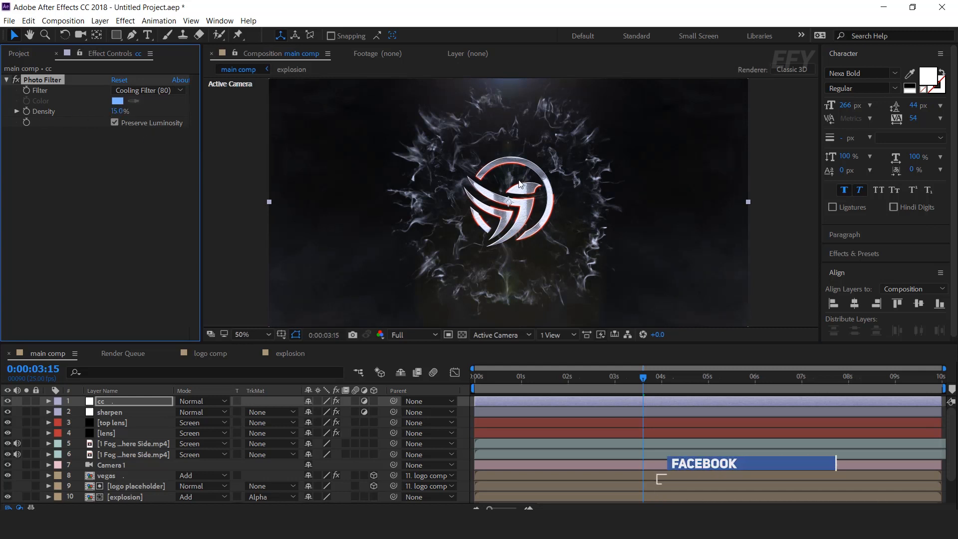
Step: Add Curves to the cc layer and shape the RGB curve into a gentle S with darker shadows and brighter highlights
{"action": "scroll", "coordinate": [521, 180], "scroll_direction": "down", "scroll_amount": 2}
{"action": "key", "text": "ctrl+space"}
{"action": "type", "text": "curv"}
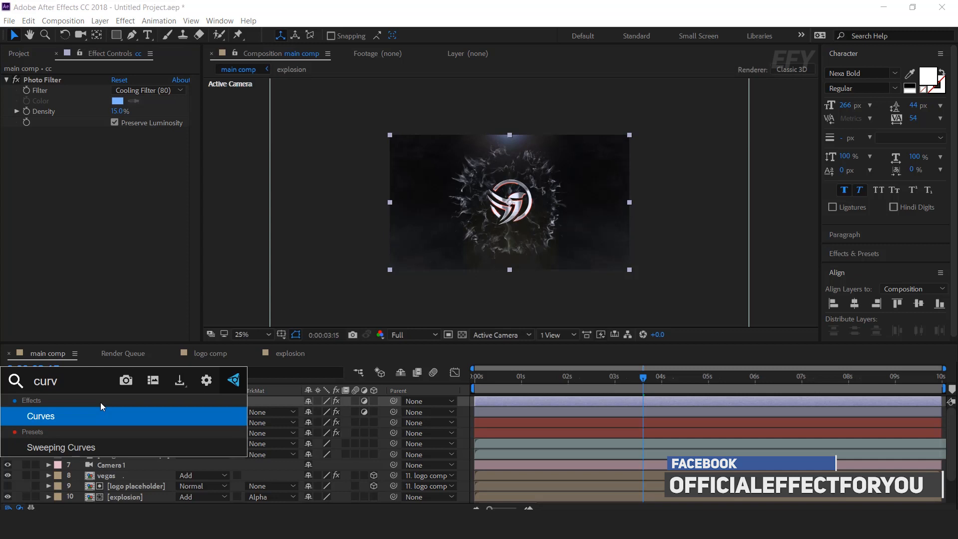
{"action": "key", "text": "Return"}
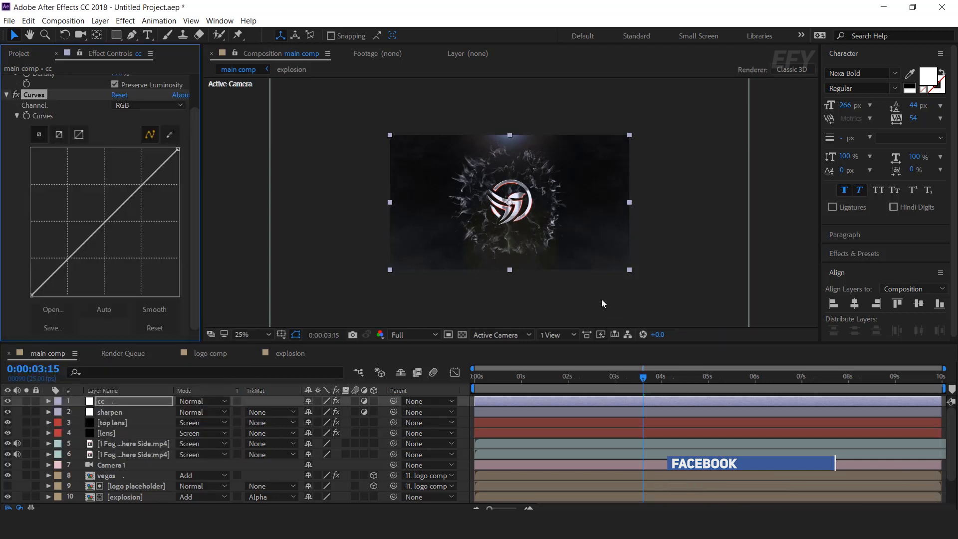
{"action": "scroll", "coordinate": [483, 196], "scroll_direction": "up", "scroll_amount": 2}
{"action": "left_click_drag", "start_coordinate": [71, 258], "coordinate": [74, 259]}
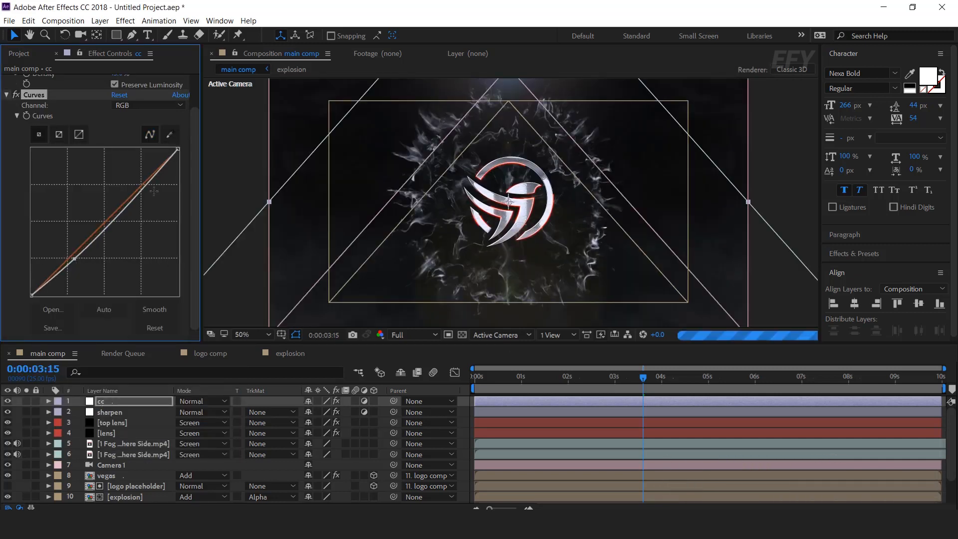
{"action": "left_click_drag", "start_coordinate": [142, 187], "coordinate": [141, 180]}
{"action": "scroll", "coordinate": [597, 225], "scroll_direction": "down", "scroll_amount": 2}
Step: Lower the midtones of the Red curve slightly and raise those of the Blue curve, and collapse the Curves effect
{"action": "left_click", "coordinate": [143, 105]}
{"action": "left_click", "coordinate": [136, 153]}
{"action": "left_click_drag", "start_coordinate": [99, 241], "coordinate": [98, 235]}
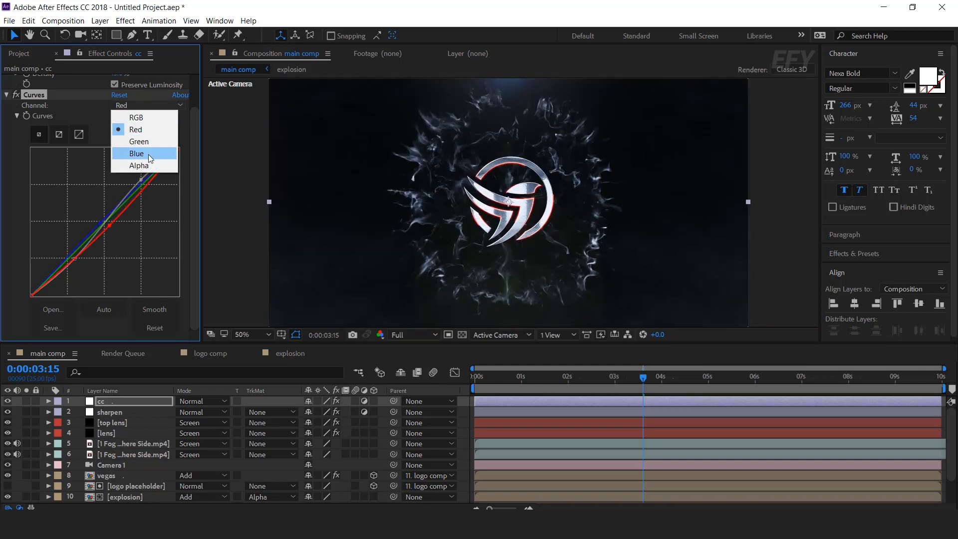
{"action": "left_click", "coordinate": [148, 155]}
{"action": "left_click_drag", "start_coordinate": [101, 221], "coordinate": [102, 219]}
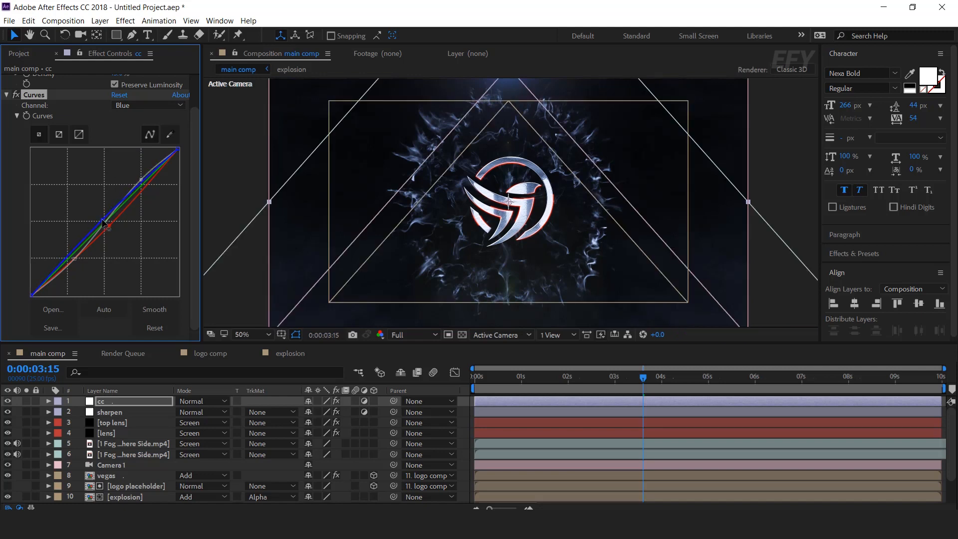
{"action": "scroll", "coordinate": [651, 172], "scroll_direction": "down", "scroll_amount": 2}
{"action": "scroll", "coordinate": [652, 172], "scroll_direction": "up", "scroll_amount": 2}
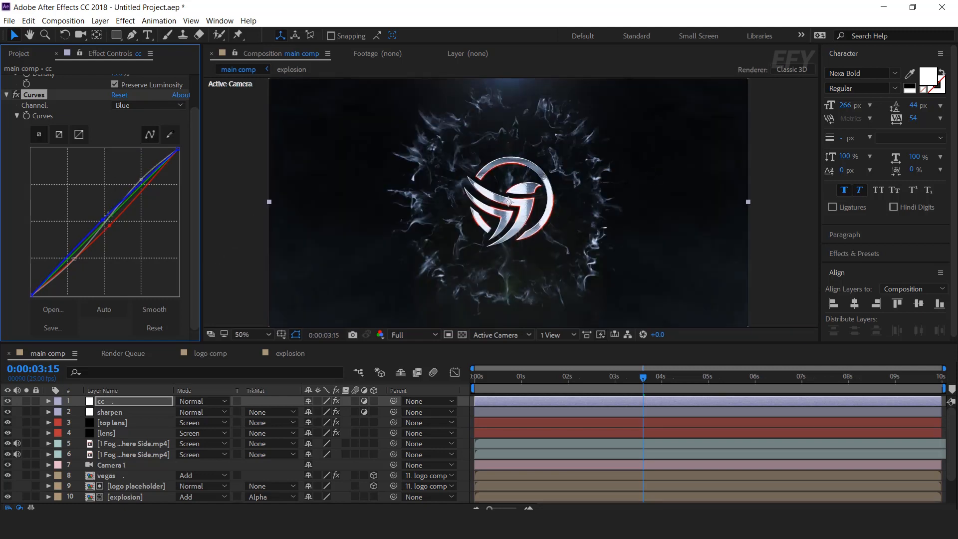
{"action": "left_click", "coordinate": [7, 95]}
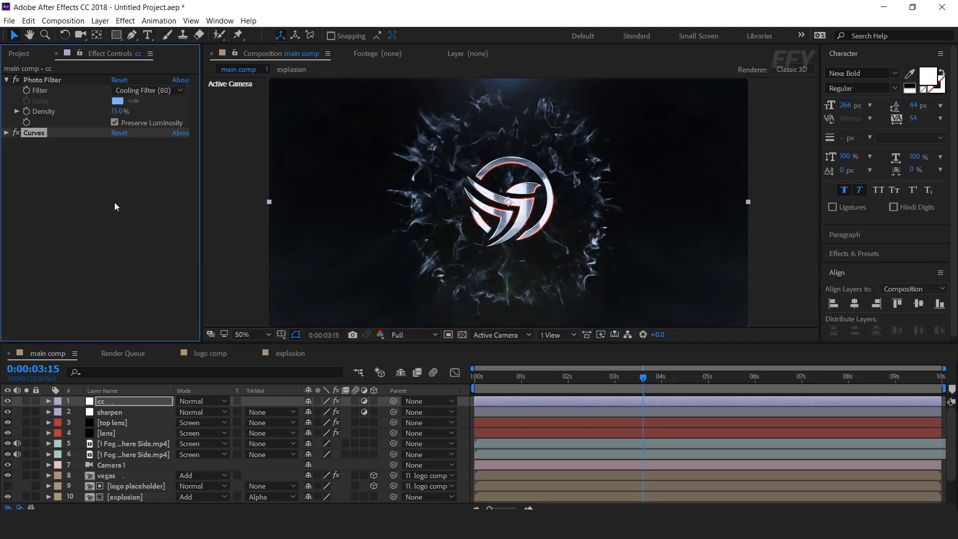
Step: Create a third adjustment layer on top of main comp and trim its start to 0:00:06:17
{"action": "left_click", "coordinate": [262, 239]}
{"action": "scroll", "coordinate": [516, 171], "scroll_direction": "down", "scroll_amount": 1}
{"action": "key", "text": "ctrl+0"}
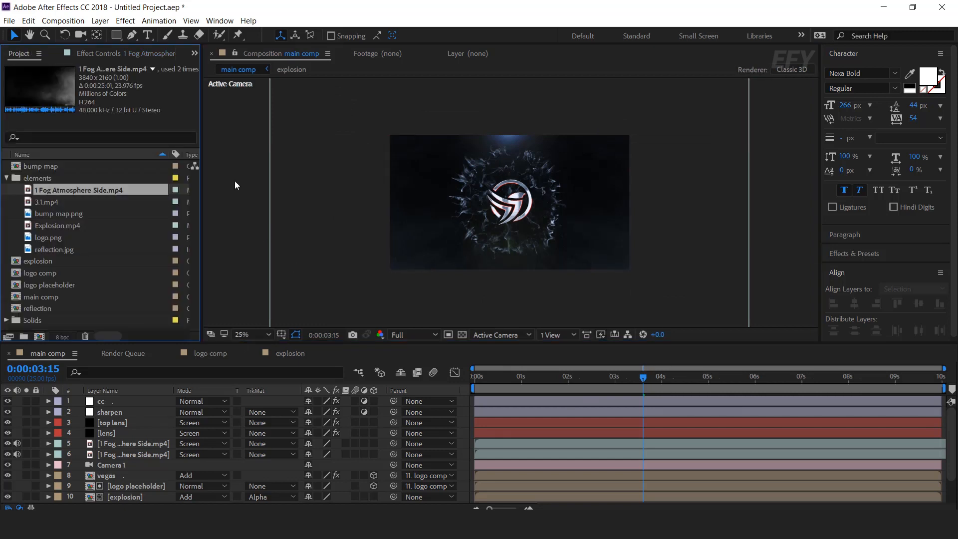
{"action": "right_click", "coordinate": [220, 172]}
{"action": "mouse_move", "coordinate": [246, 180]}
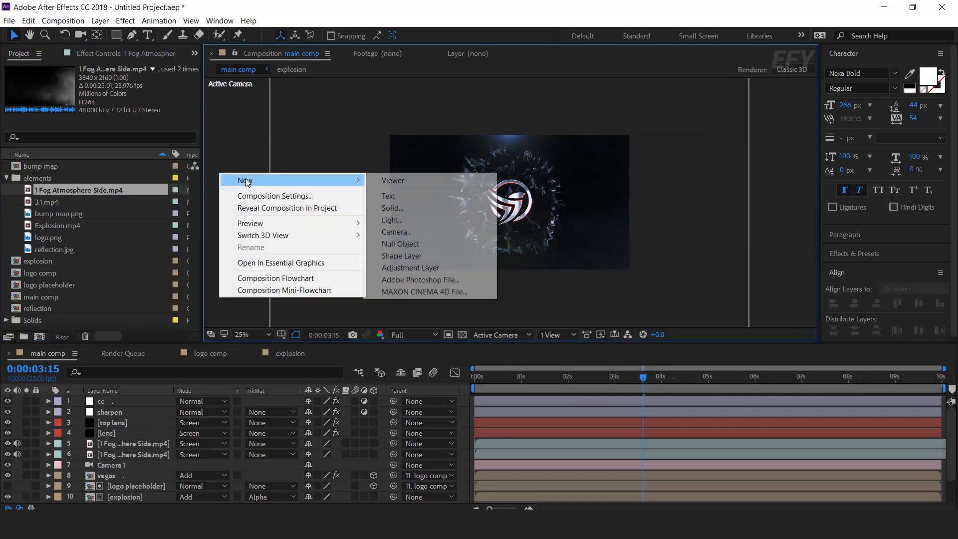
{"action": "left_click", "coordinate": [419, 268]}
{"action": "left_click_drag", "start_coordinate": [681, 380], "coordinate": [790, 400]}
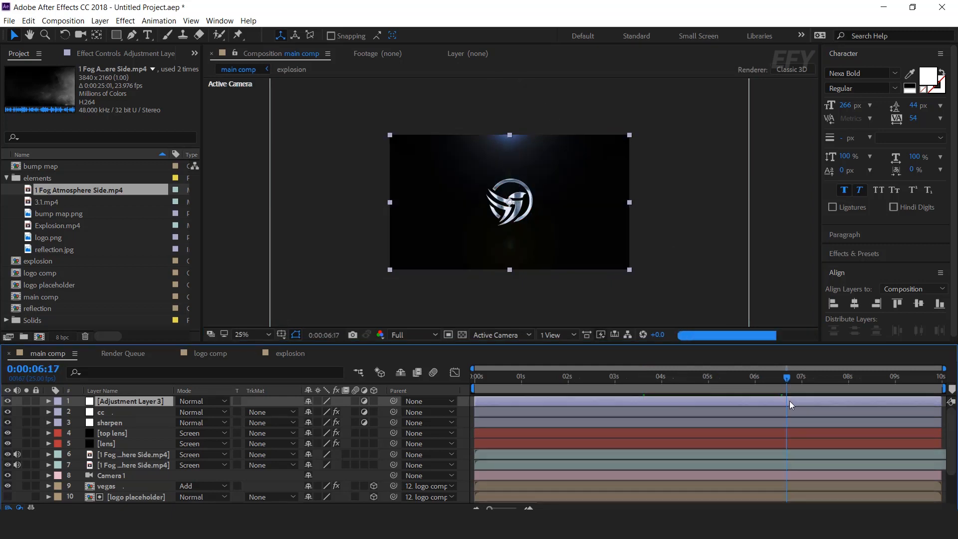
{"action": "key", "text": "alt+bracketleft"}
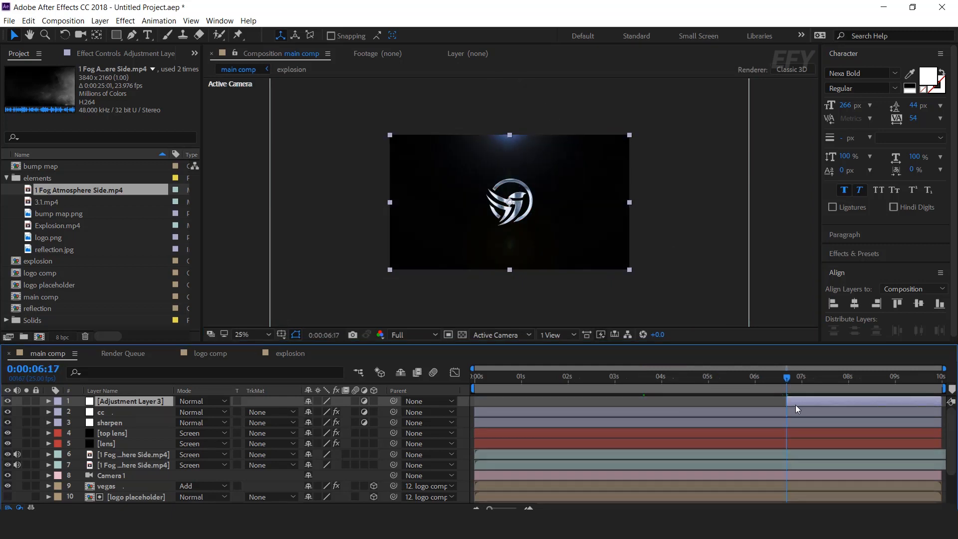
Step: Apply Tint to the new top adjustment layer and keyframe Amount to Tint at 0% at 0:00:06:17
{"action": "key", "text": "ctrl+space"}
{"action": "type", "text": "tint"}
{"action": "key", "text": "Return"}
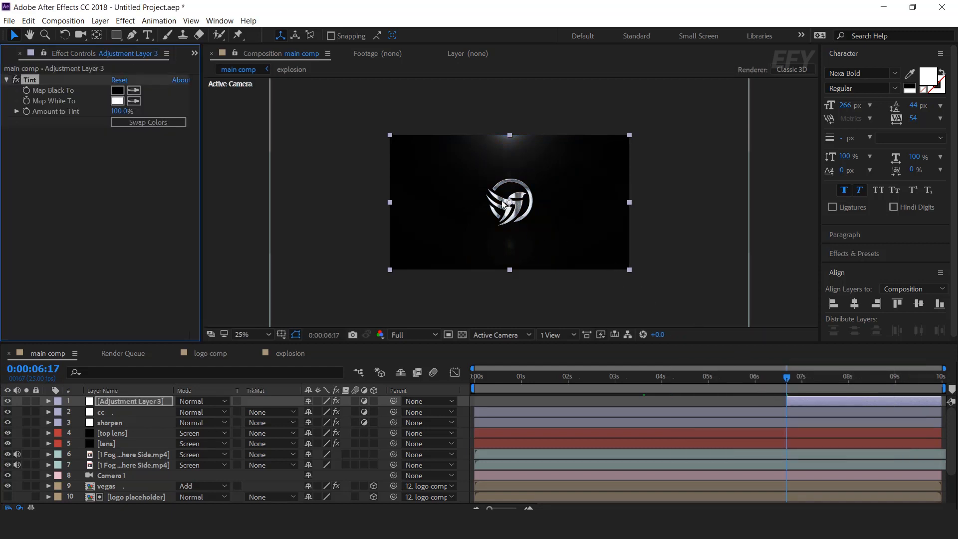
{"action": "left_click_drag", "start_coordinate": [118, 112], "coordinate": [29, 121]}
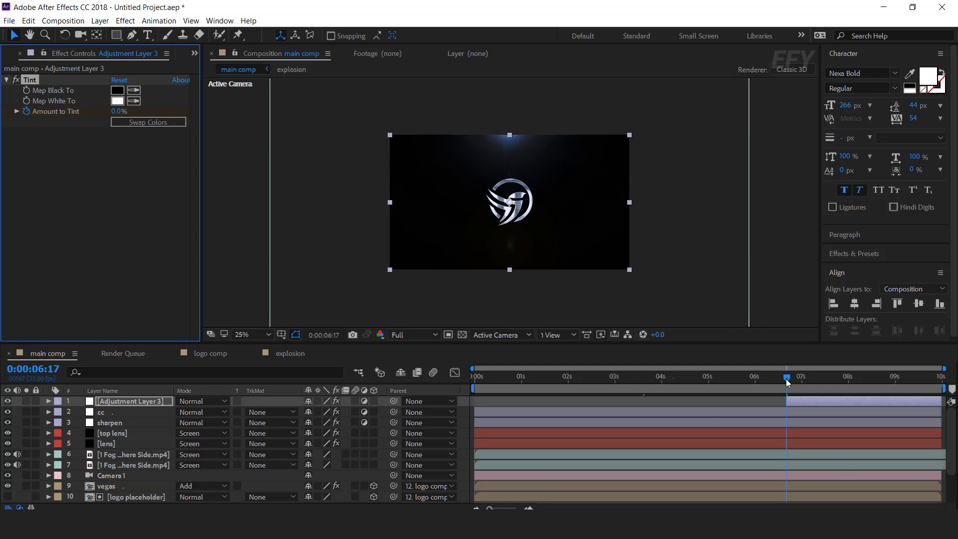
Step: Reveal the top adjustment layer's Tint keyframes and set Amount to Tint to 100% at 0:00:07:11
{"action": "key", "text": "u"}
{"action": "scroll", "coordinate": [803, 424], "scroll_direction": "up", "scroll_amount": 2}
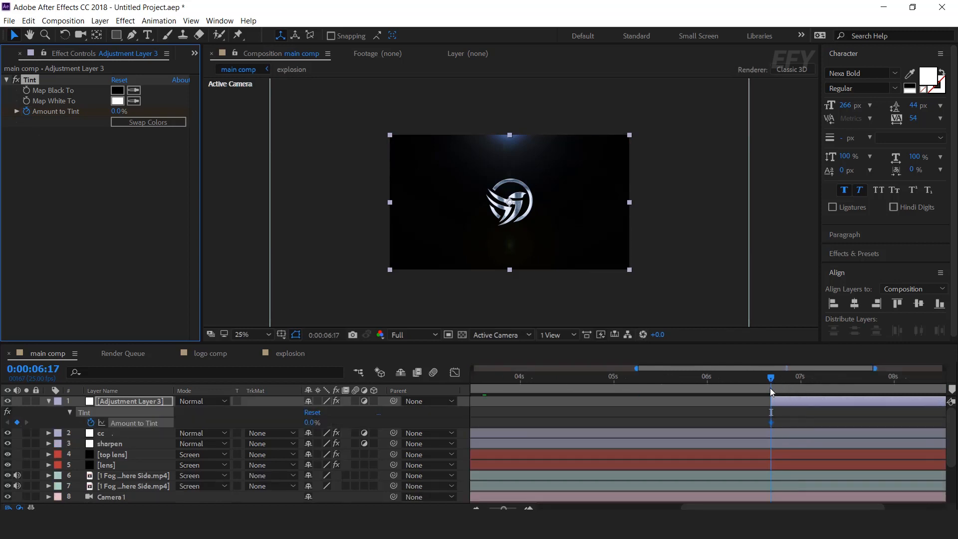
{"action": "left_click_drag", "start_coordinate": [776, 375], "coordinate": [843, 378]}
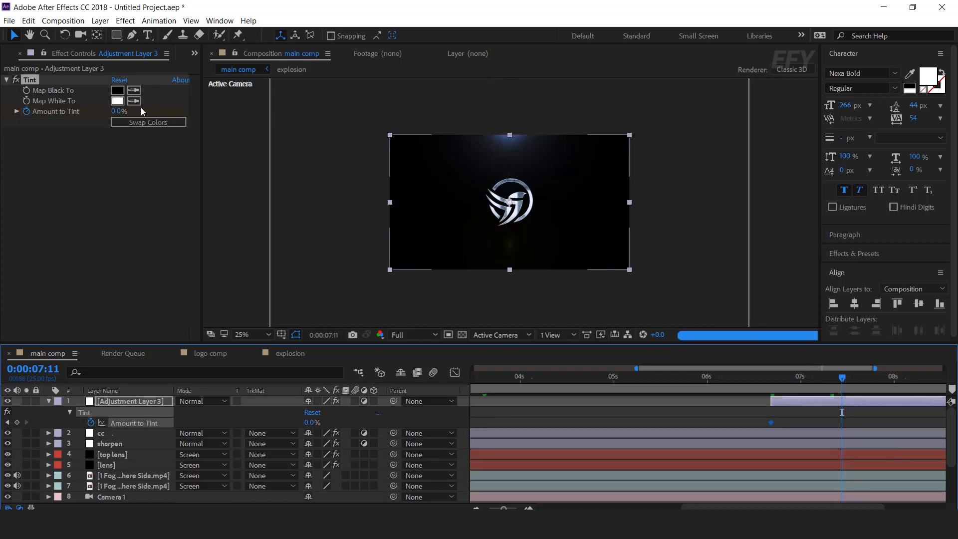
{"action": "left_click_drag", "start_coordinate": [202, 111], "coordinate": [260, 112]}
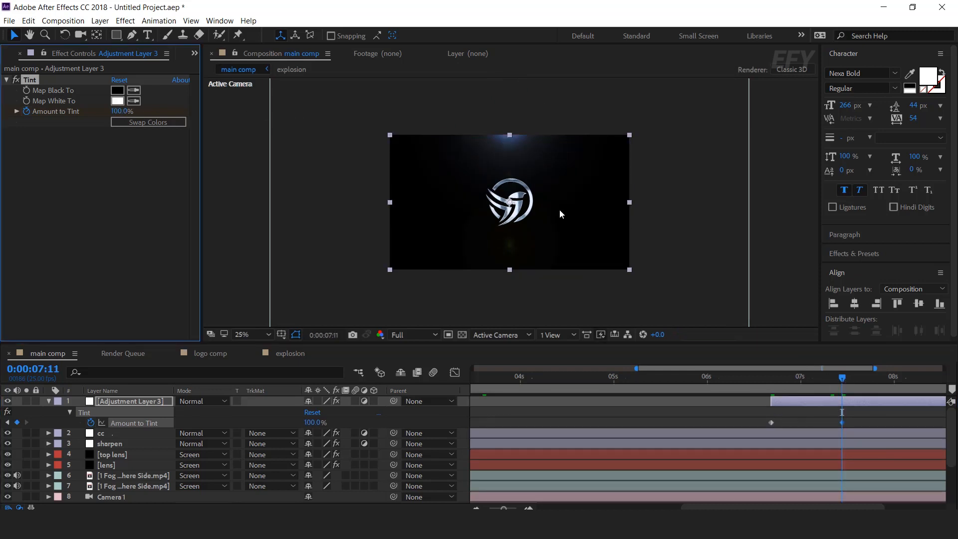
{"action": "left_click", "coordinate": [801, 400]}
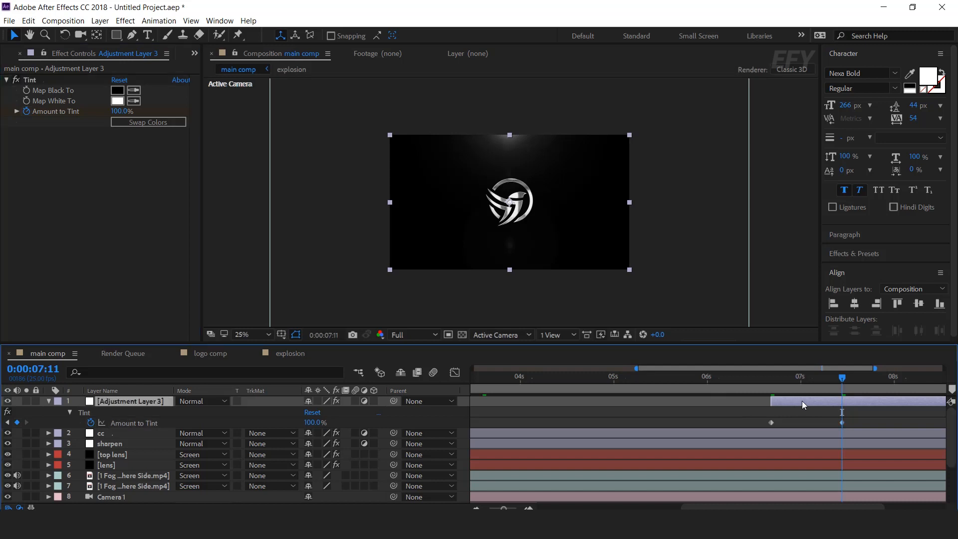
Step: Apply Fast Box Blur to the top adjustment layer and keyframe Blur Radius at 0 at 0:00:06:17
{"action": "key", "text": "ctrl+space"}
{"action": "type", "text": "fast"}
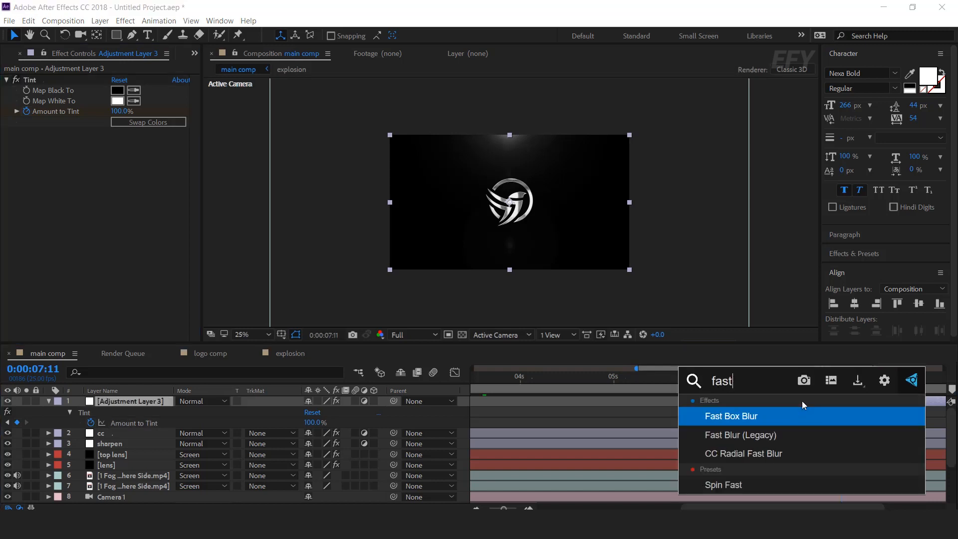
{"action": "key", "text": "Return"}
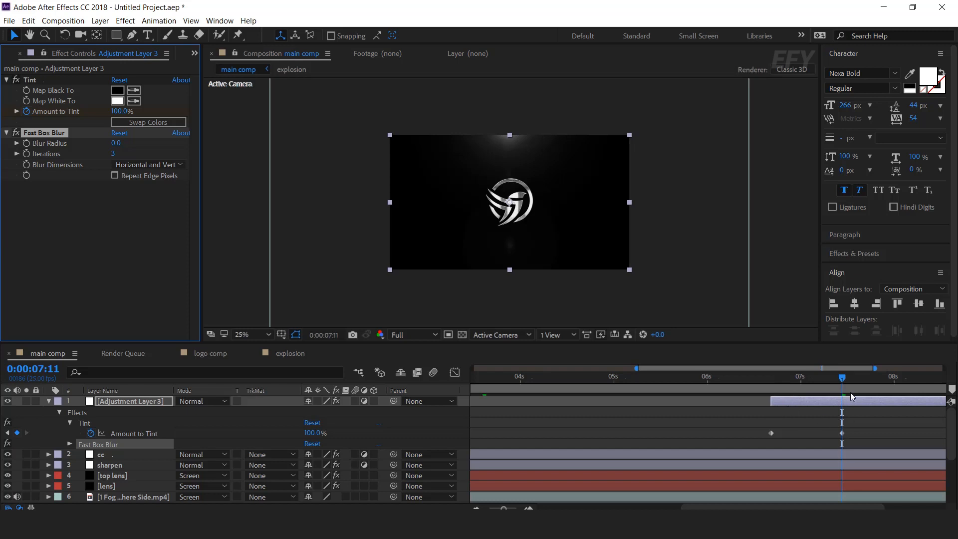
{"action": "left_click_drag", "start_coordinate": [806, 381], "coordinate": [770, 381]}
{"action": "left_click", "coordinate": [27, 144]}
Step: Set the adjustment layer's Blur Radius to 8 at 0:00:07:11 and collapse the layer's properties
{"action": "left_click", "coordinate": [842, 386]}
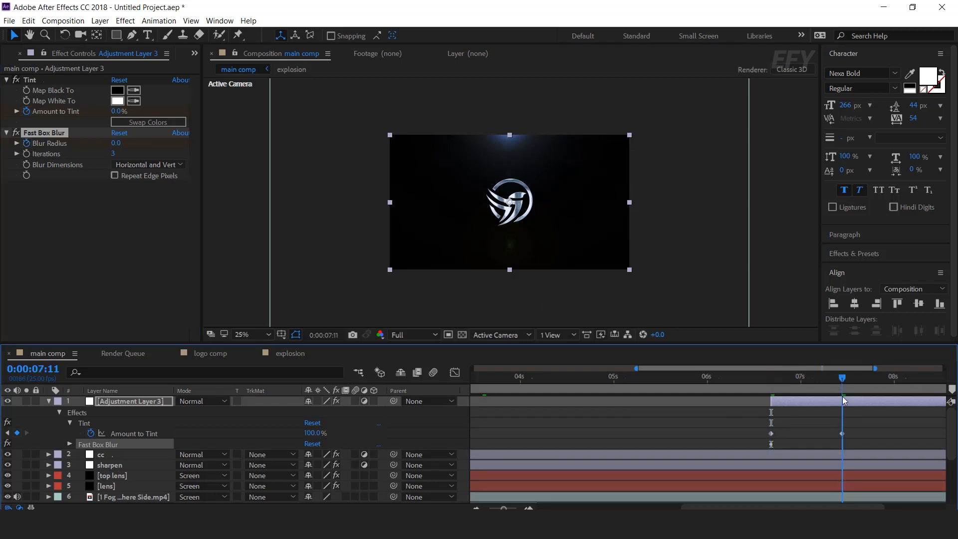
{"action": "left_click", "coordinate": [116, 143]}
{"action": "type", "text": "8"}
{"action": "key", "text": "Return"}
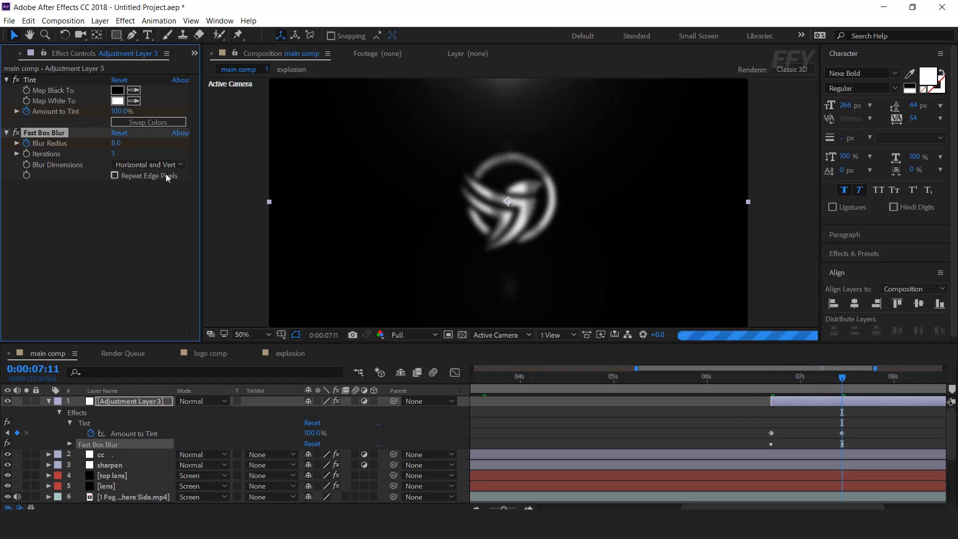
{"action": "scroll", "coordinate": [558, 242], "scroll_direction": "down", "scroll_amount": 2}
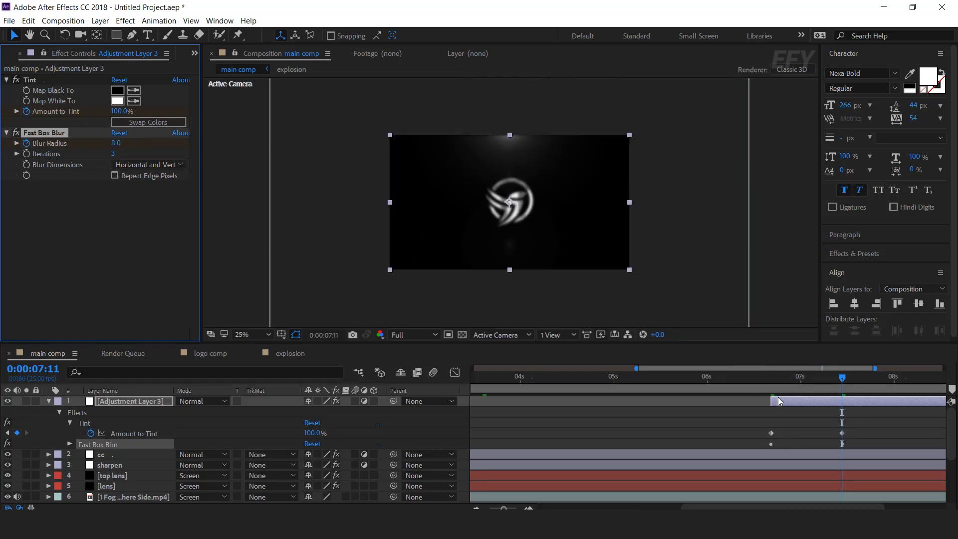
{"action": "left_click", "coordinate": [814, 400]}
{"action": "key", "text": "u"}
Step: Create a 1920 x 1080 px black solid named fadeout on top of main comp
{"action": "right_click", "coordinate": [223, 227]}
{"action": "mouse_move", "coordinate": [260, 235]}
{"action": "left_click", "coordinate": [405, 261]}
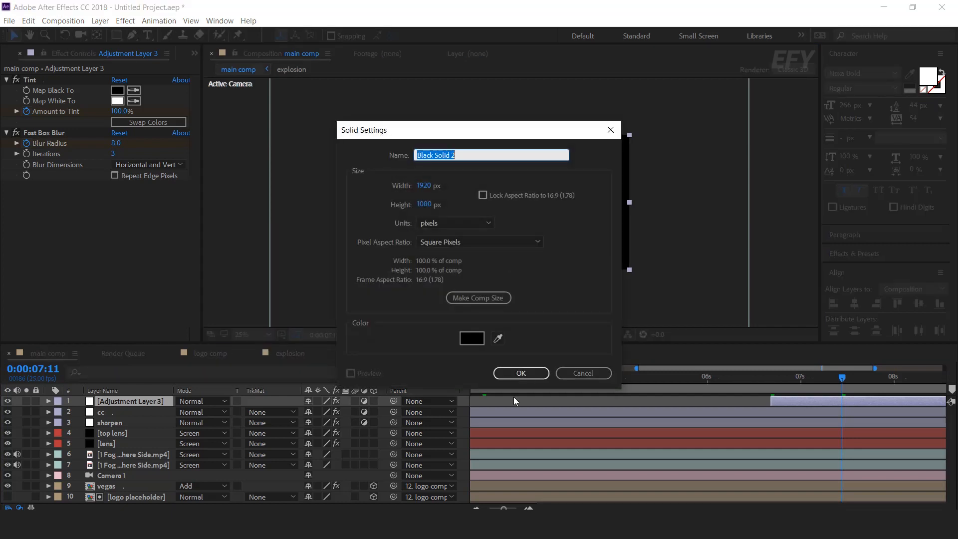
{"action": "type", "text": "fadeout"}
{"action": "key", "text": "Return"}
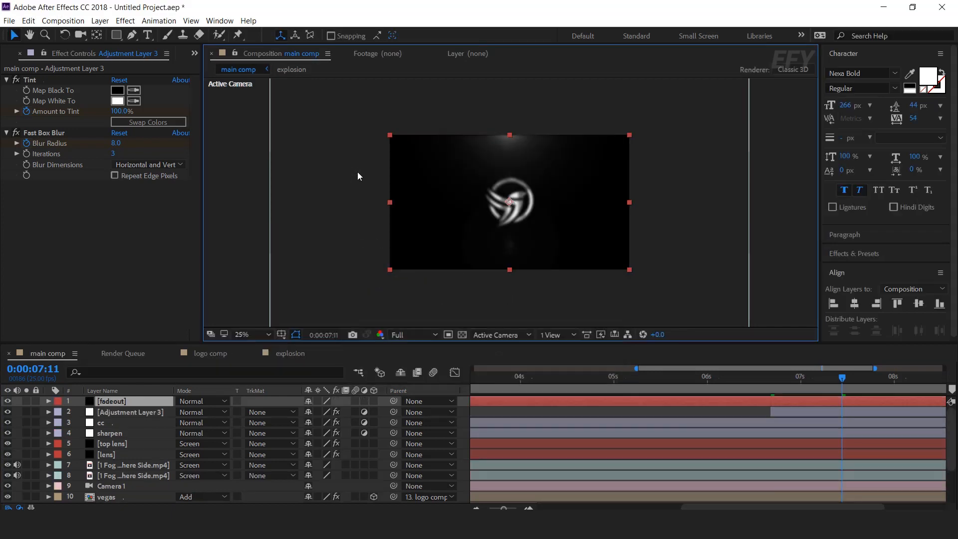
Step: Trim the start of the fadeout solid to 0:00:06:17, matching the start of the adjustment layer below it
{"action": "left_click", "coordinate": [769, 376]}
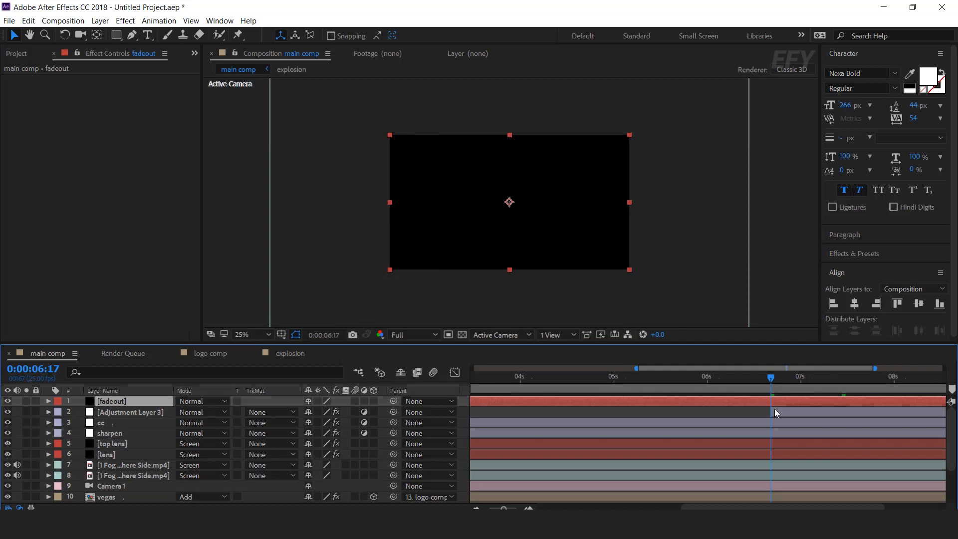
{"action": "left_click", "coordinate": [775, 414]}
{"action": "left_click", "coordinate": [776, 403]}
{"action": "key", "text": "alt+bracketleft"}
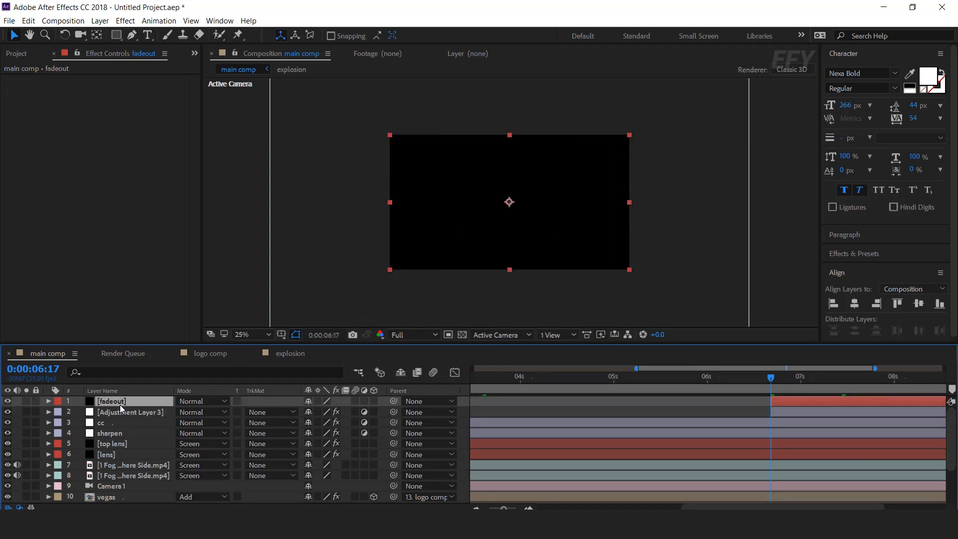
Step: Reveal the fadeout layer's Opacity and keyframe it at 0% at 0:00:06:17
{"action": "key", "text": "t"}
{"action": "left_click", "coordinate": [79, 412]}
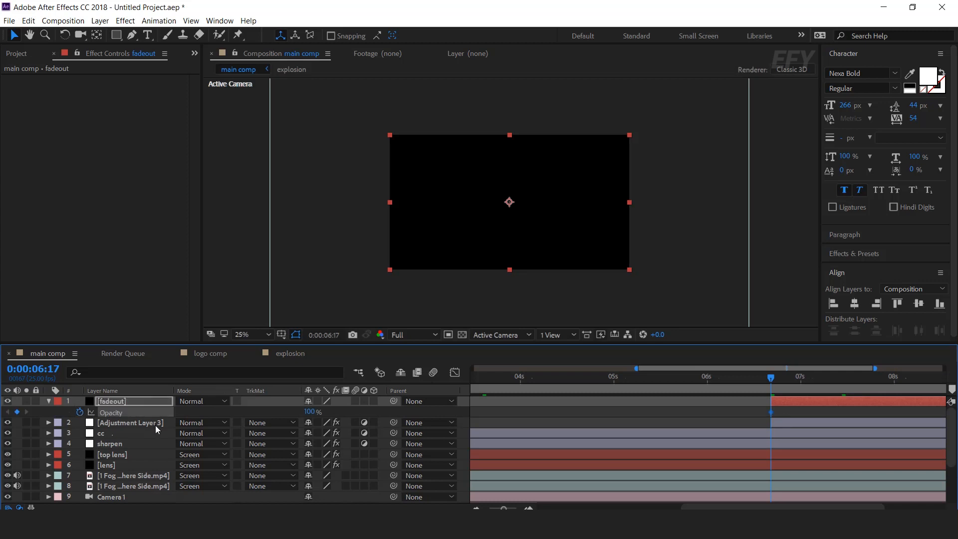
{"action": "left_click", "coordinate": [309, 413]}
{"action": "type", "text": "0"}
{"action": "key", "text": "Return"}
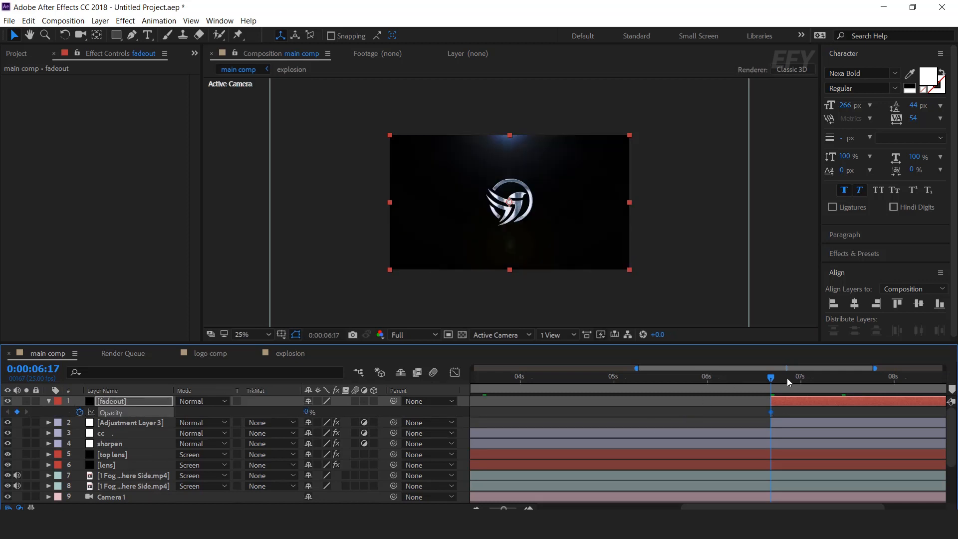
Step: Reveal the adjustment layer's keyframes for reference and set the fadeout layer's Opacity to 100% at 0:00:07:11
{"action": "left_click", "coordinate": [803, 424]}
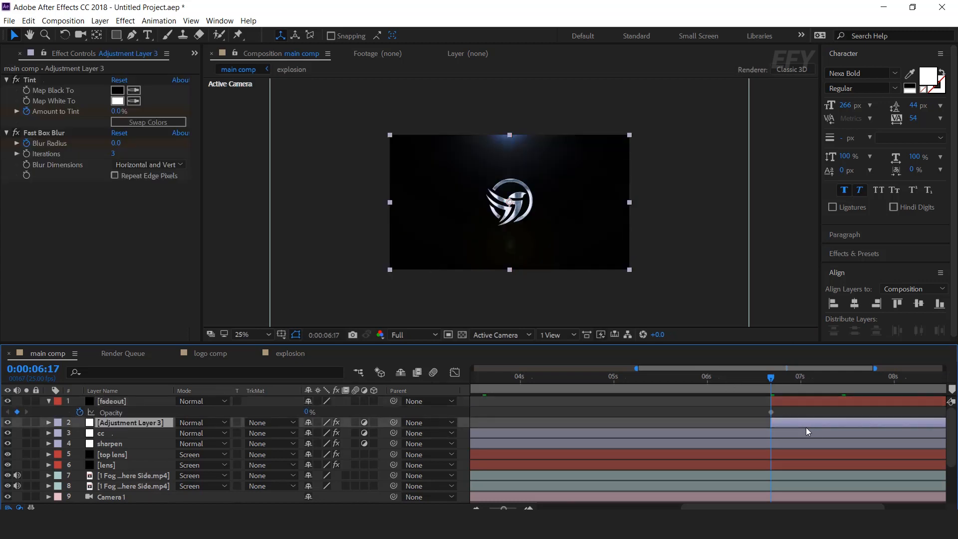
{"action": "key", "text": "u"}
{"action": "left_click_drag", "start_coordinate": [844, 383], "coordinate": [838, 377]}
{"action": "left_click", "coordinate": [308, 413]}
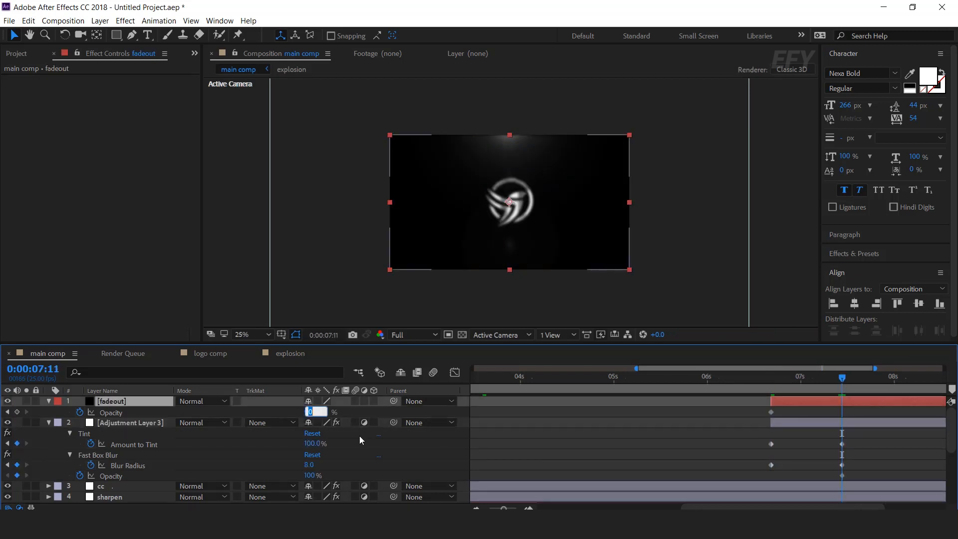
{"action": "type", "text": "100"}
{"action": "key", "text": "Return"}
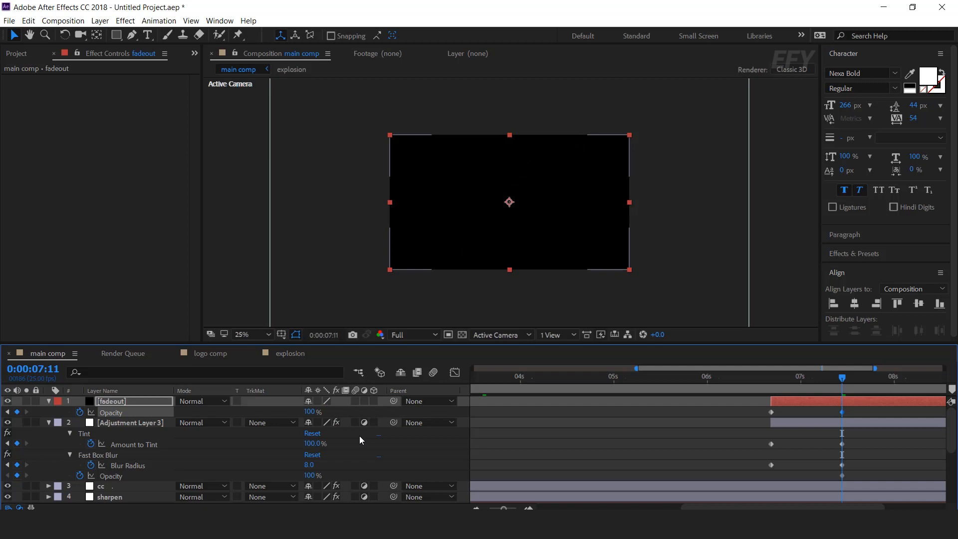
Step: Preview the fade-out from 0:00:06:14, collapse the adjustment layer's properties, and maximize the composition view to watch the animation
{"action": "left_click", "coordinate": [759, 378]}
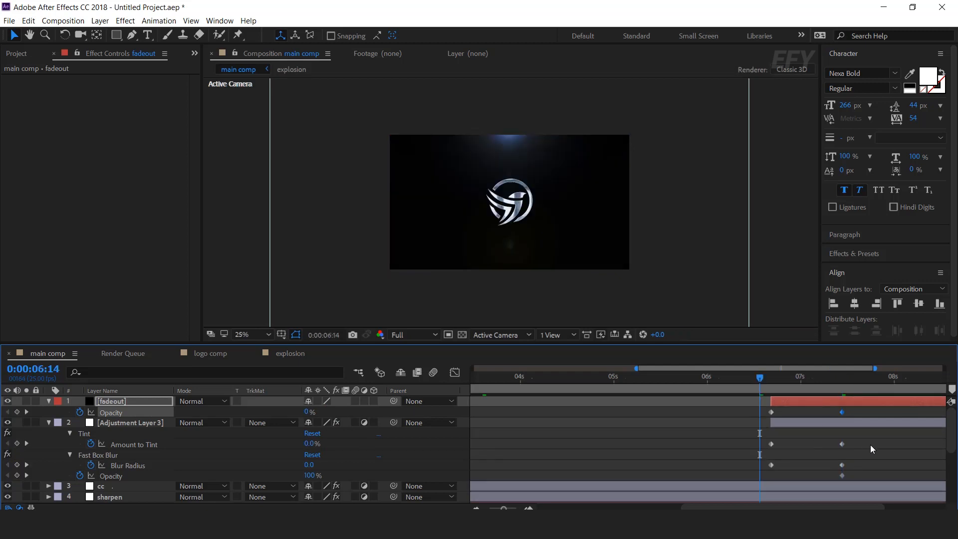
{"action": "key", "text": "space"}
{"action": "key", "text": "."}
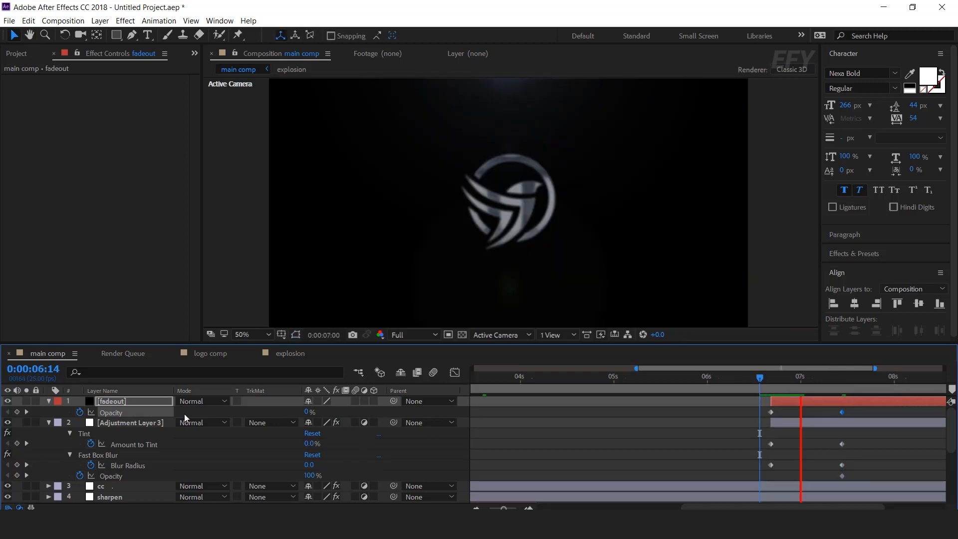
{"action": "left_click", "coordinate": [49, 423]}
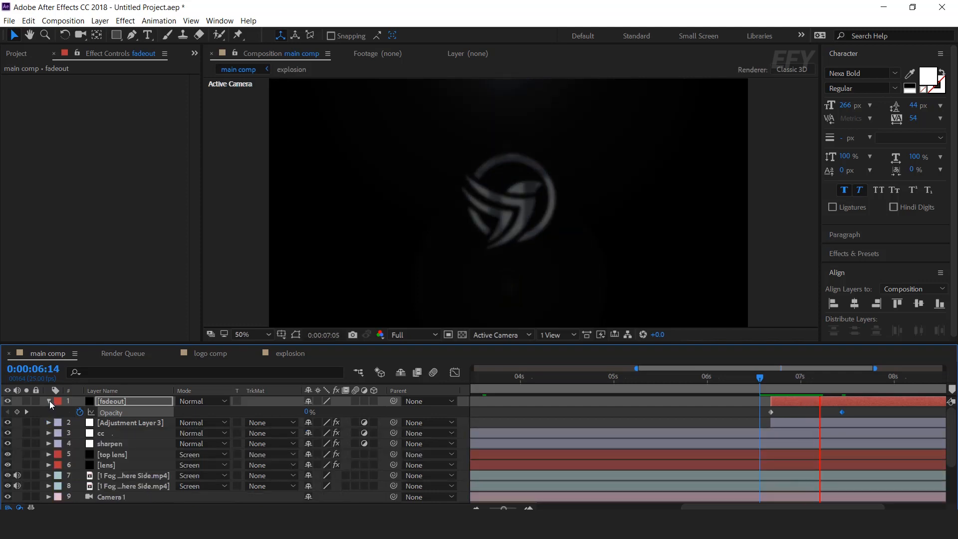
{"action": "key", "text": "grave"}
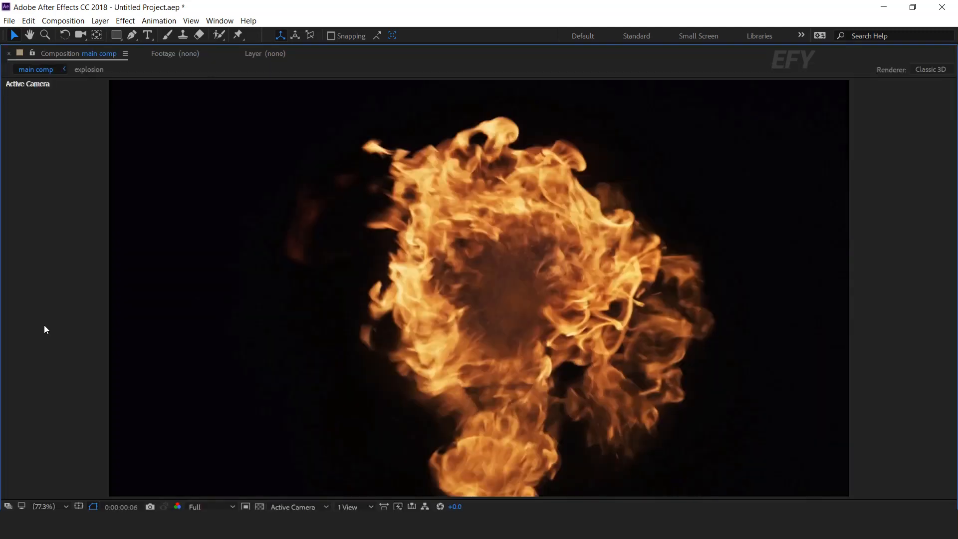